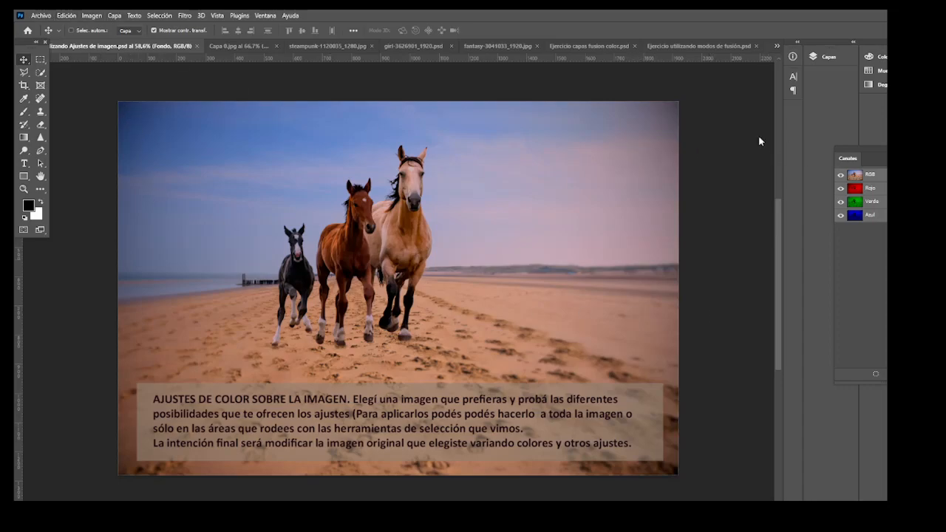
click(92, 18)
mouse_move(97, 44)
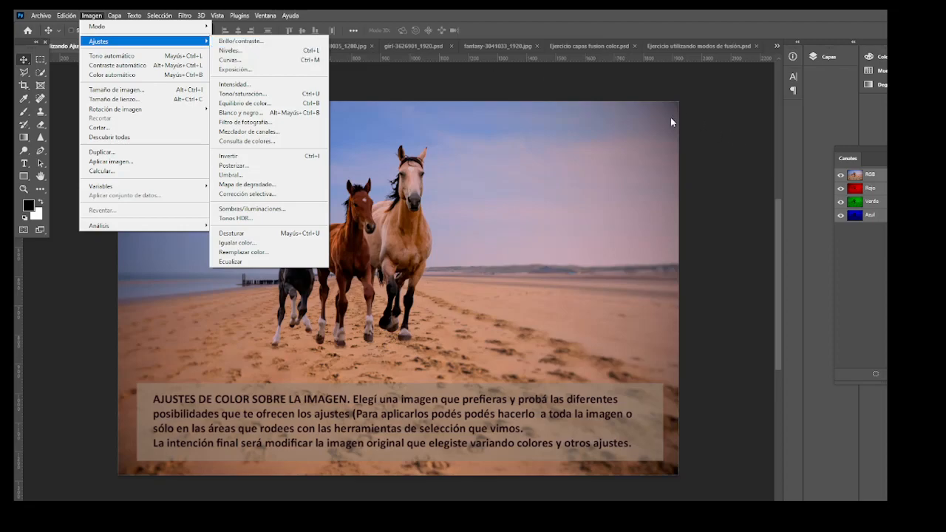
click(622, 136)
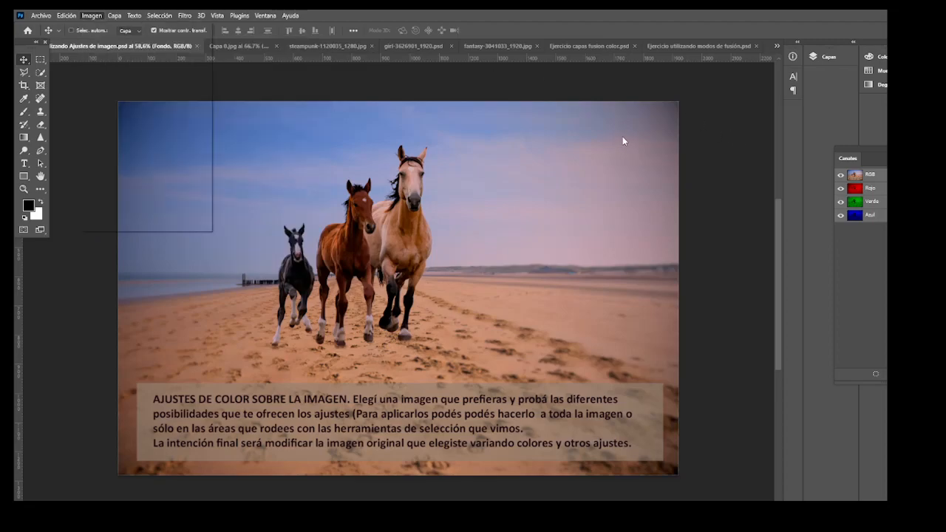
Display the layer list and unlock the Fondo background layer so it becomes a normal layer.
click(267, 18)
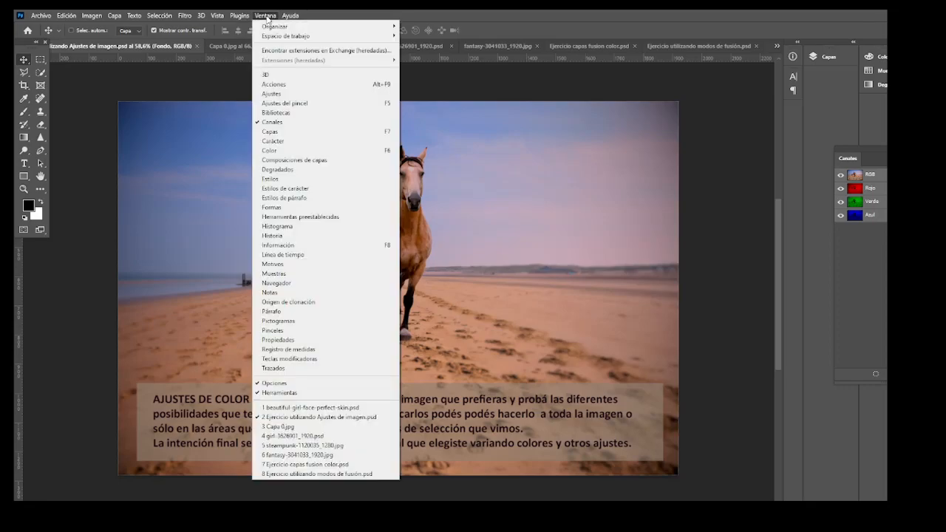
click(283, 131)
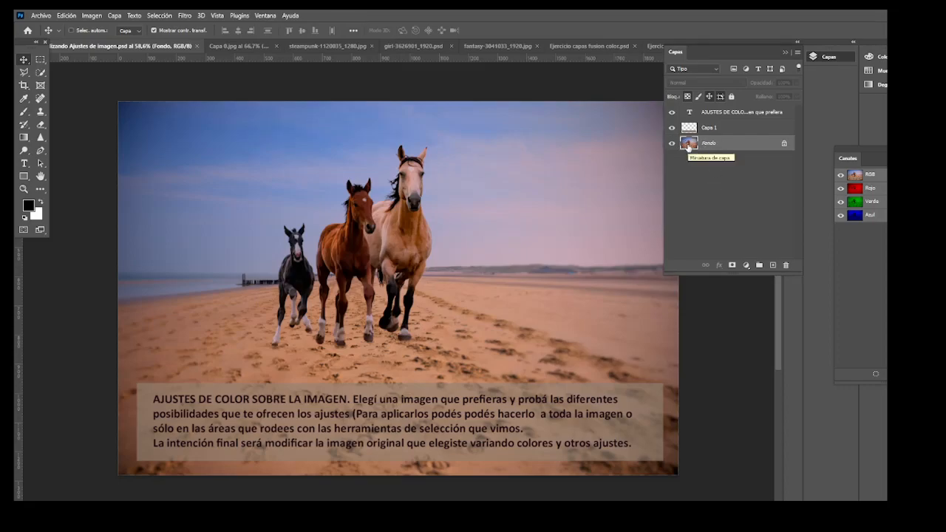
click(785, 144)
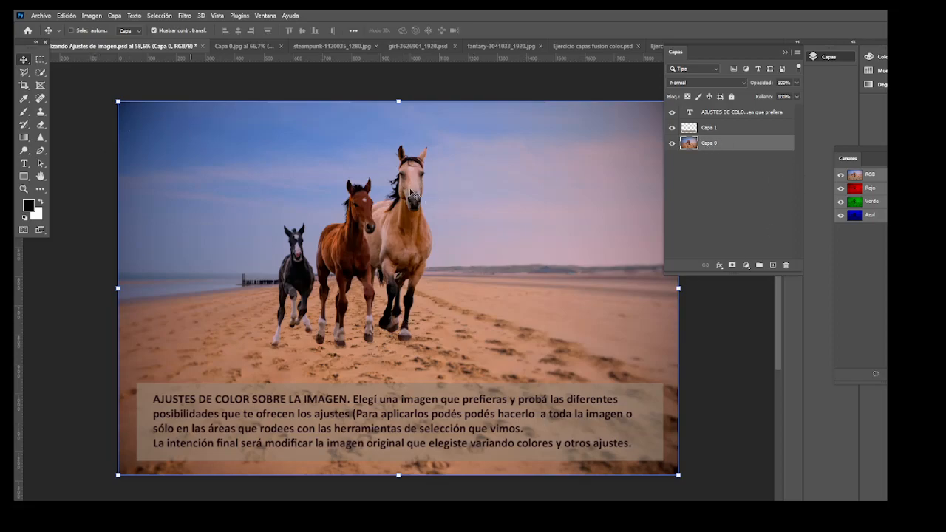
Try selecting the light-coloured horse with the Quick Selection tool and clear the selection.
click(43, 73)
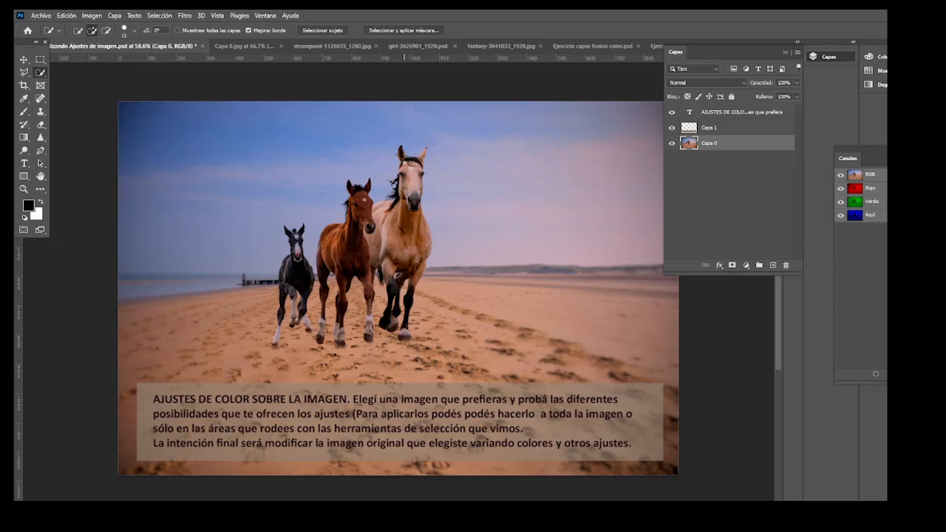
mouse_move(411, 161)
mouse_down()
mouse_move(407, 222)
mouse_move(387, 254)
mouse_move(380, 224)
mouse_up()
drag(413, 159, 426, 153)
key(ctrl+d)
Apply the automatic tone, contrast and color corrections to the horse photo layer.
click(99, 18)
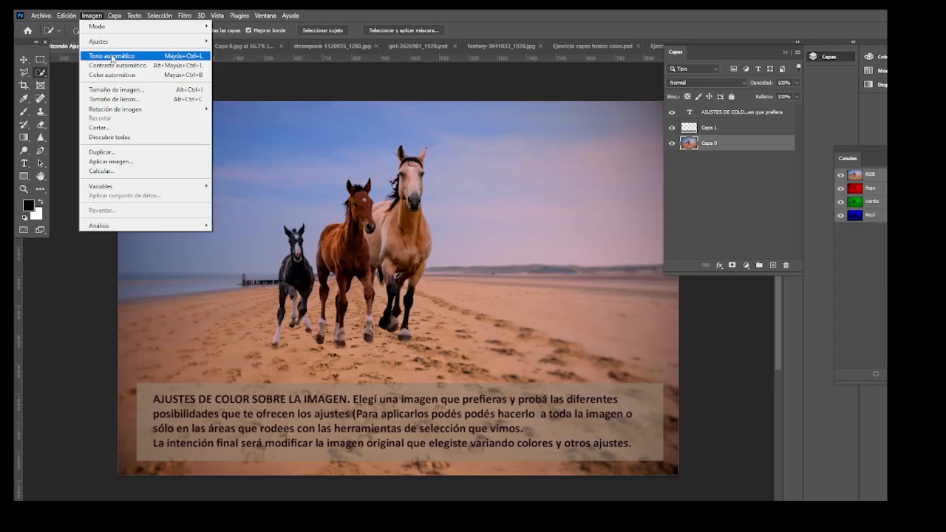
click(113, 58)
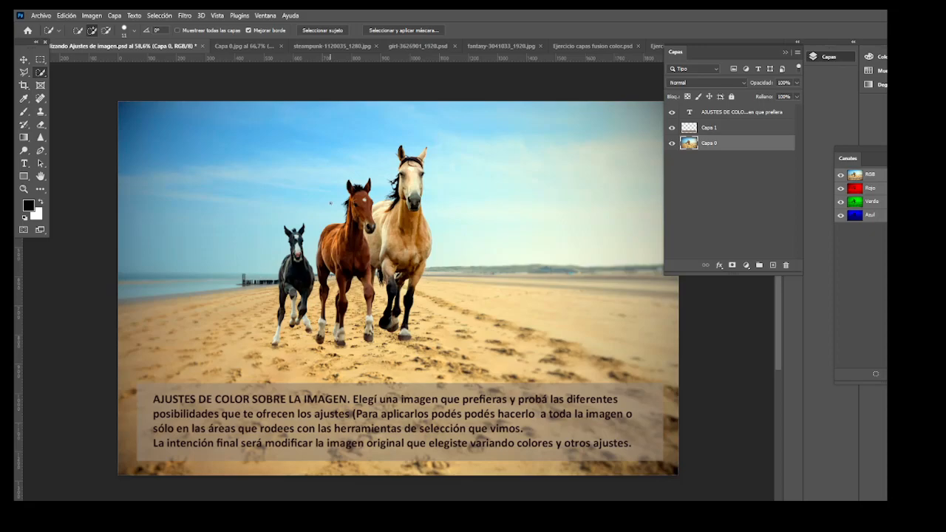
click(93, 16)
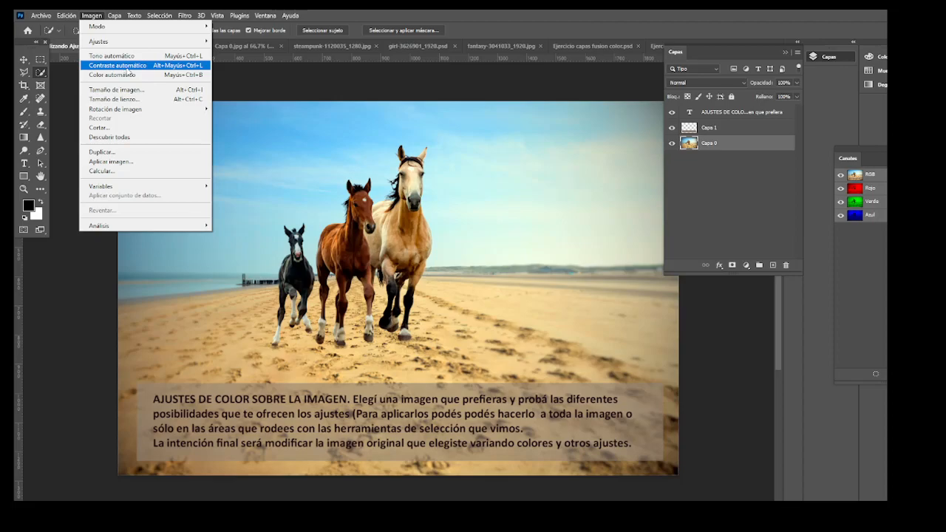
click(127, 68)
click(103, 14)
click(104, 65)
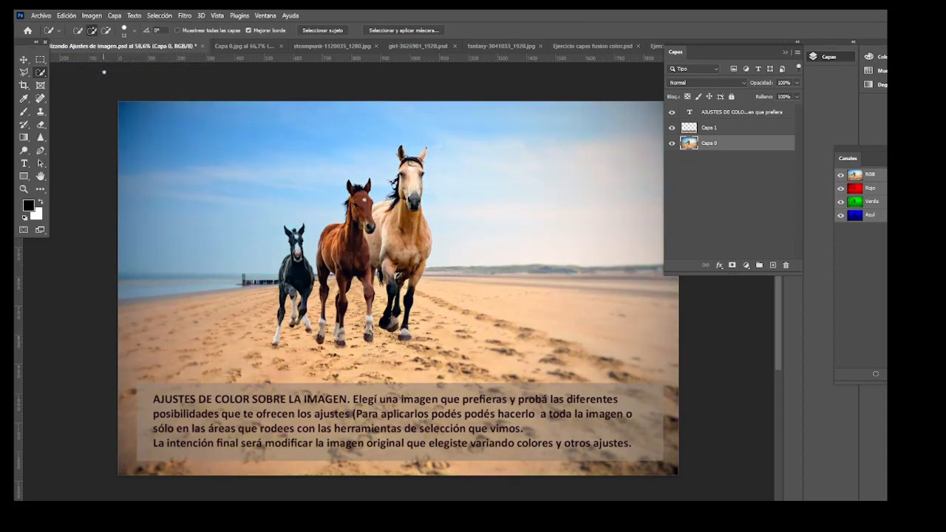
Try Brightness/Contrast on the photo layer with brightness 3 and contrast 63, reset the contrast to 0 and cancel the adjustment.
click(91, 16)
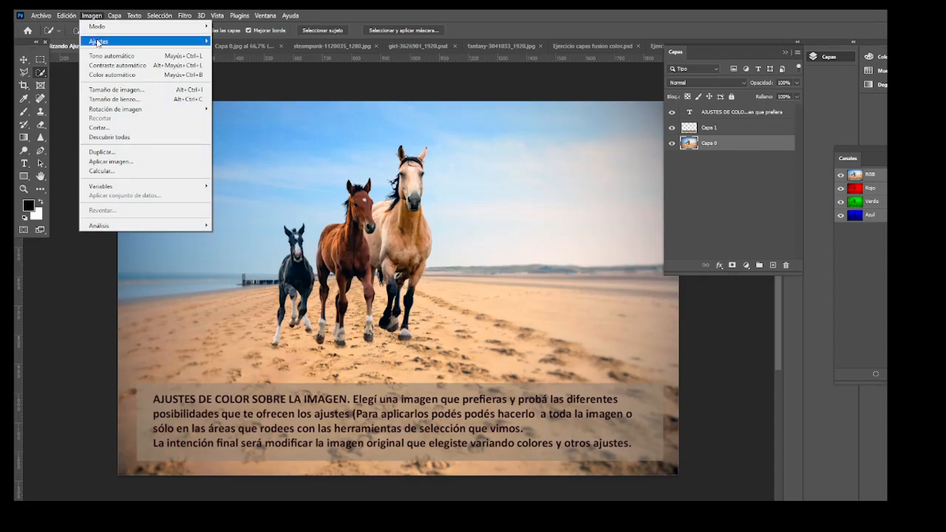
mouse_move(98, 42)
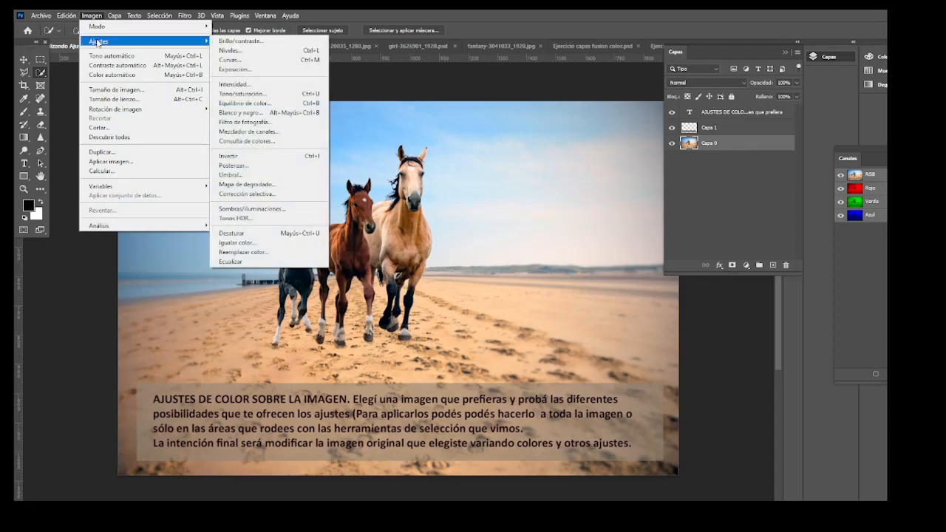
click(238, 42)
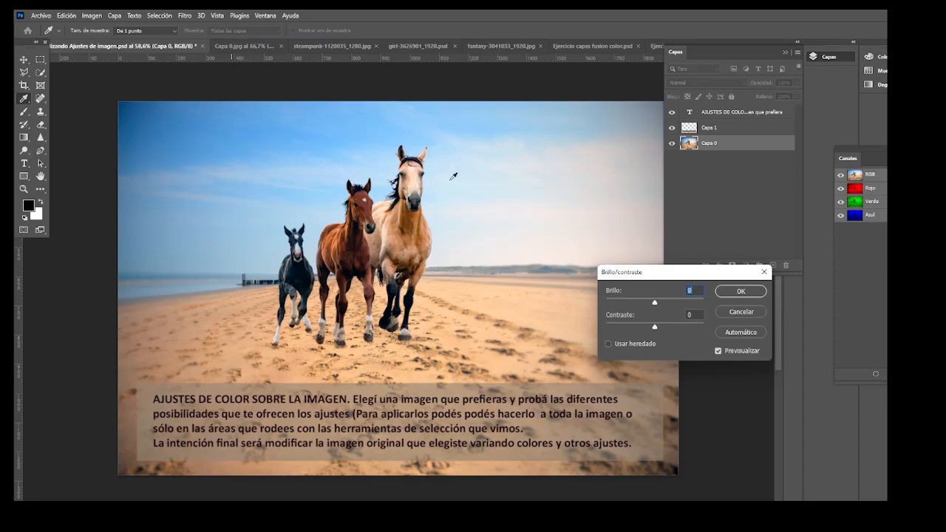
drag(655, 303, 556, 150)
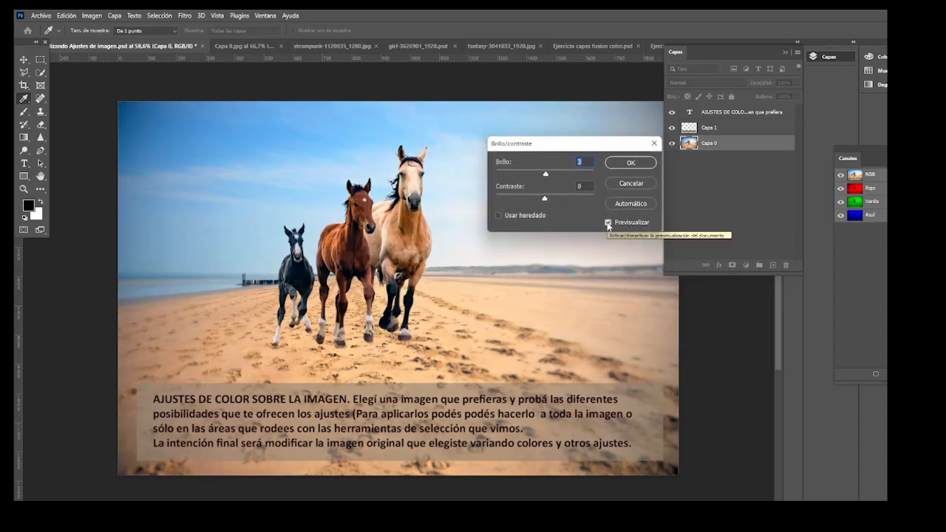
drag(546, 200, 576, 201)
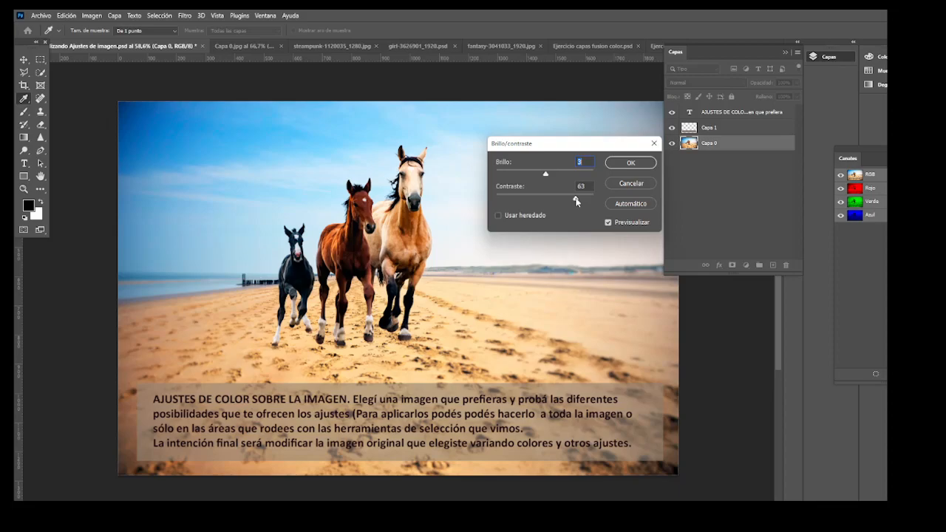
drag(575, 197, 546, 200)
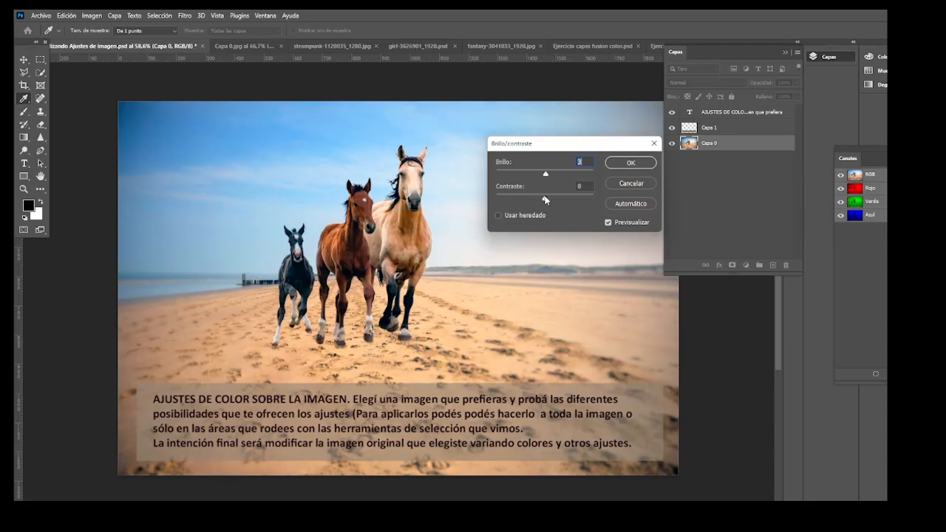
drag(545, 199, 545, 199)
click(637, 183)
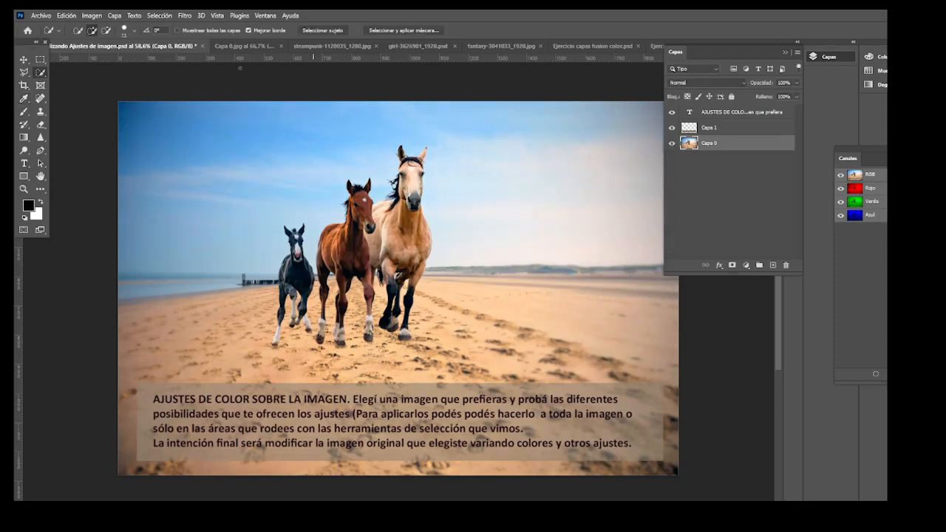
Start a Levels adjustment on the photo layer and try its shadow, midtone and highlight input sliders.
click(92, 16)
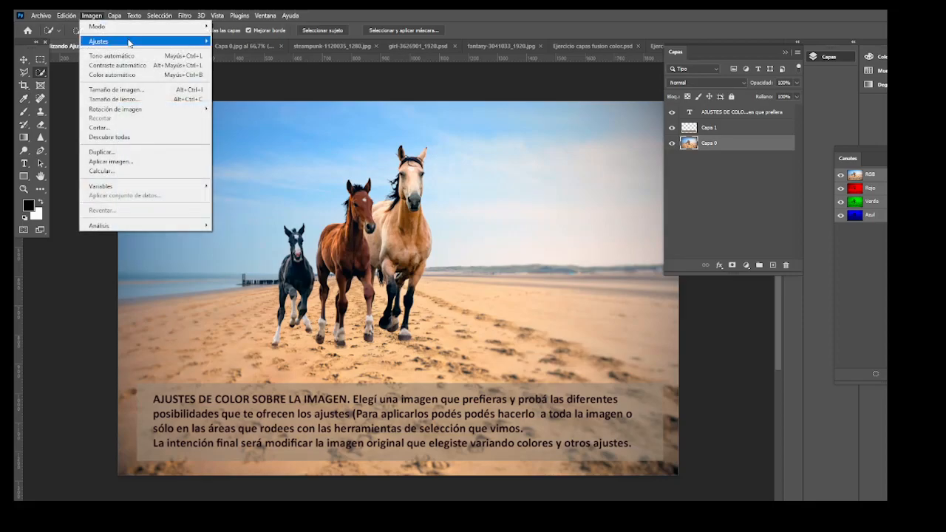
mouse_move(129, 43)
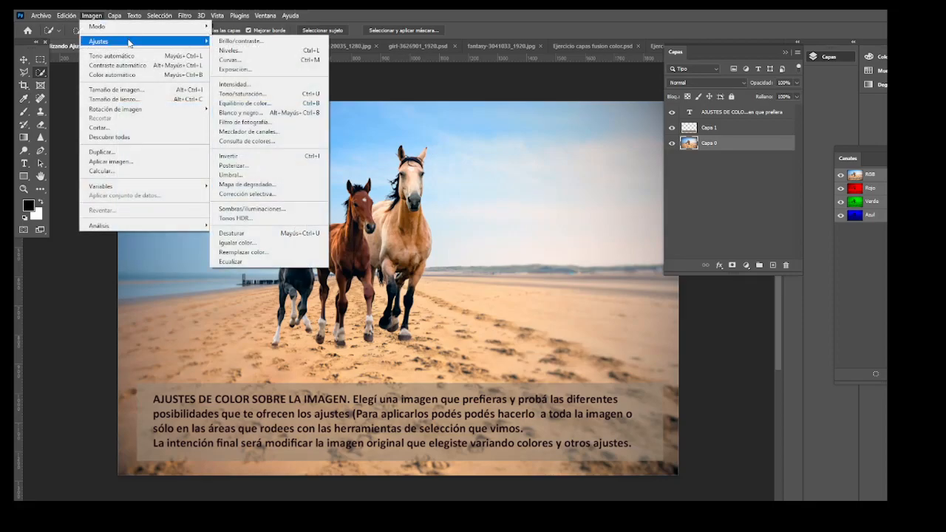
click(254, 50)
drag(650, 273, 517, 123)
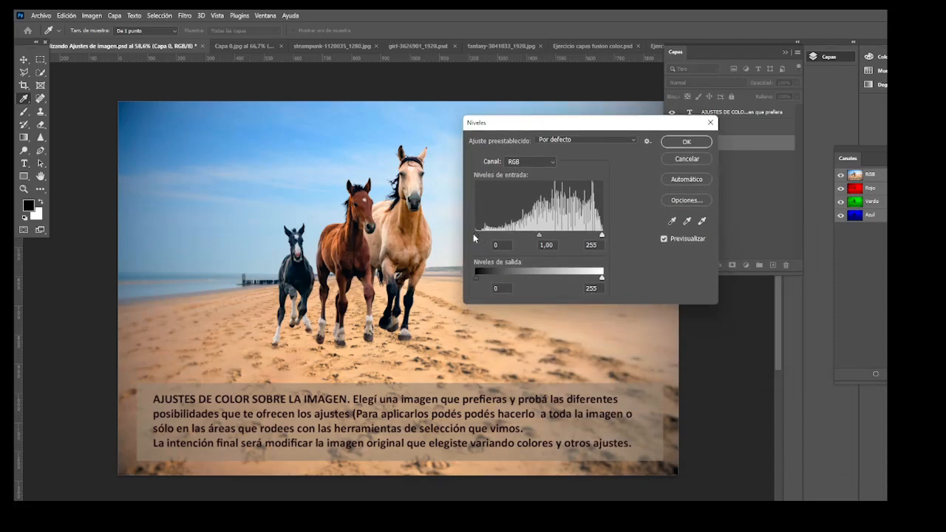
click(476, 236)
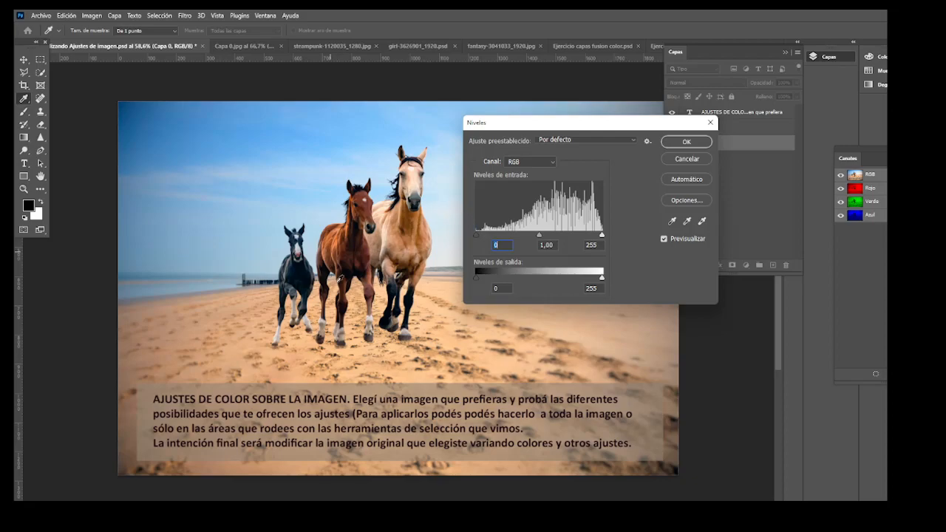
click(540, 236)
click(604, 236)
key(Tab)
mouse_move(478, 237)
mouse_down()
mouse_move(531, 235)
mouse_move(476, 235)
mouse_up()
mouse_move(601, 237)
mouse_down()
mouse_move(559, 232)
mouse_move(607, 245)
mouse_up()
mouse_move(539, 234)
mouse_down()
mouse_move(556, 239)
mouse_move(520, 235)
mouse_move(539, 231)
mouse_up()
Try the Levels presets Más oscuro and Aumentar contraste 1, ending with A medida.
click(563, 140)
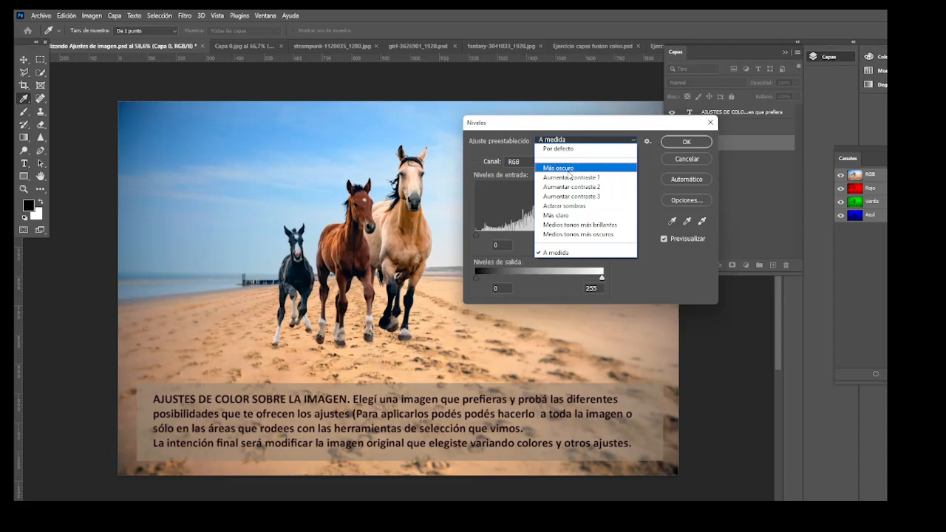
click(570, 171)
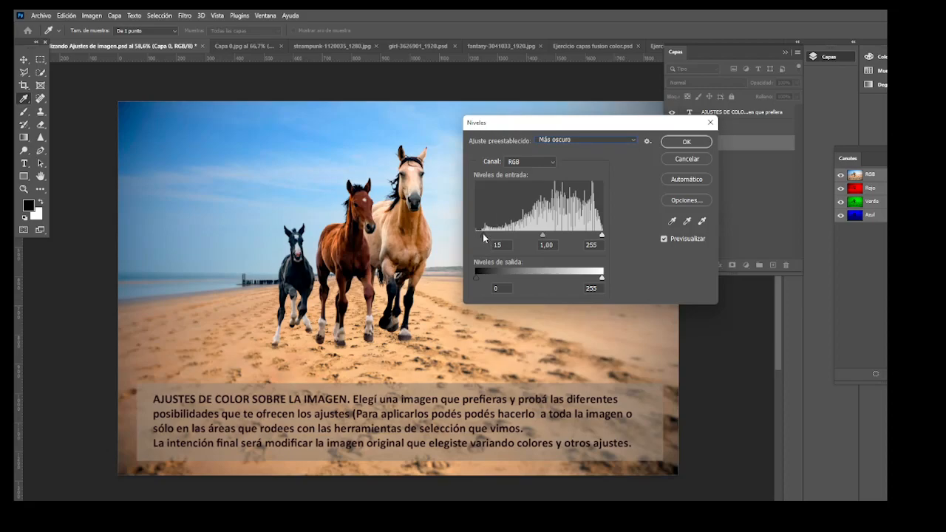
click(563, 141)
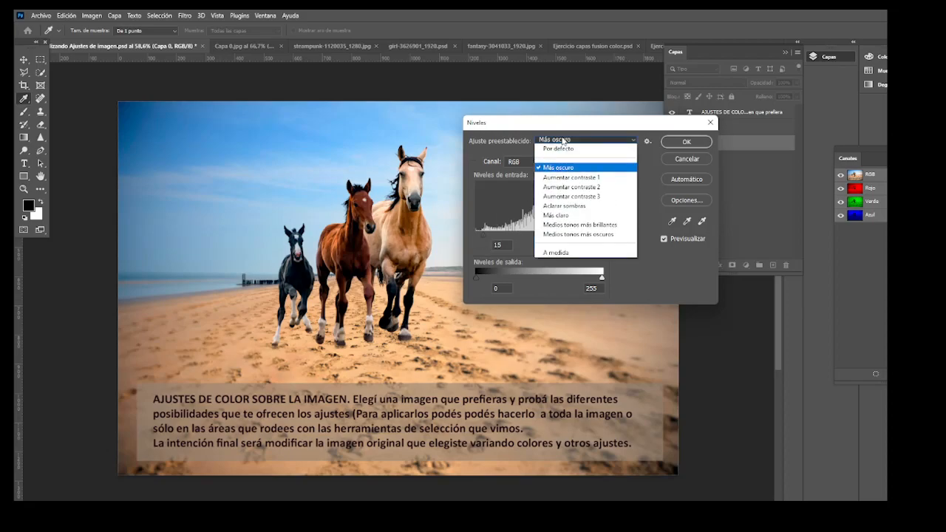
click(576, 179)
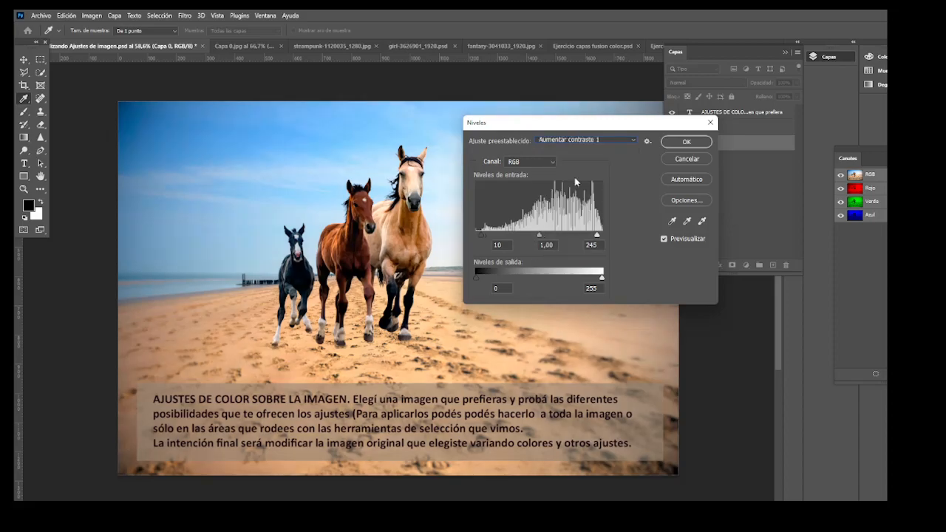
click(575, 138)
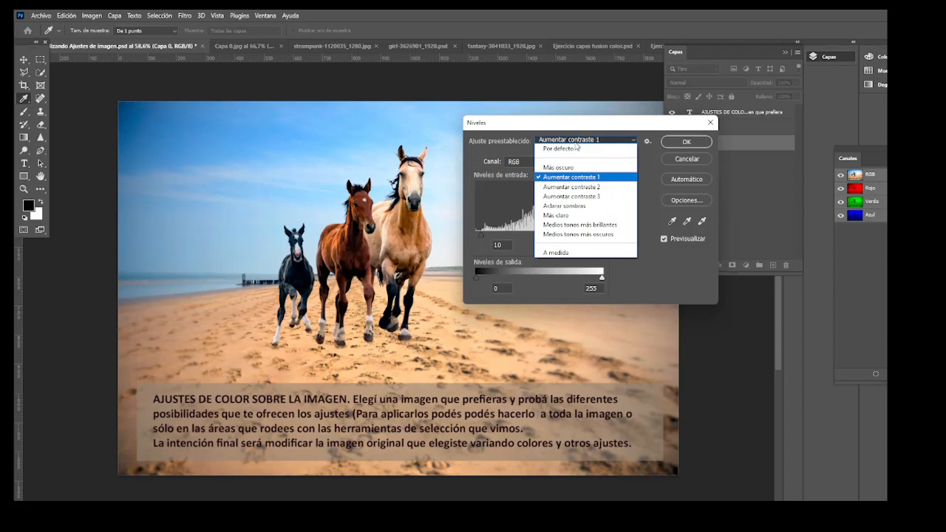
click(557, 252)
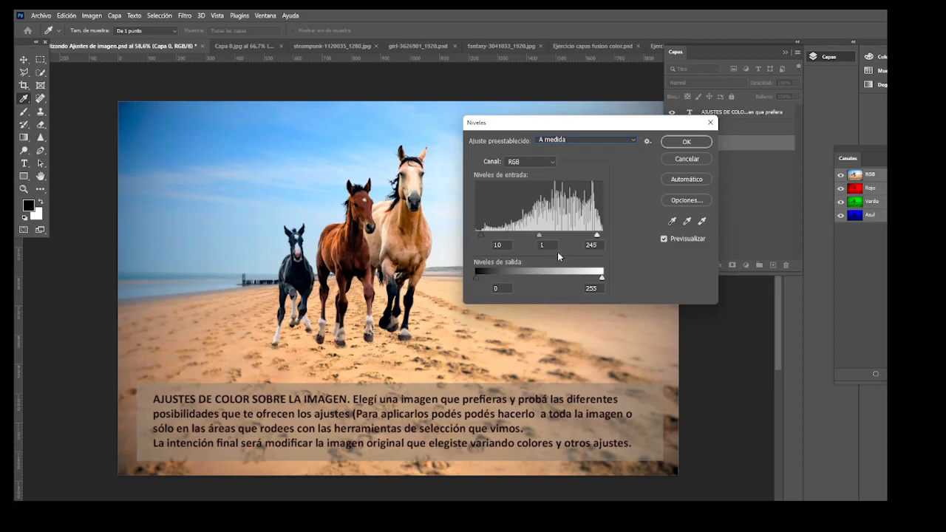
Try custom Levels inputs of 0 for shadows, 0.95 for midtones and 255 for highlights, and cancel the Levels adjustment.
drag(481, 235, 471, 235)
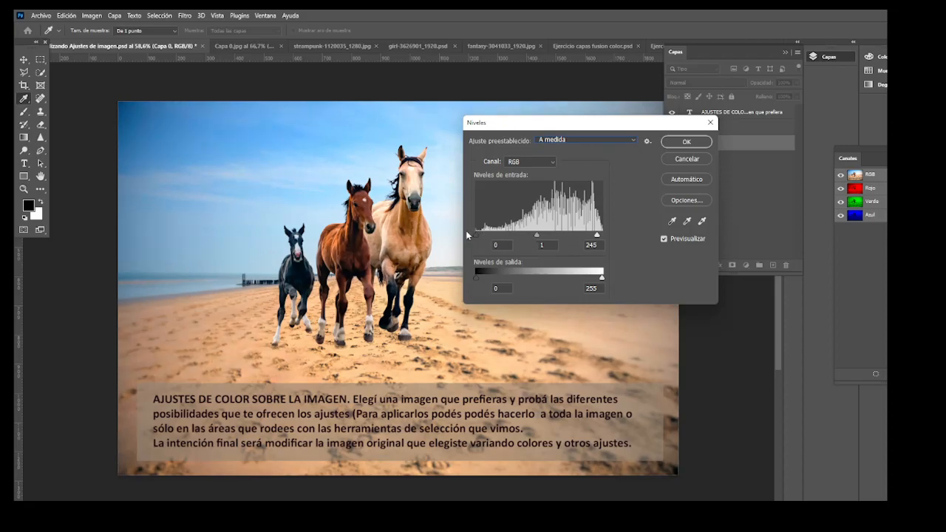
mouse_move(539, 235)
mouse_down()
mouse_move(558, 244)
mouse_move(539, 235)
mouse_up()
drag(599, 237, 609, 243)
drag(540, 235, 542, 236)
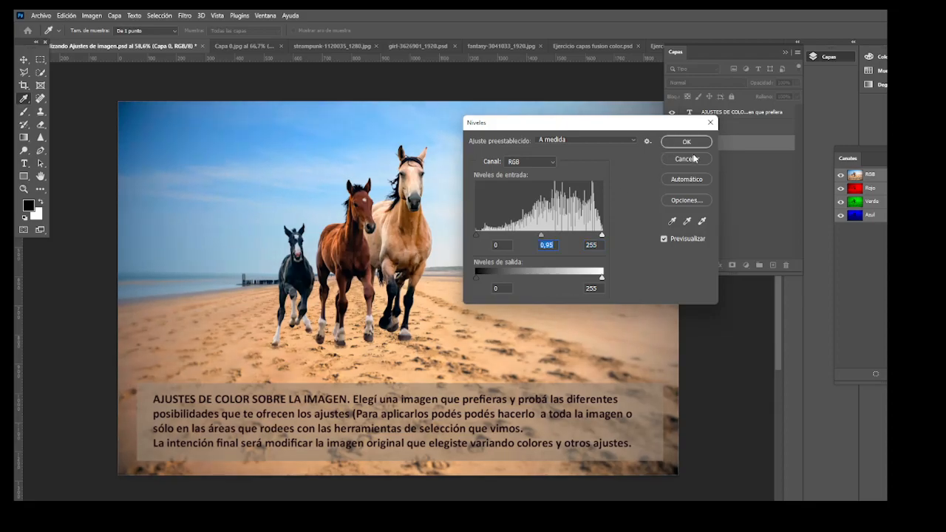
click(688, 159)
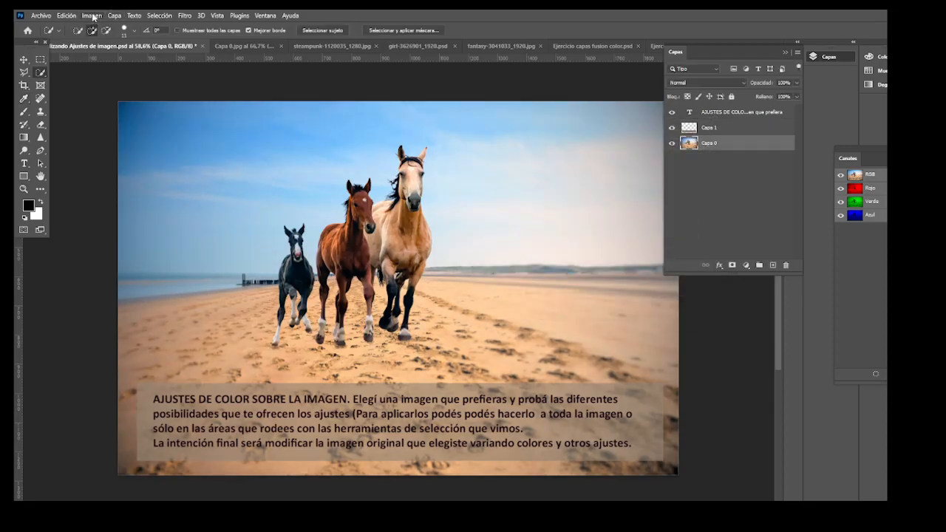
Start a Curves adjustment on the photo layer and try adding RGB curve points at the midtones, 25 and 75.
click(92, 16)
mouse_move(130, 43)
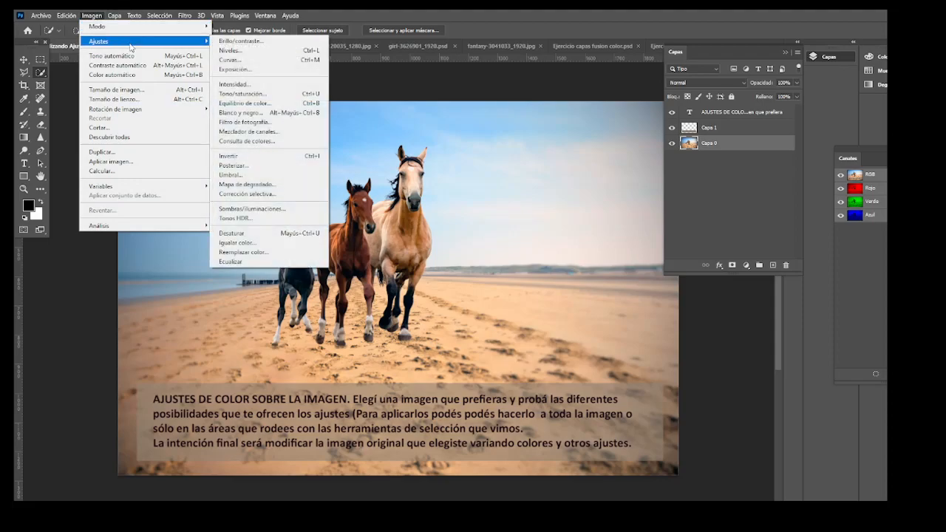
click(233, 59)
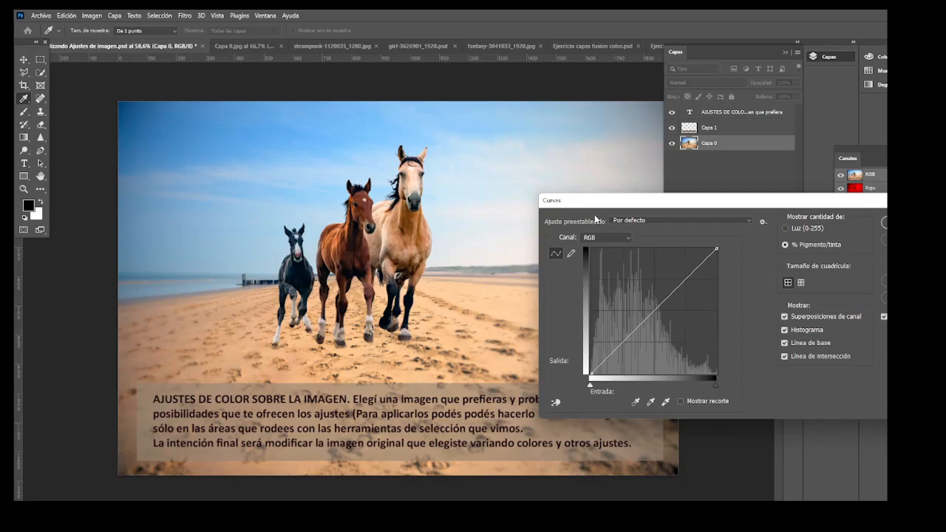
drag(597, 203, 580, 154)
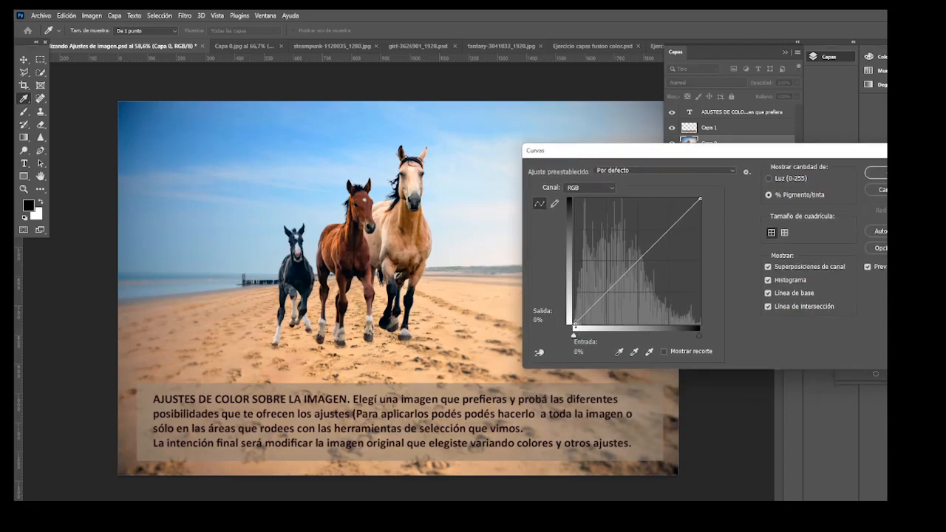
click(639, 262)
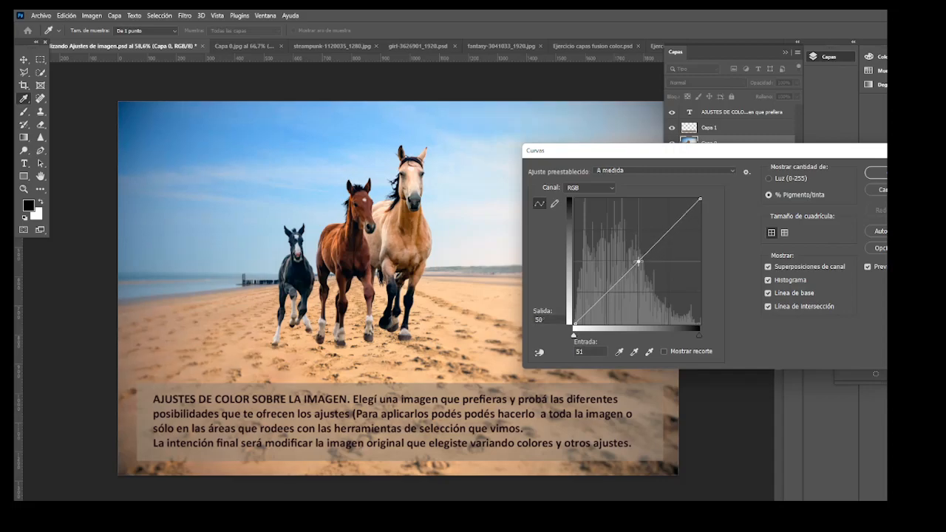
click(606, 293)
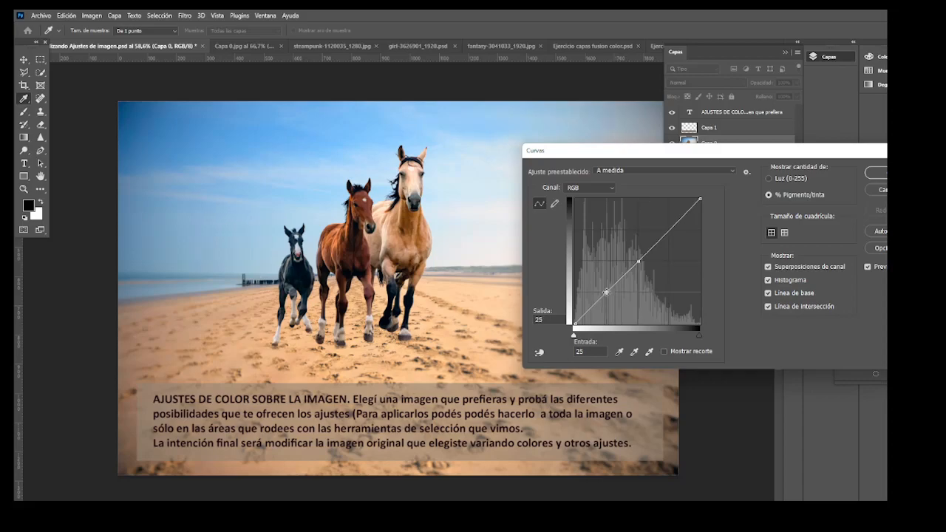
click(670, 230)
mouse_move(670, 230)
mouse_down()
mouse_move(669, 221)
mouse_move(669, 230)
mouse_up()
Sample the sky, sand and dark foal in the photo to locate their tones on the curve.
click(264, 169)
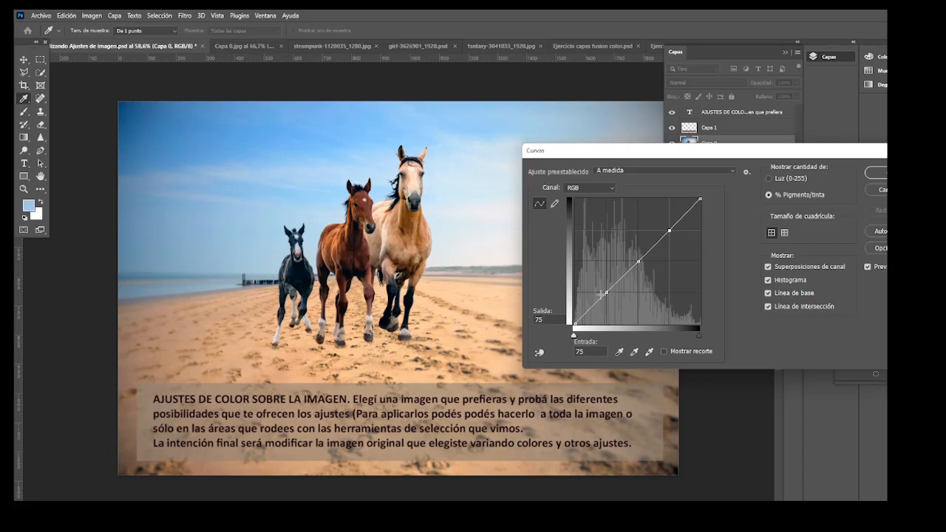
drag(624, 155, 438, 115)
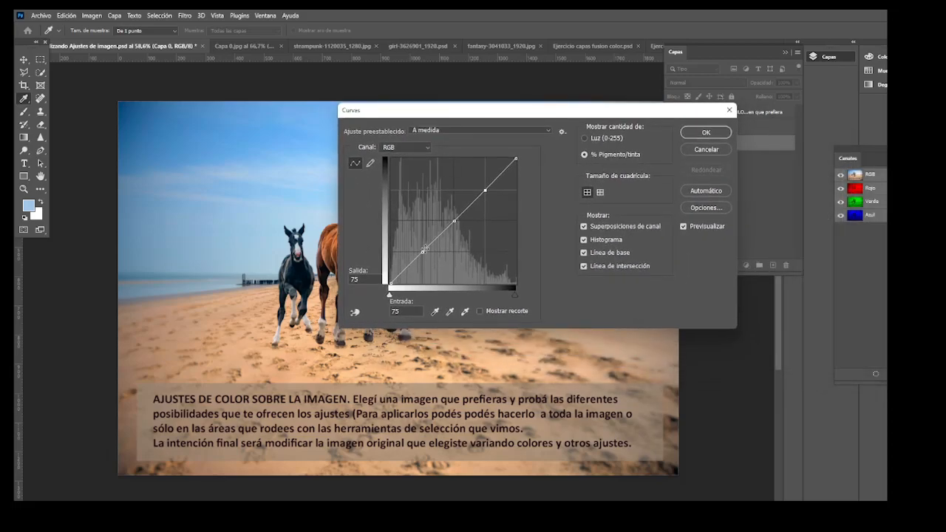
click(254, 172)
click(202, 253)
click(165, 309)
click(297, 276)
click(316, 169)
click(305, 166)
Try reshaping the RGB curve, setting a shadow point to 16 input and output and the midpoint to 51 input, 50 output.
drag(415, 260, 416, 264)
drag(438, 110, 593, 179)
drag(643, 255, 641, 256)
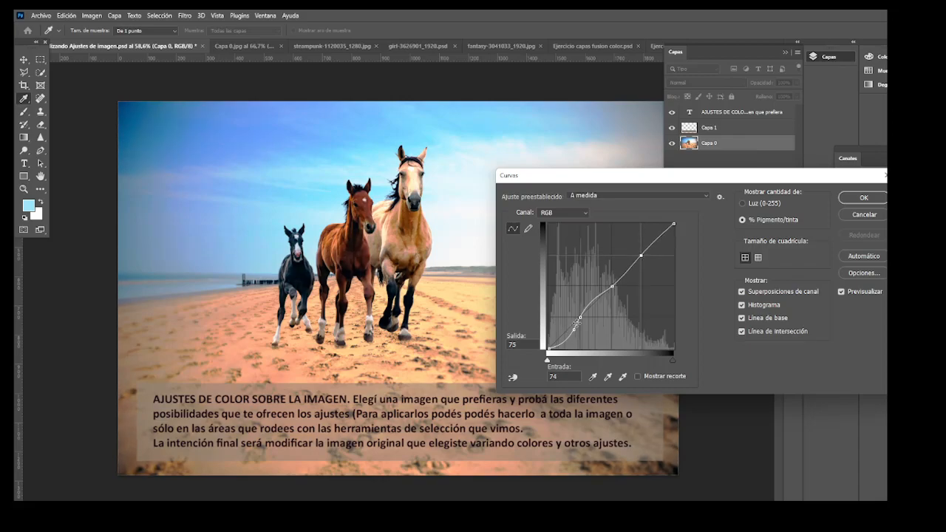
drag(574, 331, 571, 332)
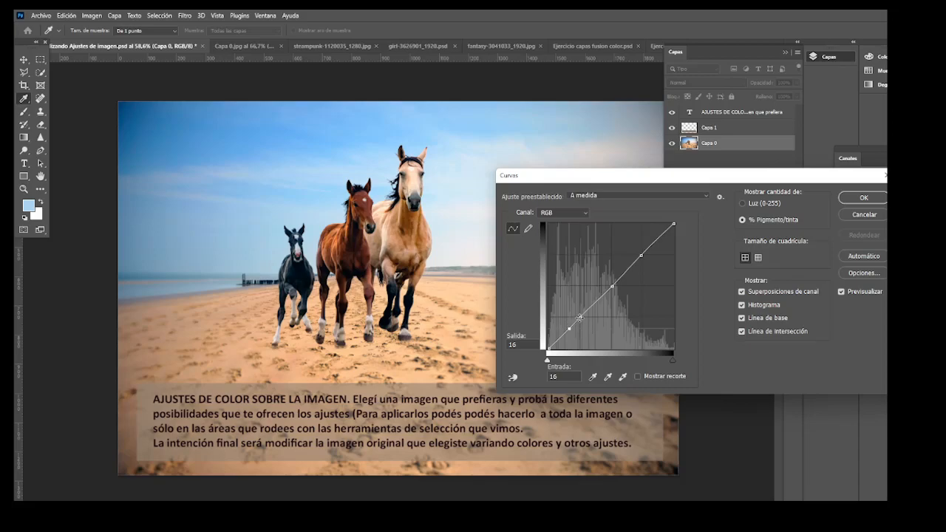
mouse_move(580, 317)
mouse_down()
mouse_move(583, 335)
mouse_move(582, 316)
mouse_up()
mouse_move(612, 286)
mouse_down()
mouse_move(604, 277)
mouse_move(612, 286)
mouse_up()
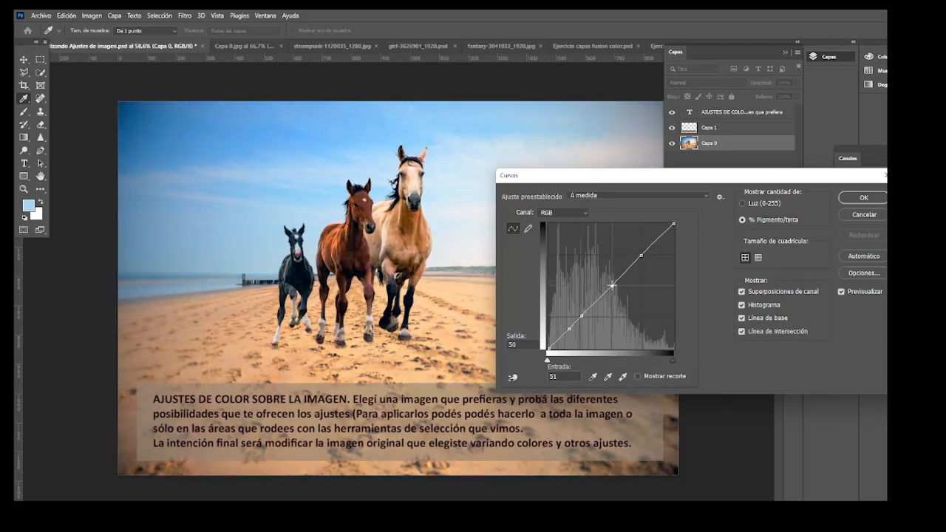
Try the Curves presets Más claro, Contraste lineal and Contraste medio, and cancel the Curves adjustment.
click(624, 194)
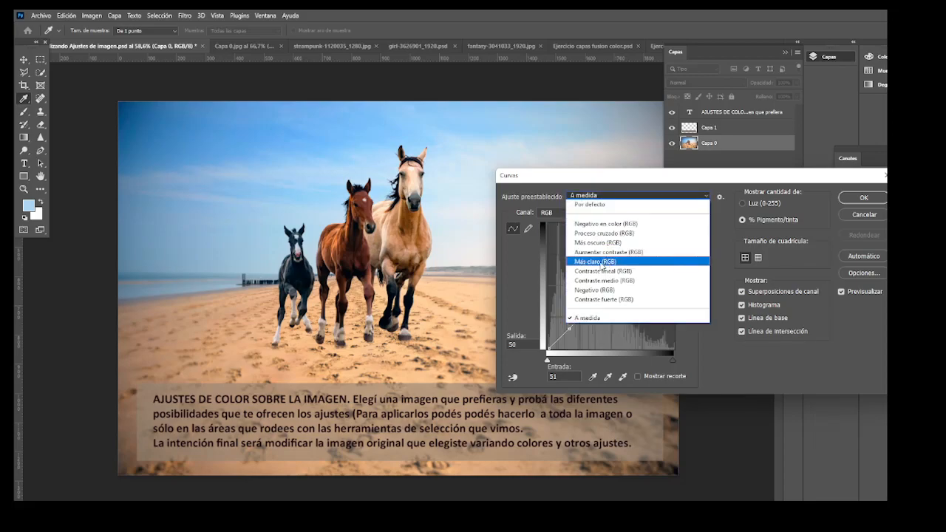
click(601, 261)
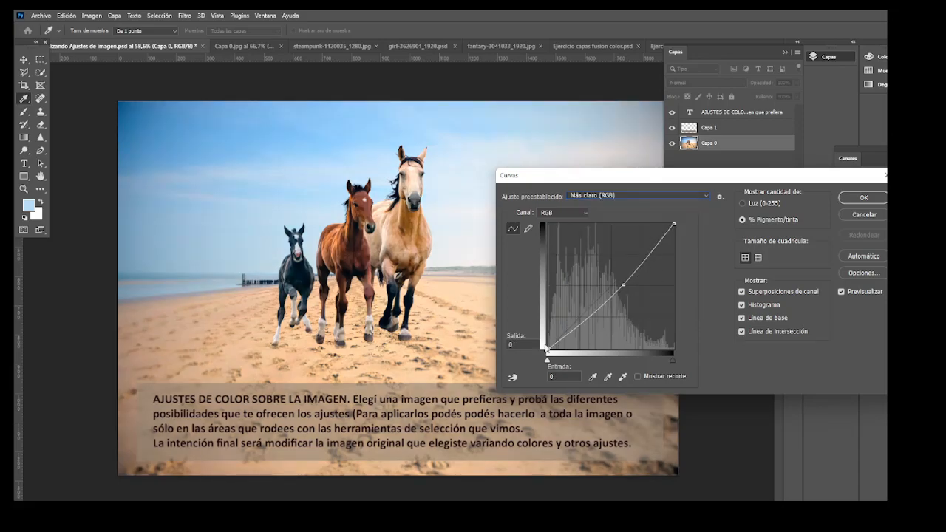
click(625, 195)
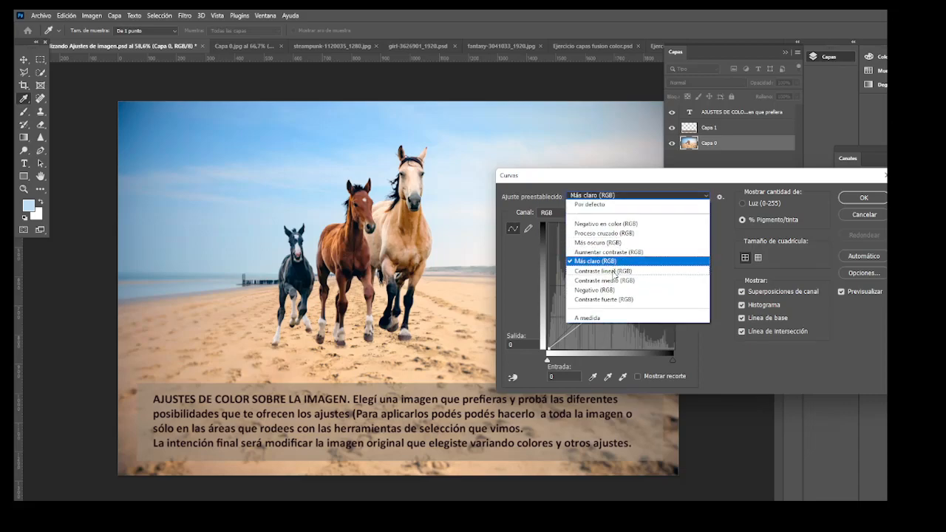
click(614, 271)
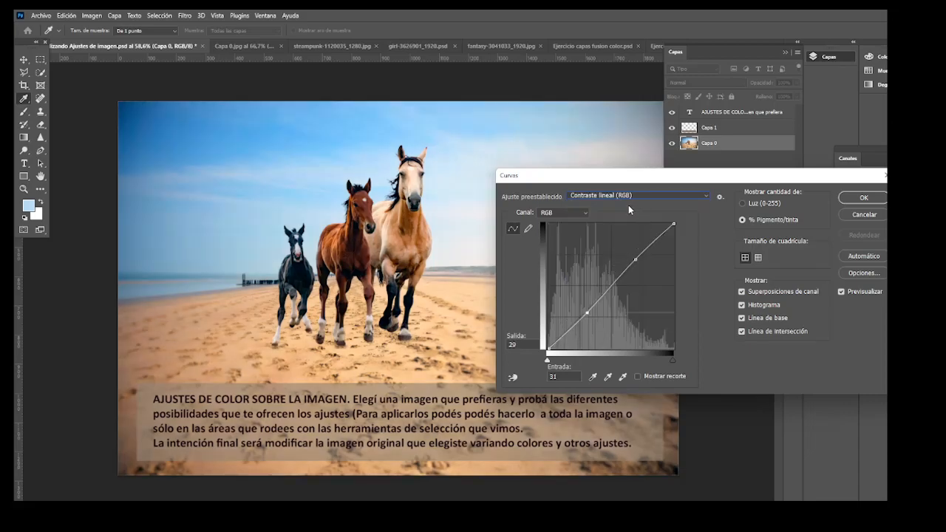
click(626, 196)
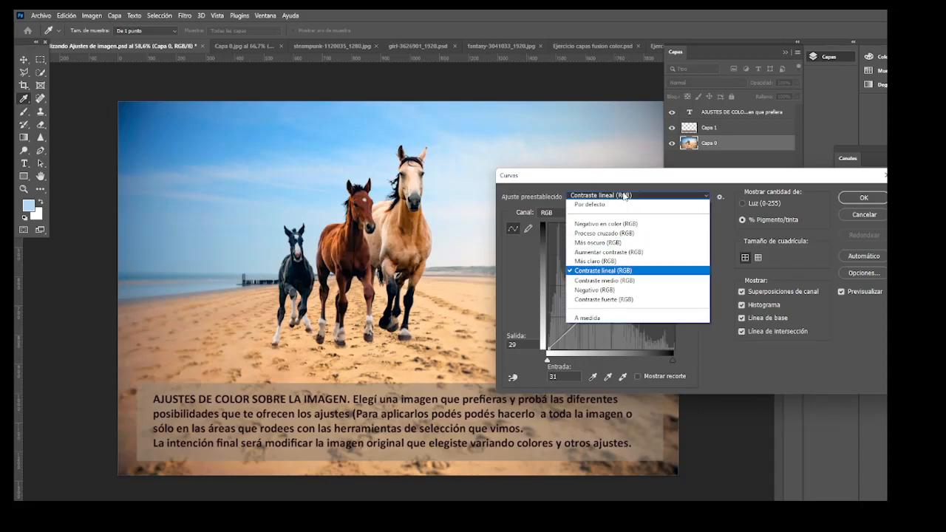
click(630, 281)
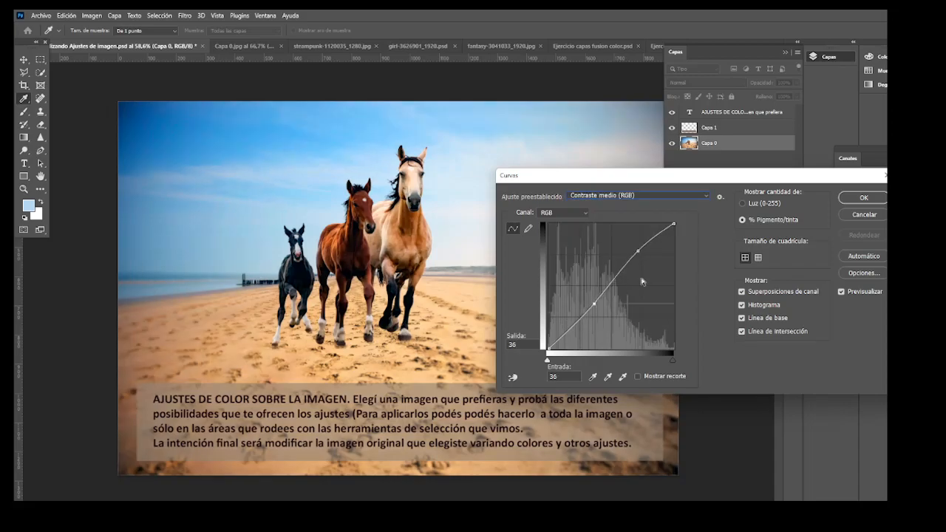
click(720, 199)
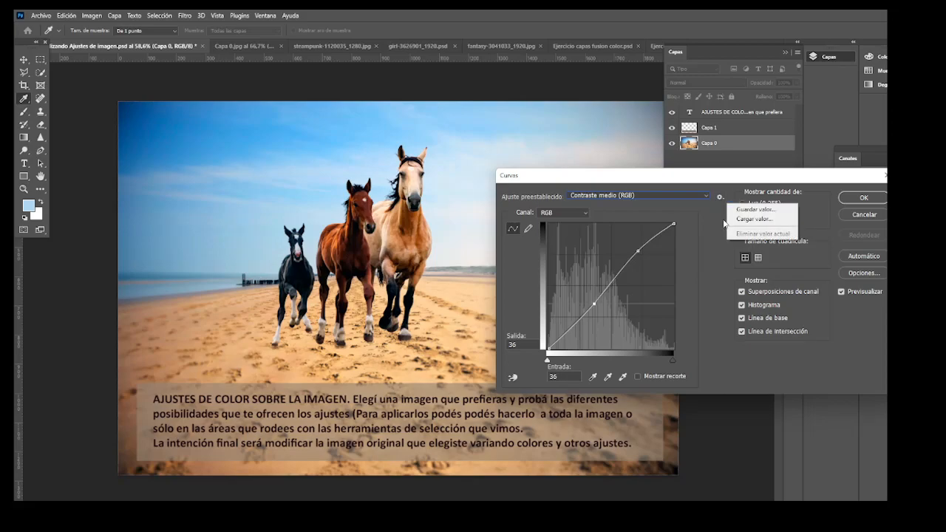
click(672, 210)
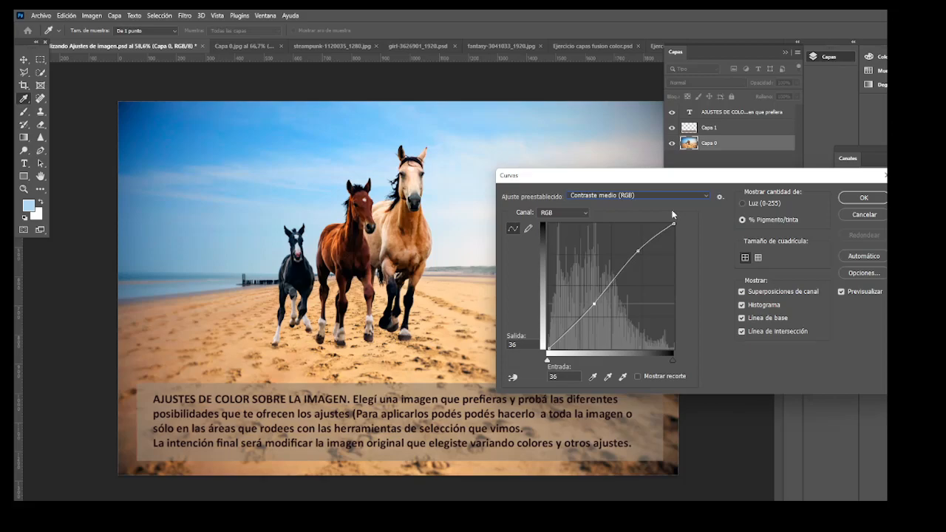
click(855, 218)
click(852, 214)
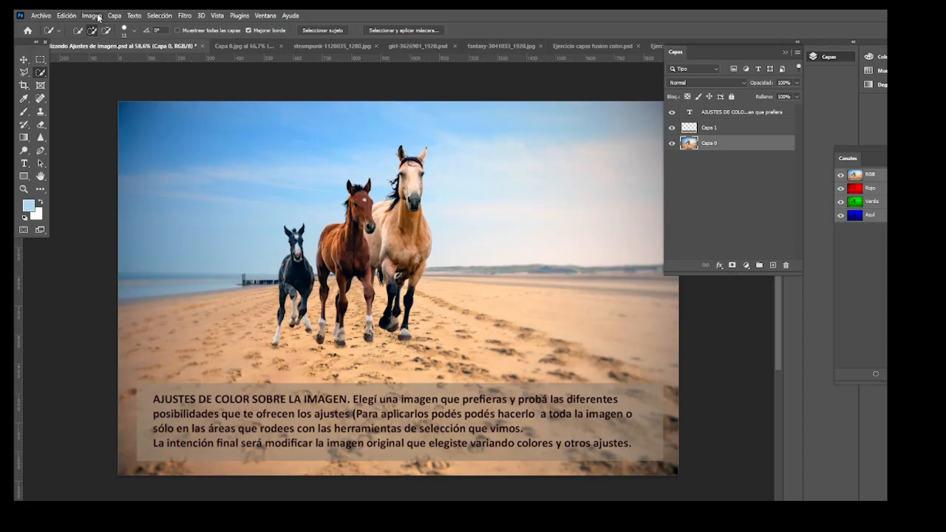
Start an Exposure adjustment on the photo layer and try exposure values of +3.04 and -0.02.
click(92, 15)
mouse_move(124, 42)
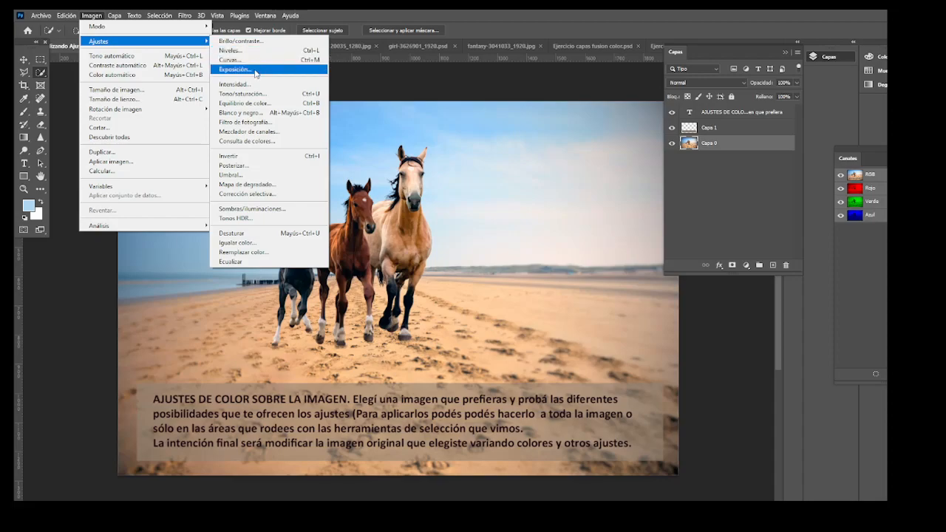
click(256, 72)
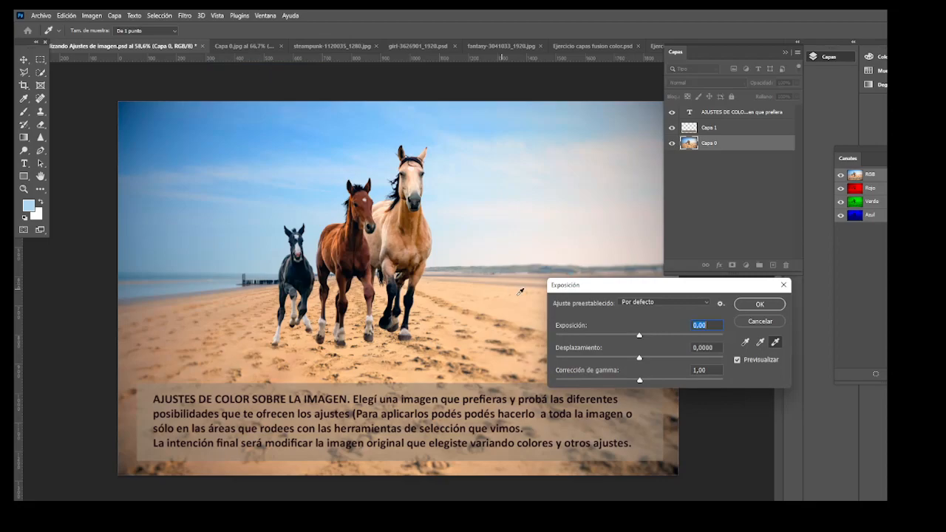
drag(608, 285, 543, 151)
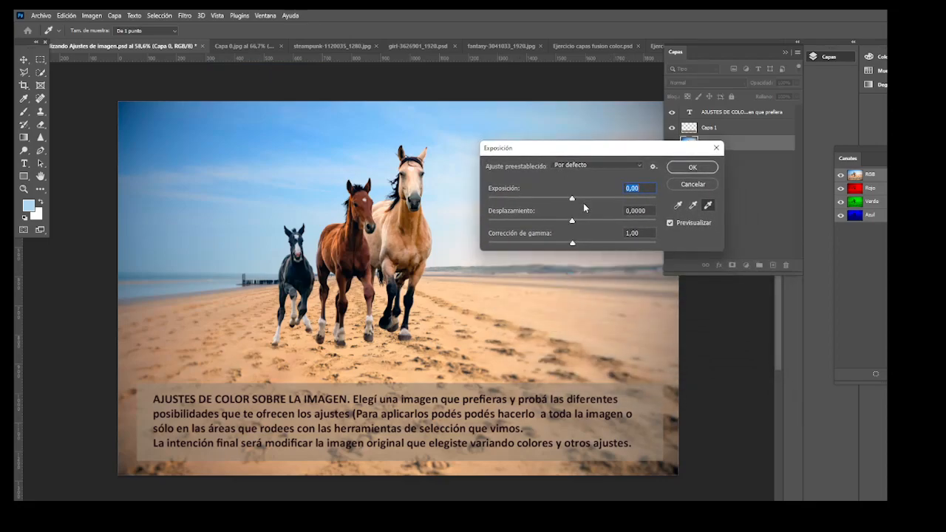
drag(572, 198, 611, 199)
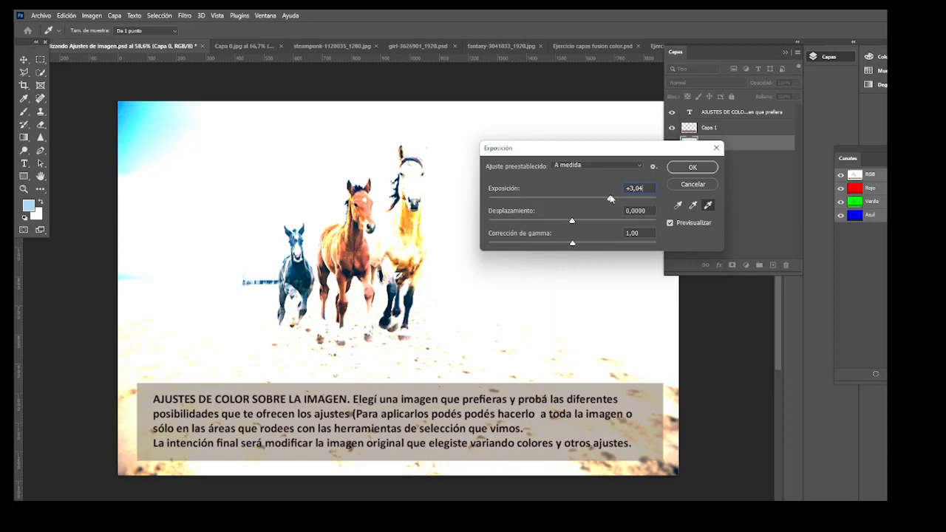
drag(611, 198, 572, 201)
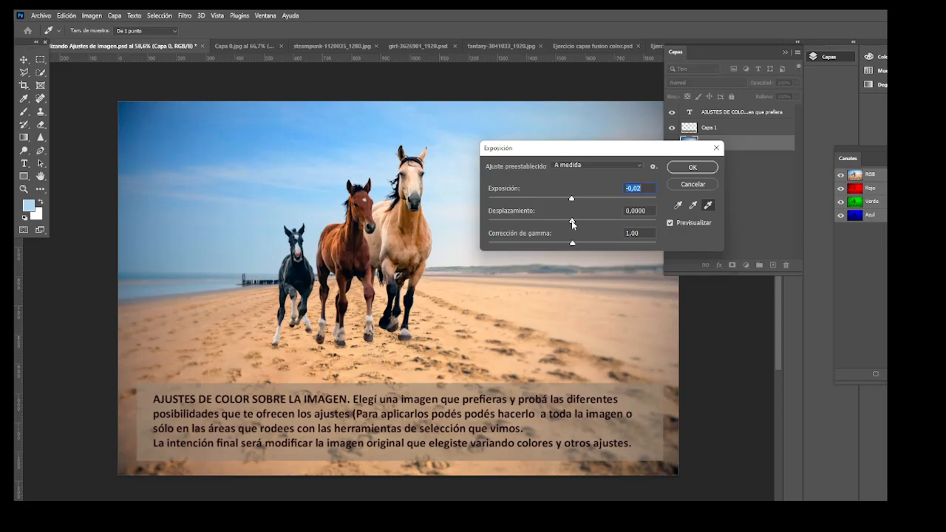
Try an offset of +0.0134 with an exposure of +0.06, and cancel the Exposure adjustment.
mouse_move(573, 224)
mouse_down()
mouse_move(562, 222)
mouse_move(591, 222)
mouse_move(575, 224)
mouse_up()
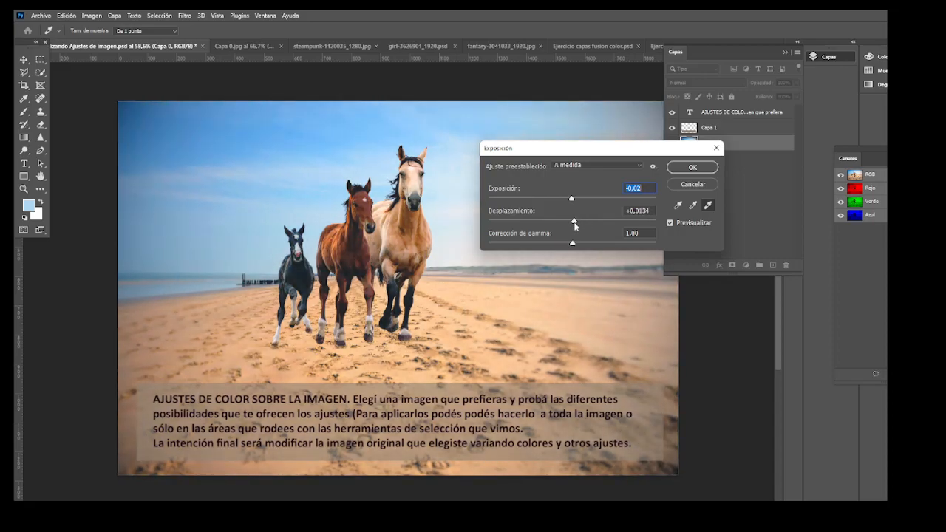
click(575, 223)
mouse_move(573, 198)
mouse_down()
mouse_move(604, 201)
mouse_move(576, 200)
mouse_up()
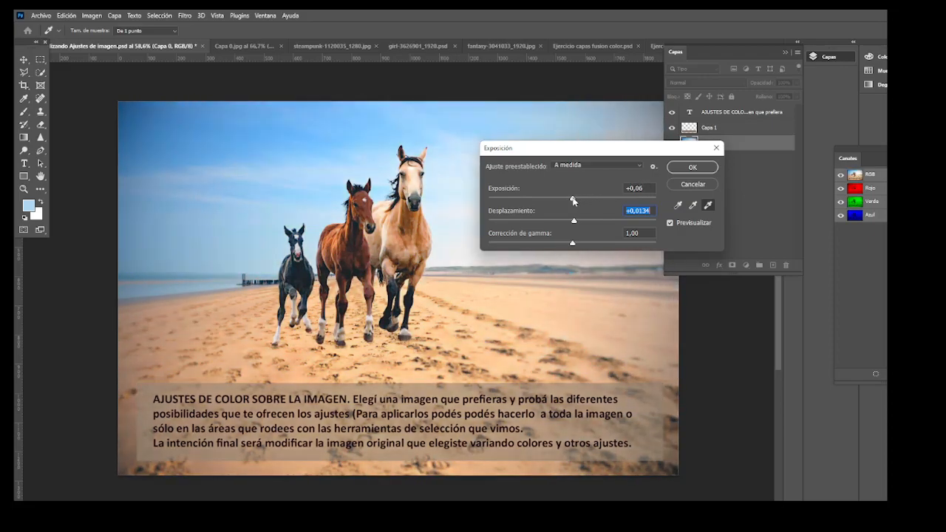
click(689, 186)
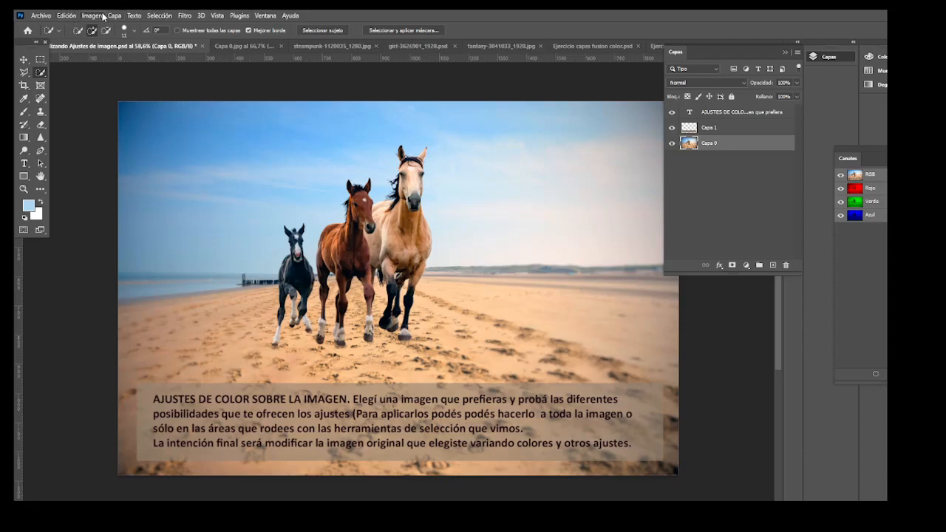
Start an Intensidad adjustment on the photo layer and try intensity -100, ending with intensity and saturation both at +2.
click(92, 14)
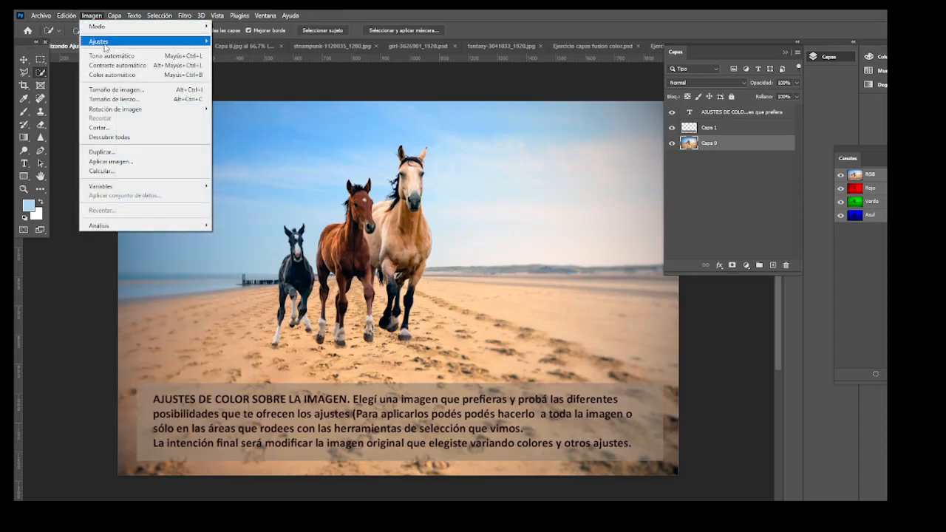
mouse_move(103, 42)
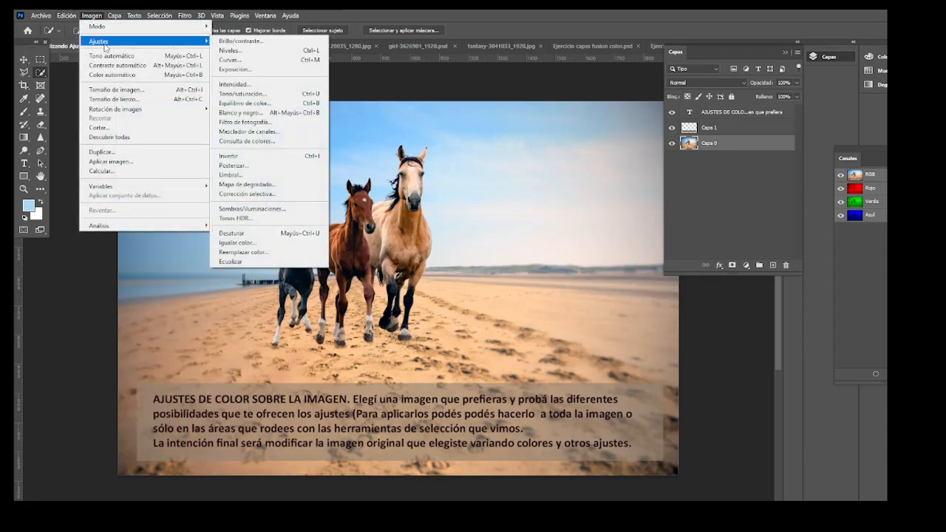
click(263, 86)
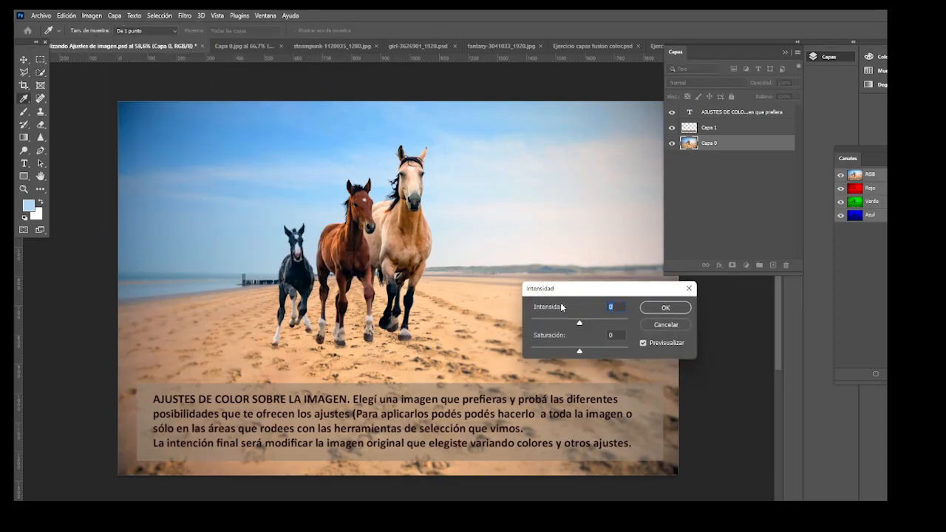
drag(582, 291, 552, 200)
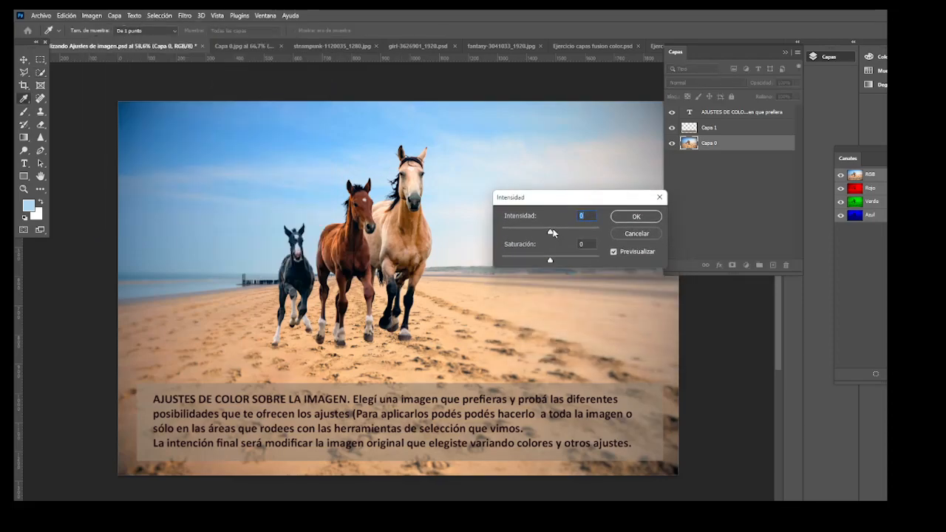
drag(550, 234, 499, 231)
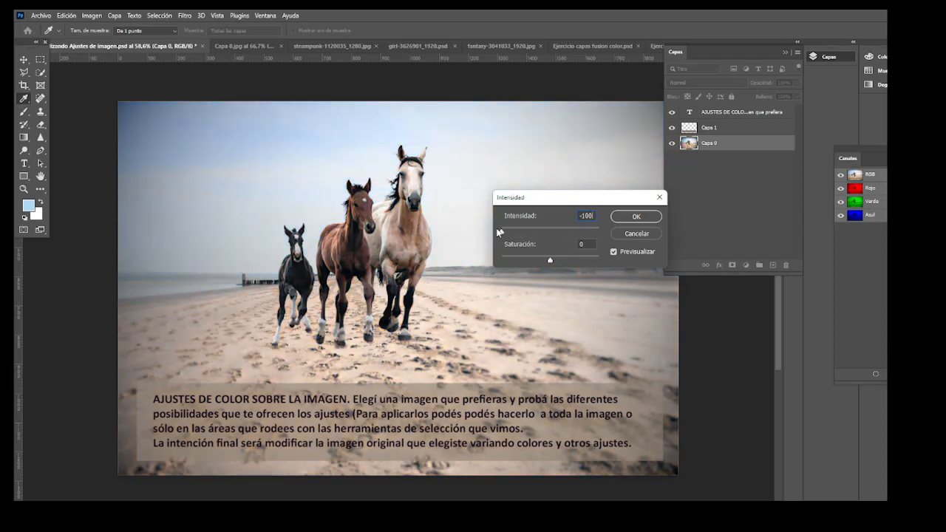
drag(499, 233, 553, 265)
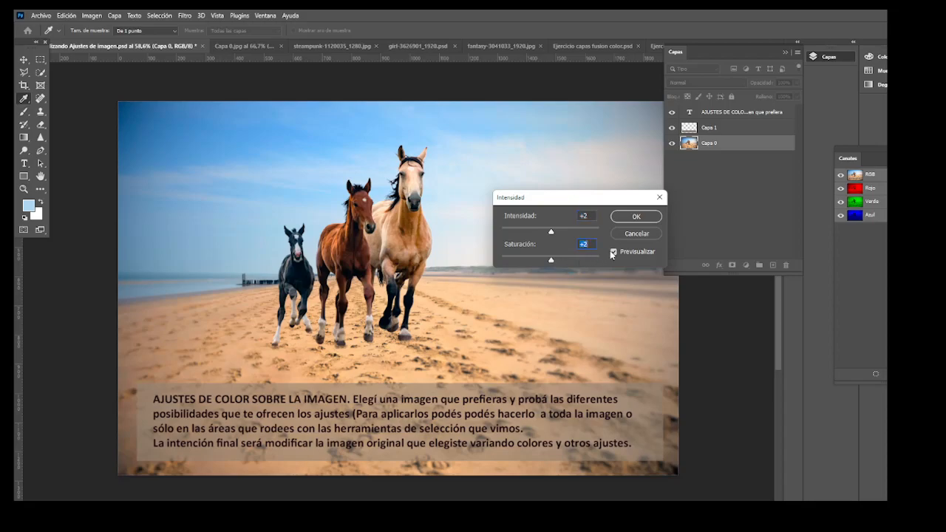
Compare the photo with and without the Intensidad preview, try a higher saturation and cancel the adjustment.
click(614, 252)
click(614, 252)
drag(552, 260, 565, 257)
click(615, 252)
click(626, 235)
Start a Tono/saturación adjustment on the photo layer and try hue -4, saturation -5 and luminosity -7 for all colors.
click(92, 16)
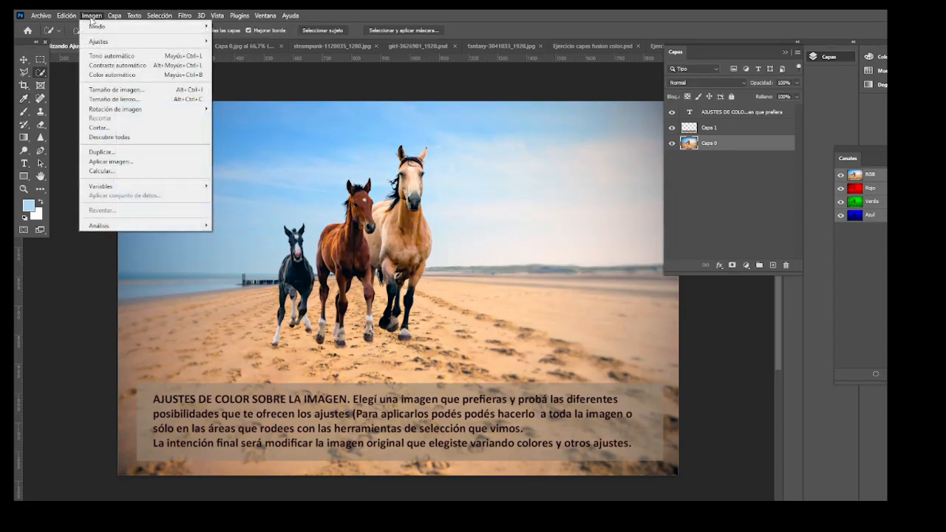
mouse_move(104, 41)
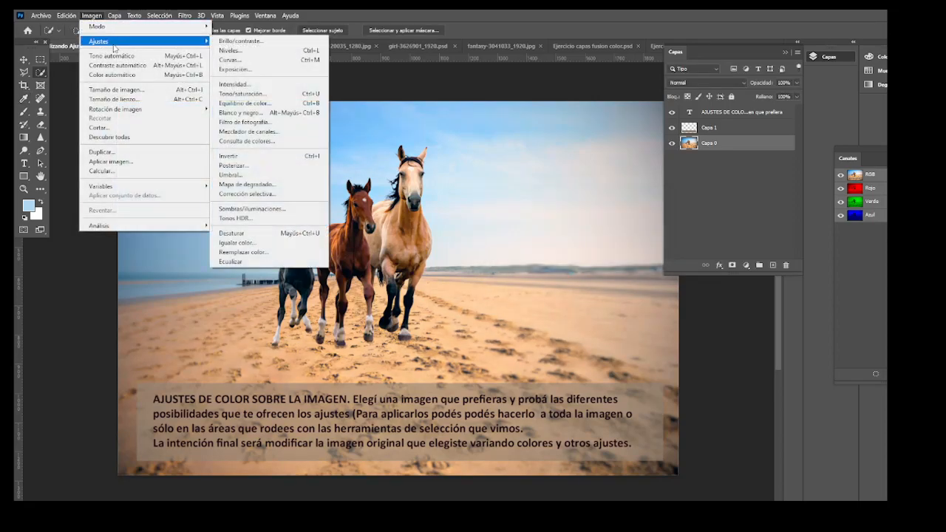
click(291, 96)
drag(668, 288, 577, 170)
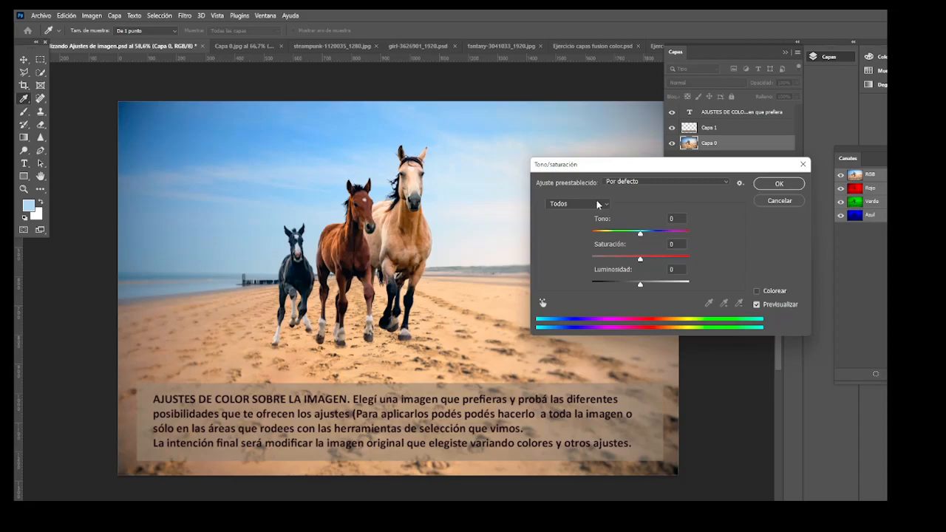
drag(640, 234, 679, 257)
drag(678, 256, 637, 284)
drag(640, 234, 637, 234)
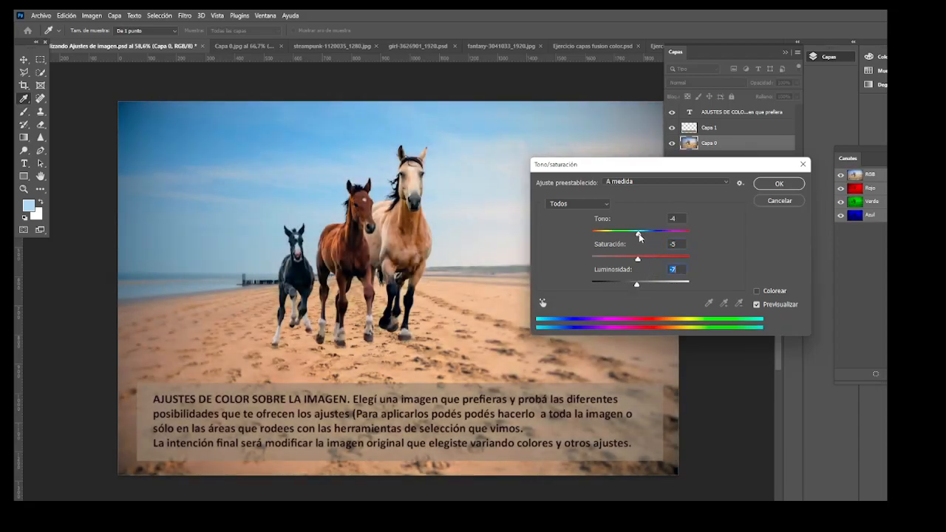
Restrict the adjustment to Rojos and try a hue of -52, ending at +2.
click(578, 203)
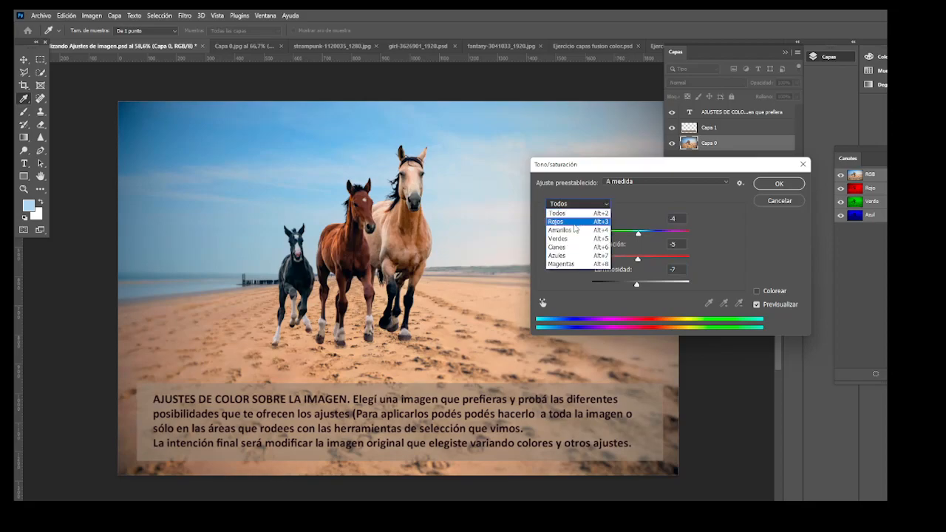
click(574, 223)
drag(641, 233, 617, 235)
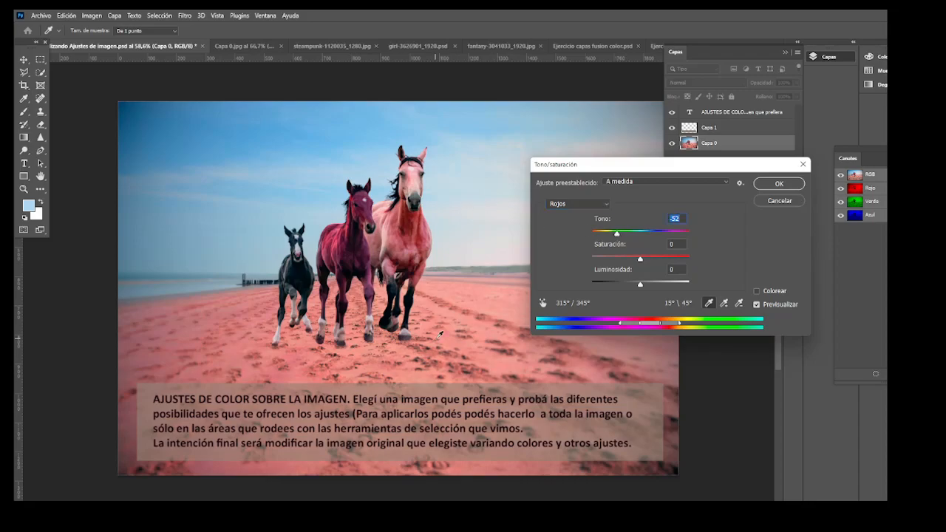
drag(601, 165, 580, 100)
drag(597, 168, 621, 167)
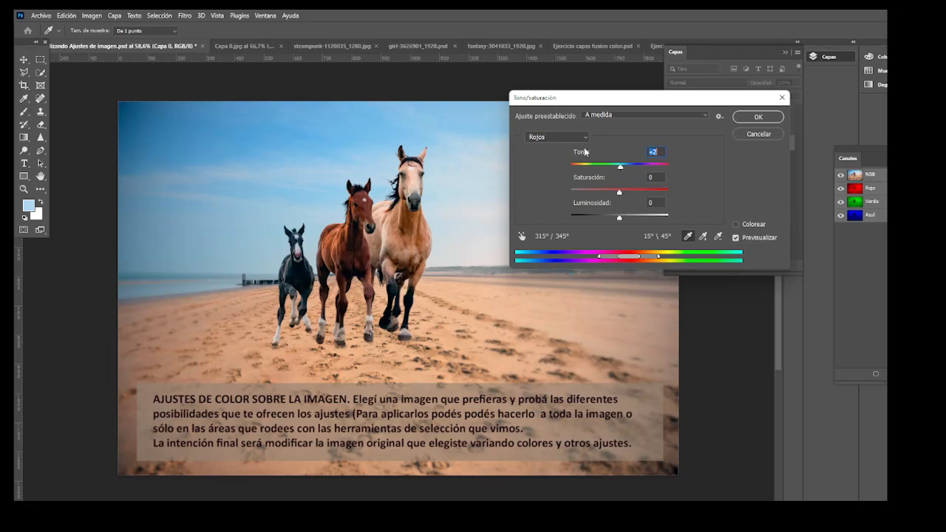
Switch the color range to Amarillos and on to Azules, and shift the hue of the blues to +180.
click(560, 138)
click(548, 163)
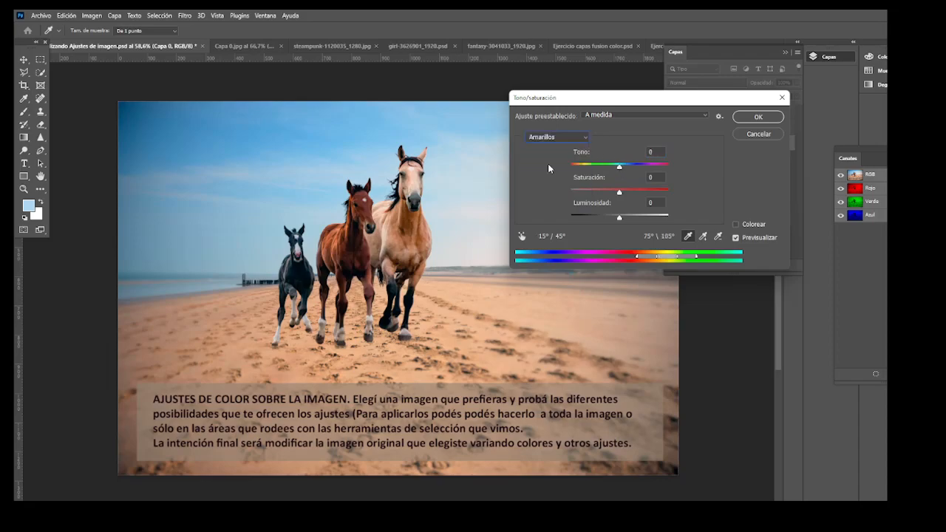
click(561, 137)
click(551, 188)
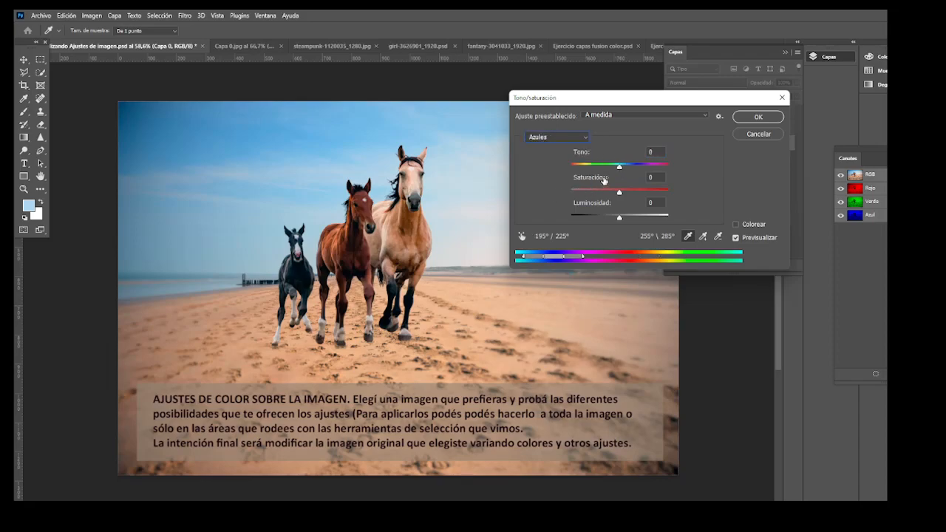
drag(618, 168, 670, 167)
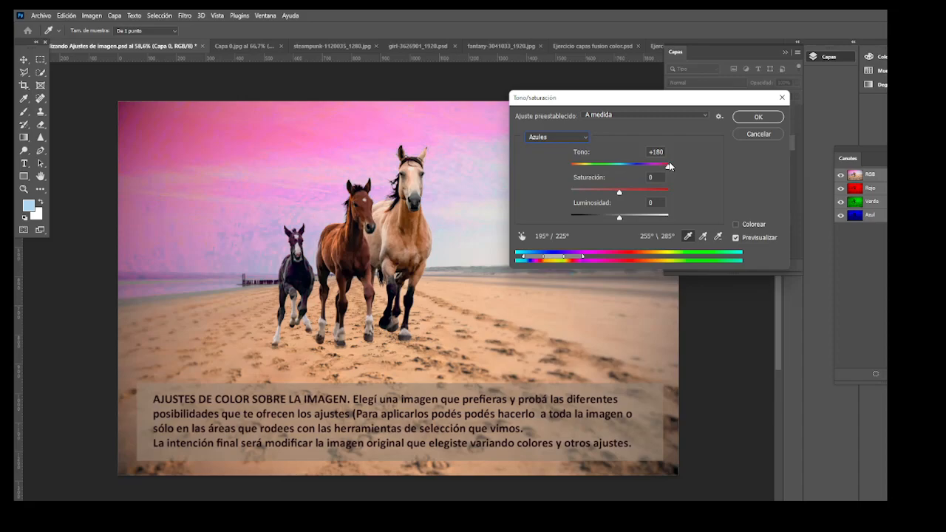
drag(599, 101, 642, 184)
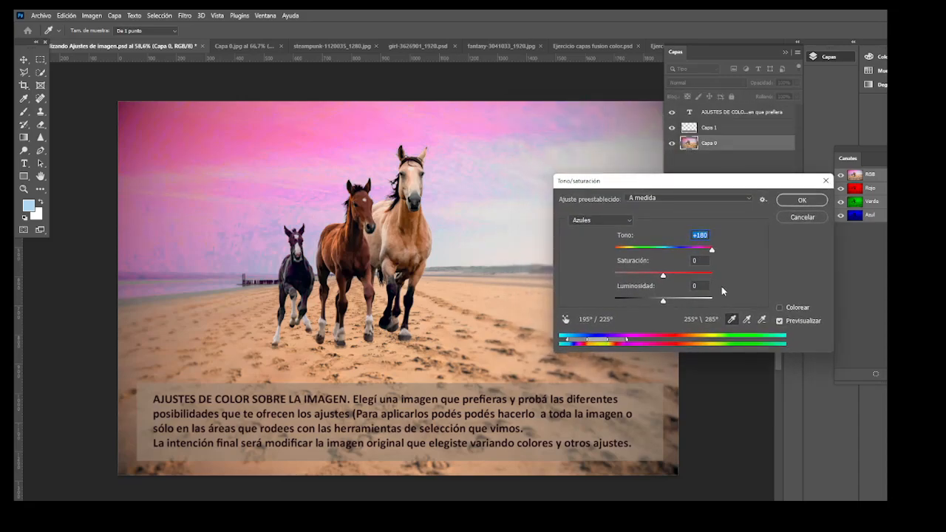
Try Colorear with a hue of 268 and a saturation of 40, and cancel the Tono/saturación adjustment.
click(778, 308)
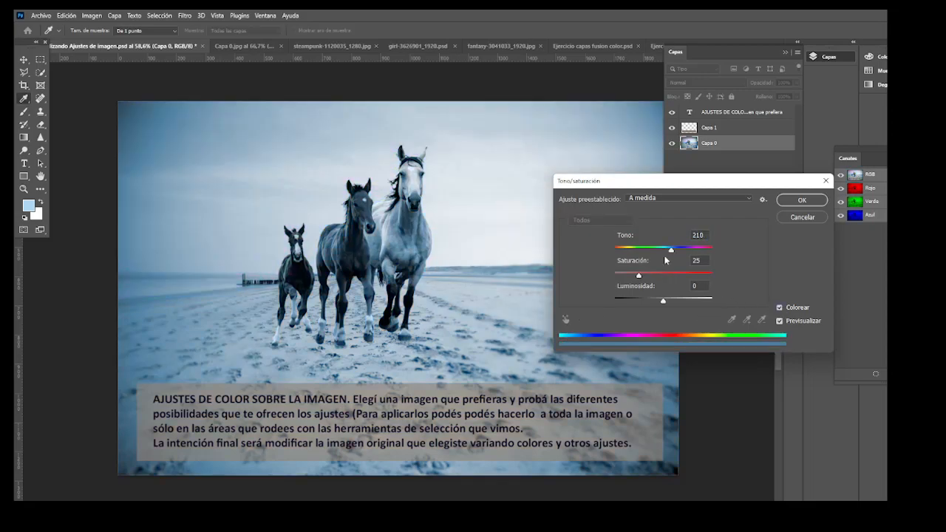
mouse_move(672, 252)
mouse_down()
mouse_move(622, 250)
mouse_move(697, 251)
mouse_move(687, 251)
mouse_up()
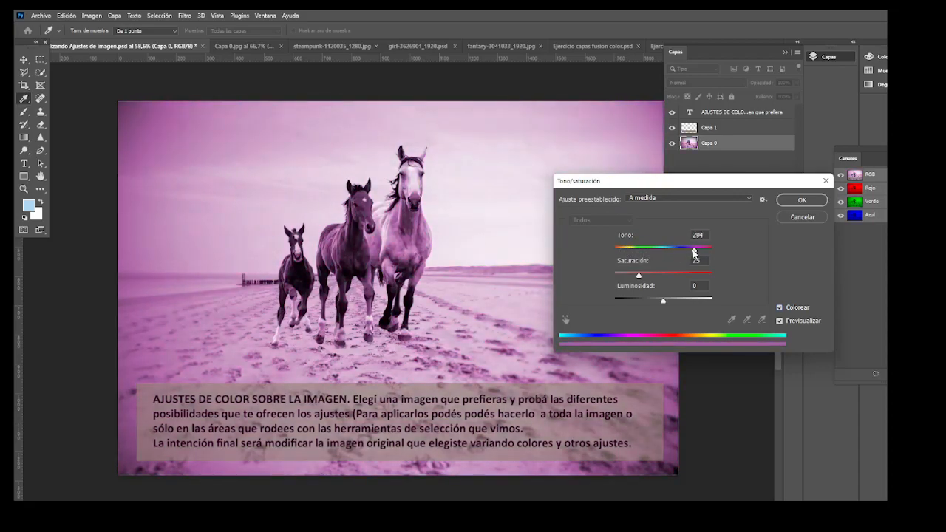
drag(640, 277, 654, 279)
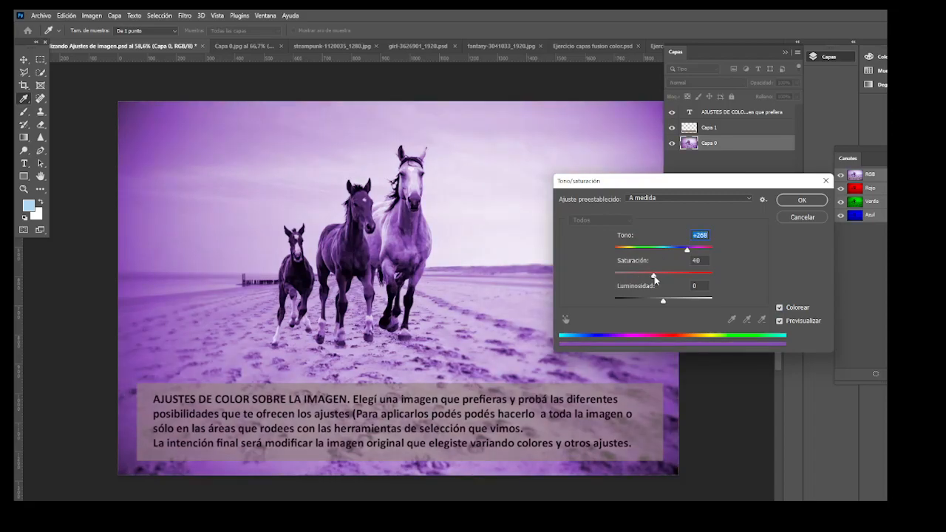
click(804, 218)
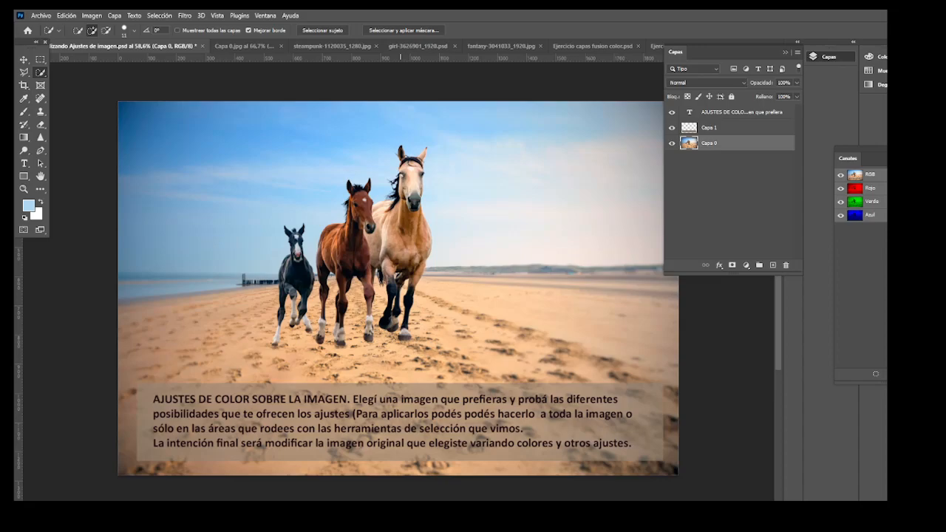
Select the large pale horse with the Quick Selection tool, refining the selection by adding and subtracting areas.
click(41, 59)
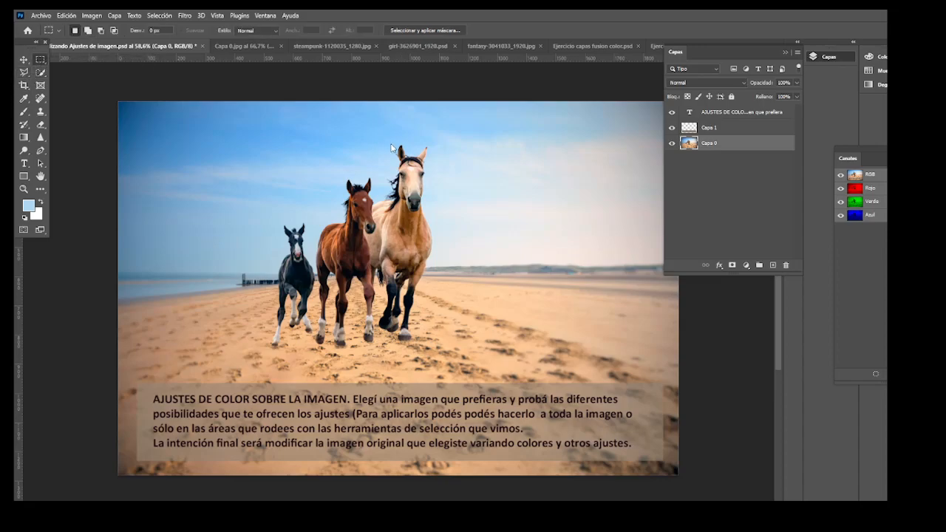
click(41, 72)
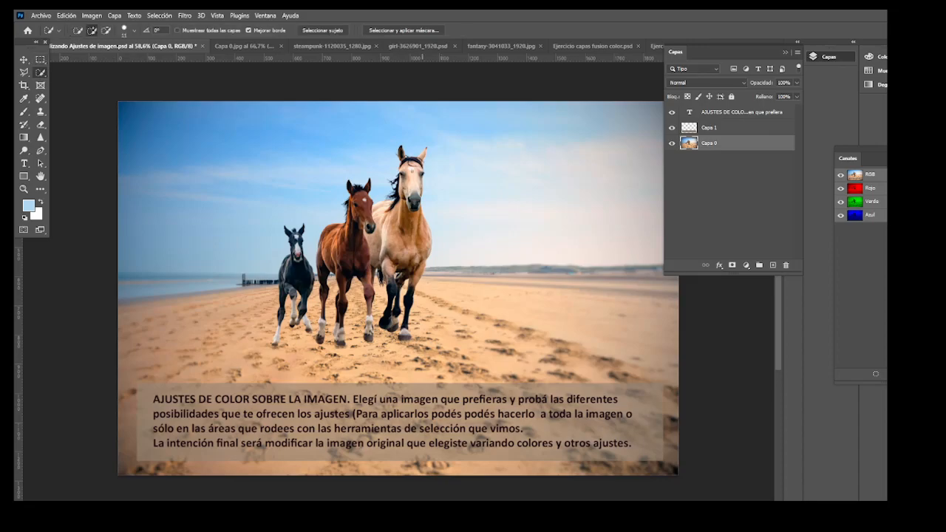
mouse_move(401, 155)
mouse_down()
mouse_move(412, 205)
mouse_move(399, 270)
mouse_move(383, 284)
mouse_move(379, 221)
mouse_up()
scroll(403, 293, up, 2)
scroll(403, 294, down, 1)
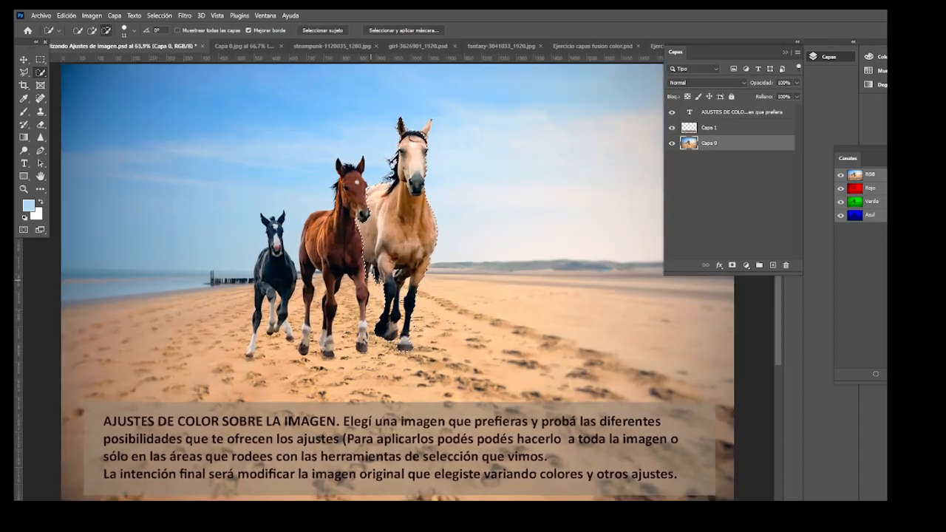
scroll(401, 297, up, 2)
scroll(402, 296, up, 1)
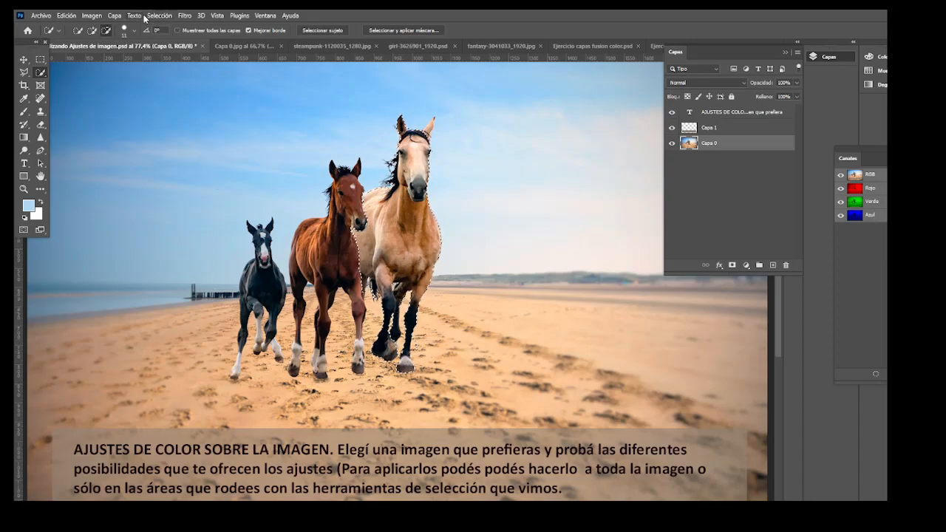
scroll(287, 197, down, 1)
scroll(287, 198, down, 1)
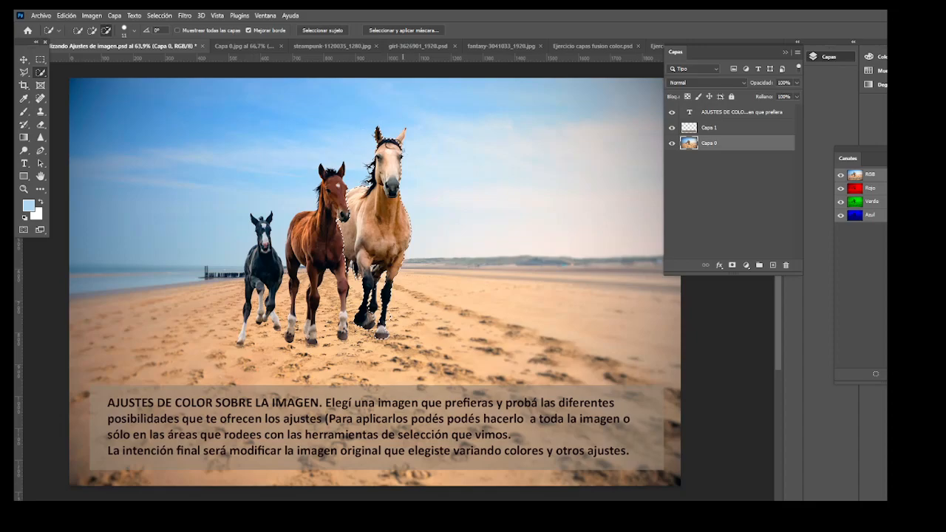
click(92, 31)
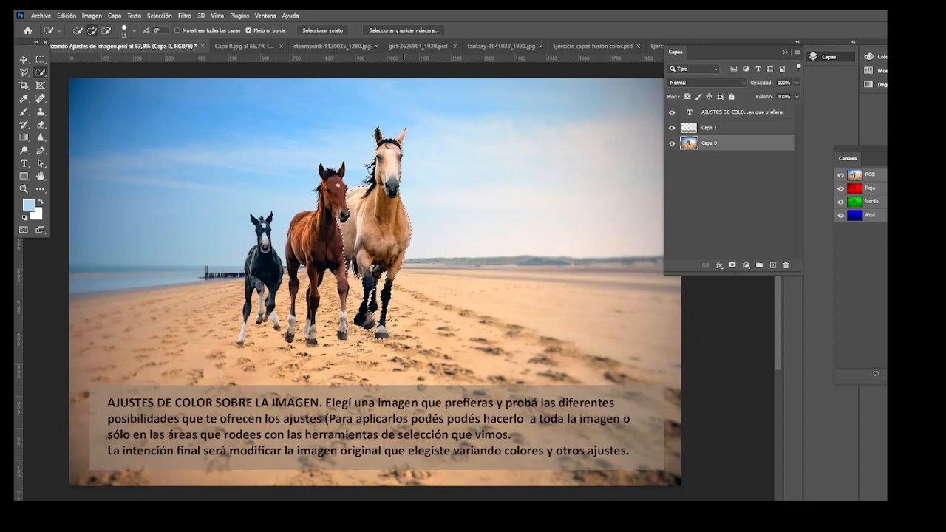
Try a Tono/saturación hue of -110 on the selected horse, cancel the adjustment and deselect the horse.
click(92, 15)
mouse_move(109, 48)
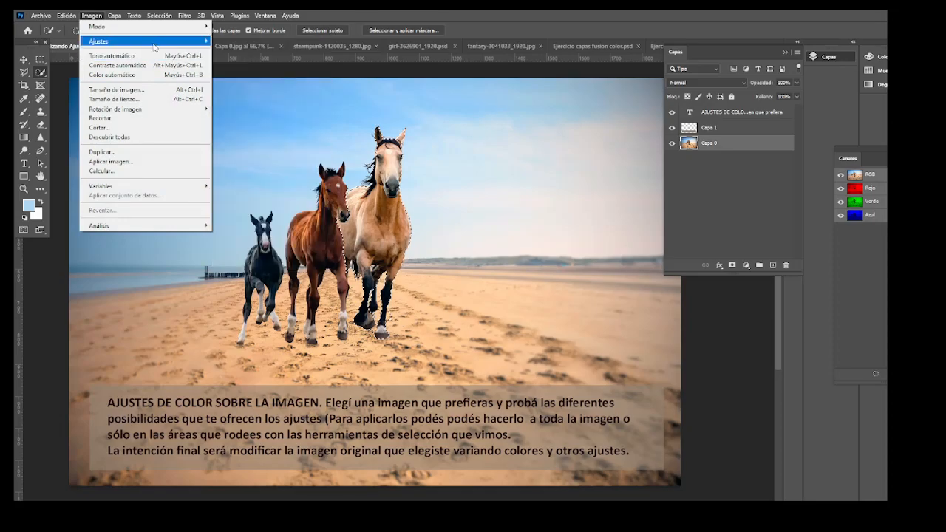
mouse_move(155, 47)
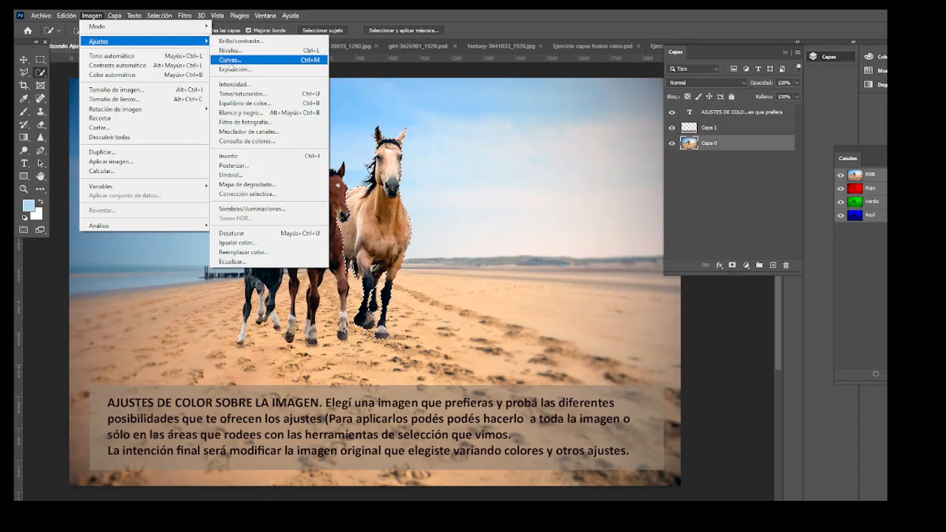
click(248, 94)
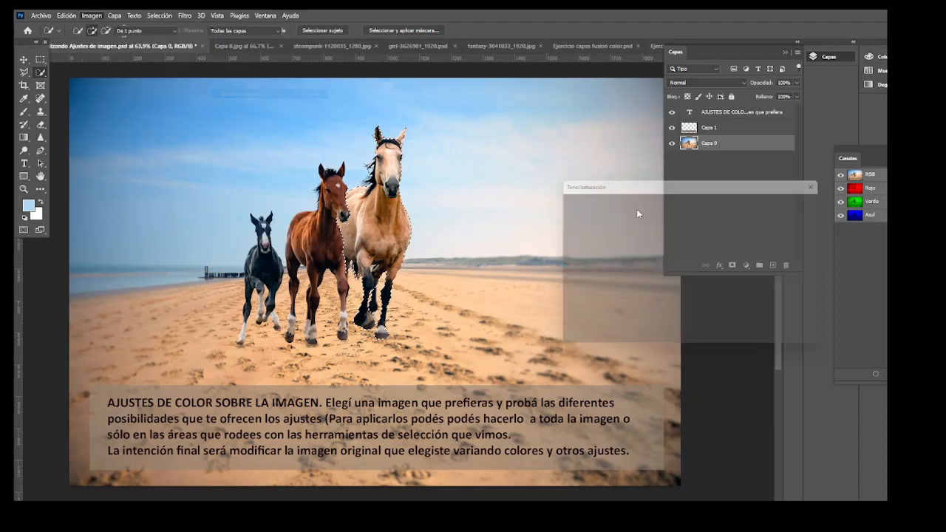
drag(663, 252, 630, 251)
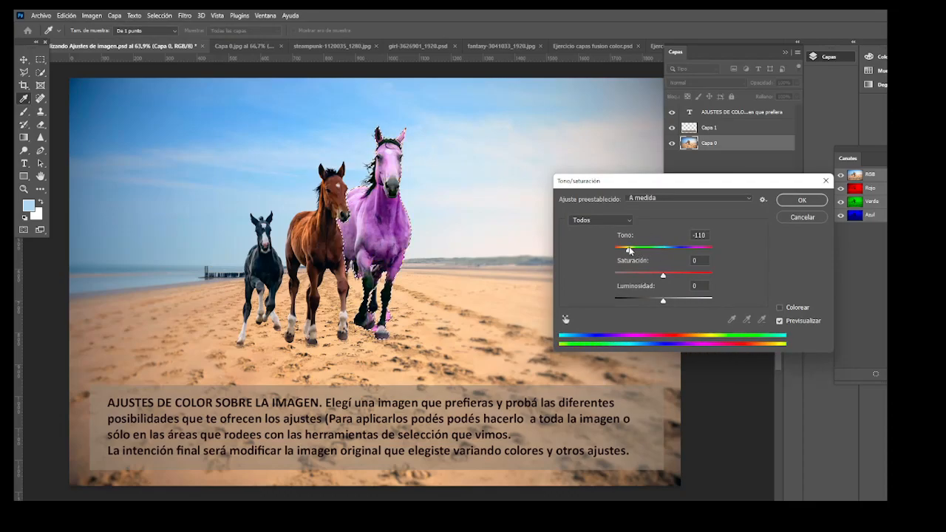
drag(629, 250, 664, 252)
click(803, 217)
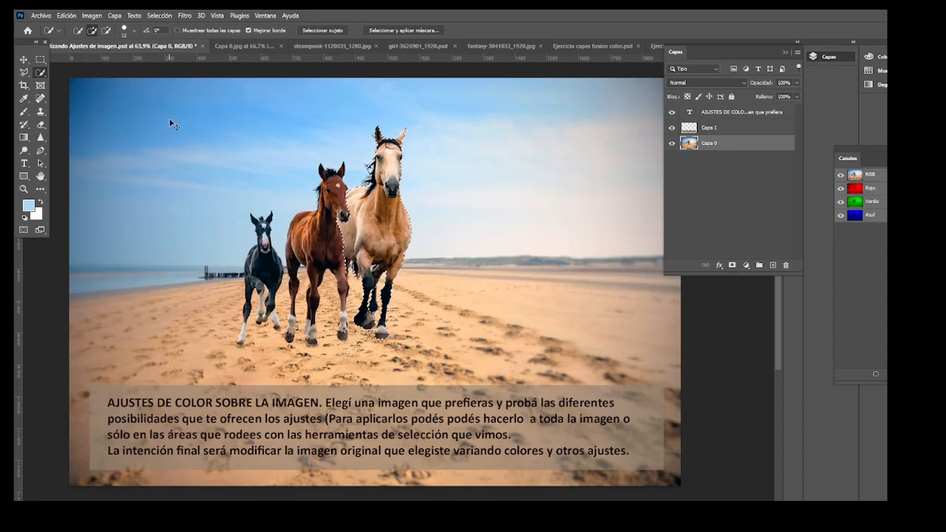
key(ctrl+d)
click(159, 15)
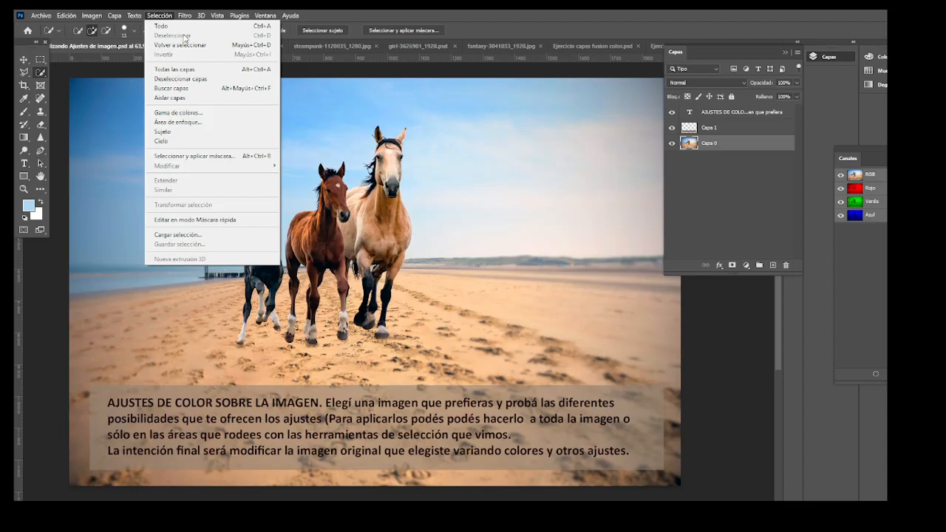
Open the Equilibrio de color adjustment for the photo layer, bring the Canales panel over the image and cancel the adjustment.
mouse_move(92, 16)
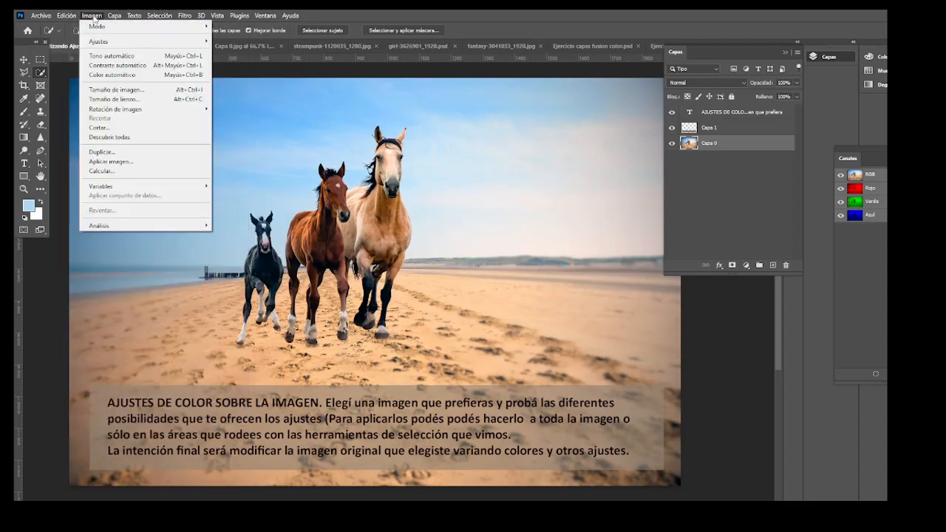
mouse_move(104, 42)
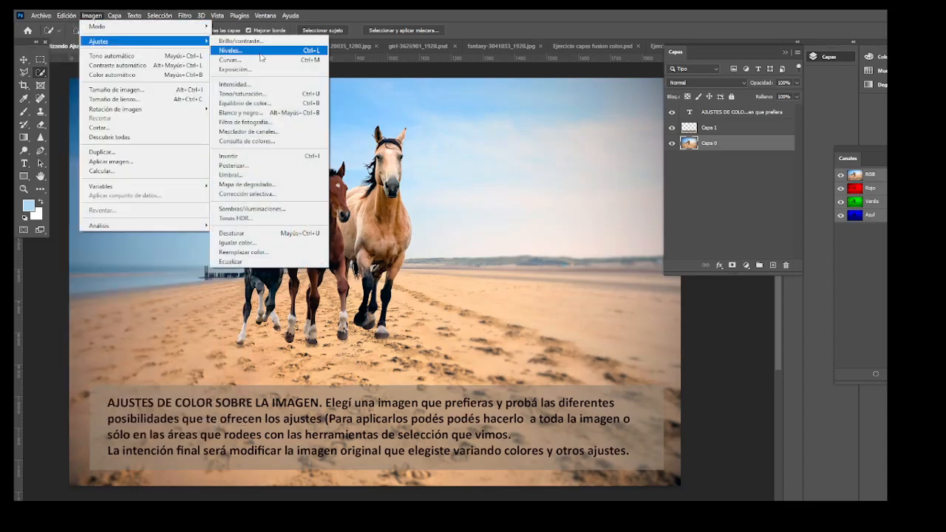
click(270, 104)
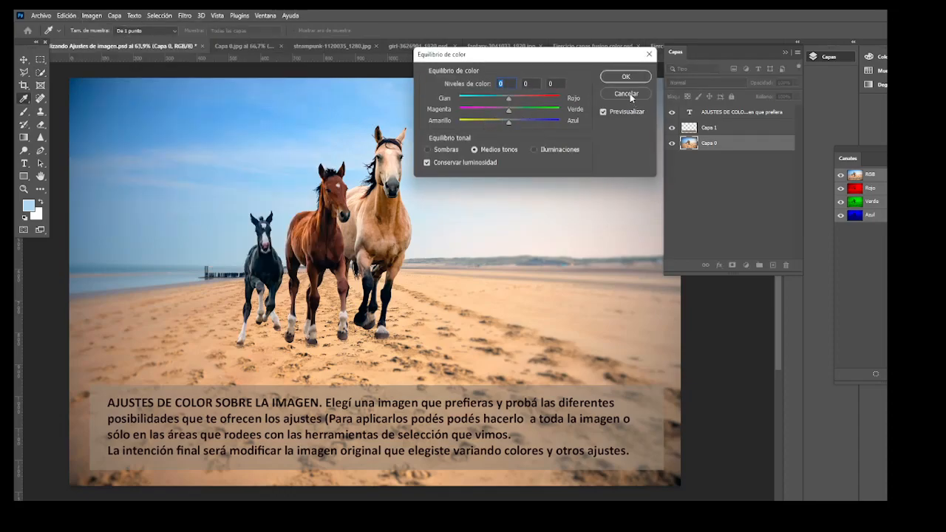
drag(850, 152, 510, 191)
click(626, 94)
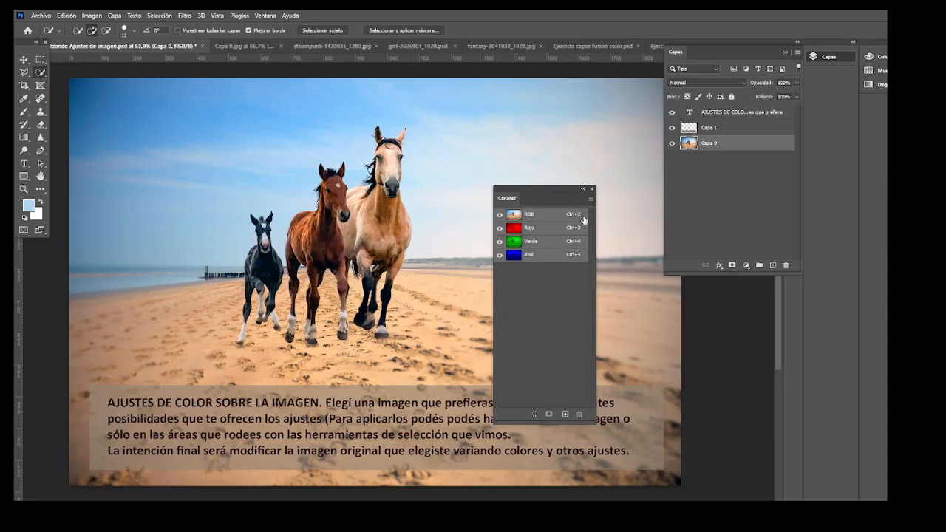
Reposition the Canales panel, view the Rojo, Verde and Azul channels individually, and show the full RGB image again.
drag(507, 195, 461, 130)
click(266, 15)
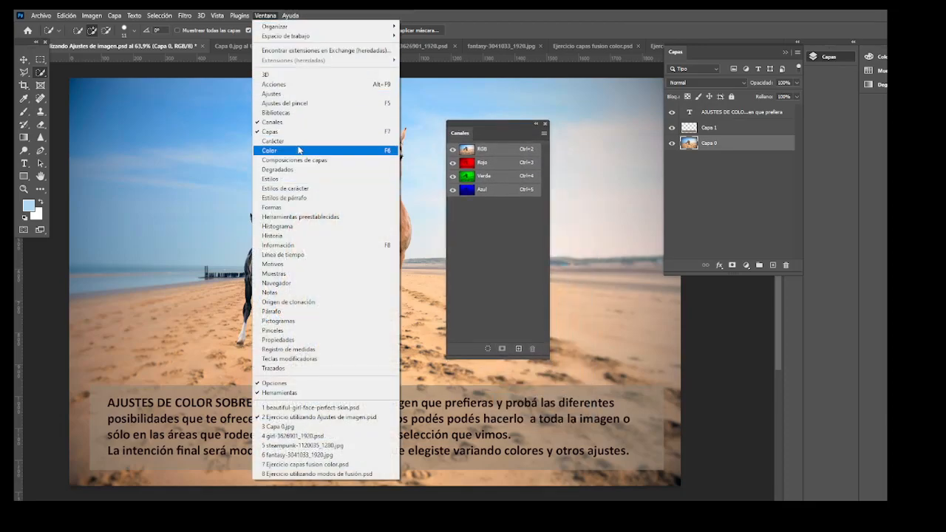
click(490, 162)
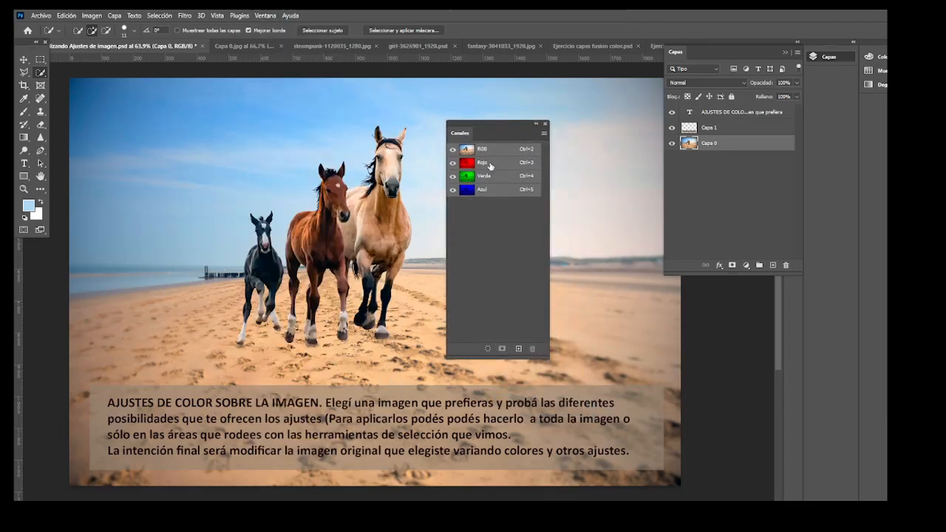
click(489, 162)
click(491, 179)
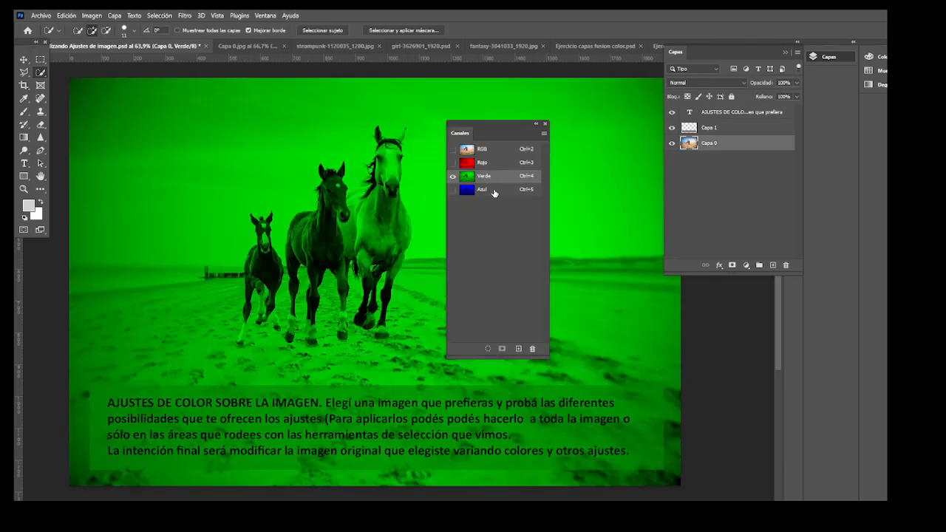
click(492, 190)
click(453, 149)
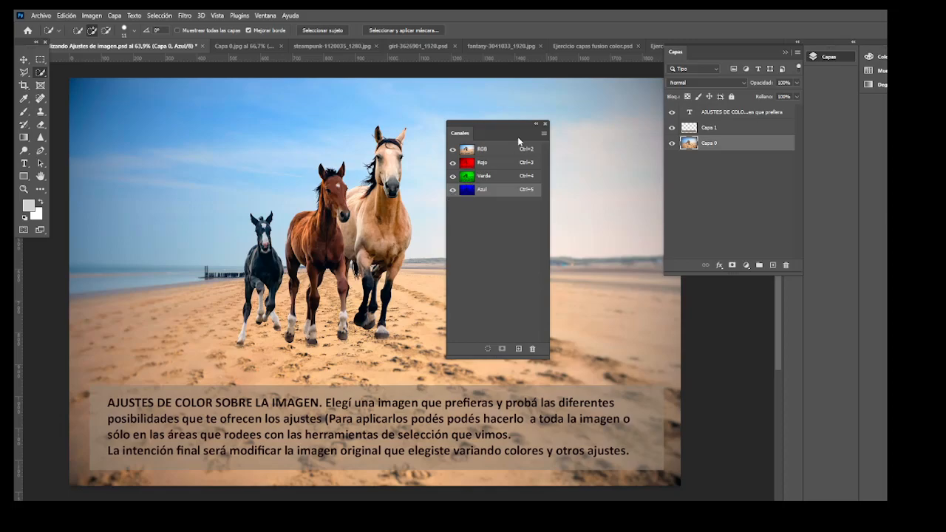
Hide and restore the Verde and Azul channels one at a time, and move the Canales panel off the image center.
click(453, 177)
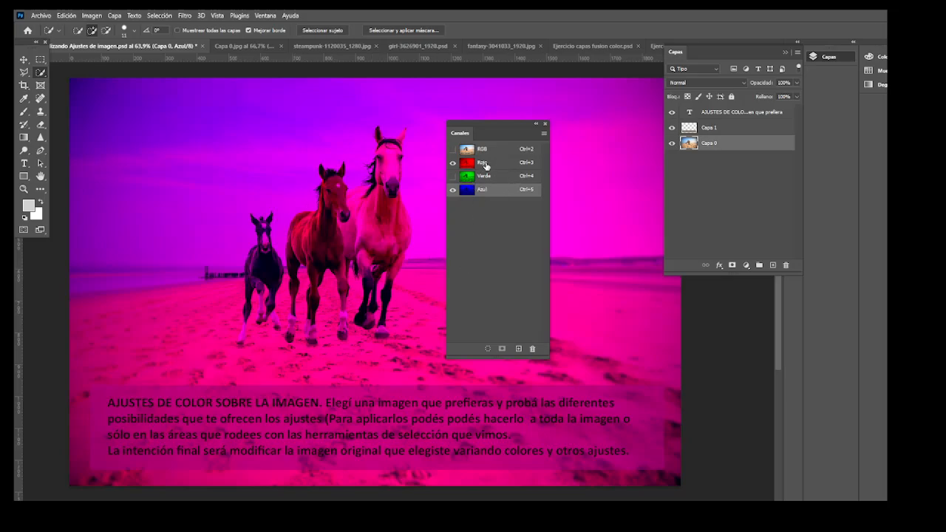
click(452, 176)
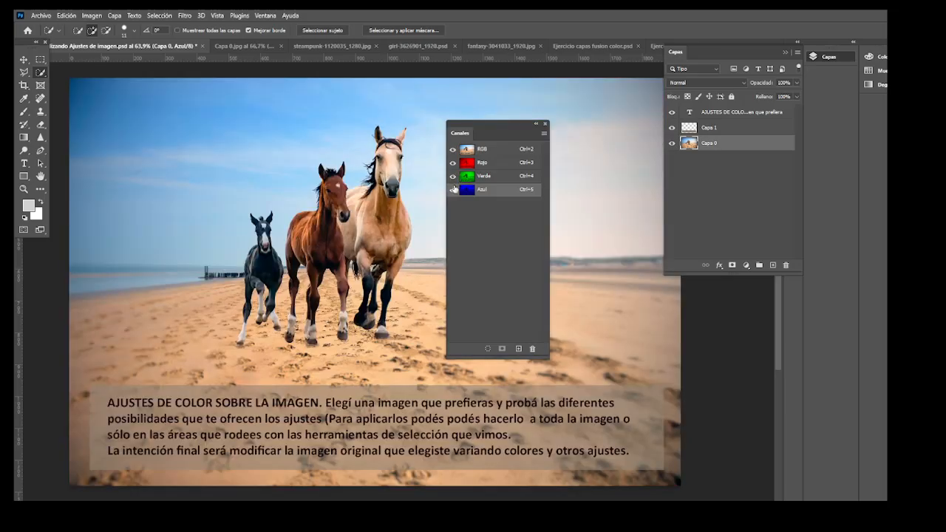
click(452, 189)
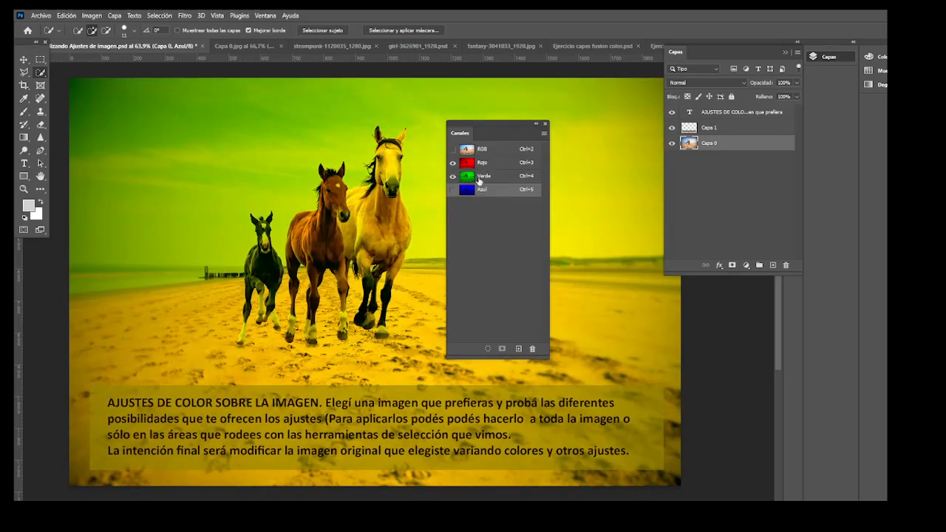
click(453, 190)
drag(466, 126, 558, 108)
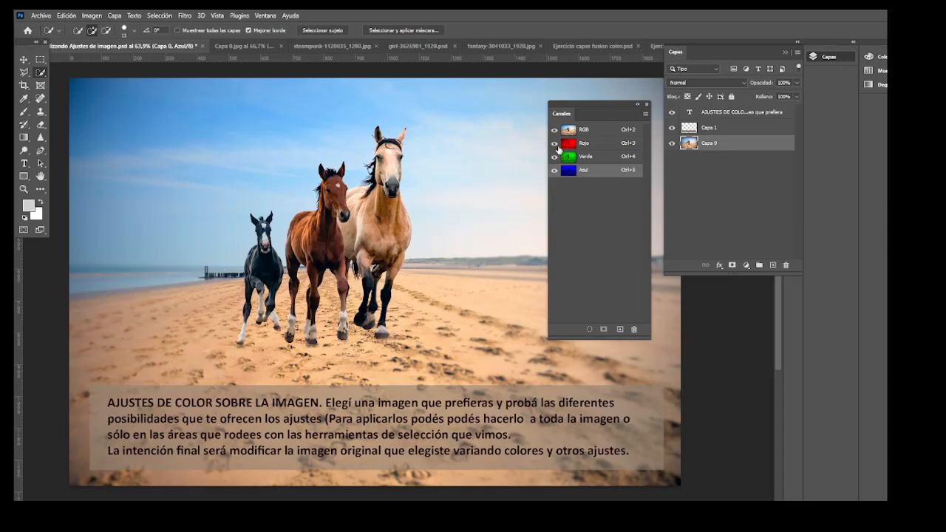
Make the composite RGB channel active again and close the Canales panel.
click(91, 15)
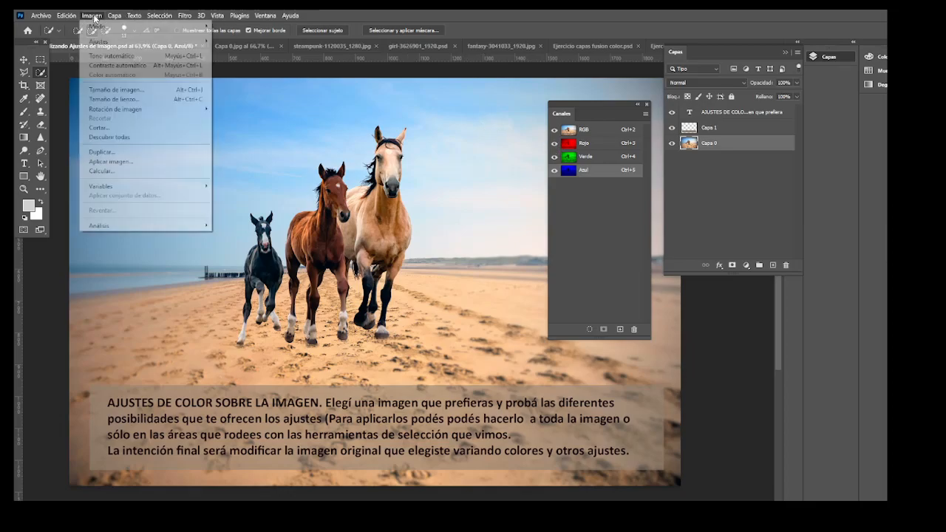
mouse_move(111, 42)
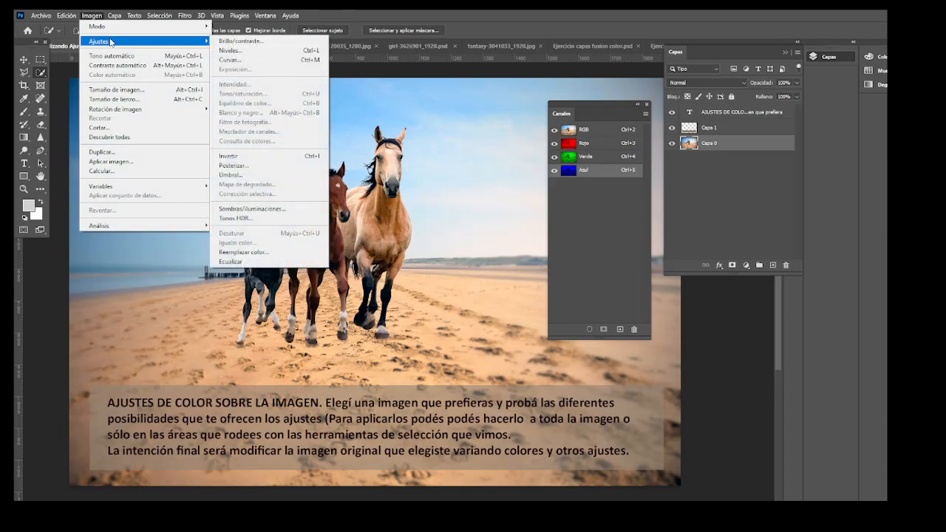
click(596, 131)
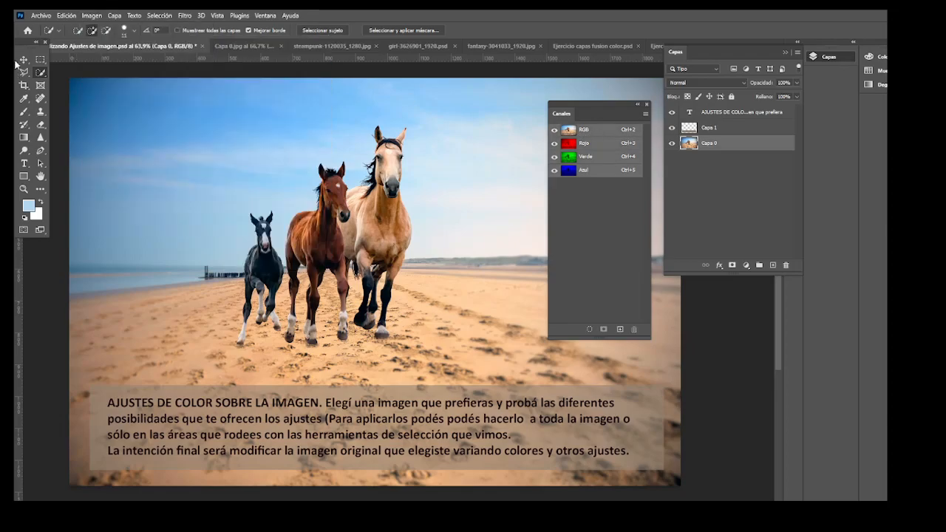
click(647, 104)
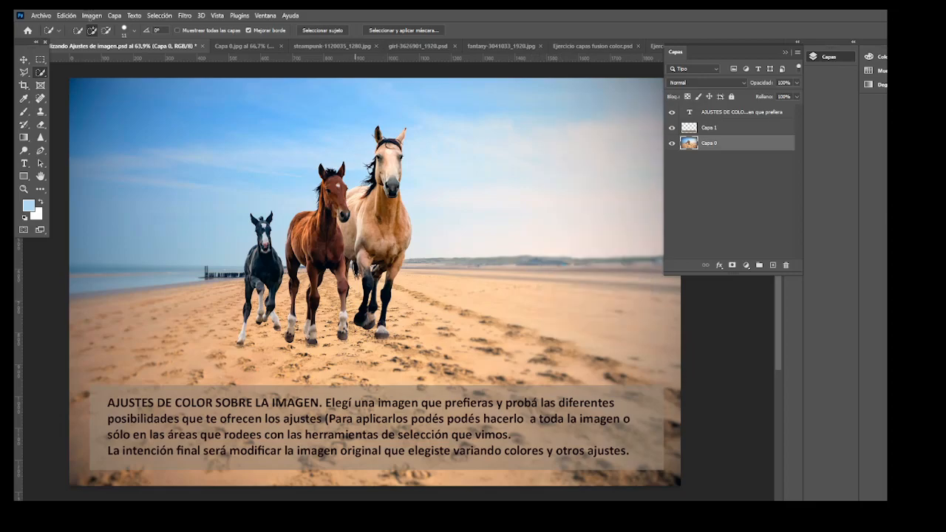
Open the Equilibrio de color adjustment for the photo layer, reposition its dialog and try color shifts in the Sombras.
click(92, 14)
mouse_move(104, 41)
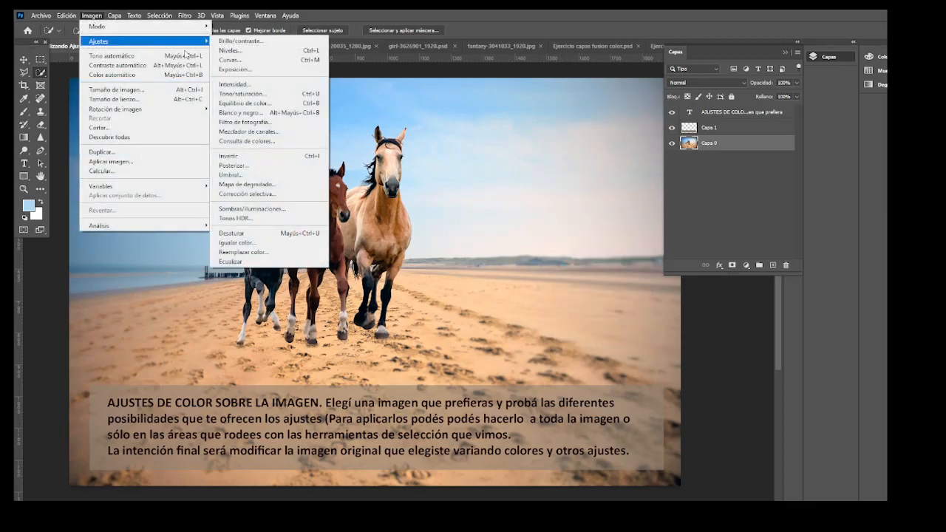
click(281, 106)
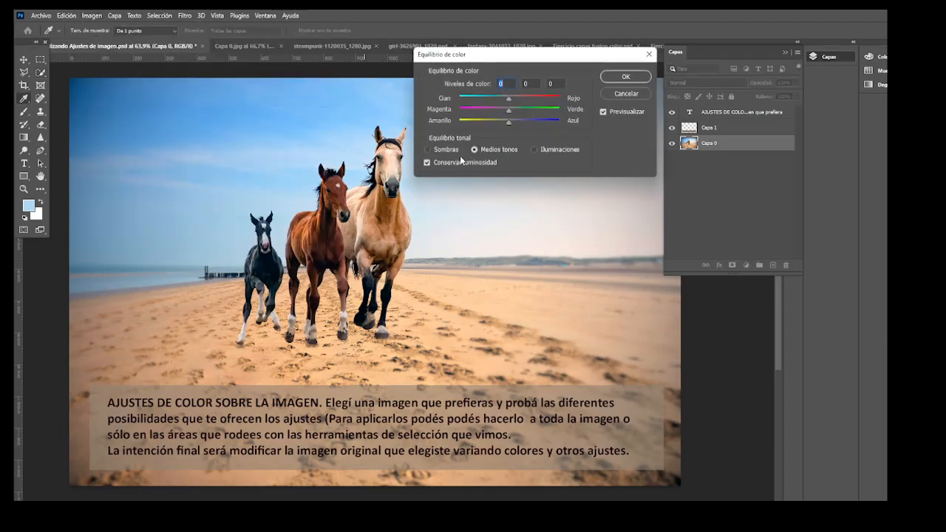
drag(494, 58, 561, 203)
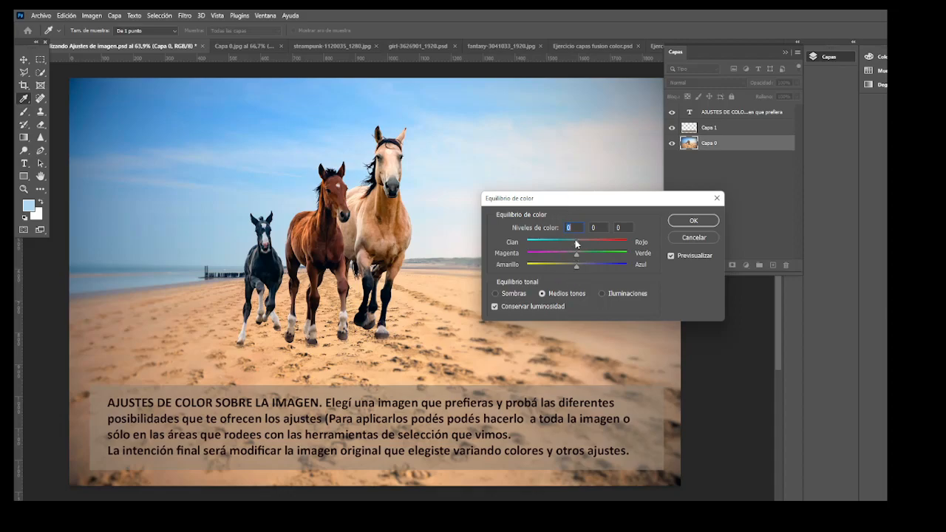
click(494, 294)
mouse_move(572, 242)
mouse_down()
mouse_move(530, 243)
mouse_move(578, 245)
mouse_up()
drag(577, 246, 579, 262)
Try Equilibrio de color shifts in the Medios tonos, with Cian–Rojo at +2 and Magenta–Verde at +48.
click(556, 296)
mouse_move(576, 244)
mouse_down()
mouse_move(550, 245)
mouse_move(580, 249)
mouse_move(577, 257)
mouse_up()
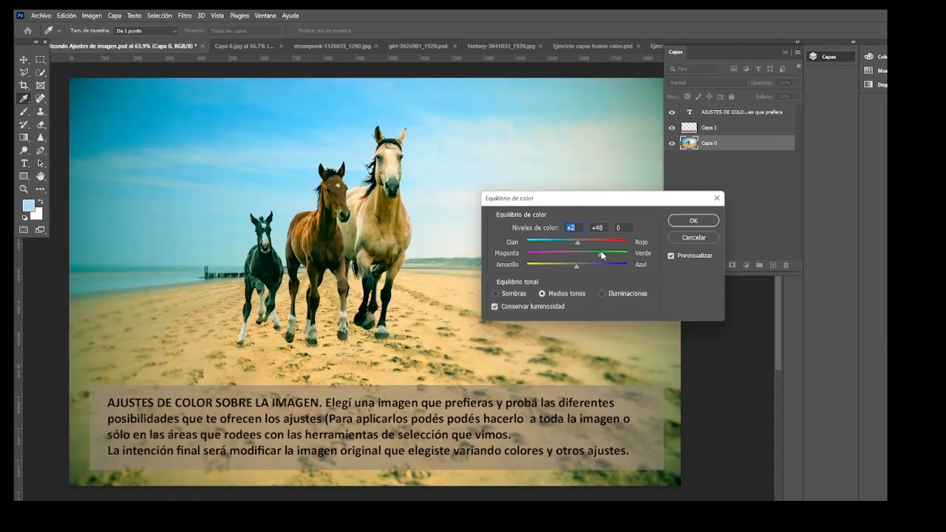
drag(597, 253, 567, 271)
Try Iluminaciones levels of +12 for Magenta–Verde and -20 for Amarillo–Azul, and cancel the color balance adjustment.
click(612, 294)
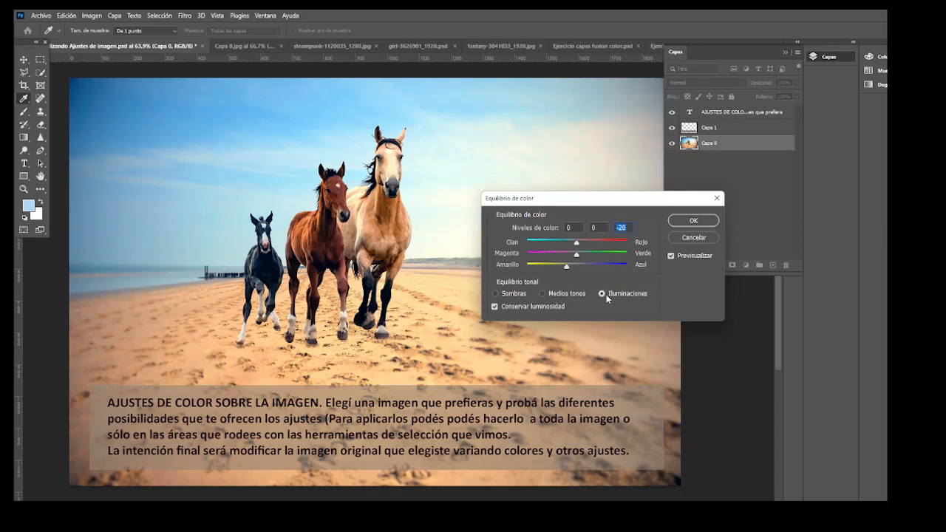
drag(580, 255, 583, 256)
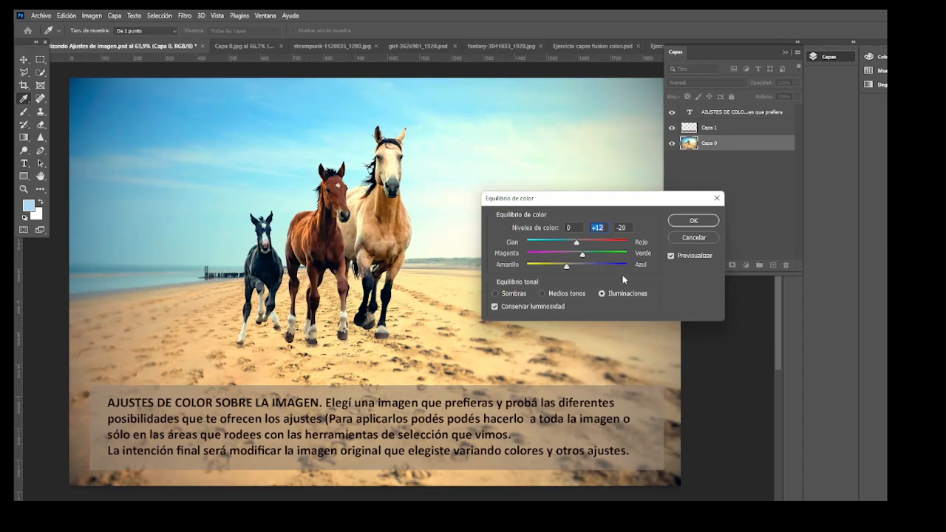
click(694, 238)
Try a Blanco y negro adjustment on the whole photo with Amarillos at 89% and raised Verdes, and cancel it.
click(91, 15)
mouse_move(115, 43)
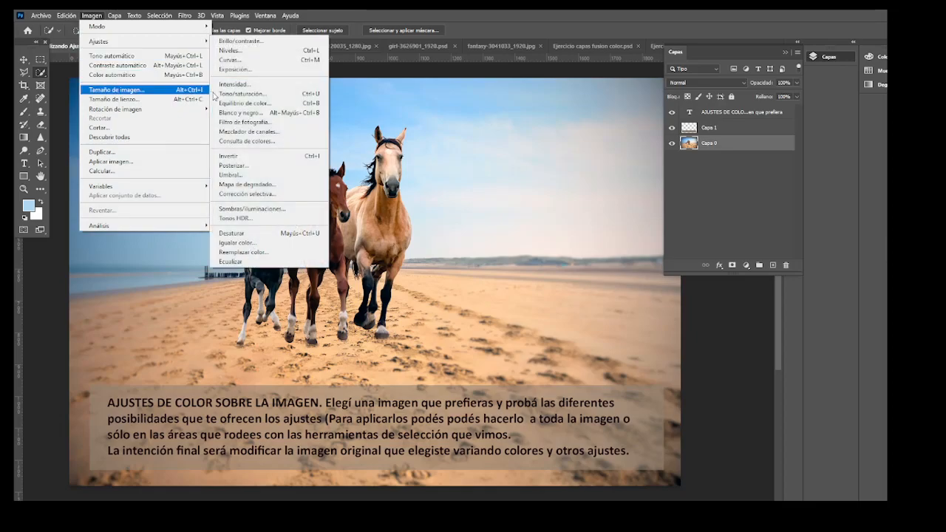
click(269, 115)
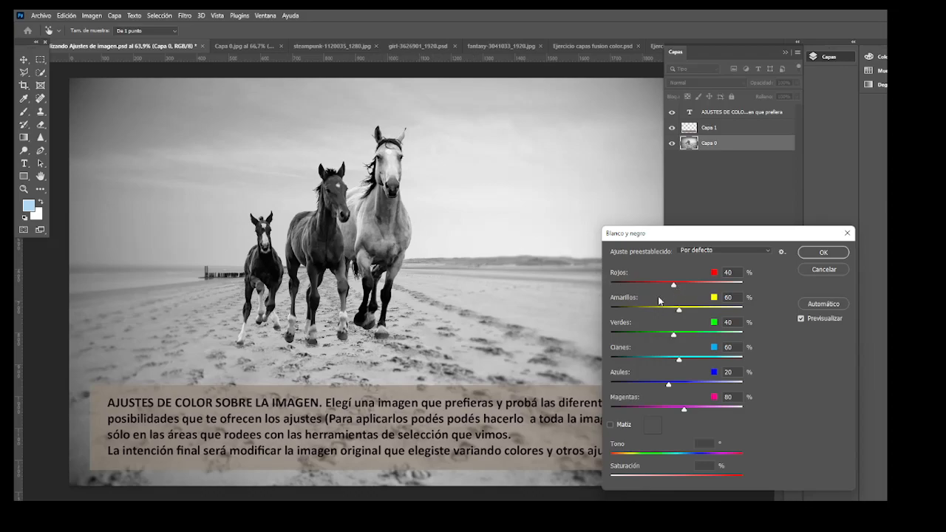
mouse_move(680, 310)
mouse_down()
mouse_move(662, 310)
mouse_move(702, 309)
mouse_move(687, 315)
mouse_up()
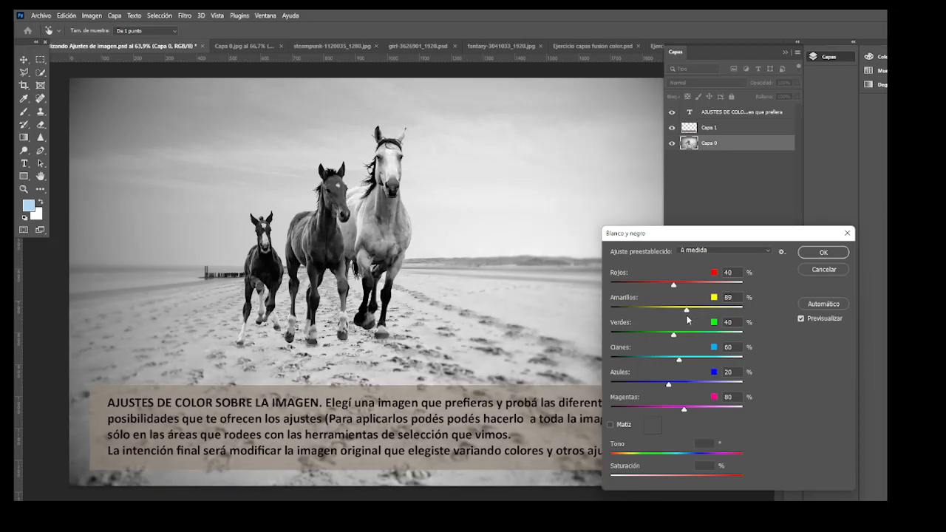
drag(654, 234, 552, 116)
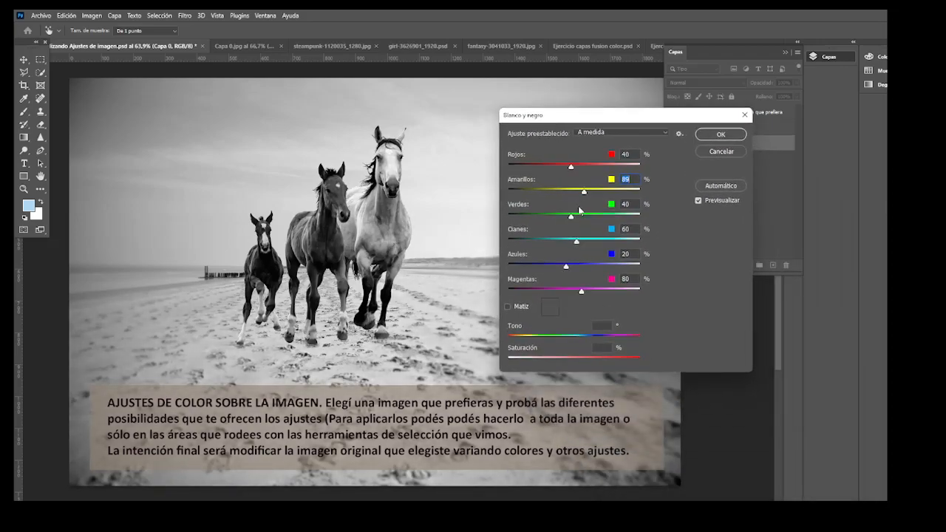
drag(571, 217, 587, 217)
click(720, 152)
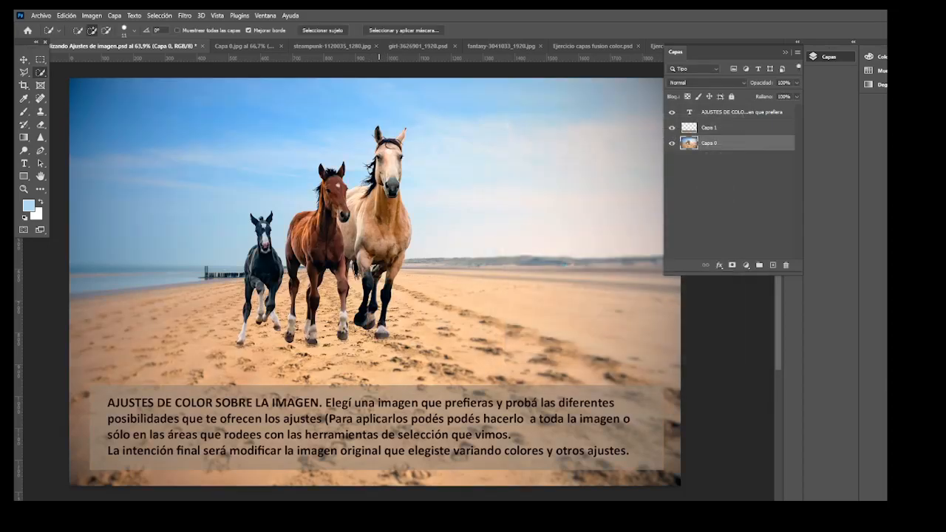
Select the three horses with Quick Selection, try the default Blanco y negro adjustment on them, and discard both.
mouse_move(378, 135)
mouse_down()
mouse_move(369, 266)
mouse_move(344, 221)
mouse_move(321, 228)
mouse_move(304, 265)
mouse_move(258, 270)
mouse_move(264, 240)
mouse_move(253, 270)
mouse_up()
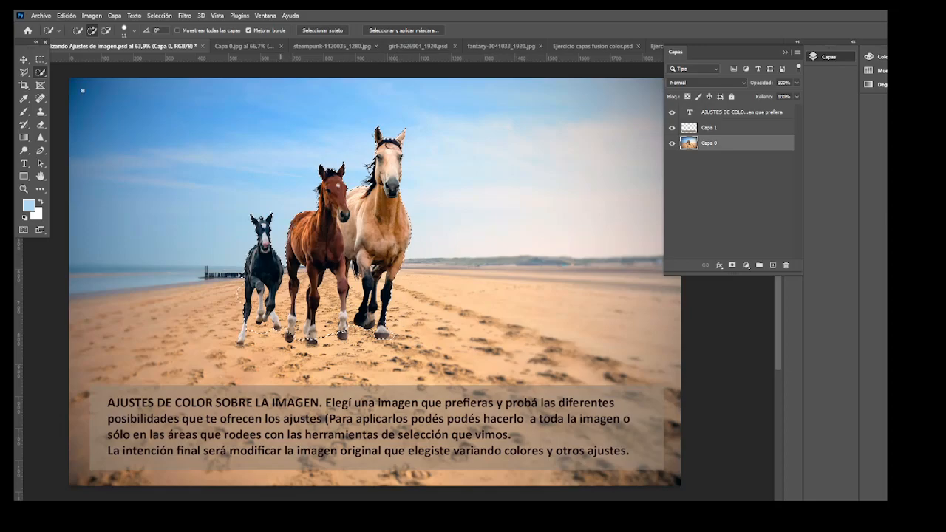
click(97, 16)
mouse_move(116, 43)
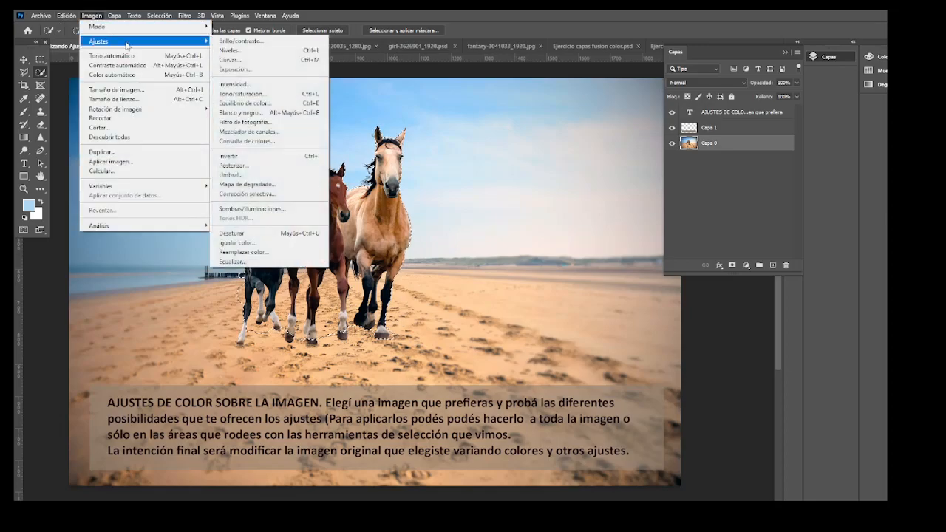
click(280, 113)
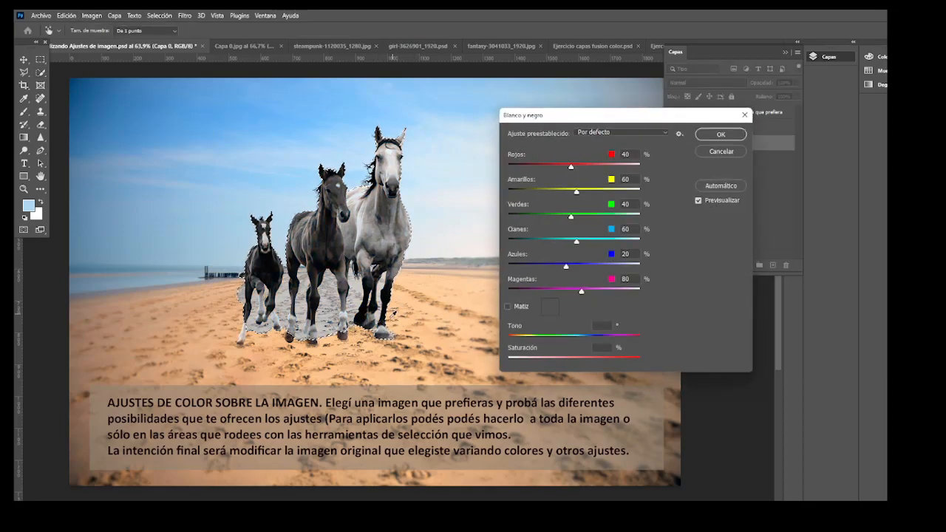
click(723, 147)
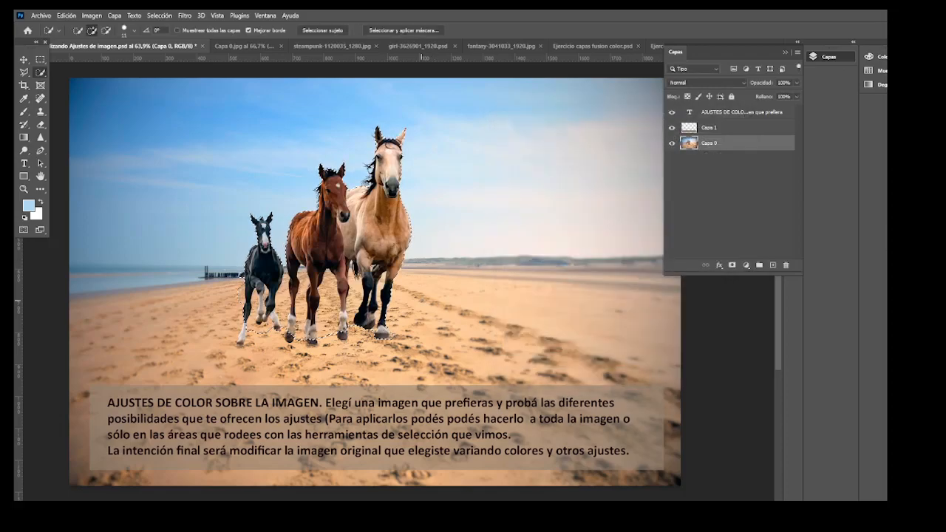
key(ctrl+d)
Apply the default Blanco y negro adjustment to a rectangular selection around the heads of the two taller horses.
click(42, 60)
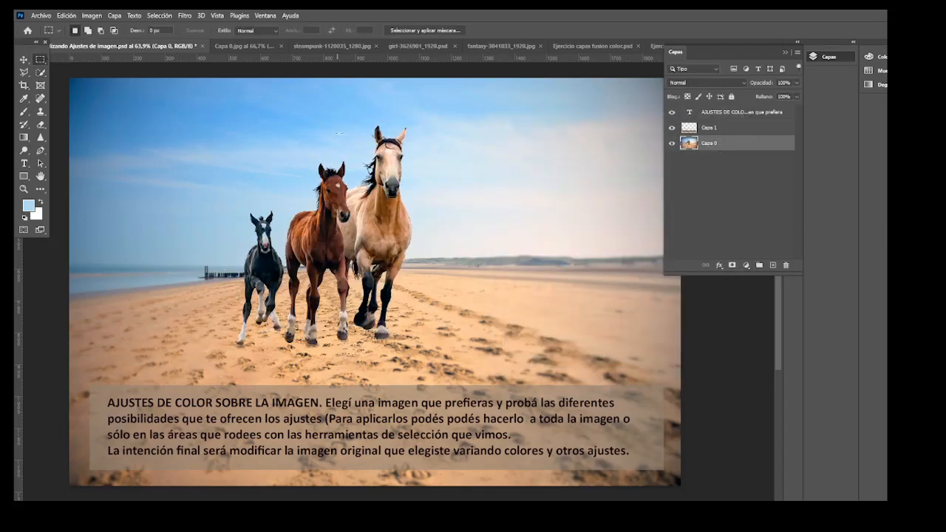
drag(243, 123, 473, 219)
click(91, 16)
mouse_move(109, 31)
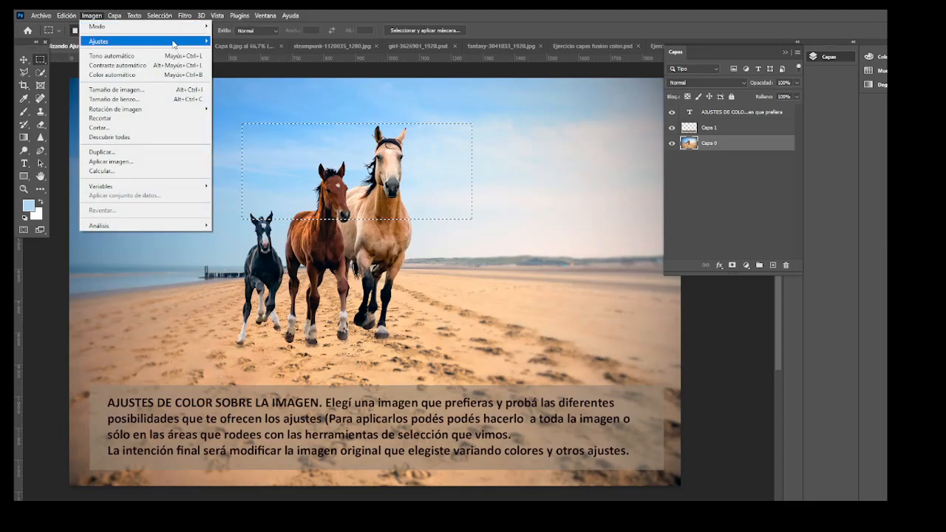
mouse_move(174, 44)
click(269, 114)
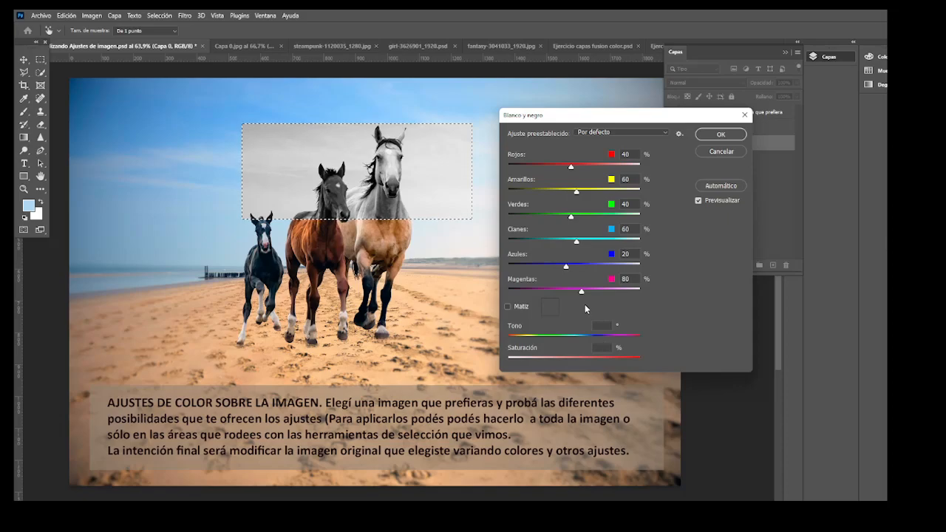
click(715, 134)
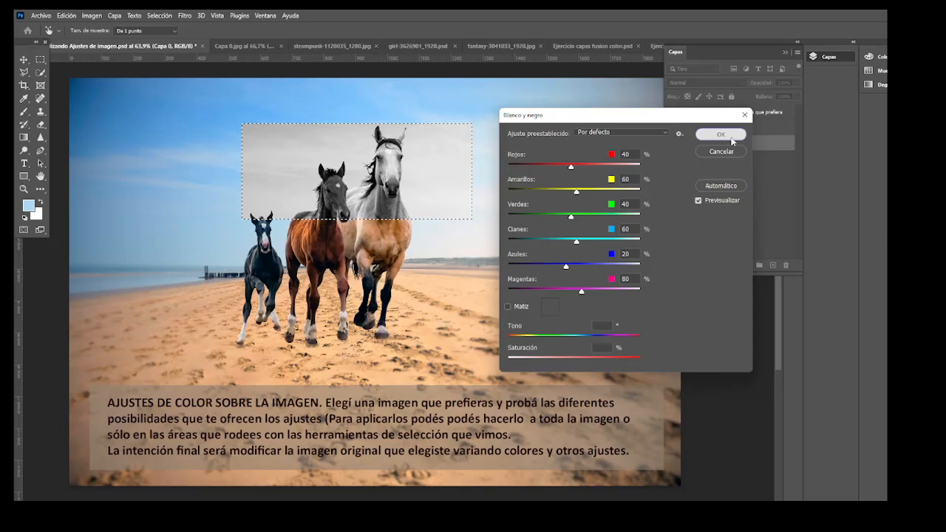
Undo the black-and-white conversion of the rectangular area and clear the selection.
click(439, 235)
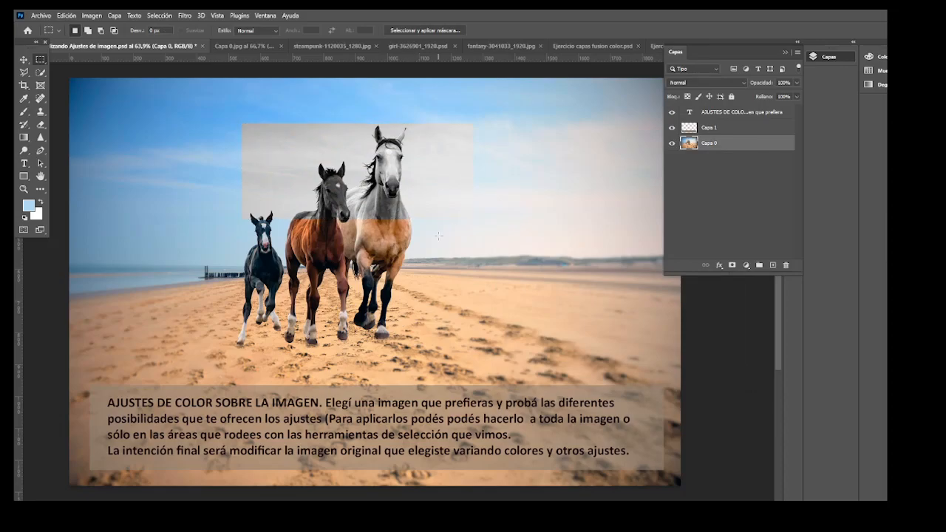
key(ctrl+z)
key(ctrl+z)
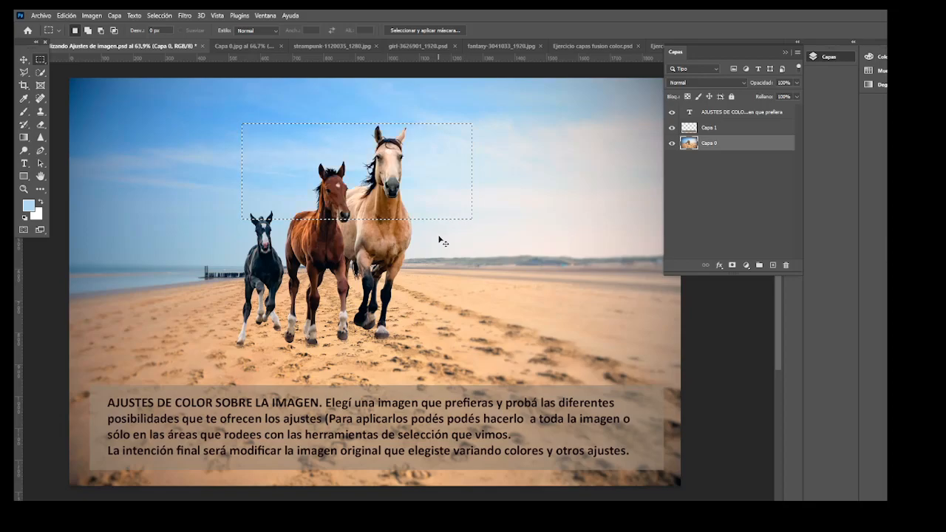
click(384, 226)
Try a Filtro de fotografía adjustment on the photo with the Blue filter at 61% density, comparing it with the original.
click(92, 14)
mouse_move(105, 42)
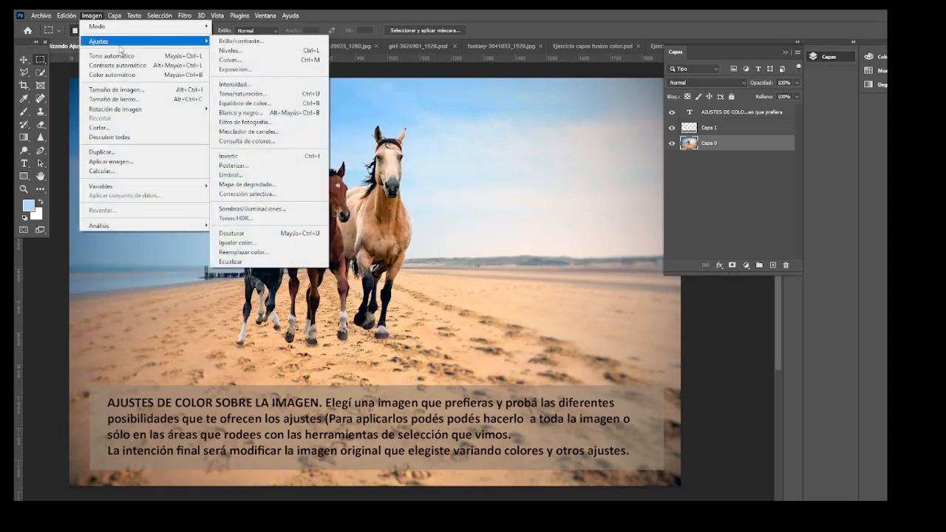
click(235, 123)
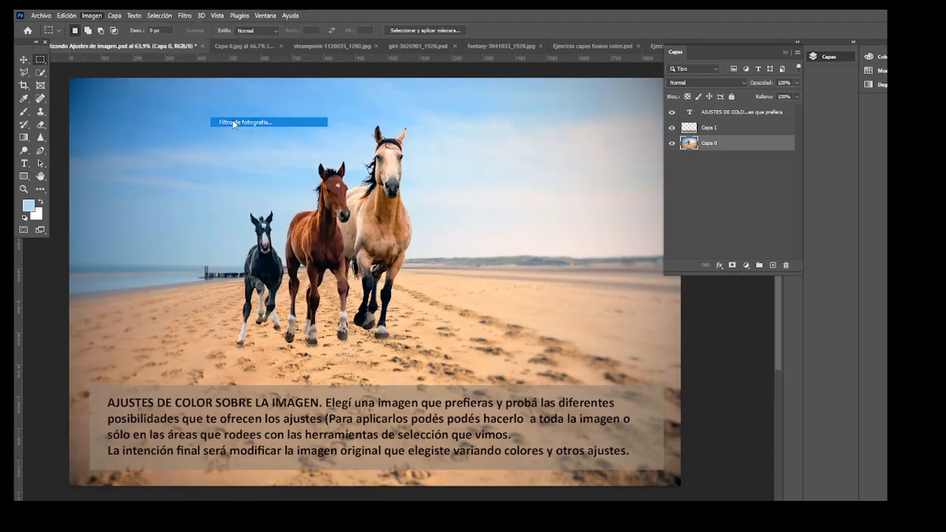
drag(736, 298, 548, 97)
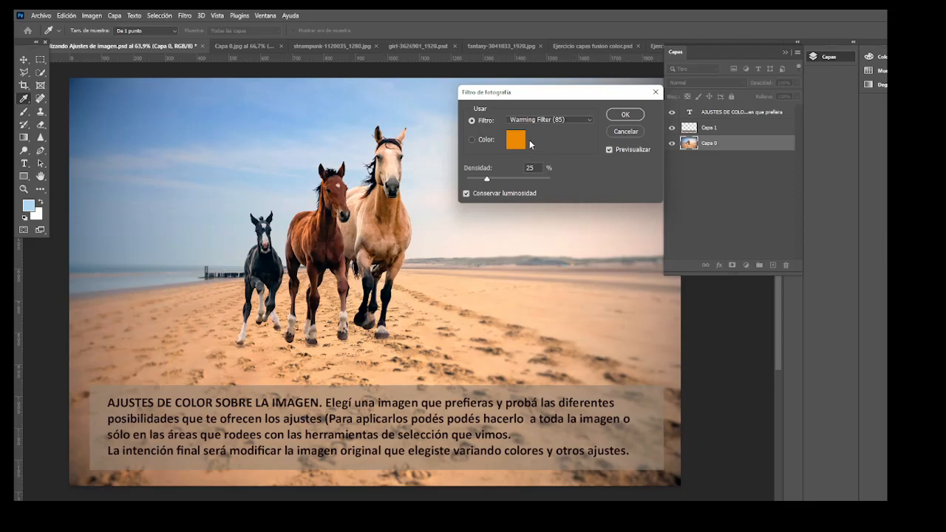
click(588, 119)
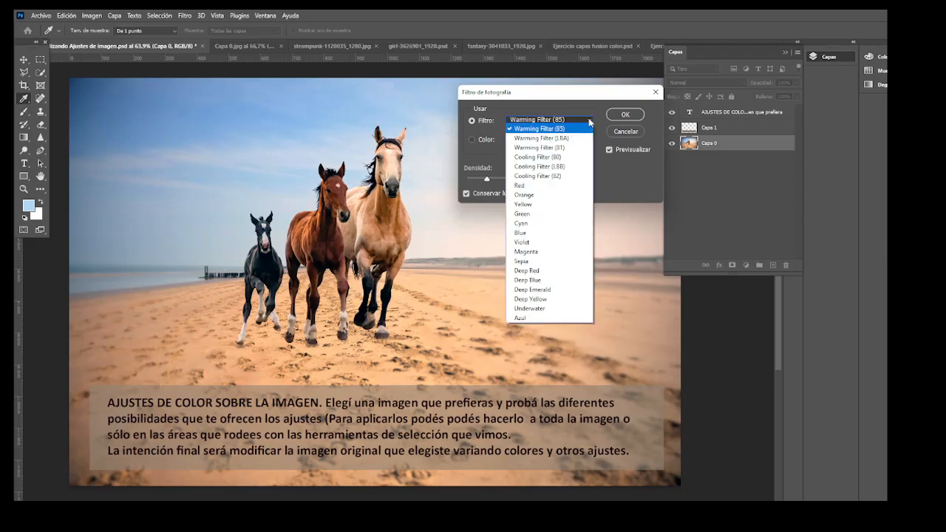
click(534, 234)
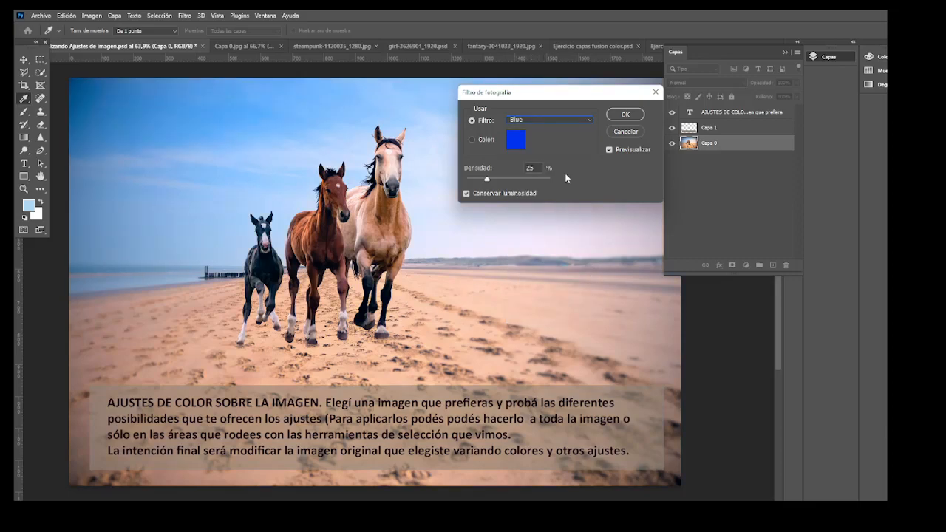
click(610, 150)
drag(516, 179, 516, 179)
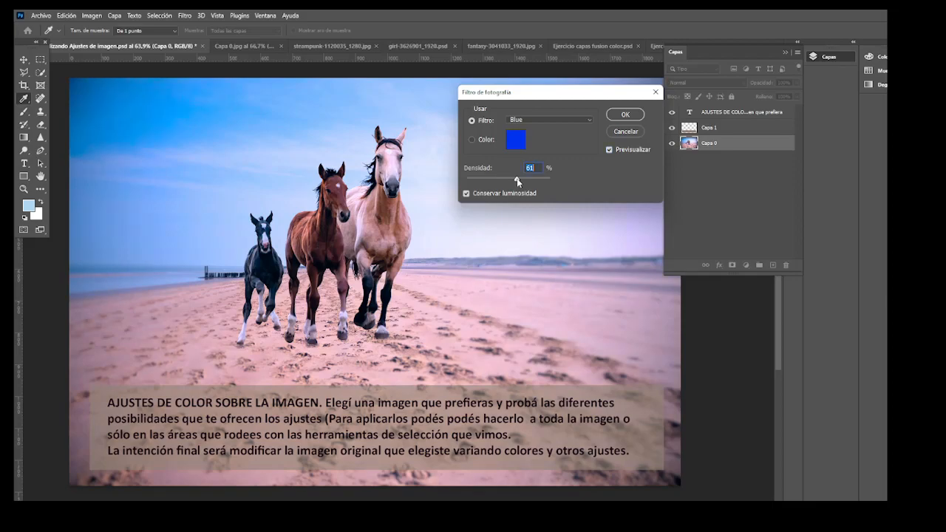
click(610, 150)
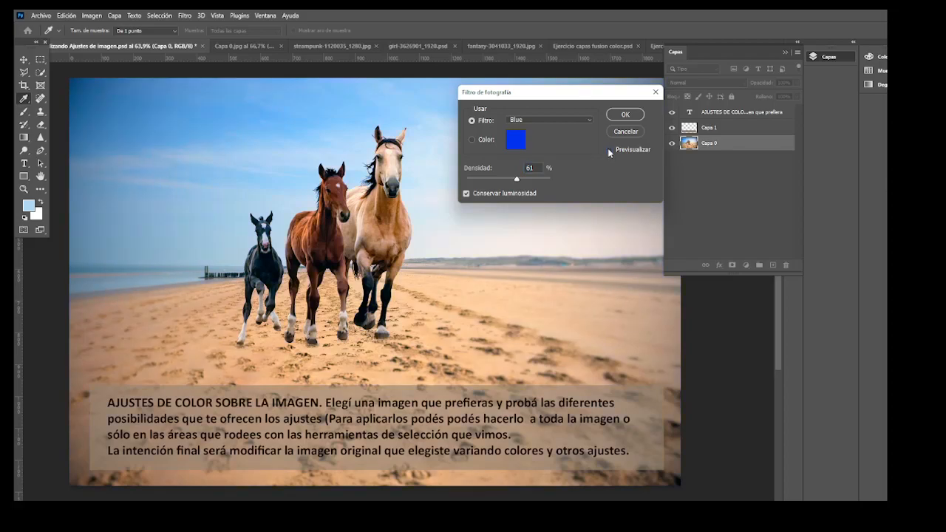
click(610, 150)
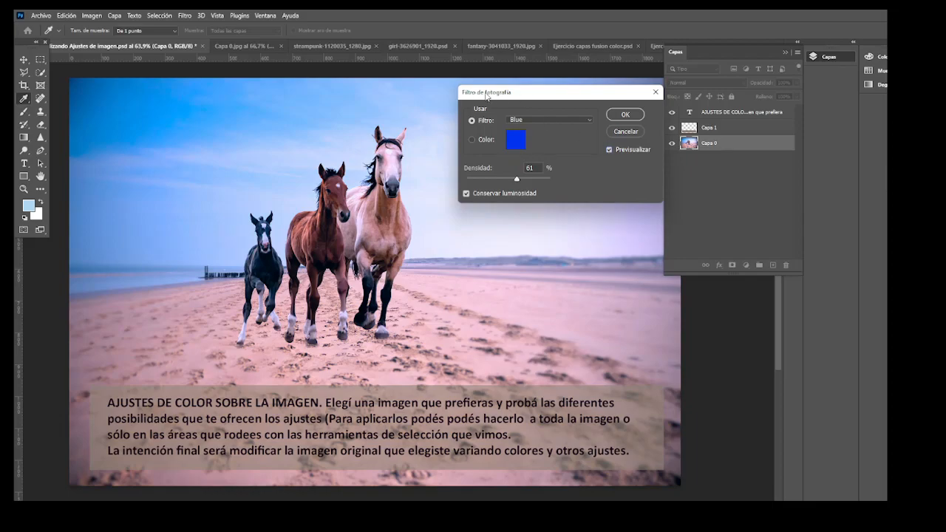
Try the Warming Filter (LBA), Red and Sepia photo filters, lowering the density to 49% for Sepia.
click(532, 117)
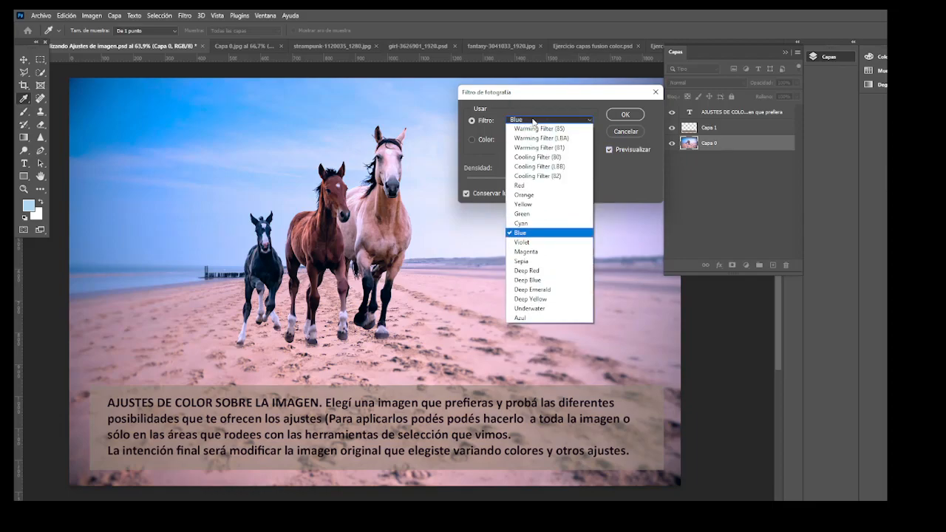
click(536, 123)
click(539, 120)
click(532, 128)
click(532, 121)
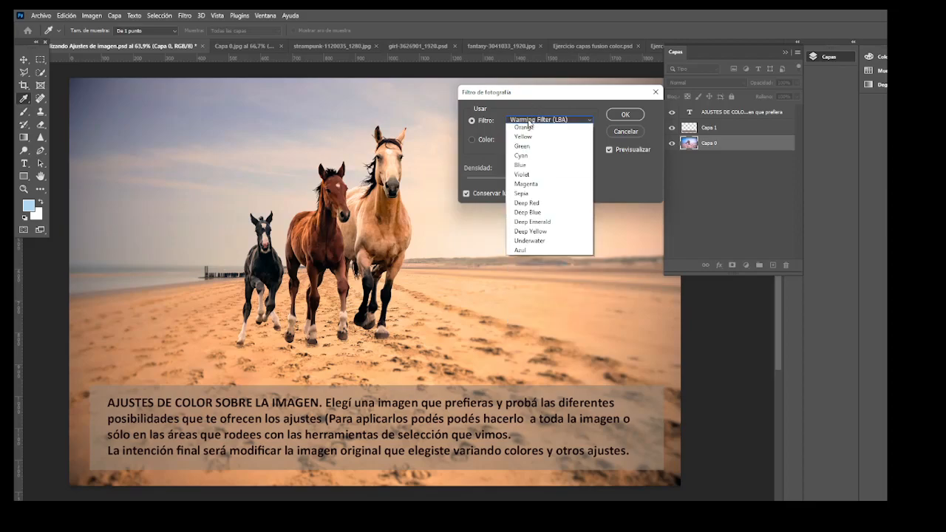
click(536, 184)
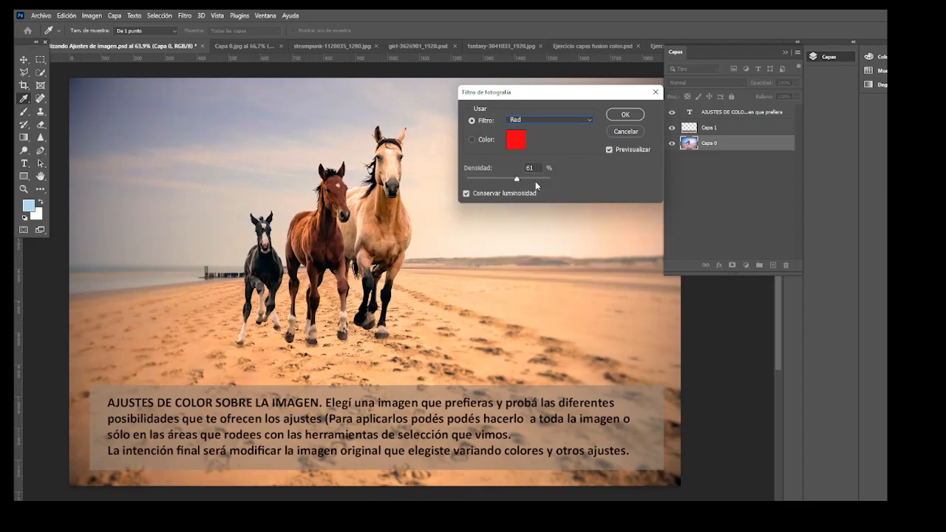
click(529, 121)
click(525, 261)
mouse_move(519, 185)
mouse_down()
mouse_move(494, 185)
mouse_move(508, 181)
mouse_up()
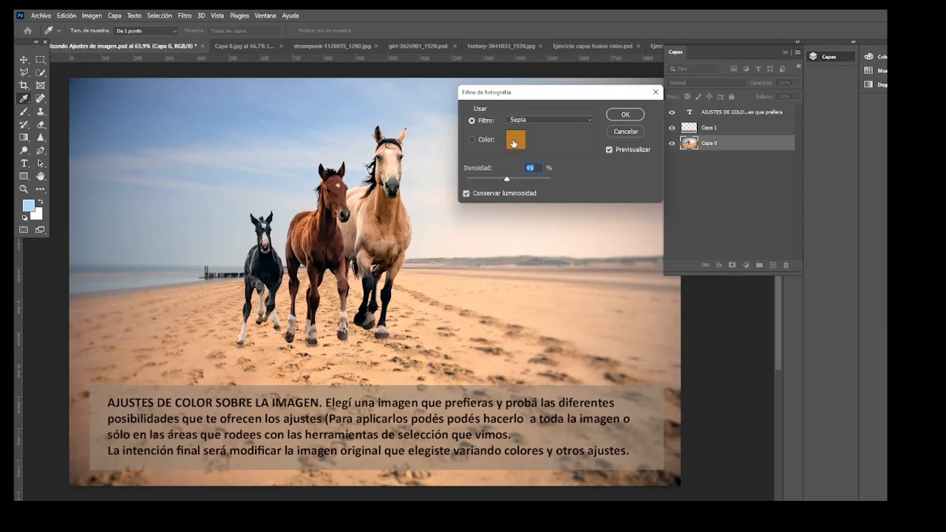
Try custom green tones and the blue #4157dd as the photo filter color, compare with the original, and cancel the adjustment.
click(486, 141)
click(516, 140)
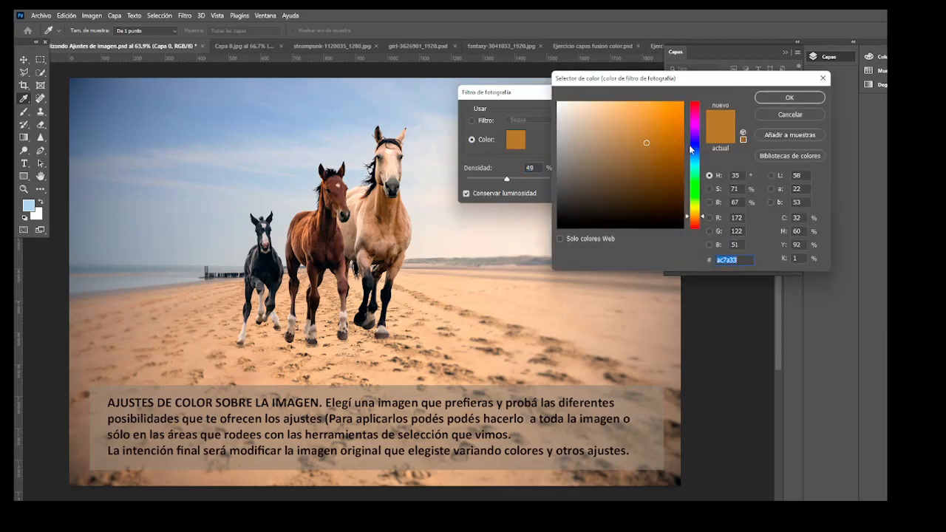
click(695, 178)
click(666, 118)
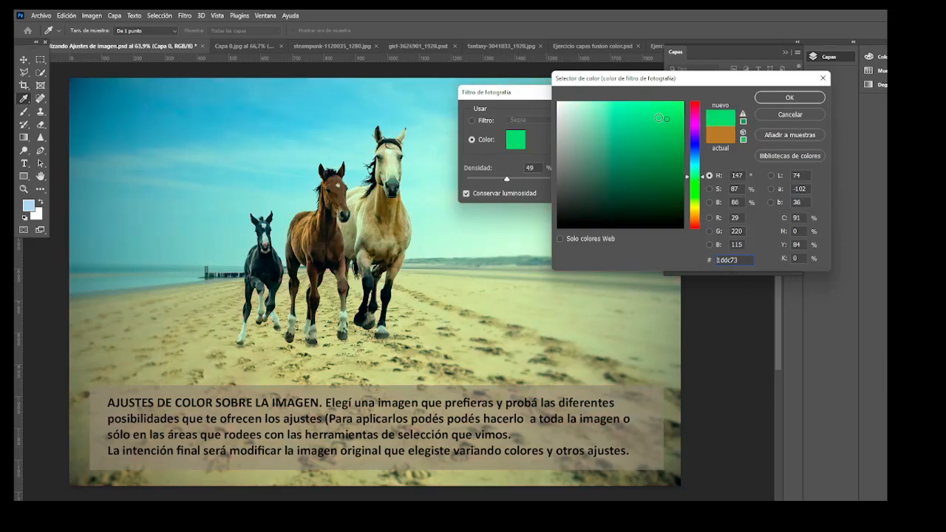
click(658, 170)
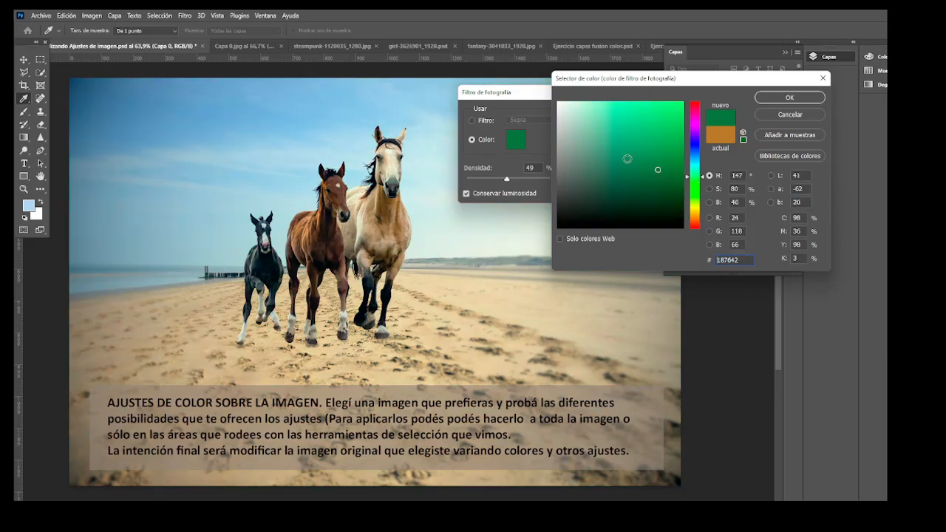
click(695, 147)
click(647, 118)
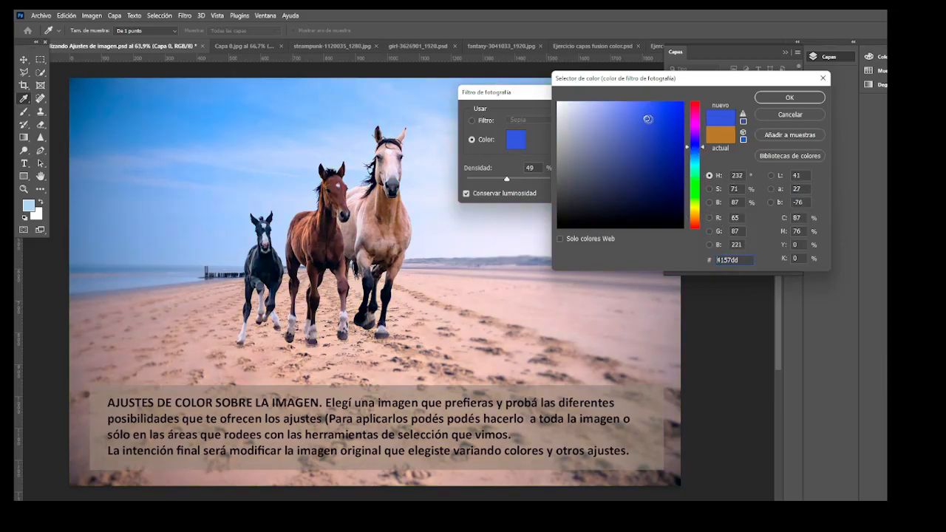
click(792, 99)
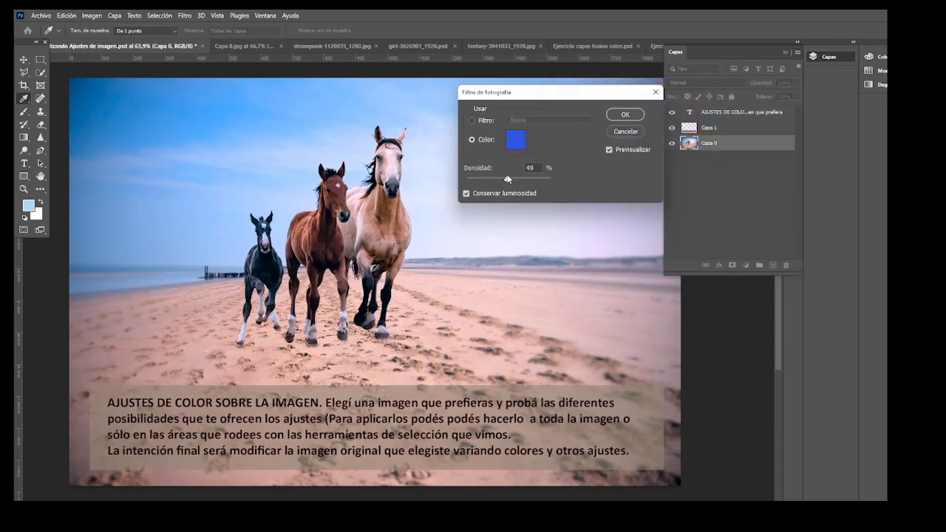
drag(522, 181, 510, 179)
click(610, 150)
click(623, 135)
Try a Mezclador de canales adjustment on the Rojo output channel with Rojo +86%, Verde -22% and Azul +63%, comparing it with the original.
click(92, 15)
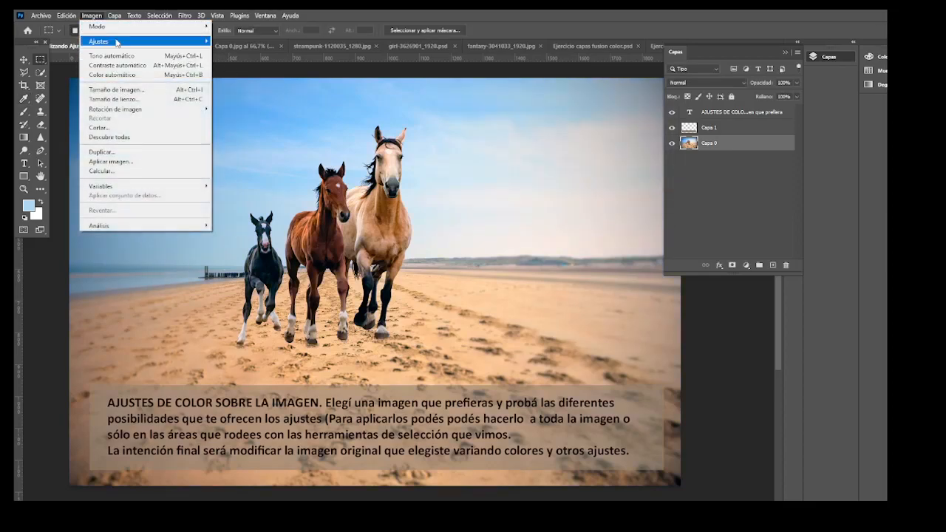
mouse_move(116, 43)
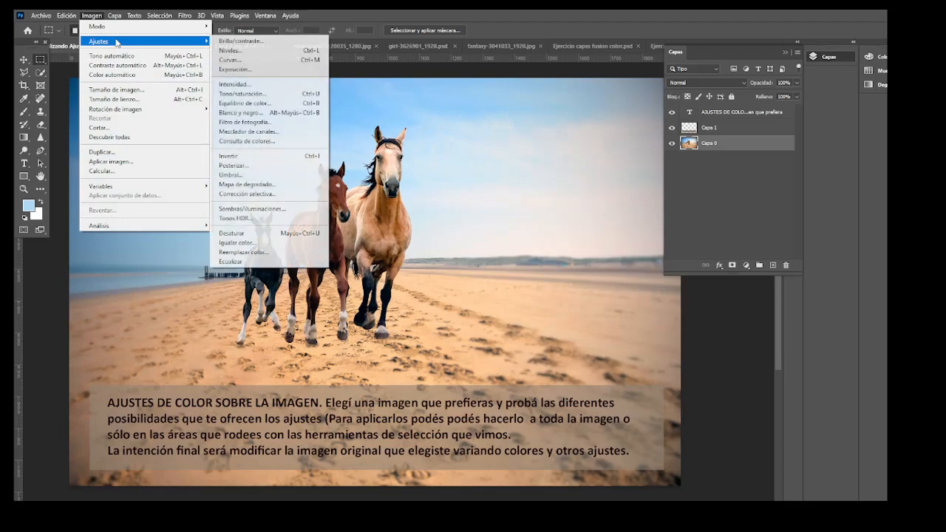
click(302, 134)
drag(612, 245, 478, 105)
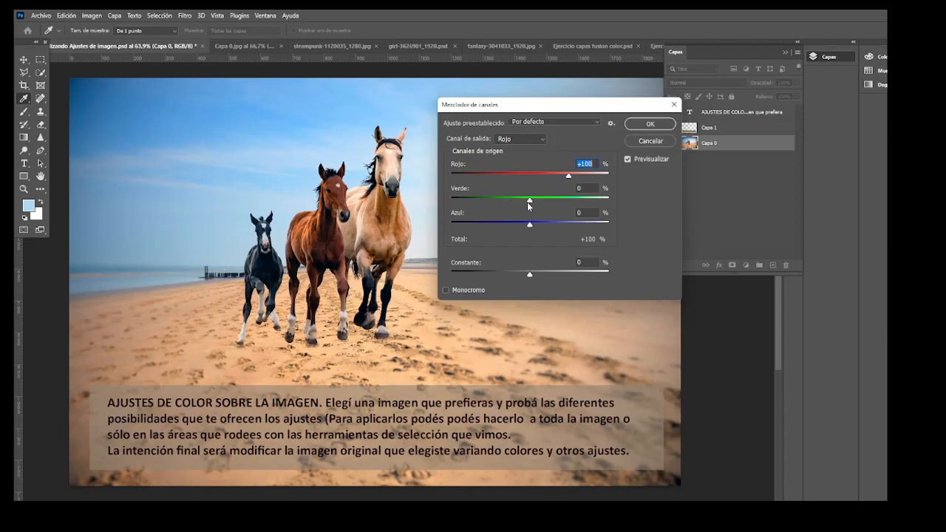
click(524, 139)
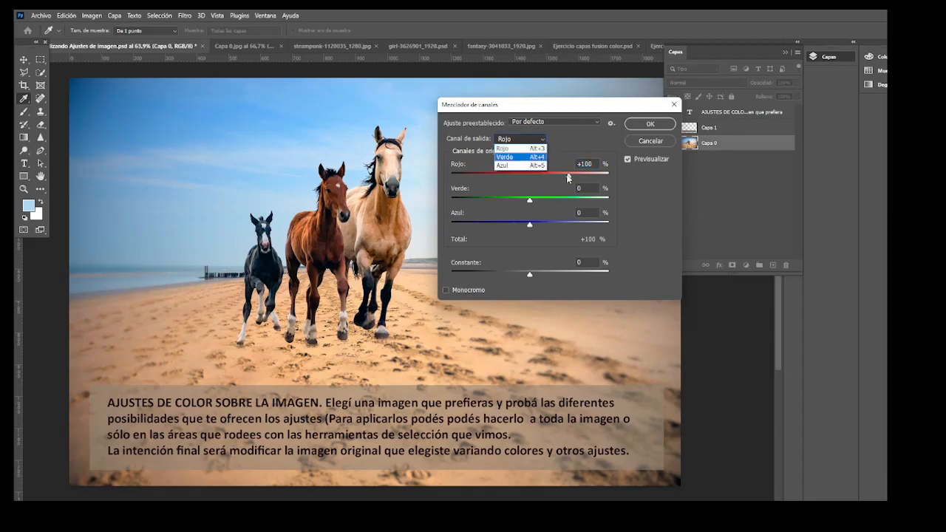
click(524, 147)
mouse_move(569, 176)
mouse_down()
mouse_move(535, 176)
mouse_move(578, 176)
mouse_up()
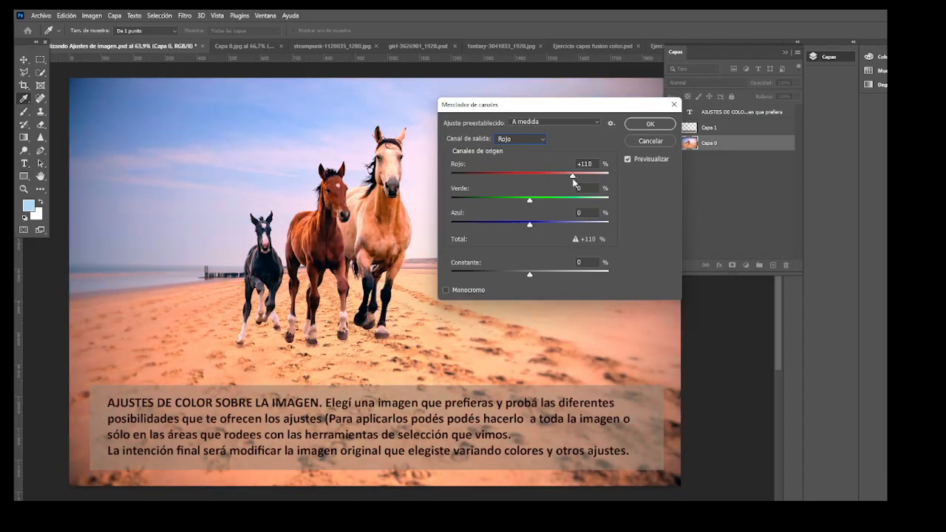
drag(578, 177, 555, 225)
click(628, 159)
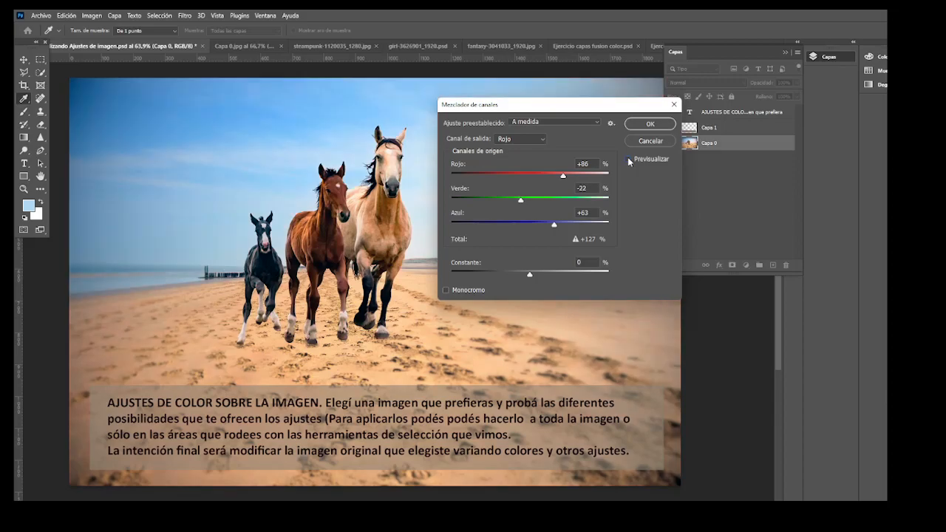
click(628, 159)
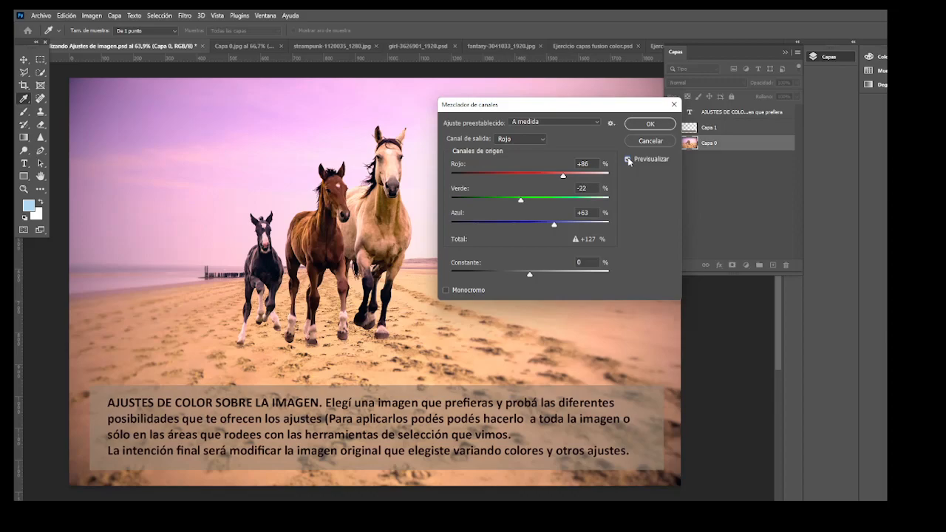
Switch the channel mixer's output to Verde and set Verde to +79% and Azul to -36%.
click(519, 139)
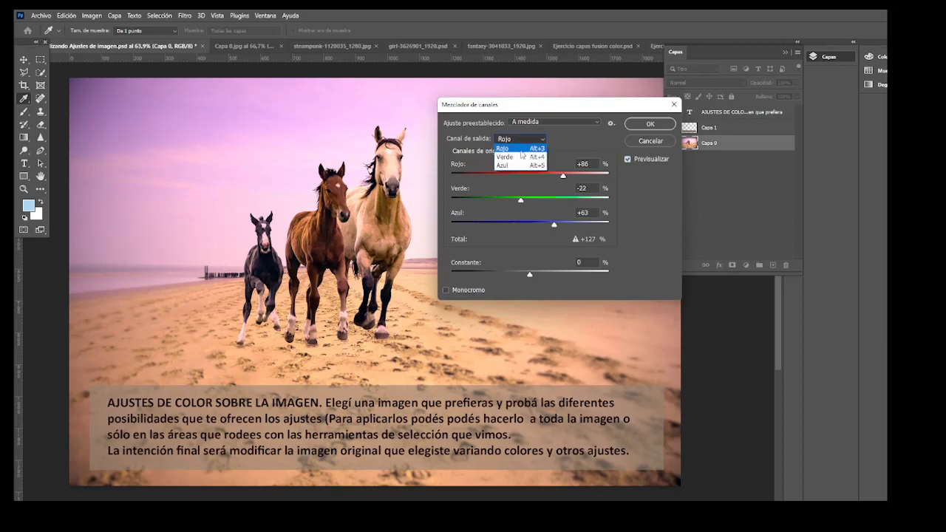
click(506, 157)
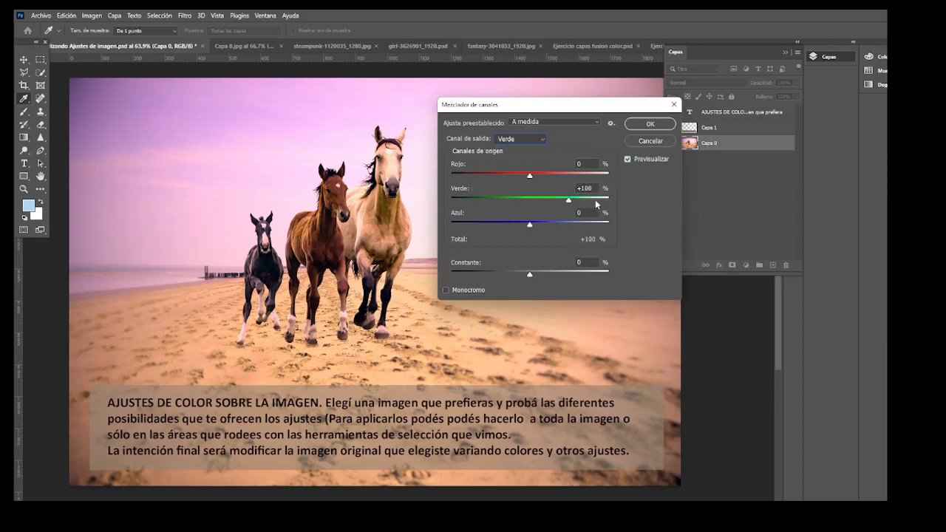
drag(569, 202, 516, 229)
click(516, 227)
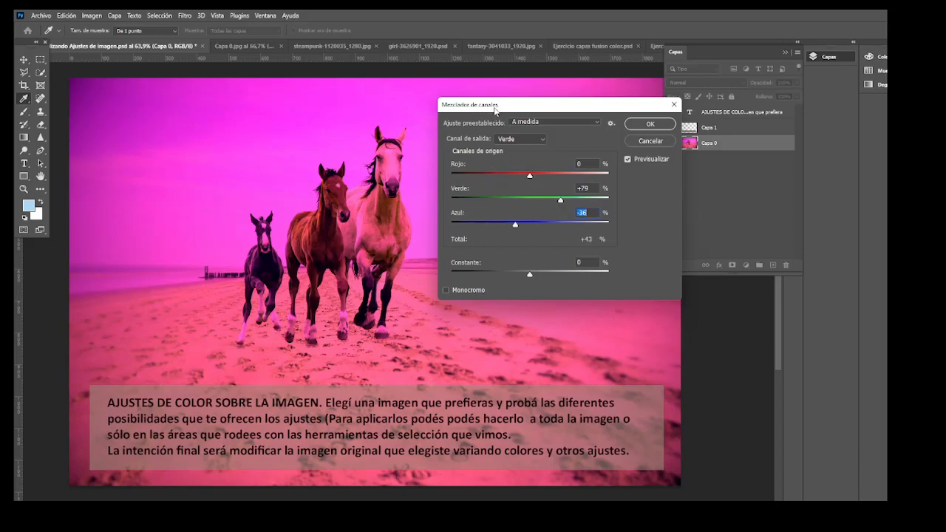
Try the channel mixer presets Infrarrojo blanco y negro and Blanco y negro con filtro azul, return to A medida, and cancel the adjustment.
click(551, 122)
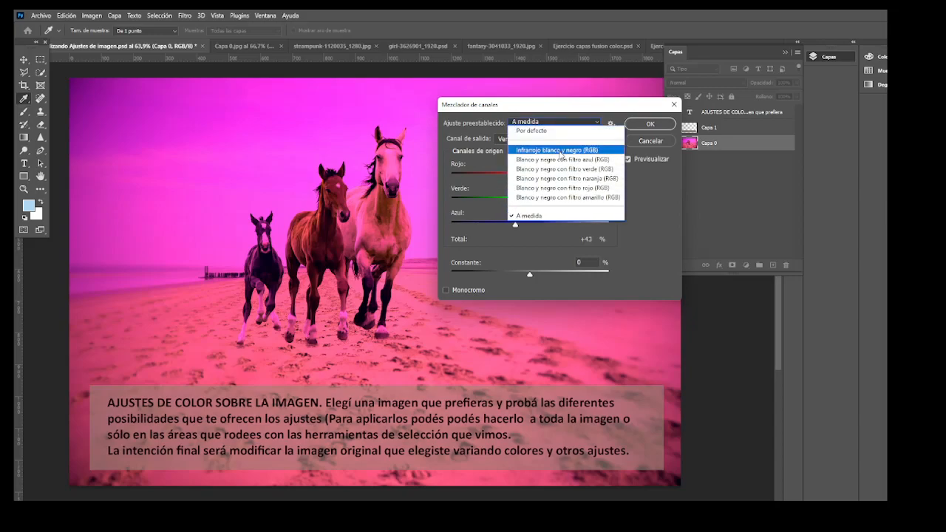
click(561, 151)
click(529, 127)
click(531, 159)
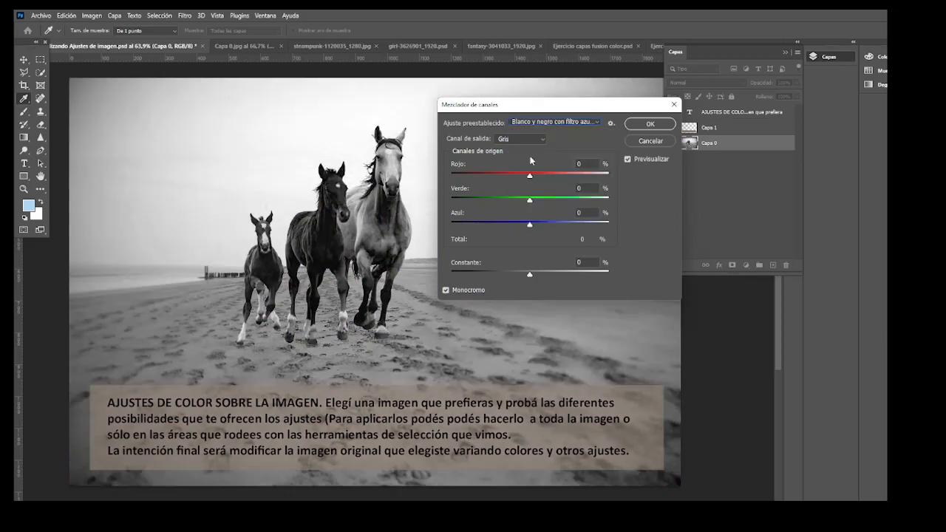
click(522, 138)
click(567, 122)
click(566, 122)
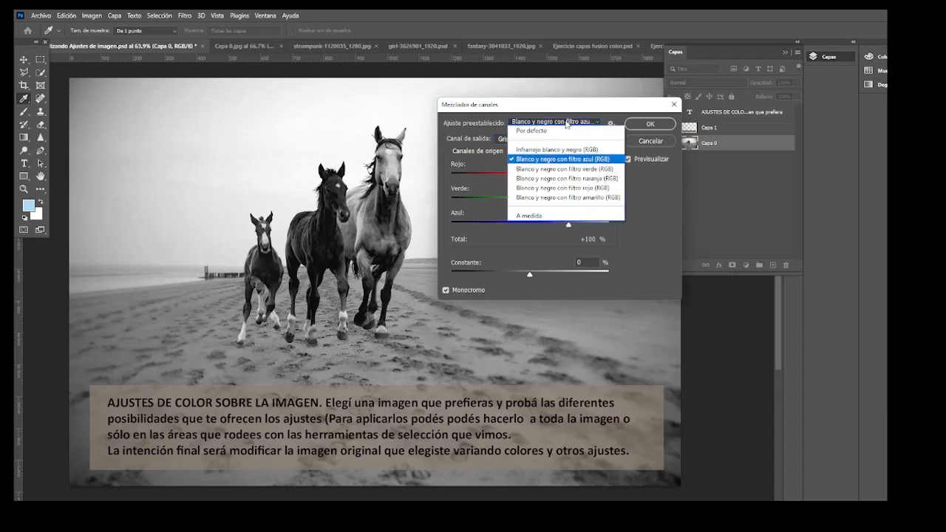
click(530, 212)
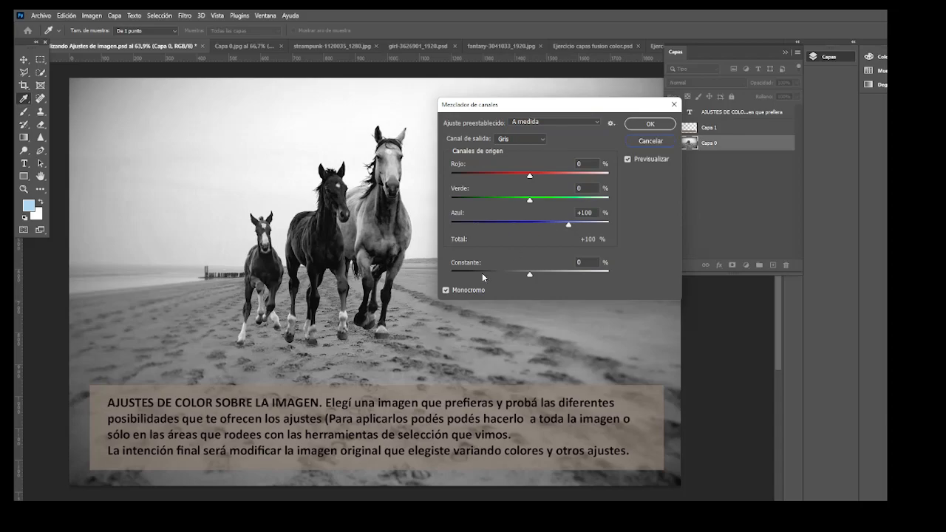
click(446, 290)
click(653, 143)
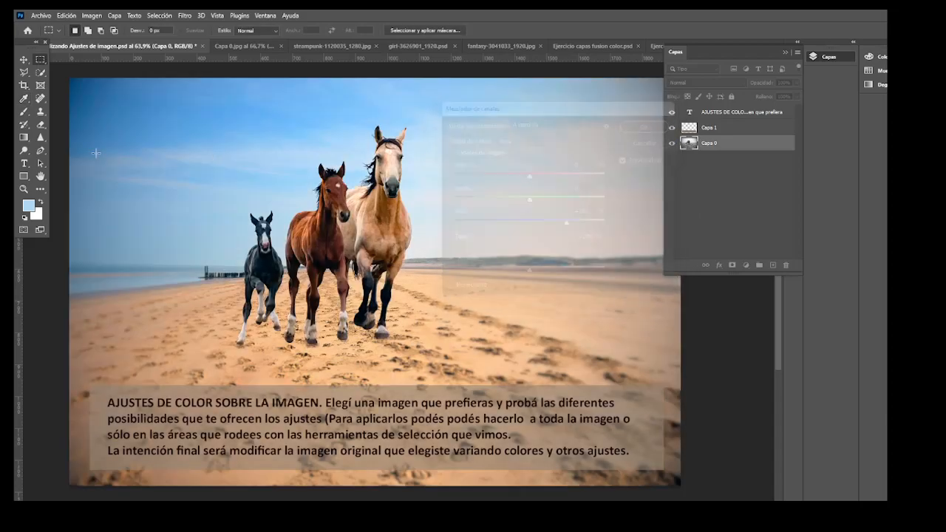
Open the Consulta de colores adjustment on the horse photo and try the 3DLUT files 2Strip.look and 3Strip.look.
click(92, 15)
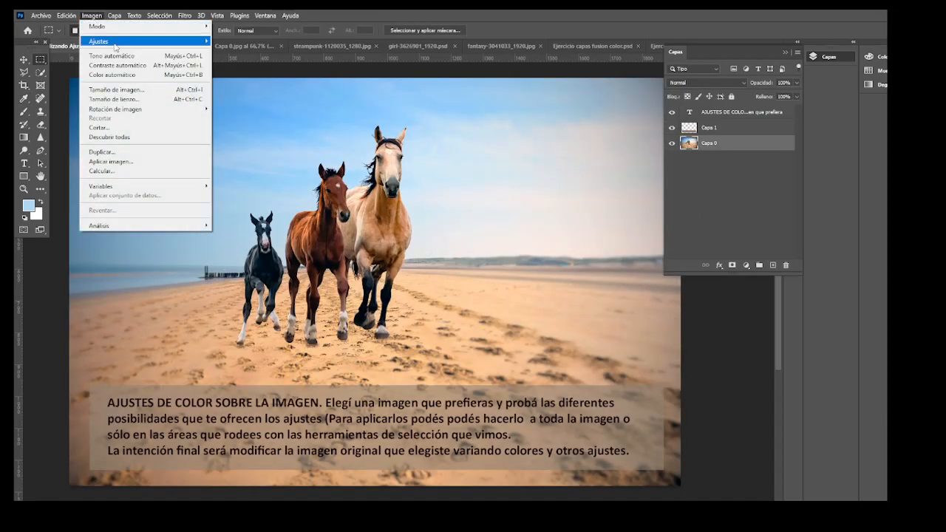
mouse_move(116, 42)
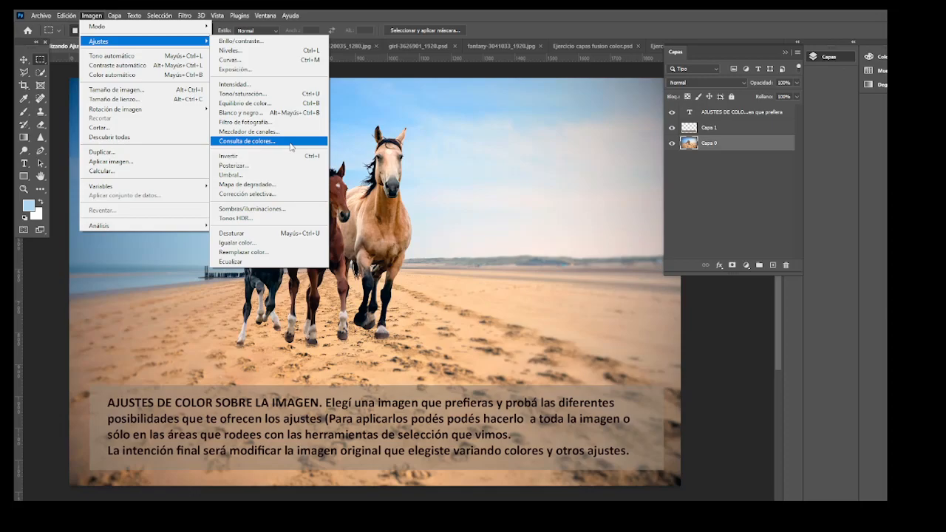
click(292, 148)
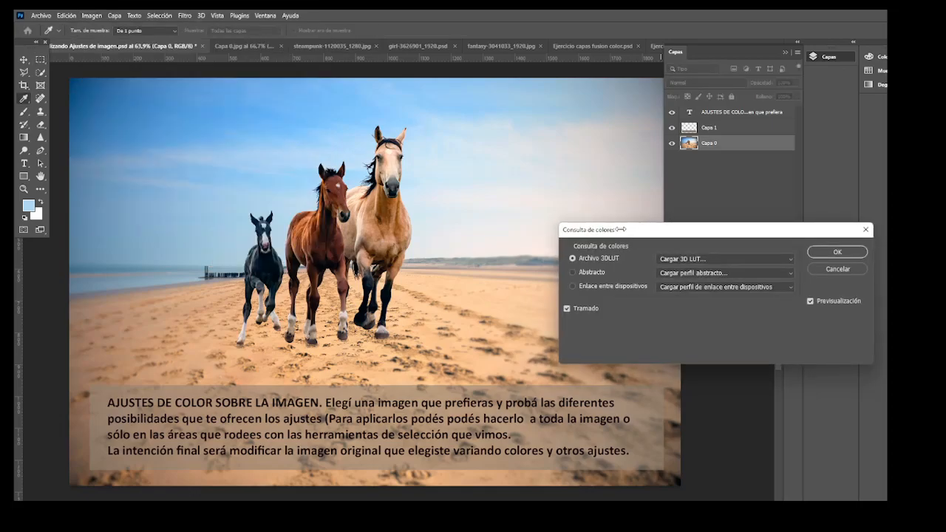
drag(622, 236, 492, 116)
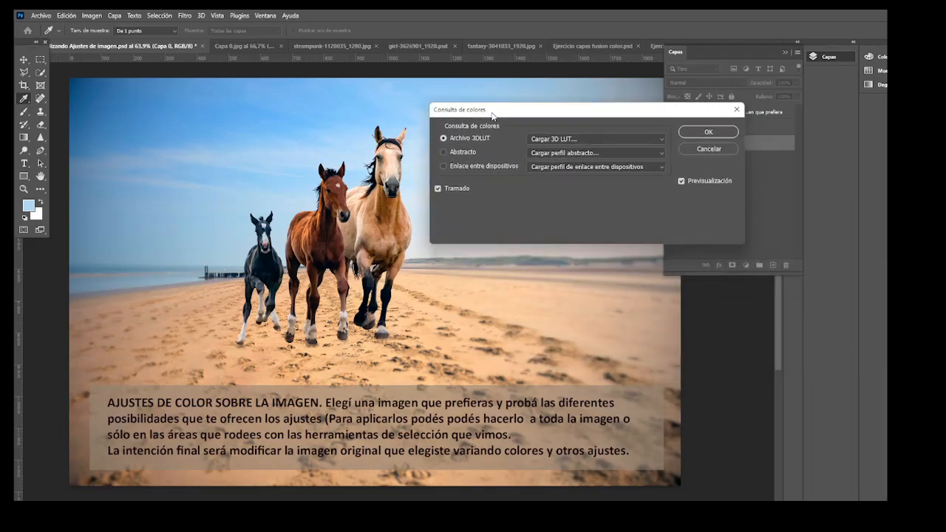
click(642, 138)
click(551, 180)
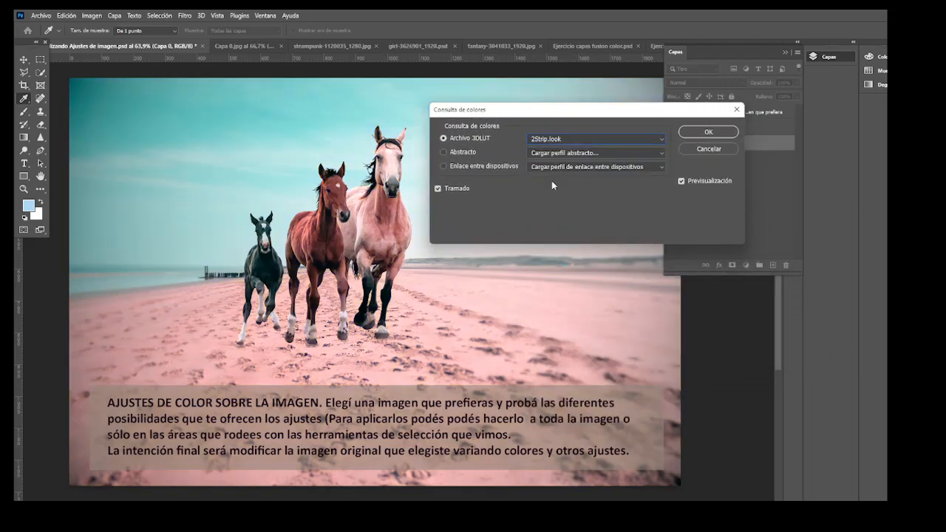
click(551, 141)
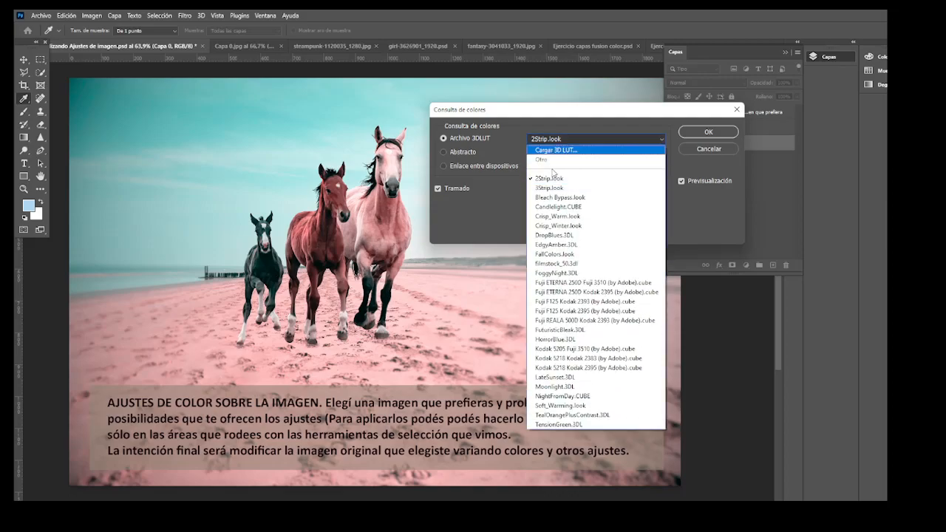
click(547, 188)
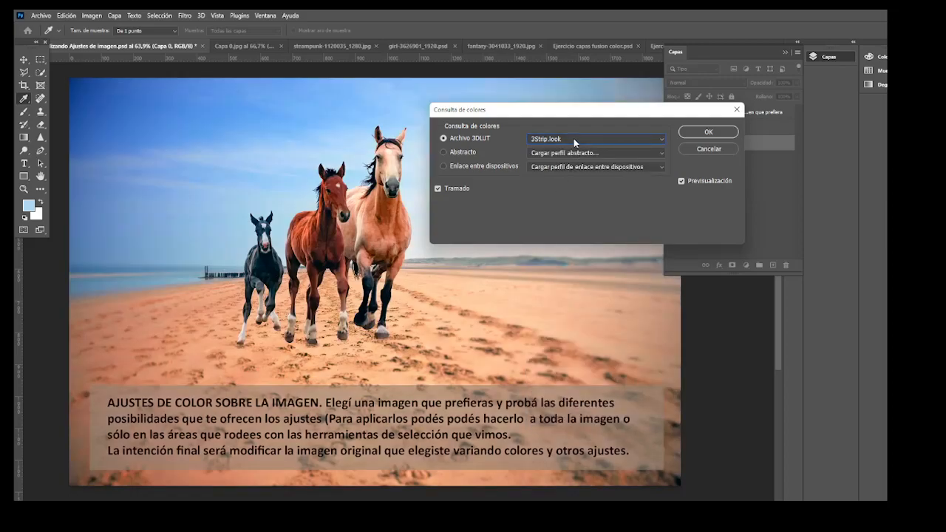
Try the 3DLUT looks Bleach Bypass.look, Candlelight.CUBE and Crisp_Winter.look on the photo.
click(573, 138)
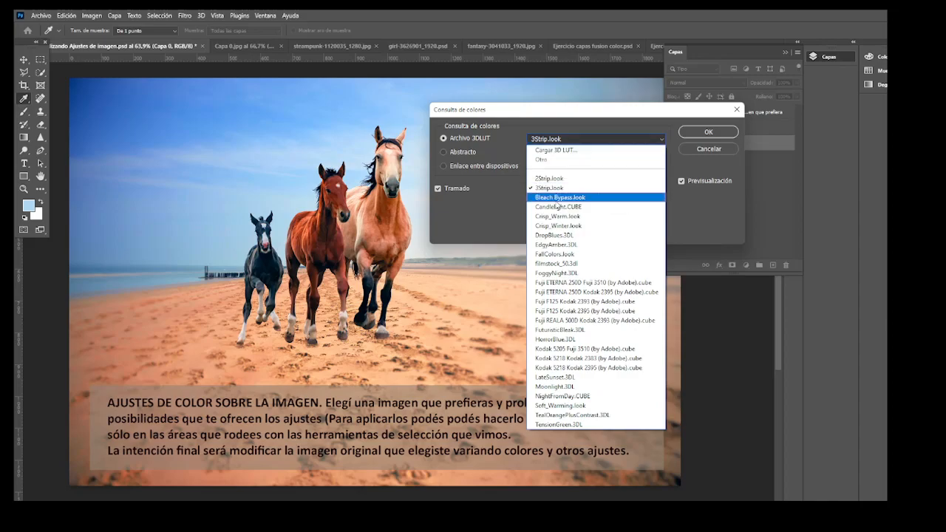
click(556, 197)
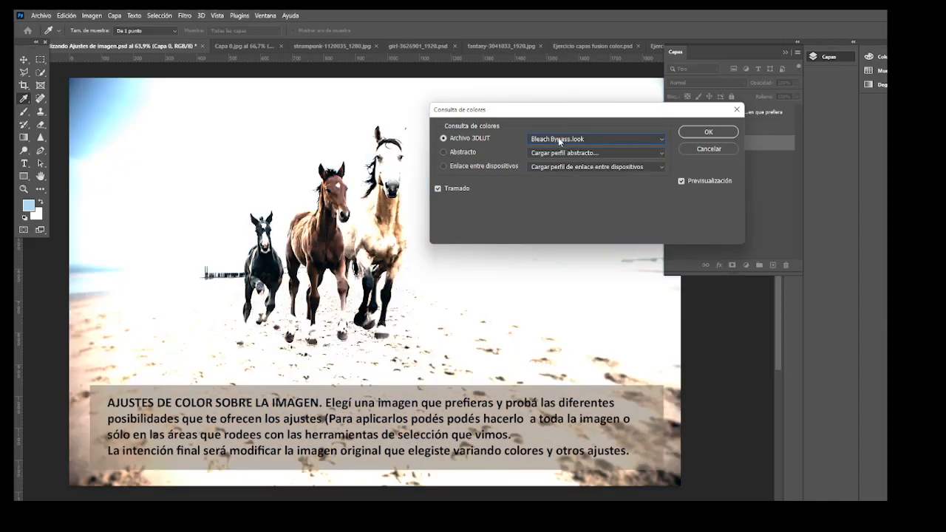
click(558, 139)
click(555, 206)
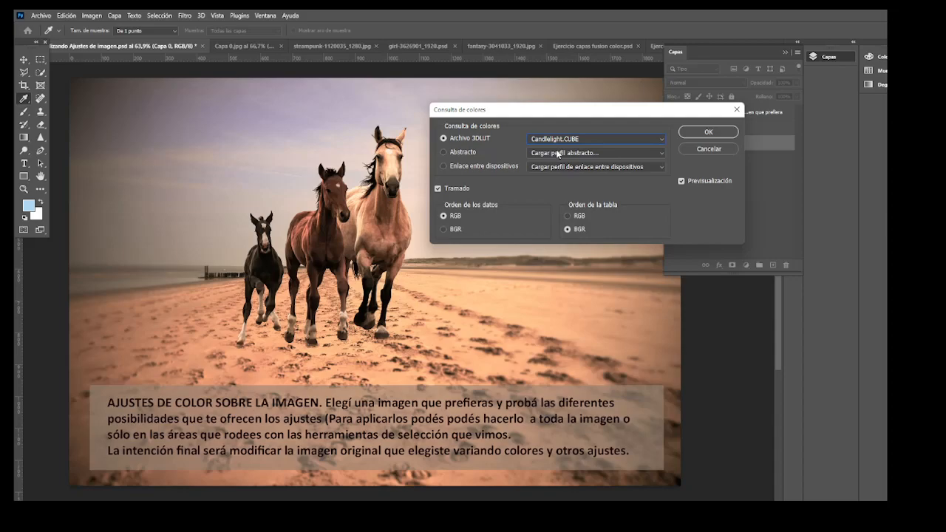
click(560, 139)
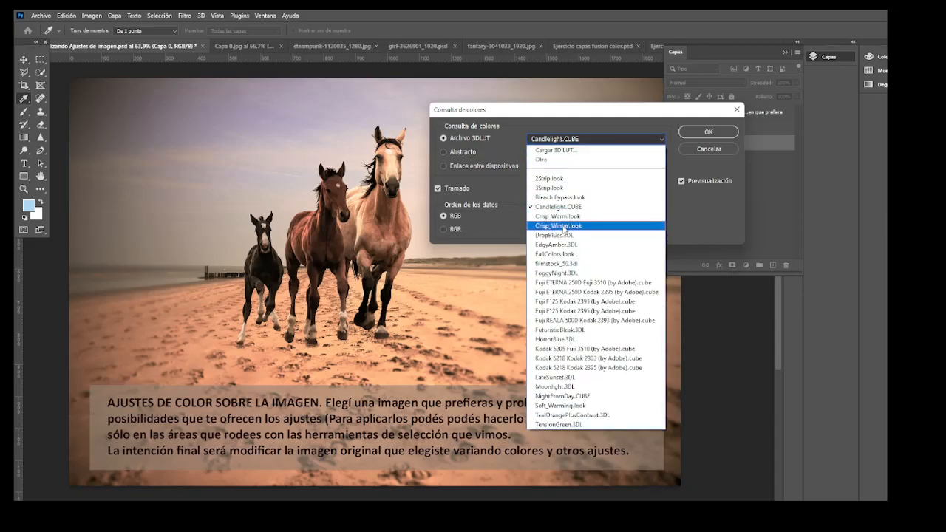
click(566, 226)
Try the 3DLUT looks filmstock_50.3dl and HorrorBlue.3DL, and cancel the color lookup adjustment.
click(564, 140)
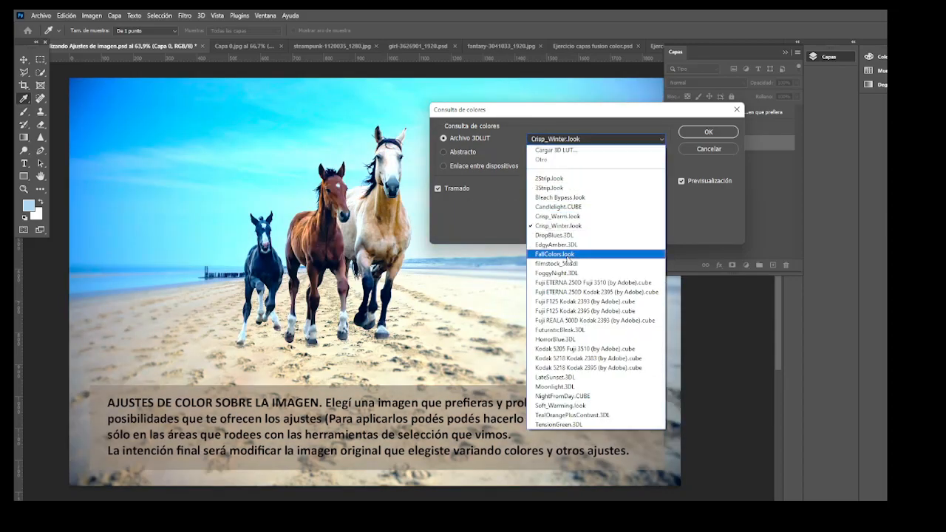
click(566, 251)
click(570, 138)
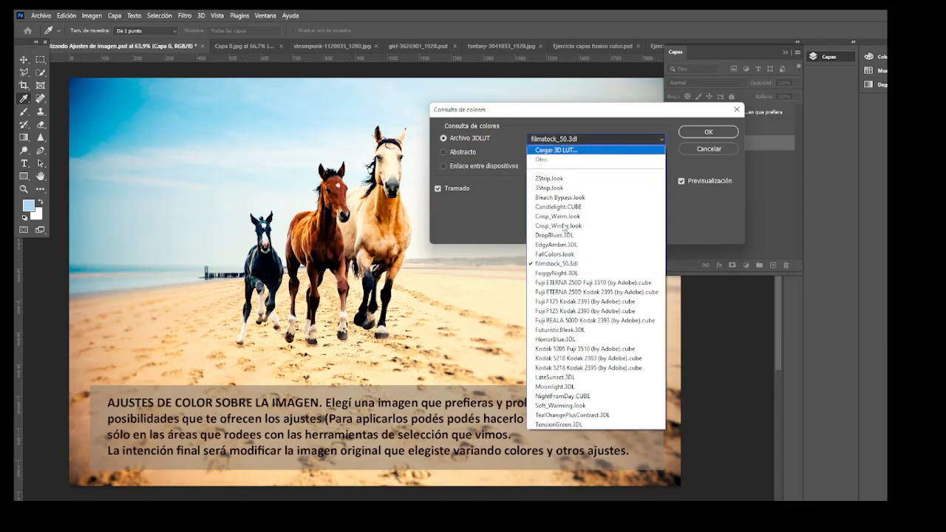
click(571, 344)
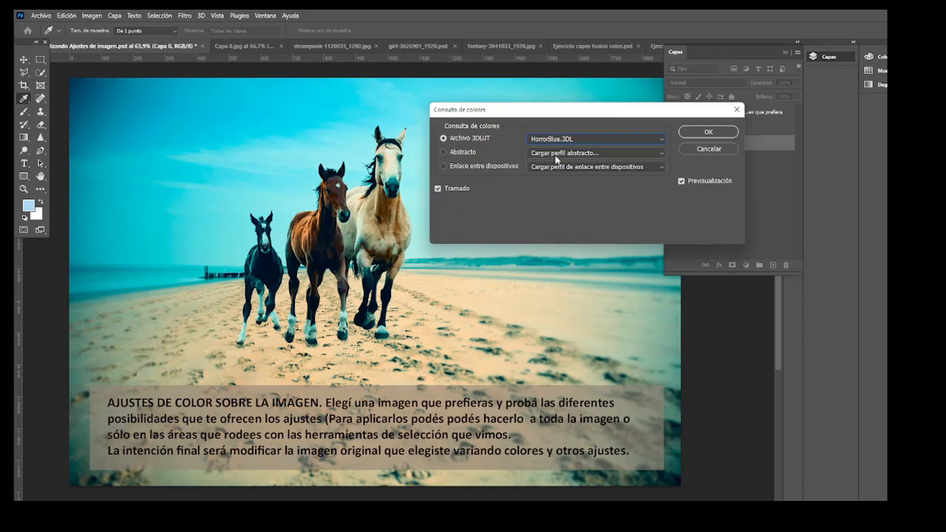
click(566, 139)
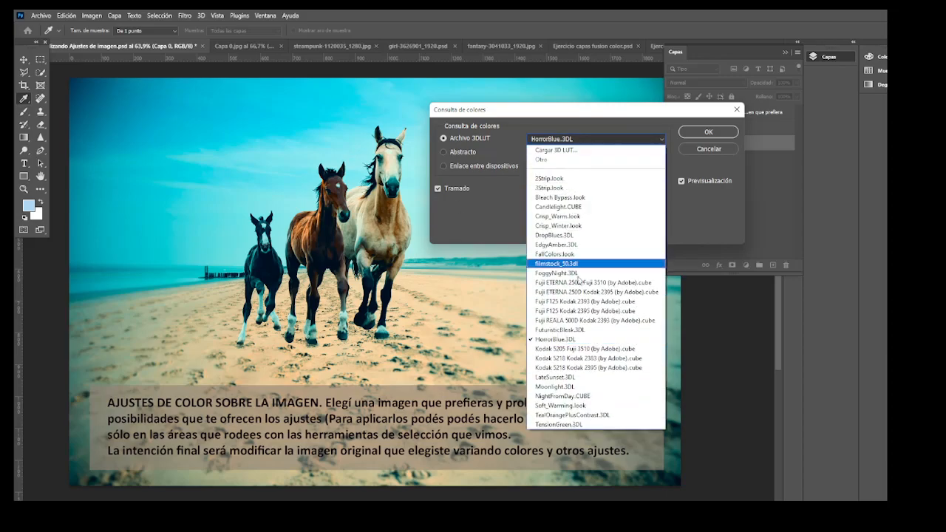
click(551, 179)
click(706, 149)
Try the Invertir adjustment on the whole photo and undo it.
click(91, 15)
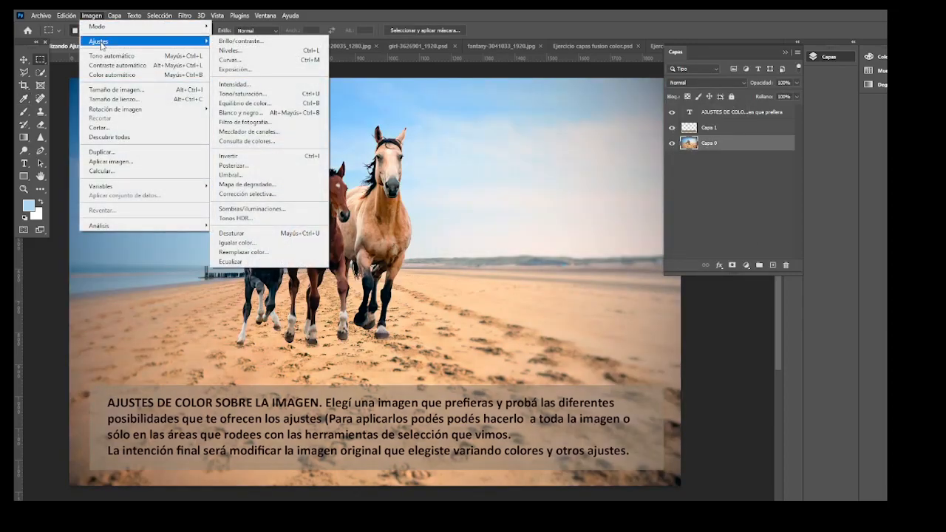
click(229, 156)
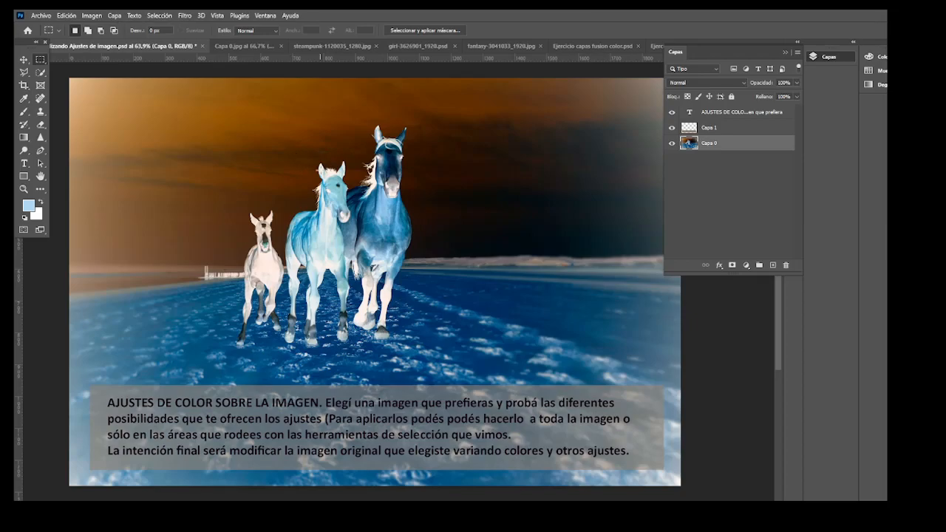
key(ctrl+z)
Try a Posterizar adjustment on the whole photo, raising it to 27 levels.
click(90, 16)
mouse_move(109, 42)
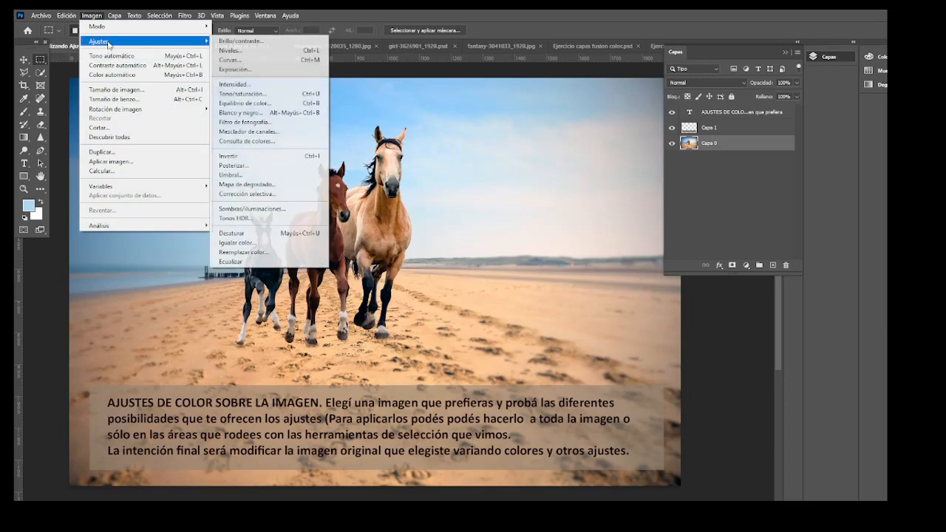
click(275, 166)
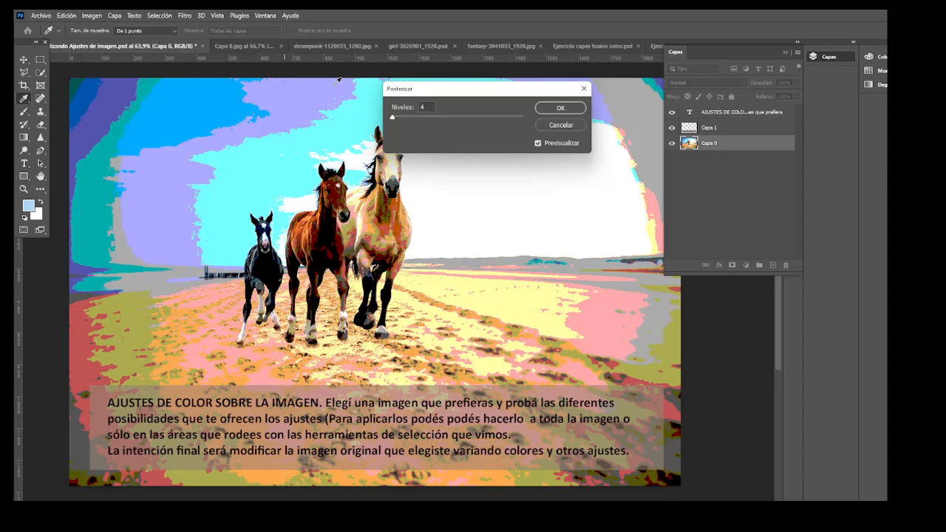
drag(470, 95, 512, 171)
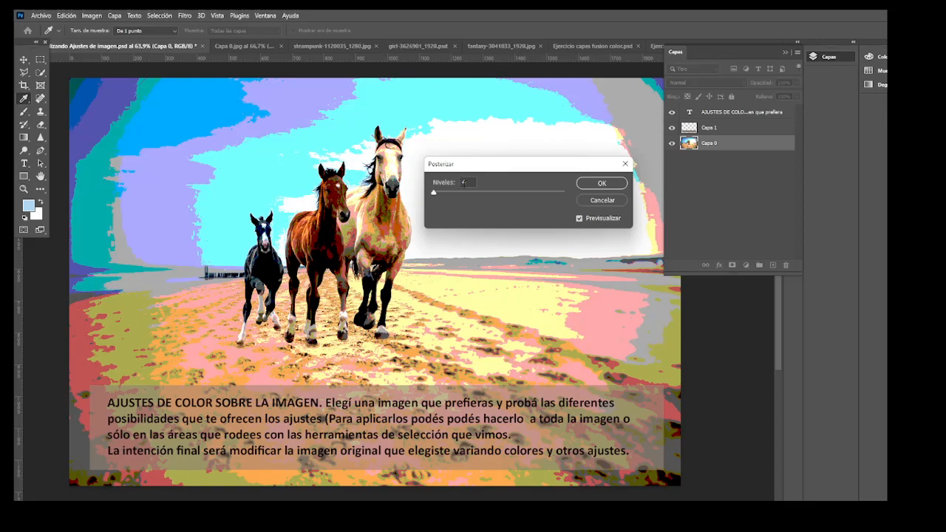
drag(434, 197, 446, 196)
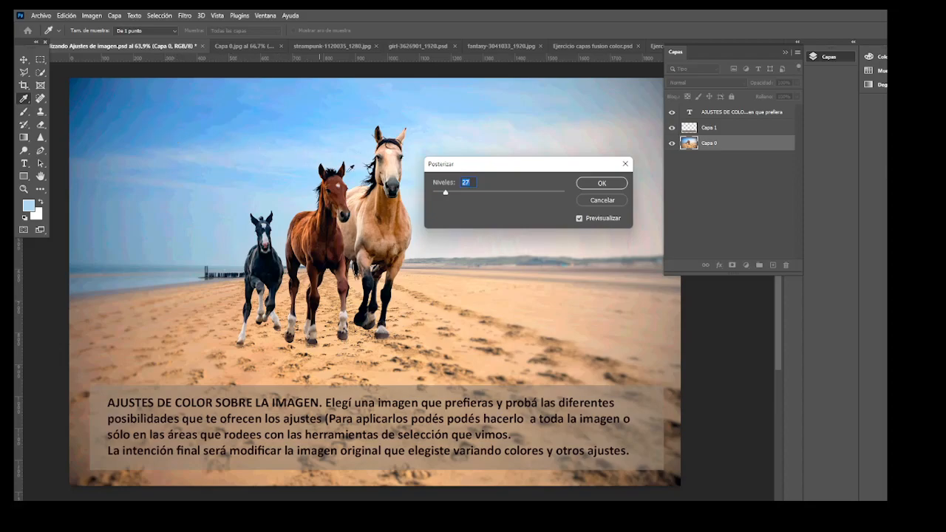
Try higher posterize levels, reduce them to 13 and 8, and cancel the adjustment.
drag(447, 195, 488, 191)
drag(550, 190, 543, 194)
drag(461, 194, 439, 194)
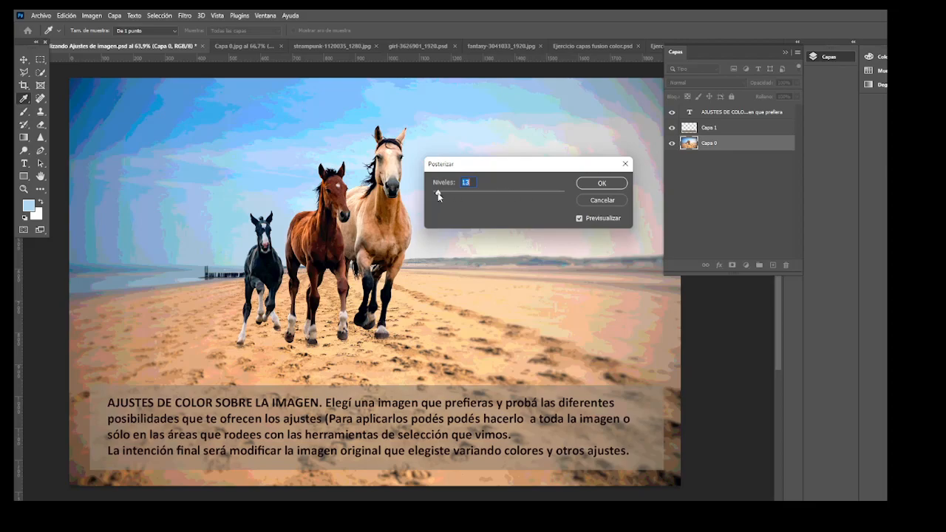
drag(437, 193, 436, 195)
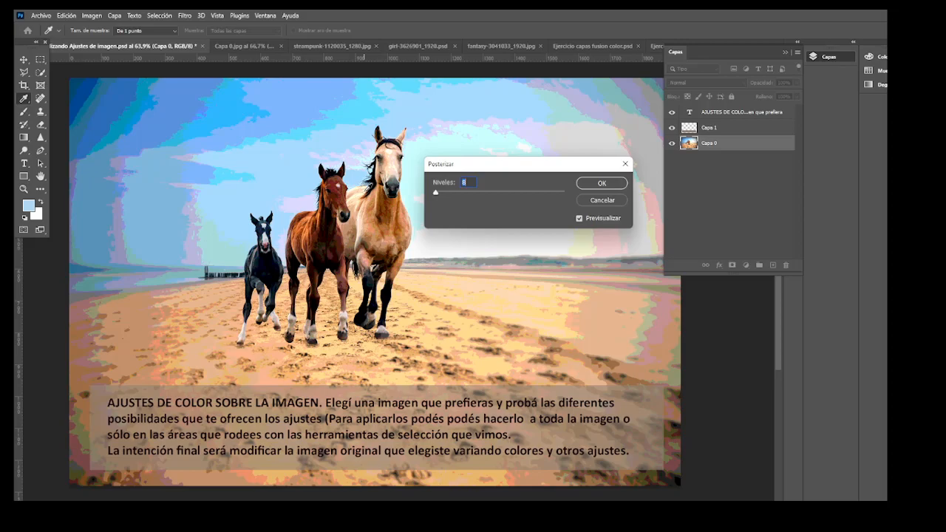
click(604, 200)
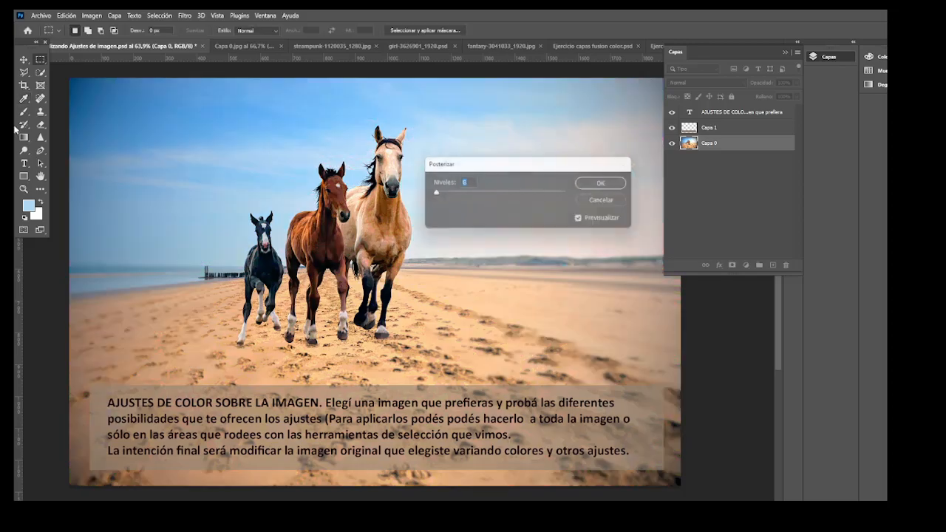
Select the three horses with the Quick Selection tool and set the tool to subtract from the selection.
key(w)
click(377, 130)
mouse_move(399, 144)
mouse_down()
mouse_move(381, 218)
mouse_move(365, 201)
mouse_move(373, 172)
mouse_up()
drag(348, 214, 399, 198)
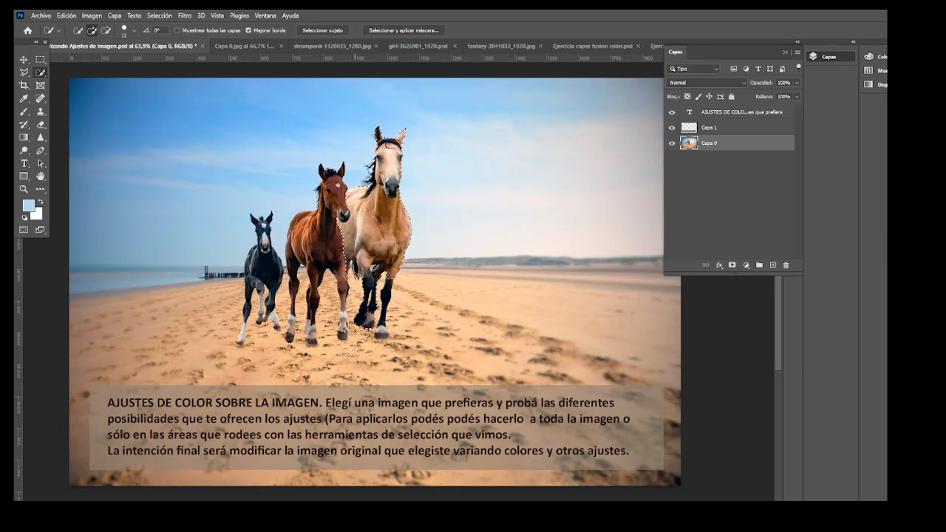
mouse_move(336, 194)
mouse_down()
mouse_move(327, 249)
mouse_move(259, 271)
mouse_move(271, 278)
mouse_move(258, 223)
mouse_move(250, 290)
mouse_up()
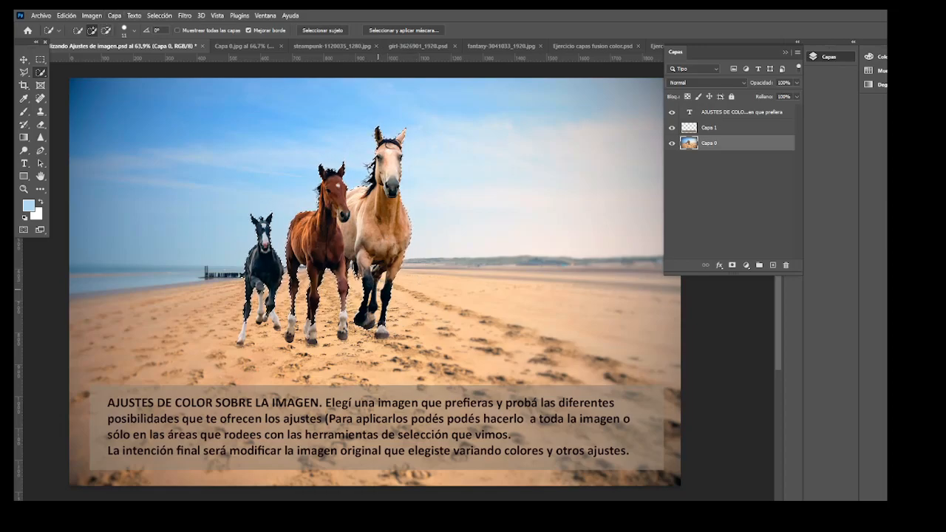
click(106, 31)
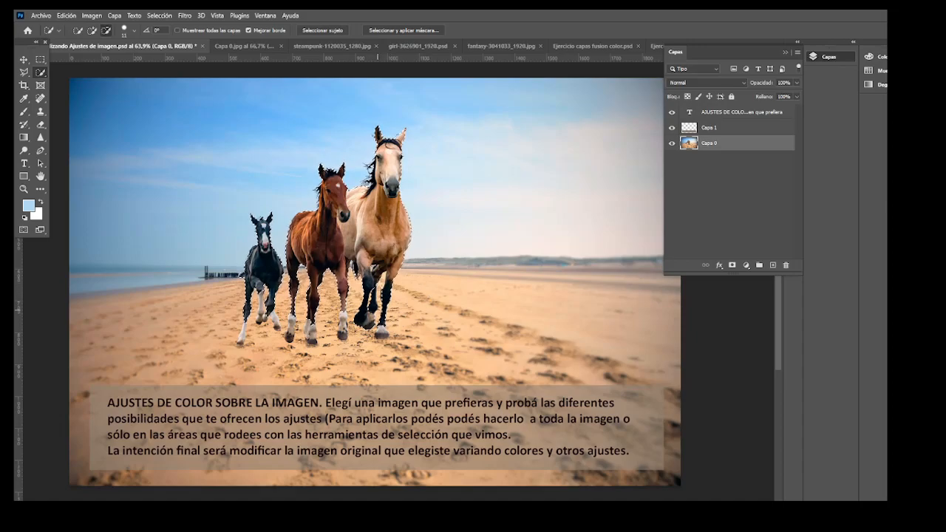
Try Posterizar with 4 levels on the selected horses only, and cancel it.
click(92, 14)
mouse_move(110, 40)
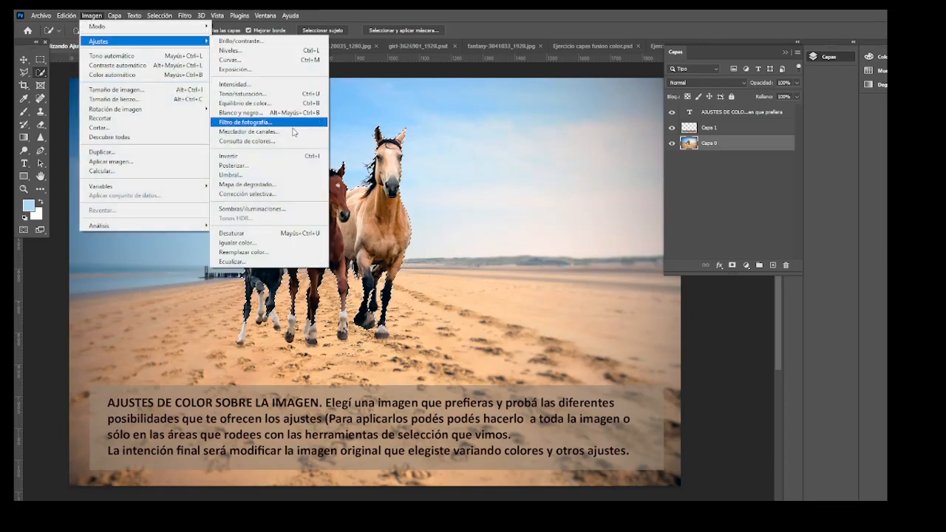
click(293, 165)
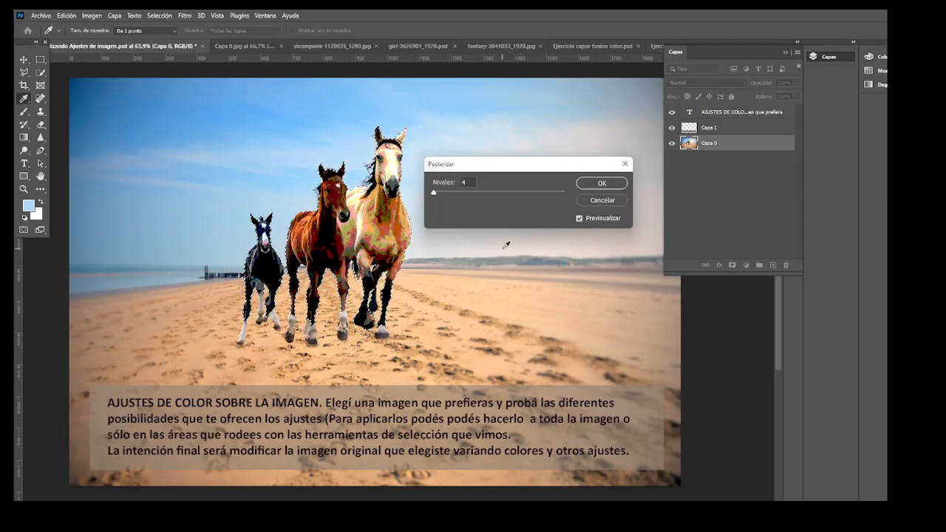
click(608, 200)
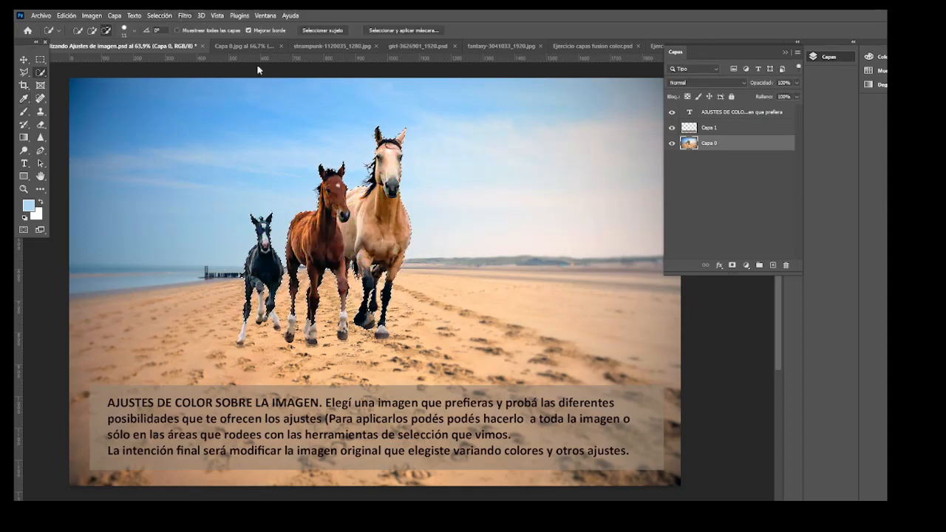
Invert the selection to cover the background, try Posterizar there with 9 levels, and cancel the adjustment.
click(159, 14)
click(163, 55)
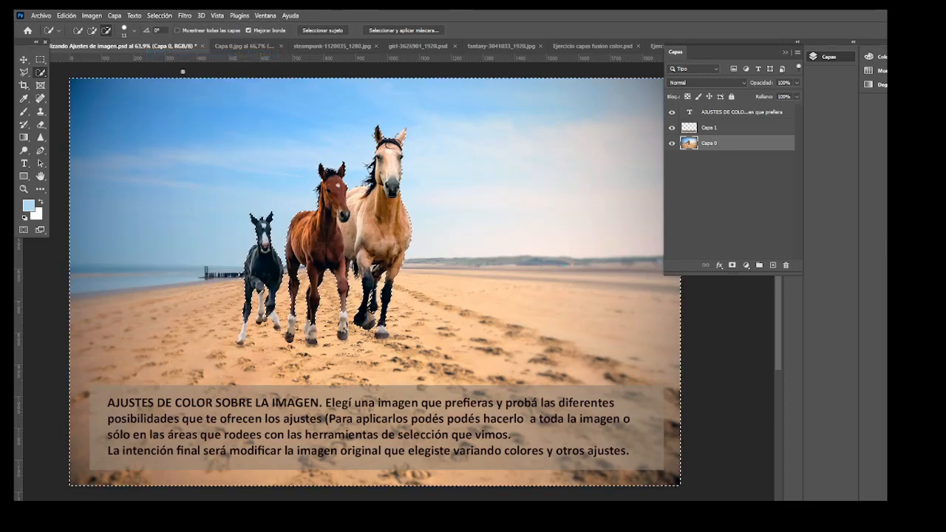
click(92, 15)
mouse_move(113, 47)
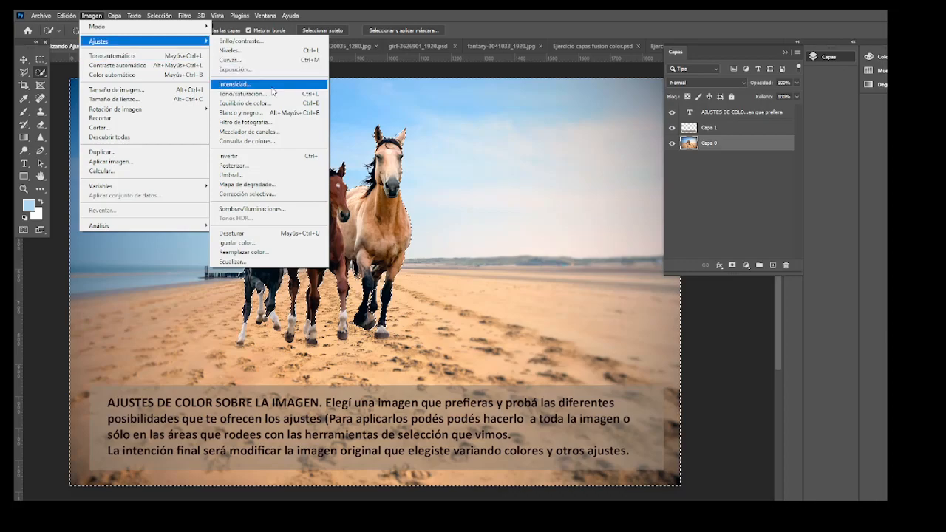
click(258, 163)
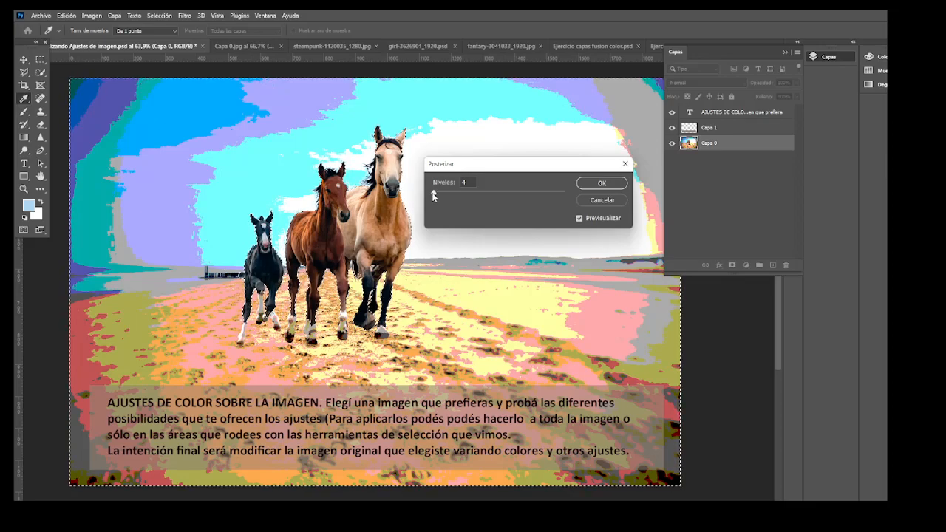
drag(434, 194, 437, 194)
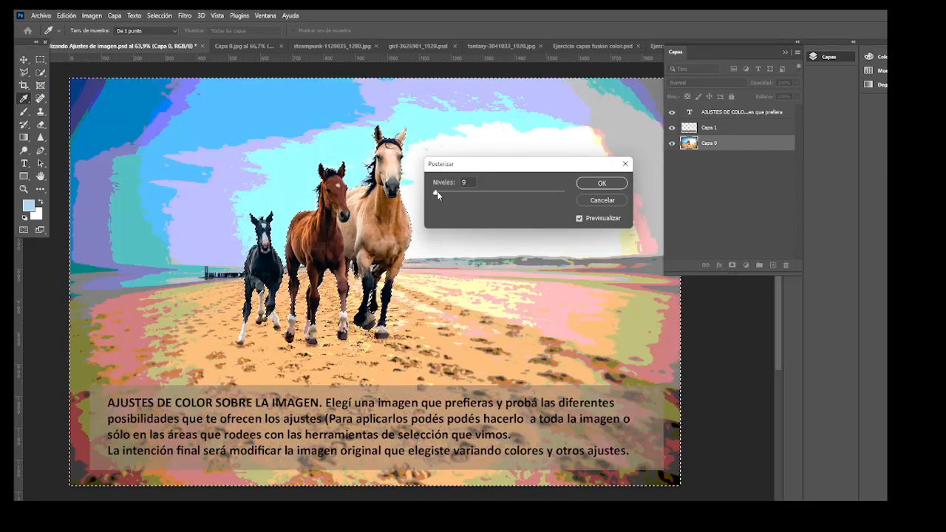
click(603, 201)
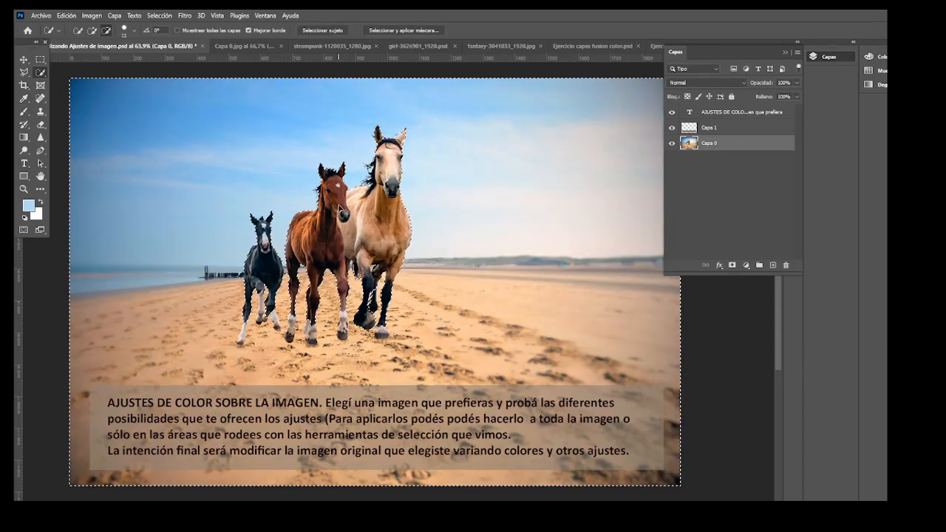
Clear the selection, try the Umbral adjustment on the whole photo at levels 12, 119 and 87, and cancel it.
key(ctrl+d)
click(84, 15)
mouse_move(108, 42)
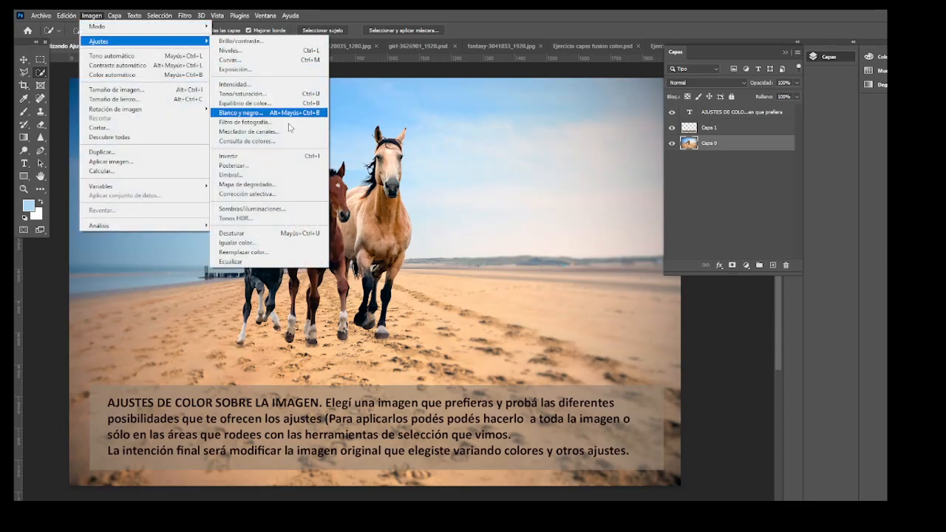
click(275, 175)
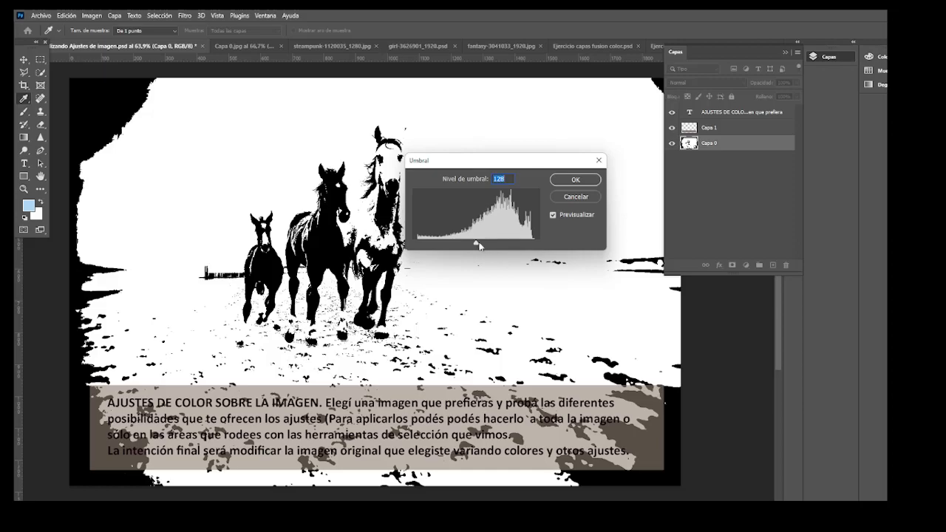
drag(475, 246, 421, 247)
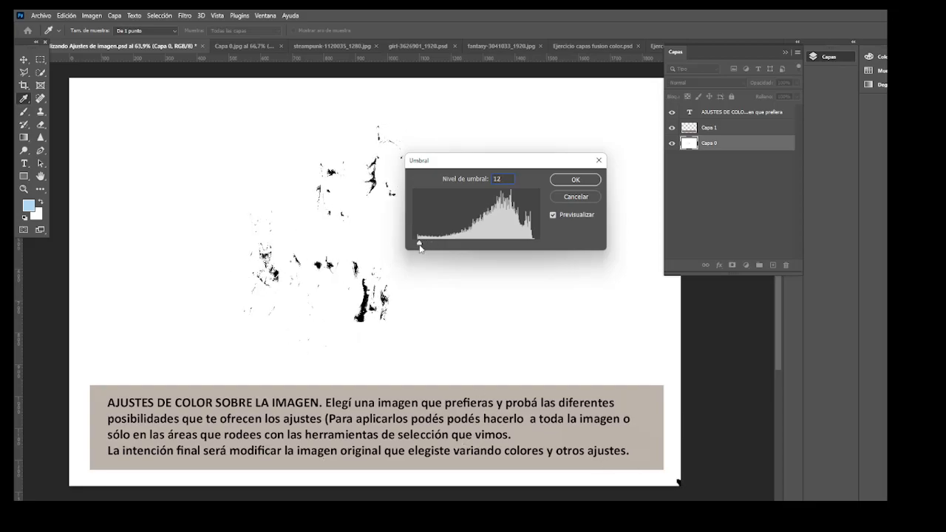
drag(421, 244, 471, 245)
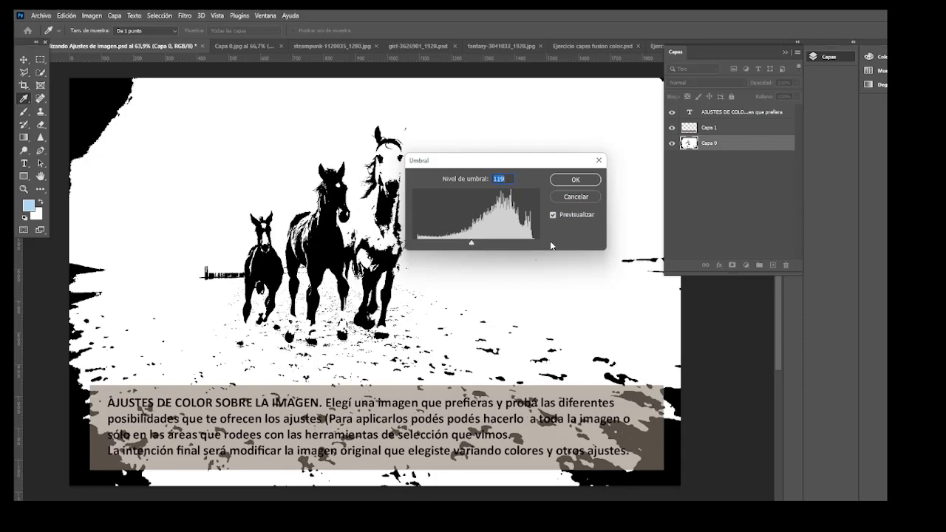
drag(472, 245, 456, 245)
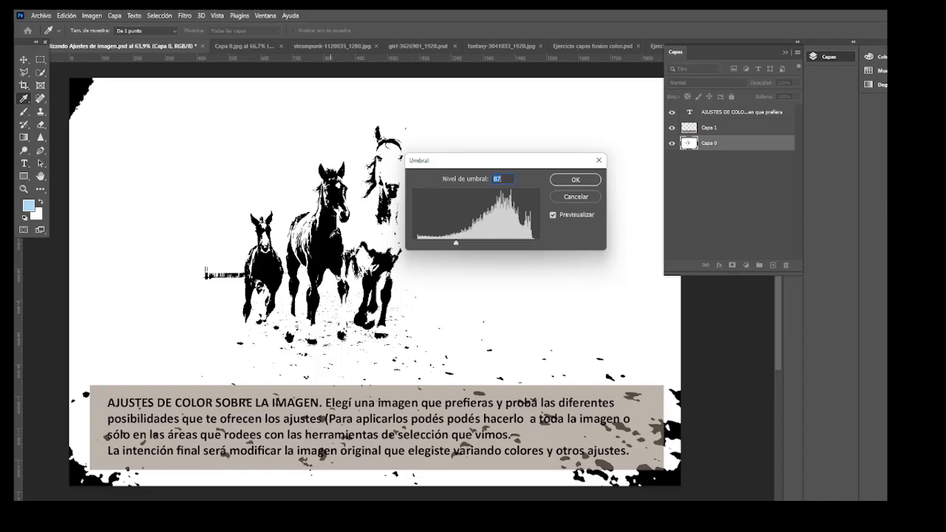
click(568, 196)
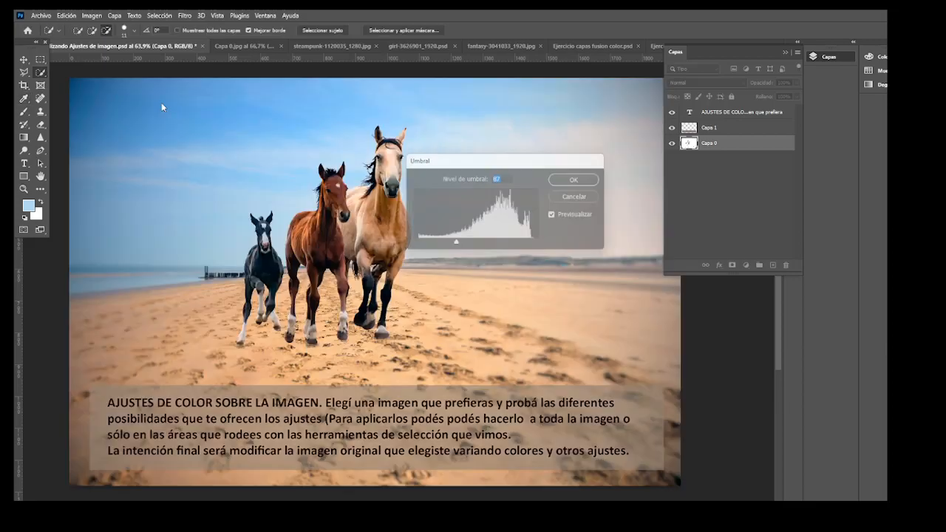
Try Mapa de degradado on the photo with several gradients from the Azules group, ending with the pinkish-grey to blue one.
click(91, 16)
mouse_move(108, 45)
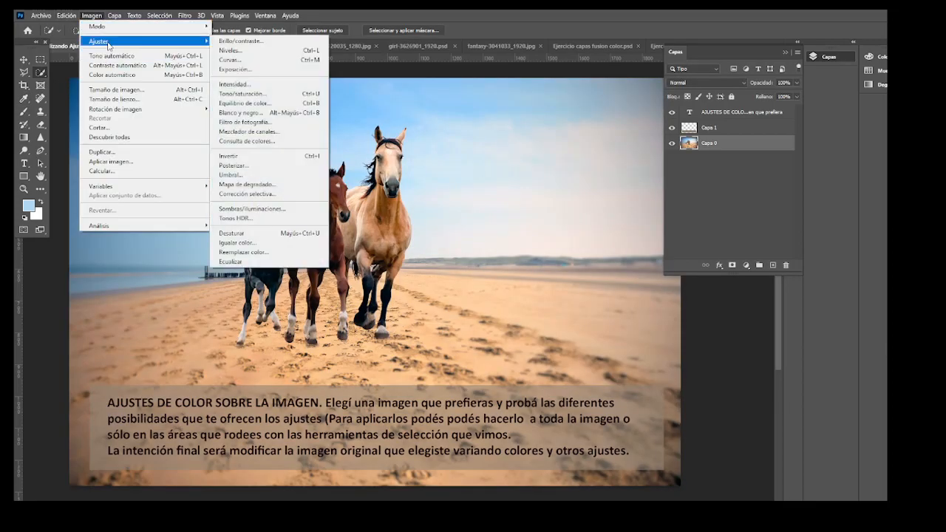
click(282, 186)
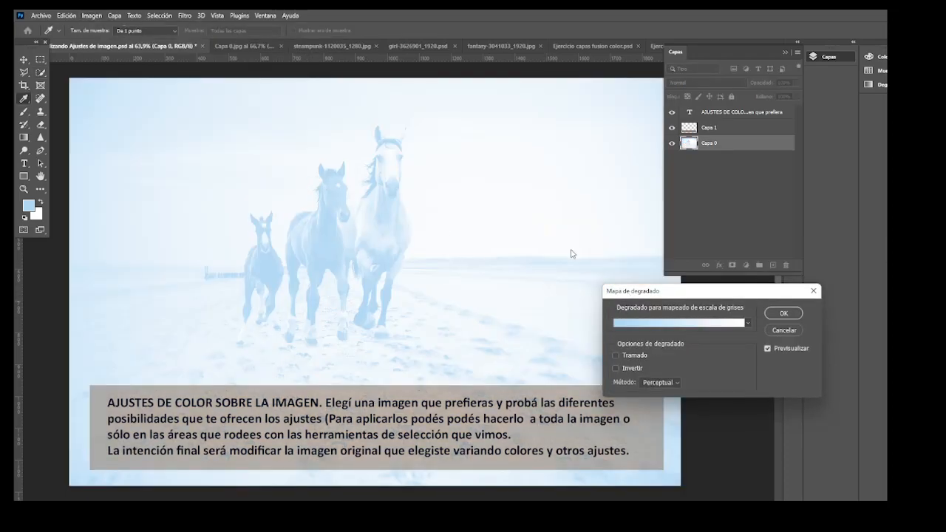
click(612, 142)
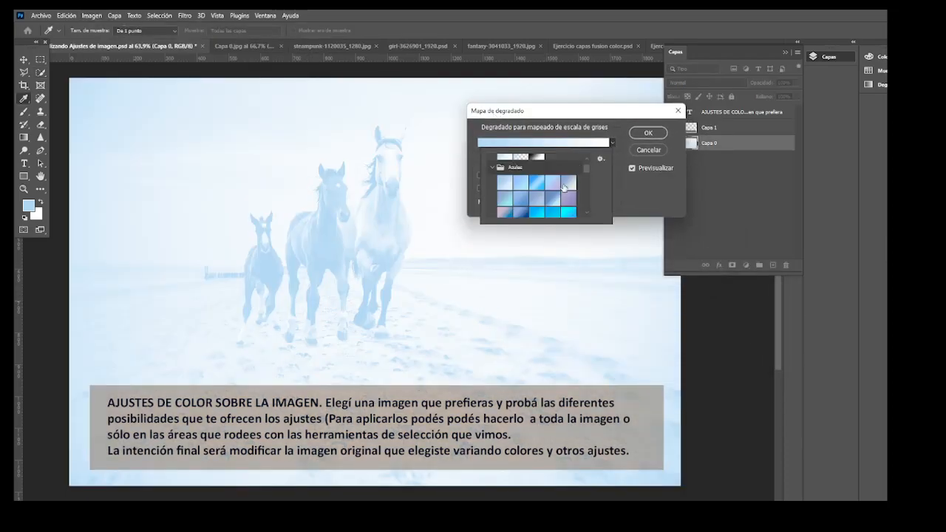
click(533, 182)
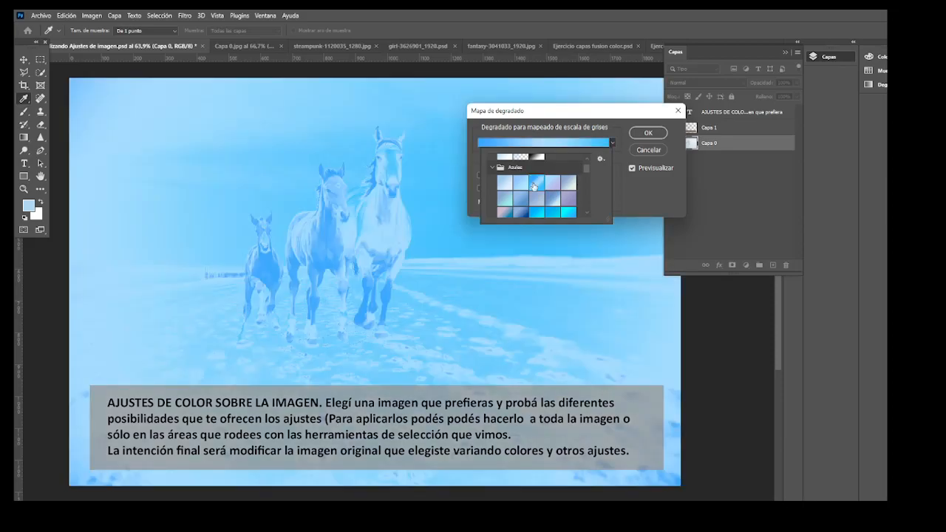
click(555, 211)
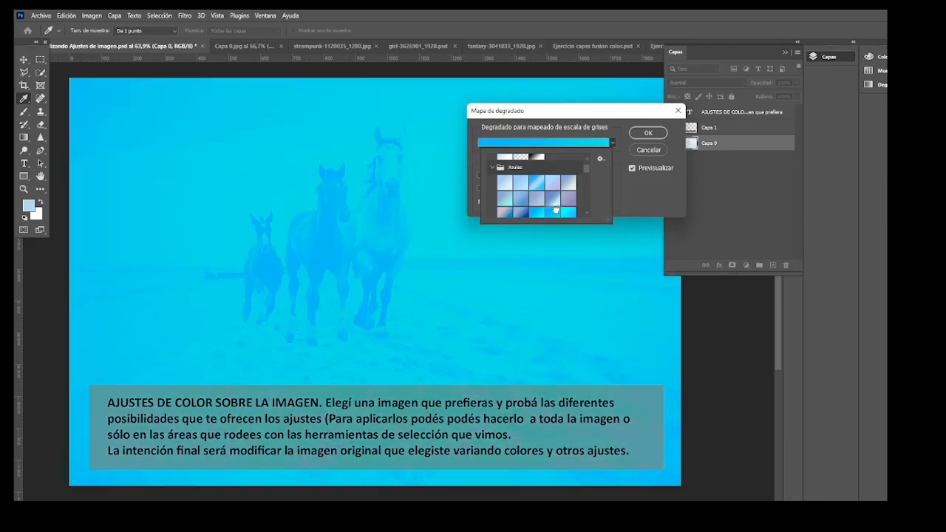
click(514, 213)
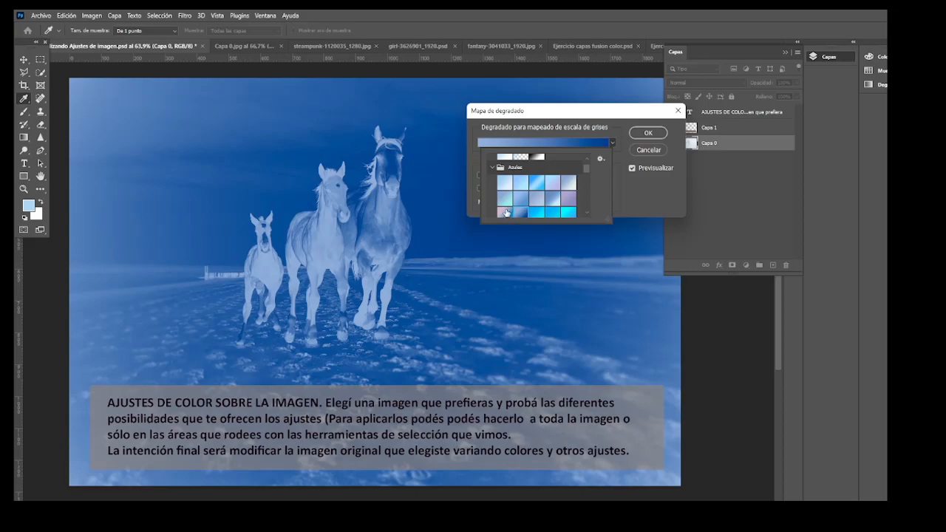
click(503, 208)
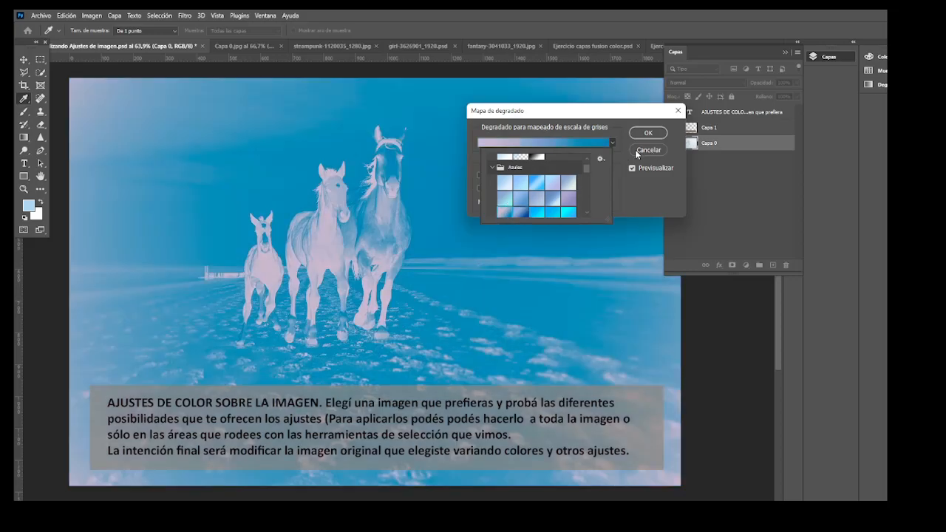
click(612, 144)
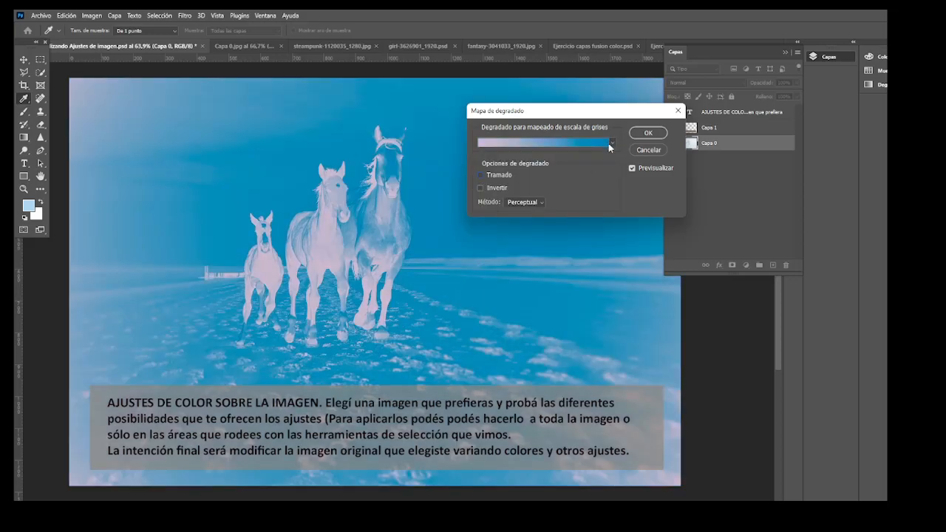
click(609, 143)
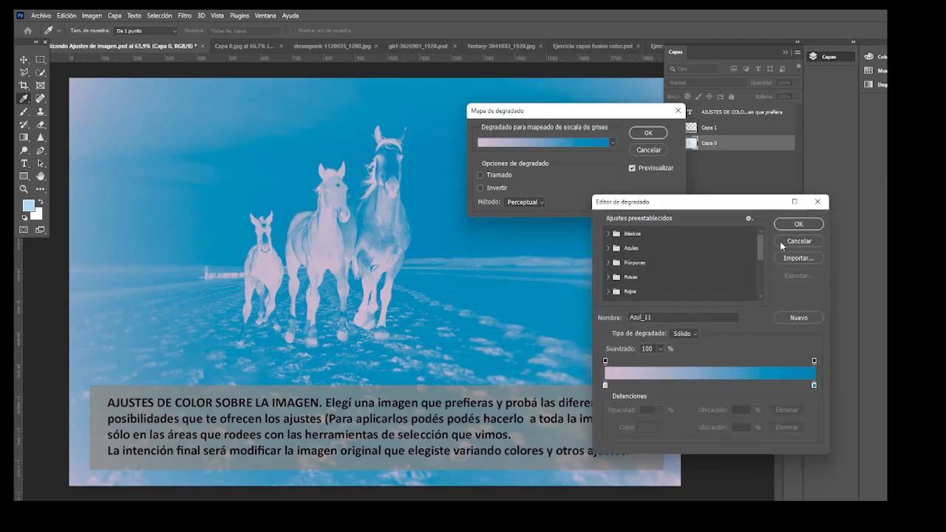
click(801, 239)
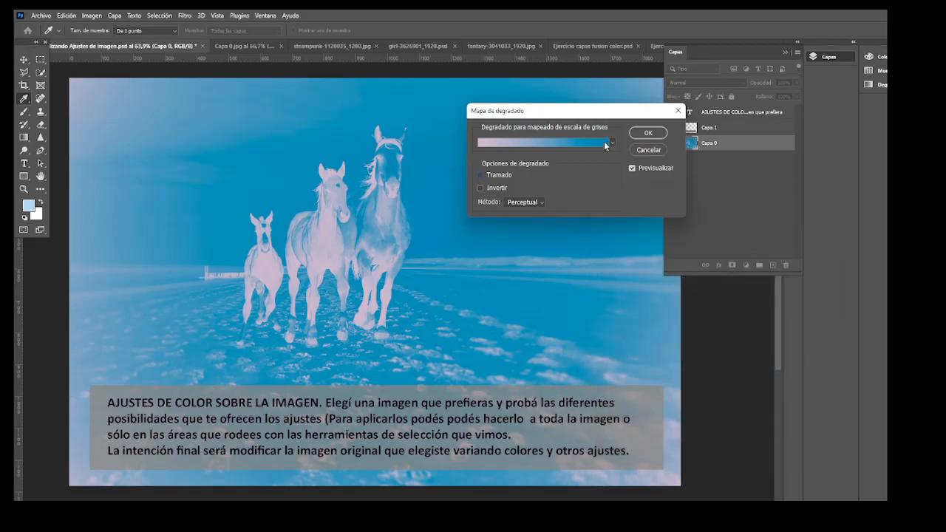
Try several gradients from the Púrpuras group in the gradient map, and cancel the adjustment.
click(613, 142)
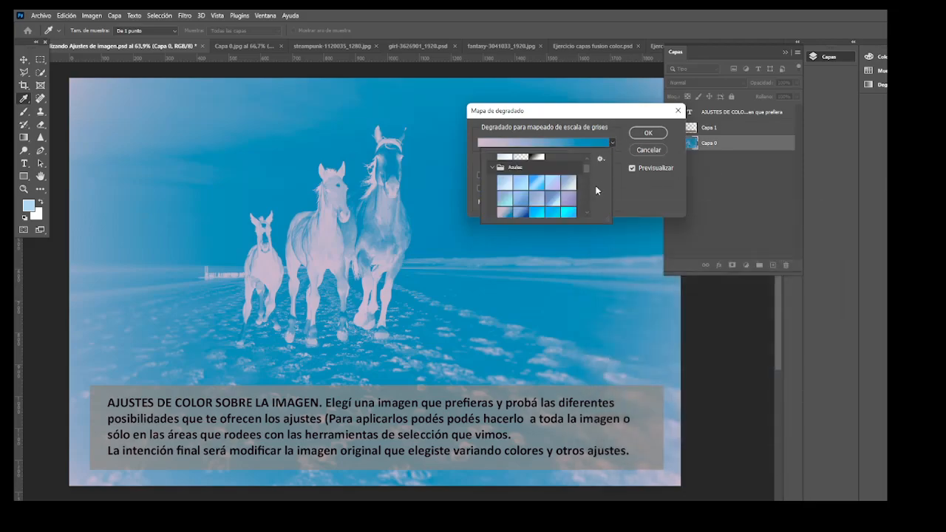
click(492, 168)
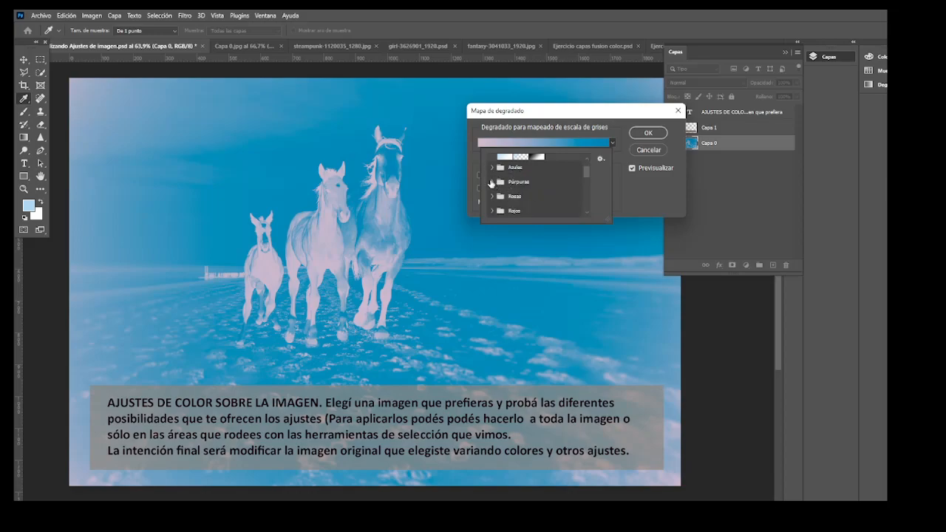
click(491, 181)
click(520, 197)
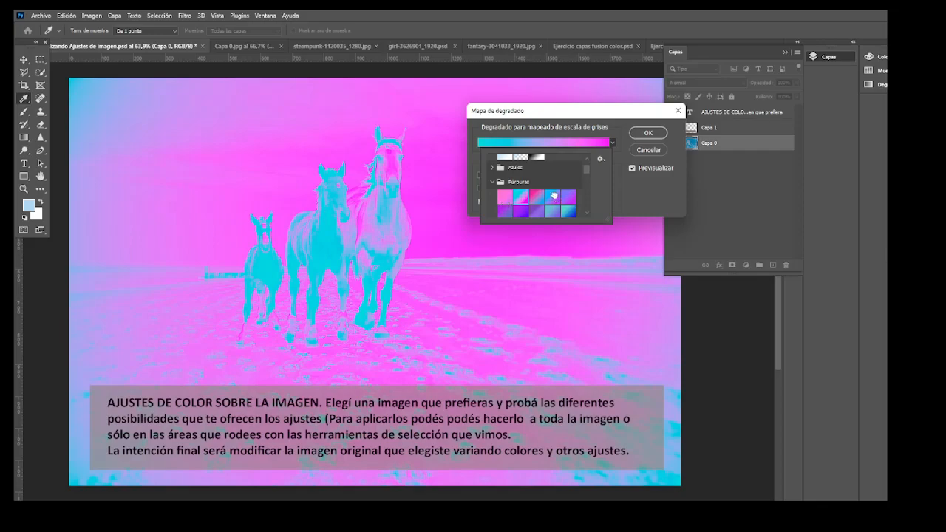
click(555, 195)
click(536, 213)
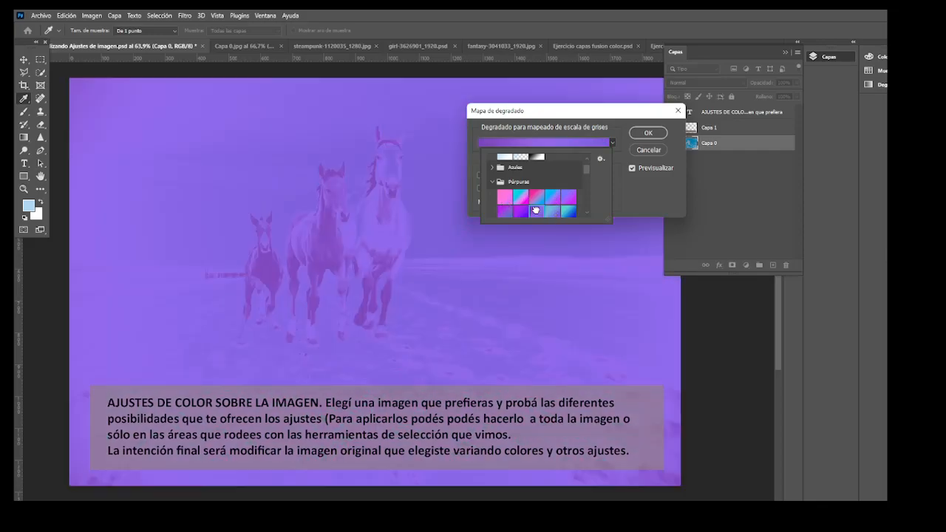
click(626, 152)
click(648, 149)
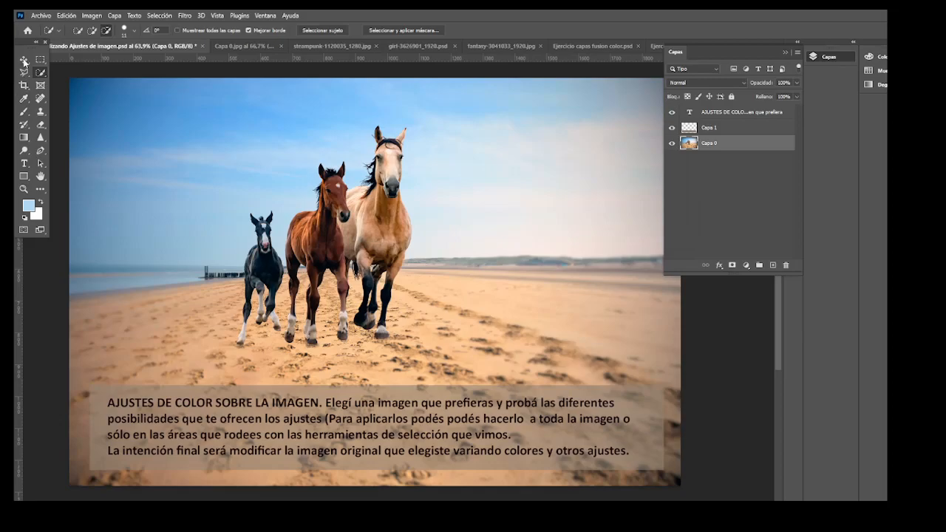
Start Corrección selectiva on the horse photo and set Cian to +91% for the Cianes colour range.
click(92, 16)
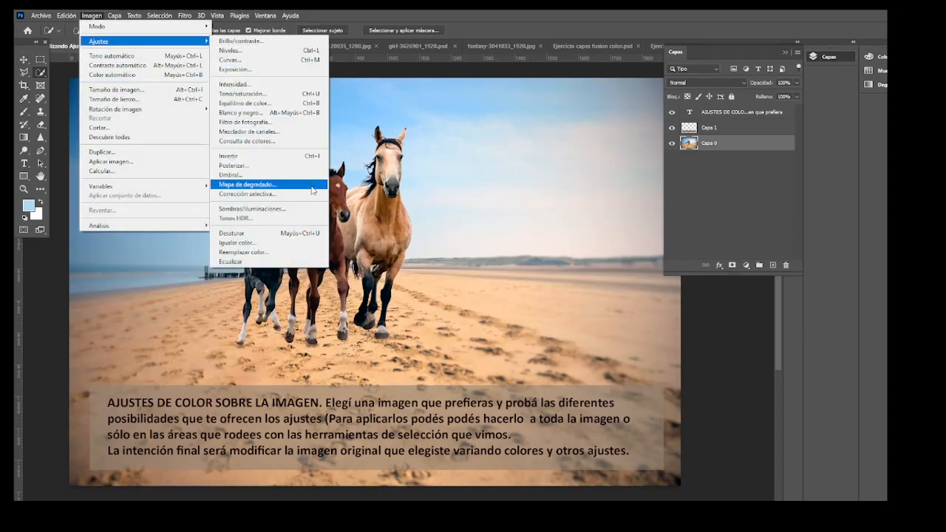
click(312, 195)
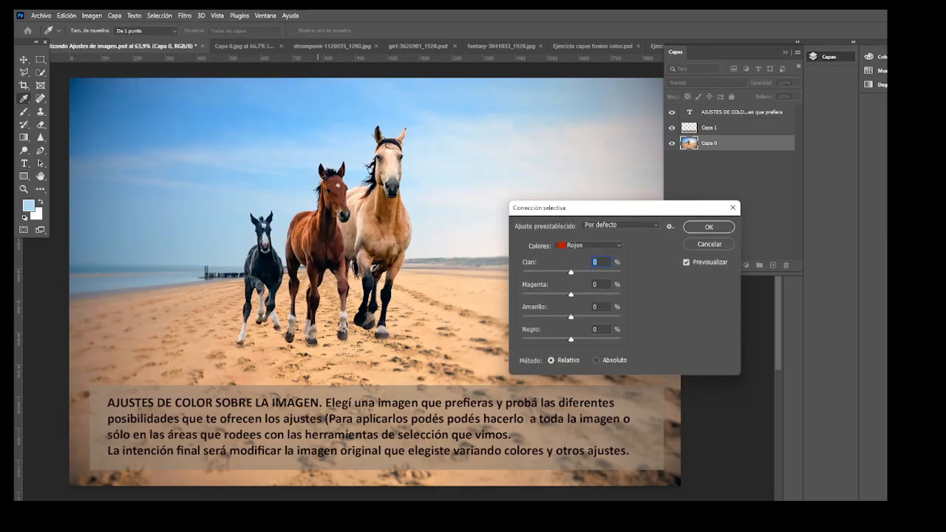
drag(548, 209, 479, 119)
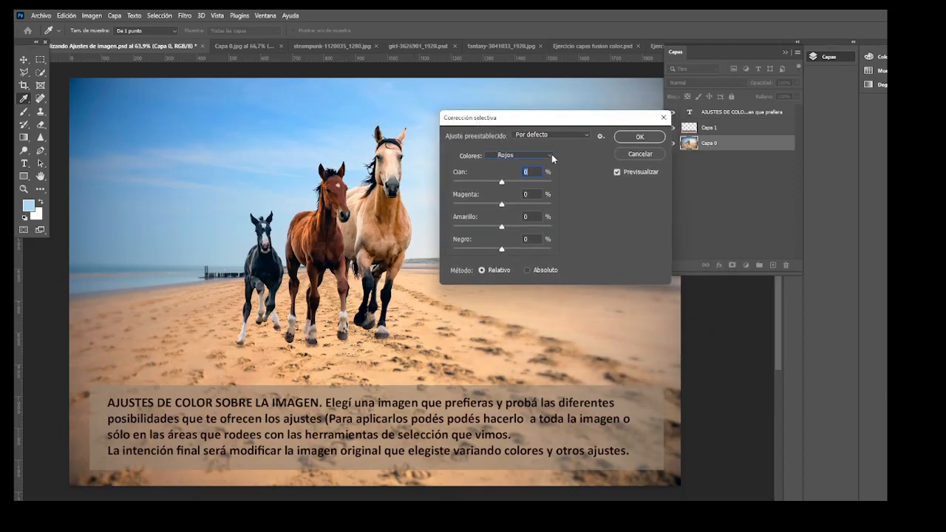
click(551, 155)
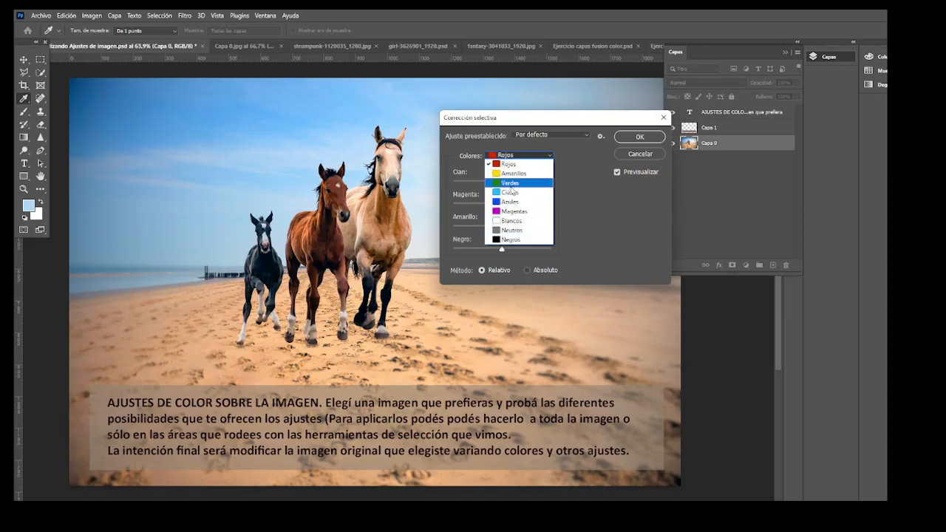
click(508, 119)
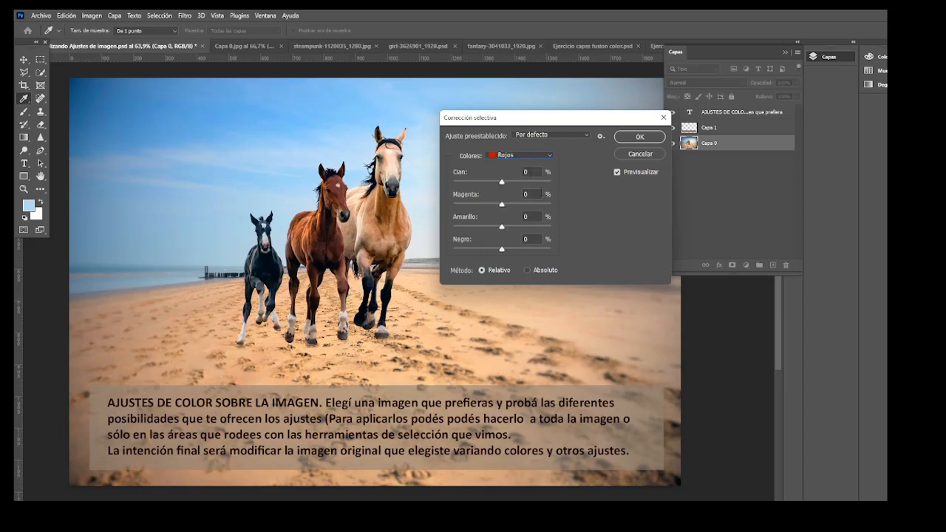
drag(507, 122, 551, 220)
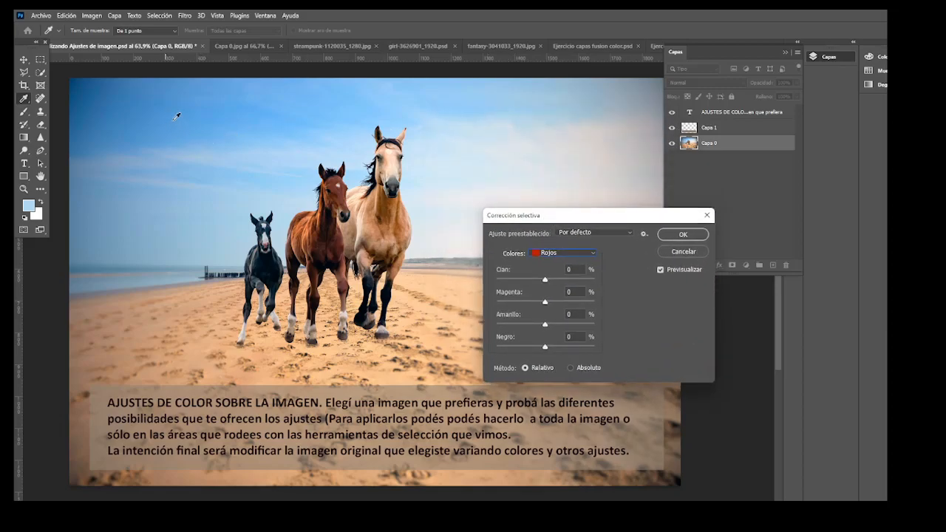
click(573, 252)
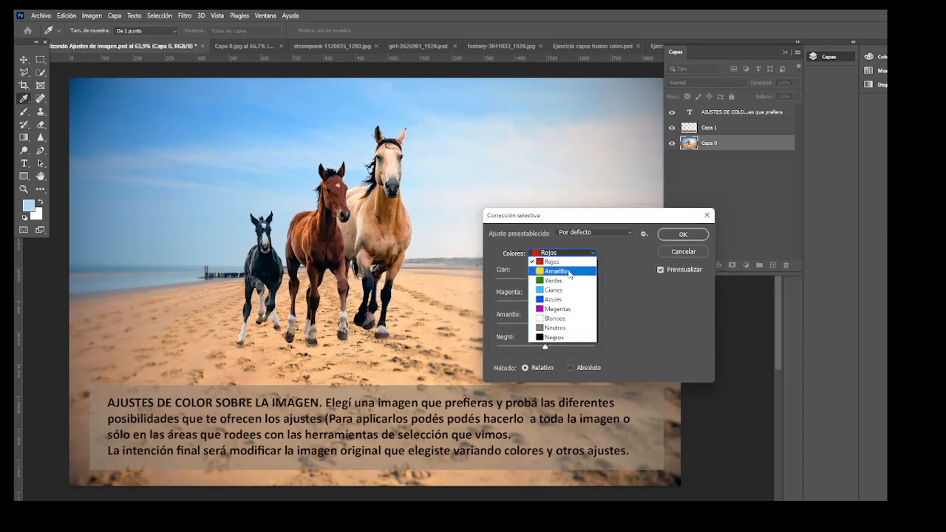
click(567, 291)
drag(545, 281, 590, 280)
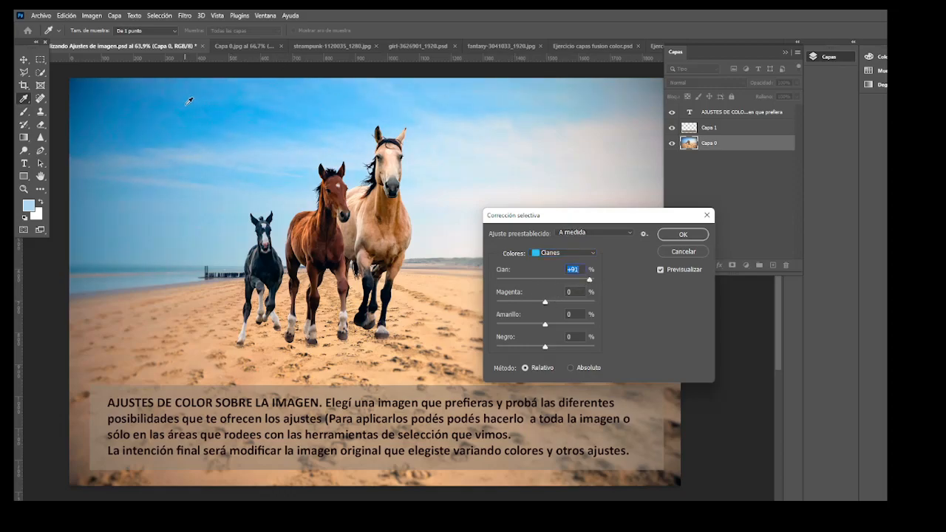
Set Magenta to +100% for Cianes, compare the photo with and without the preview, and reduce Magenta slightly.
click(660, 269)
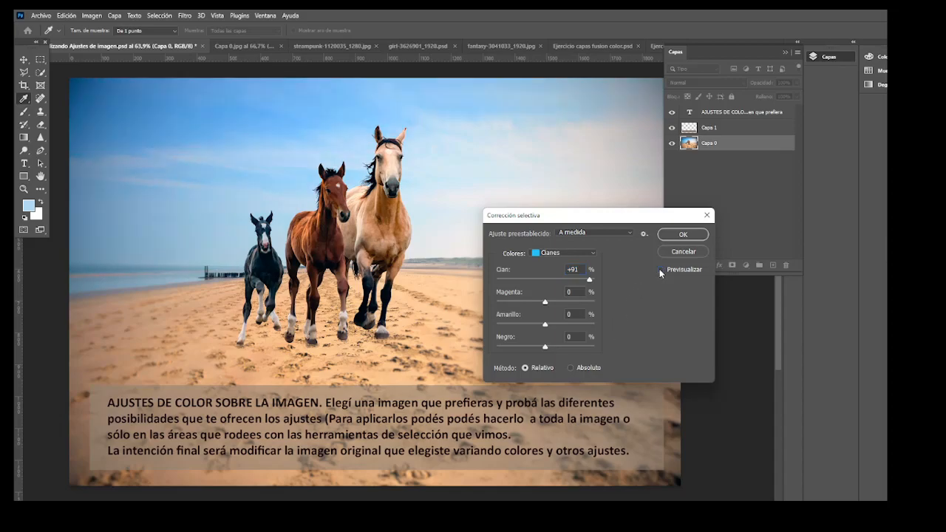
click(660, 270)
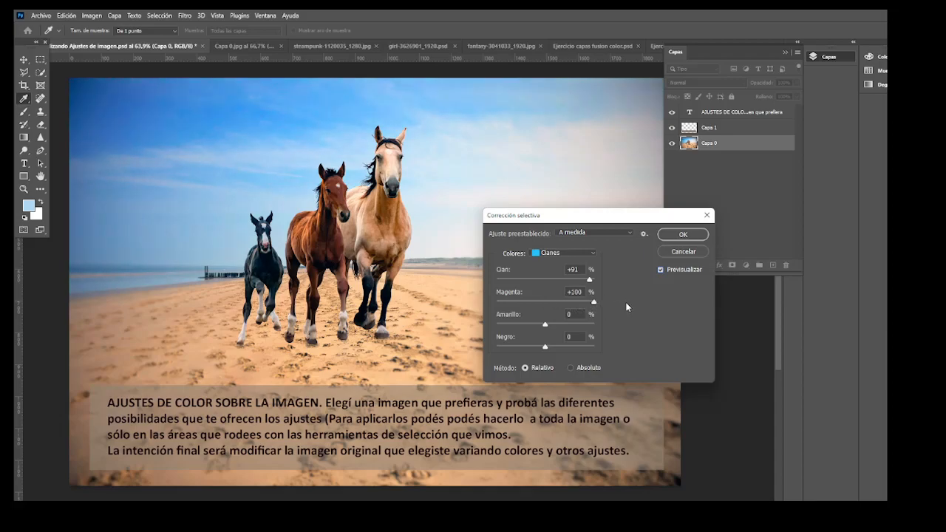
click(661, 270)
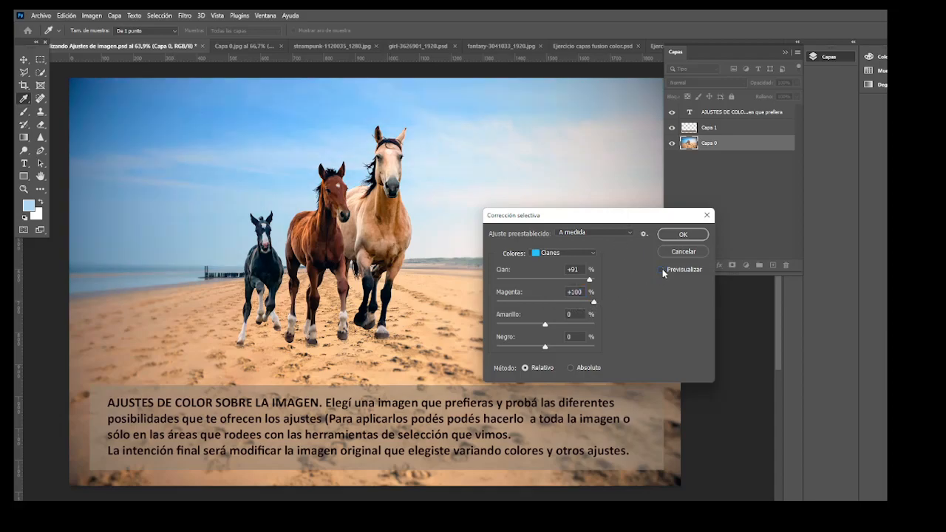
click(661, 270)
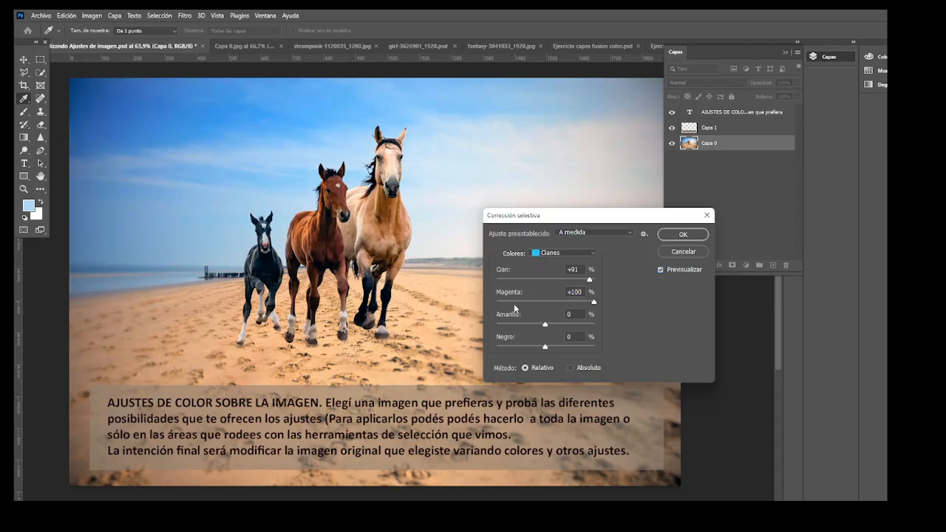
mouse_move(592, 303)
mouse_down()
mouse_move(558, 306)
mouse_move(584, 304)
mouse_up()
For the Neutros colour range in Corrección selectiva, set Magenta to +4%, Amarillo to +17% and Negro to +3%.
click(571, 252)
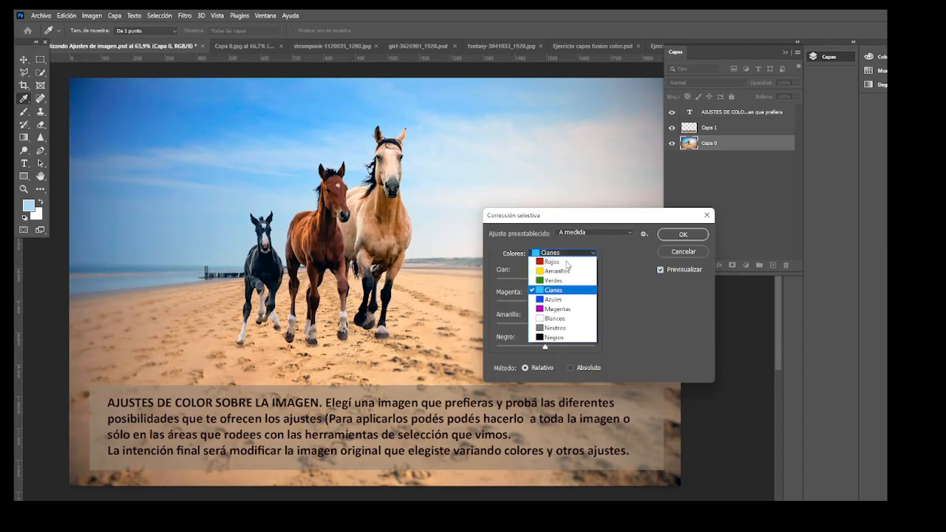
click(578, 330)
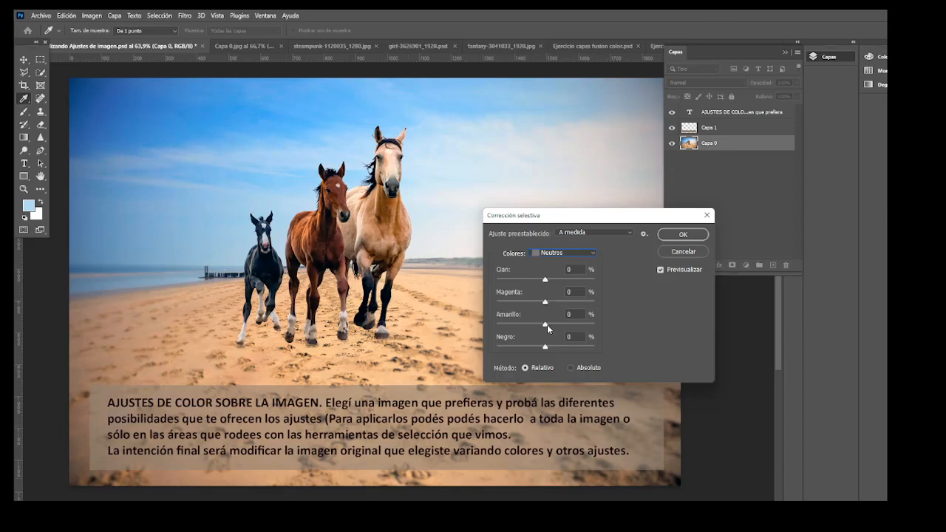
mouse_move(556, 329)
mouse_down()
mouse_move(575, 334)
mouse_move(546, 328)
mouse_up()
click(594, 250)
click(551, 329)
drag(557, 326, 547, 348)
click(553, 346)
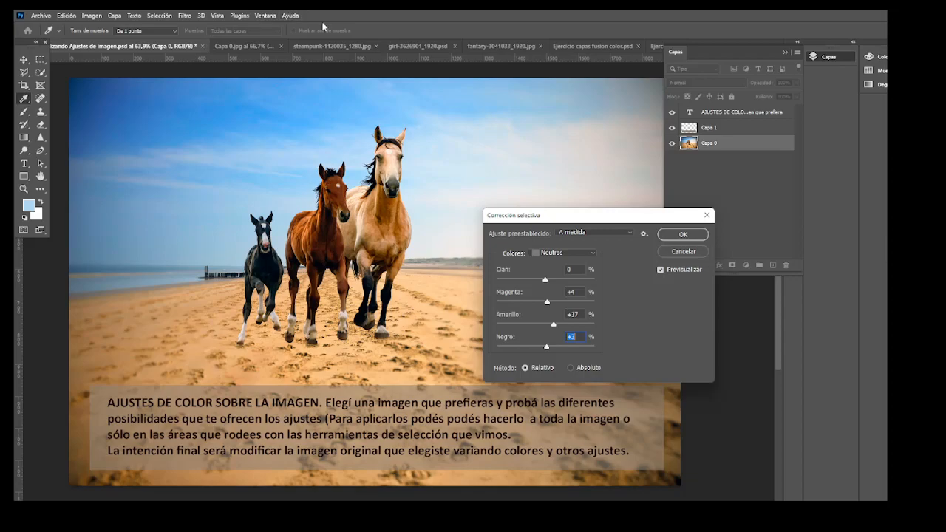
Show the Información readout over the photo, cancel Corrección selectiva, and close the readout.
click(263, 15)
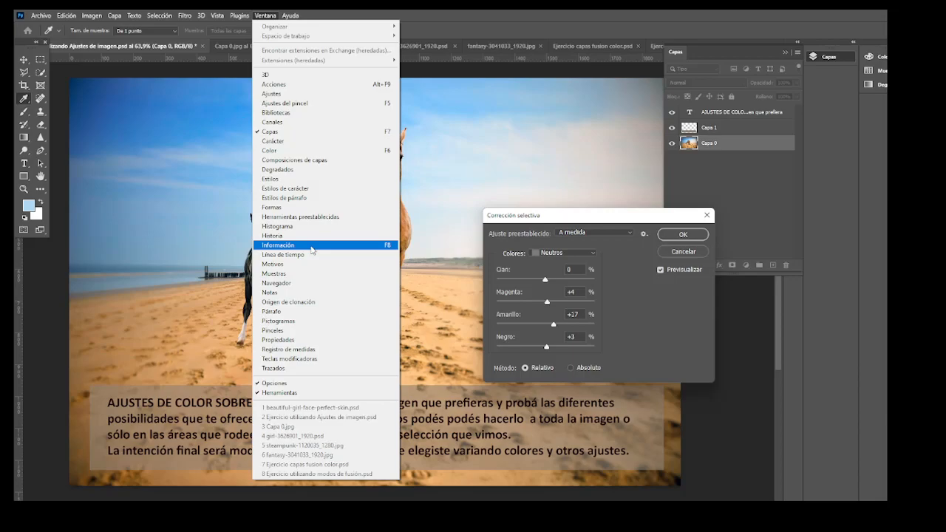
click(311, 249)
drag(700, 52, 461, 100)
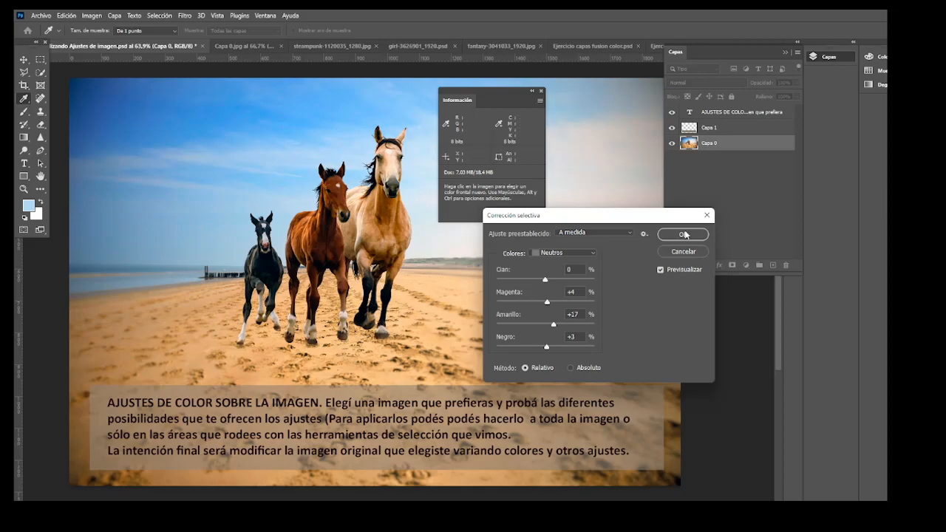
click(684, 252)
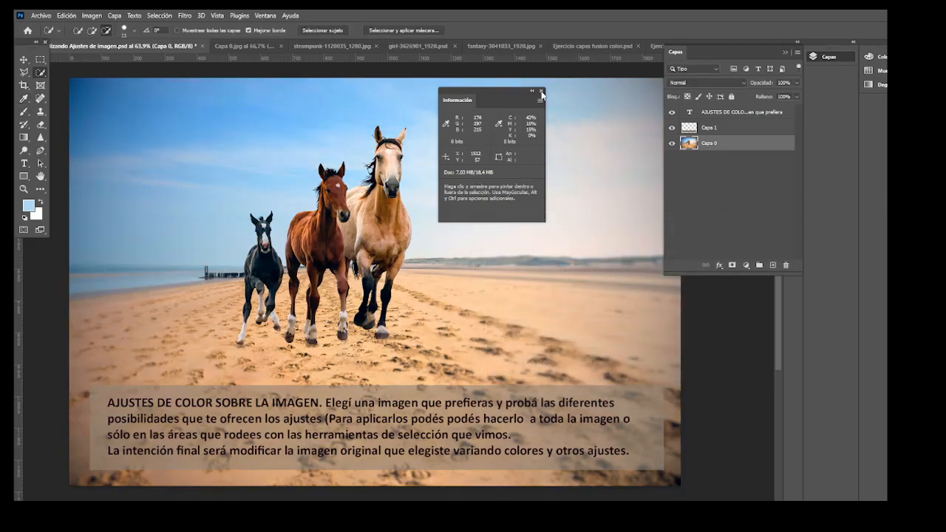
click(542, 91)
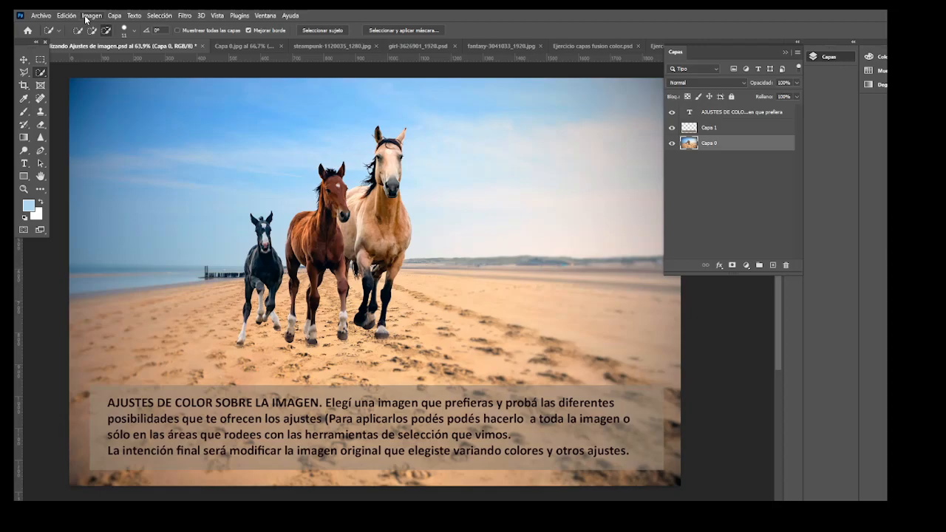
Start Sombras/Iluminaciones on the horse photo and set Sombras to Cantidad 33%, Tono 36% and Radio 67 px.
click(90, 16)
mouse_move(94, 41)
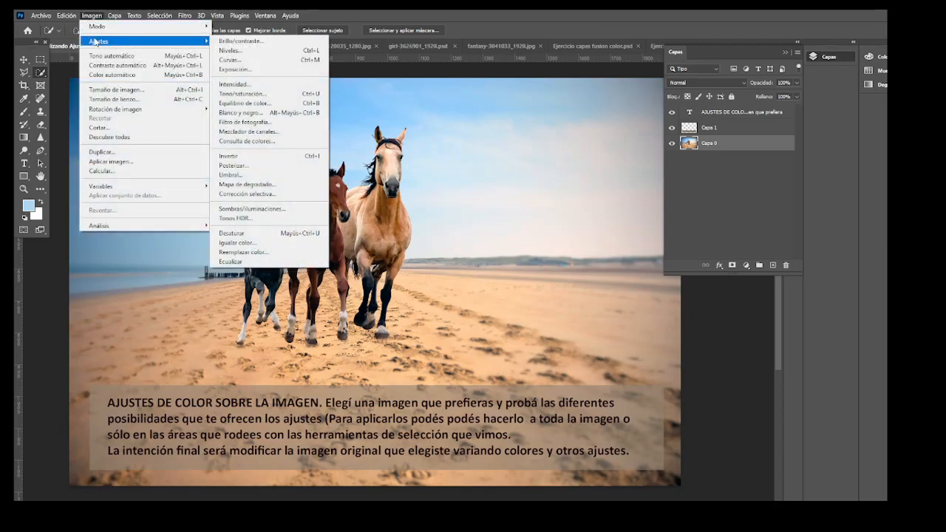
click(289, 214)
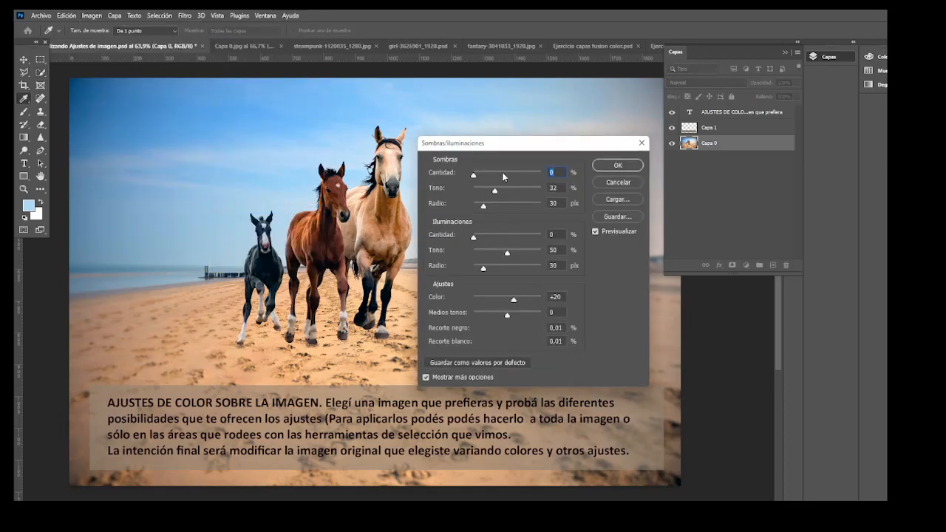
mouse_move(477, 176)
mouse_down()
mouse_move(498, 179)
mouse_move(477, 178)
mouse_up()
drag(468, 145, 489, 97)
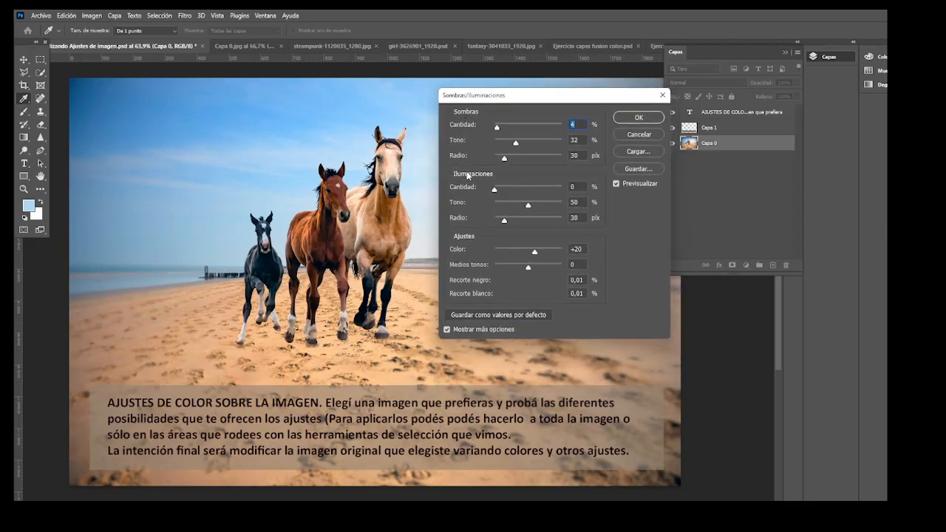
drag(497, 127, 516, 128)
mouse_move(516, 142)
mouse_down()
mouse_move(534, 145)
mouse_move(502, 160)
mouse_move(535, 162)
mouse_move(507, 161)
mouse_move(527, 159)
mouse_move(517, 158)
mouse_up()
Raise the Cantidad for Iluminaciones, set its Tono to 43%, compare the photo with and without the preview, and cancel the adjustment.
drag(495, 192, 528, 192)
click(617, 183)
click(617, 183)
drag(488, 104, 607, 153)
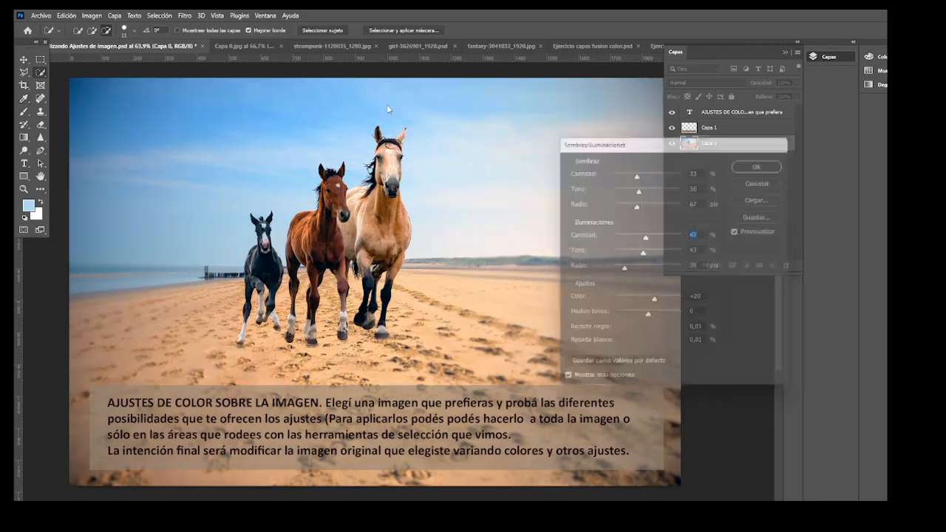
click(92, 15)
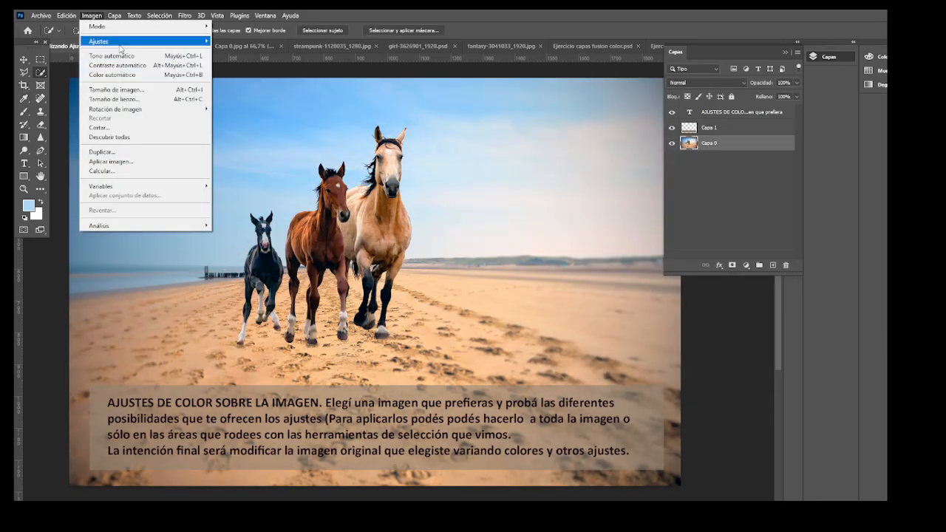
mouse_move(120, 43)
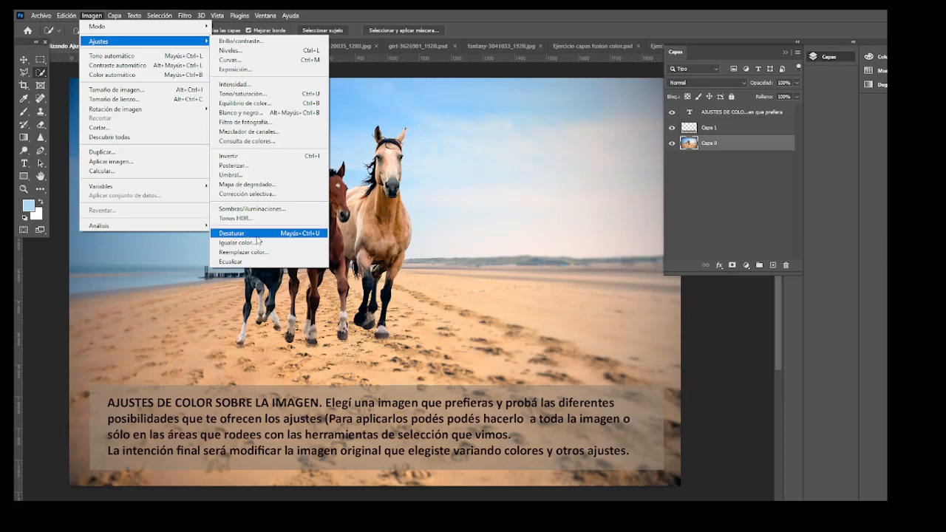
click(259, 242)
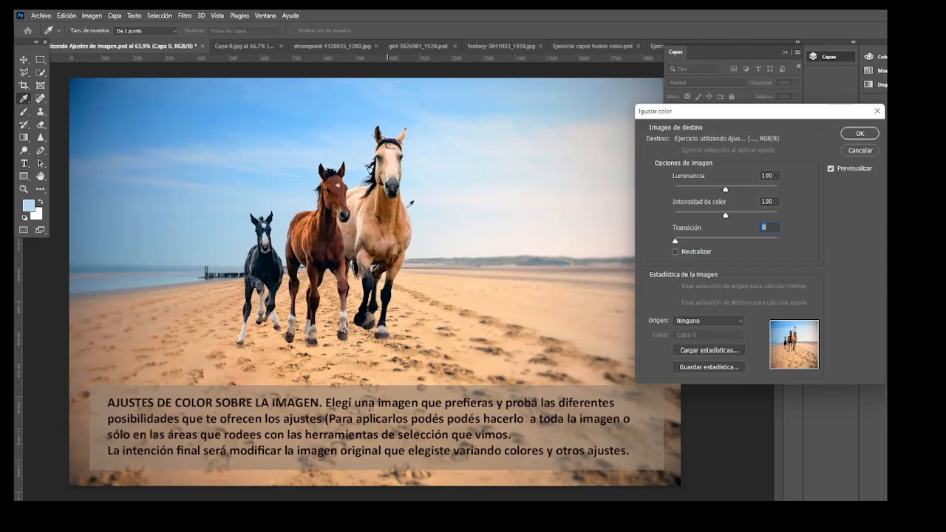
drag(688, 116, 534, 87)
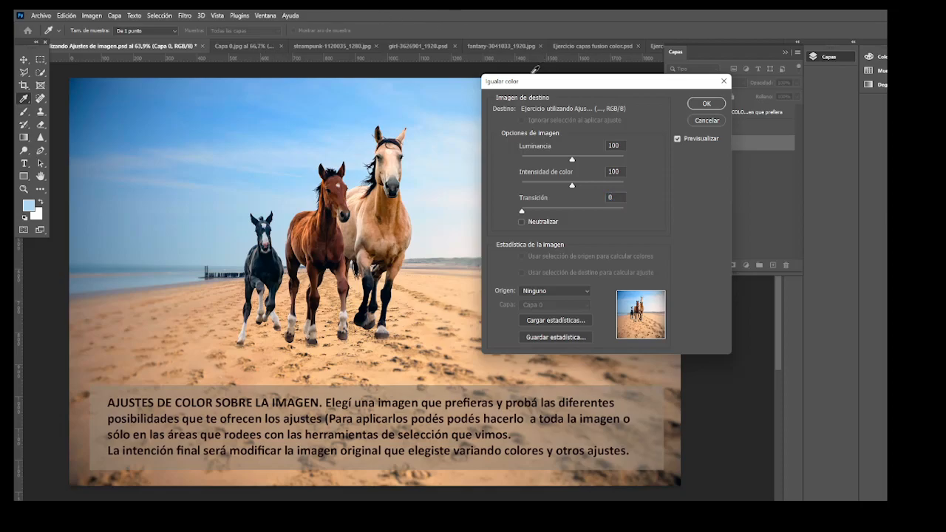
click(707, 120)
Check the Capa 0.jpg document, return to the horse photo, and start Igualar color with Capa 0.jpg as Origen.
click(244, 46)
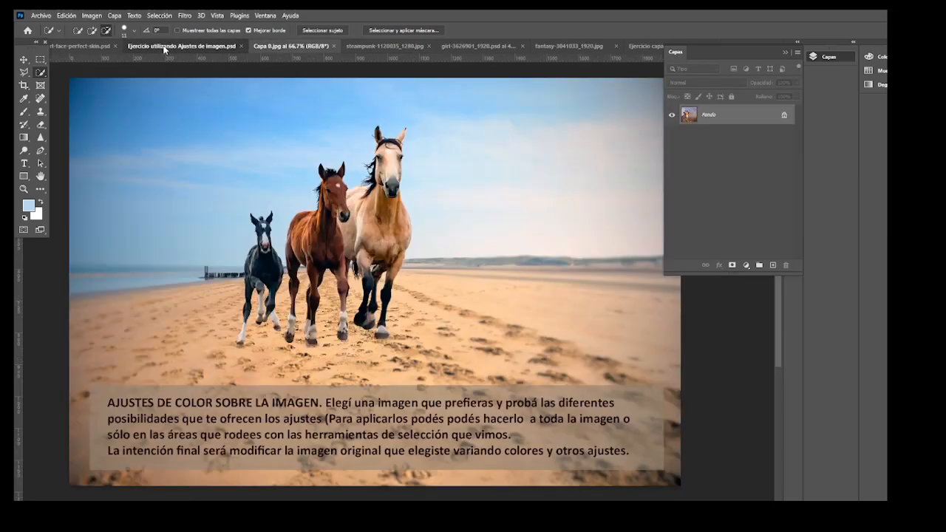
click(166, 46)
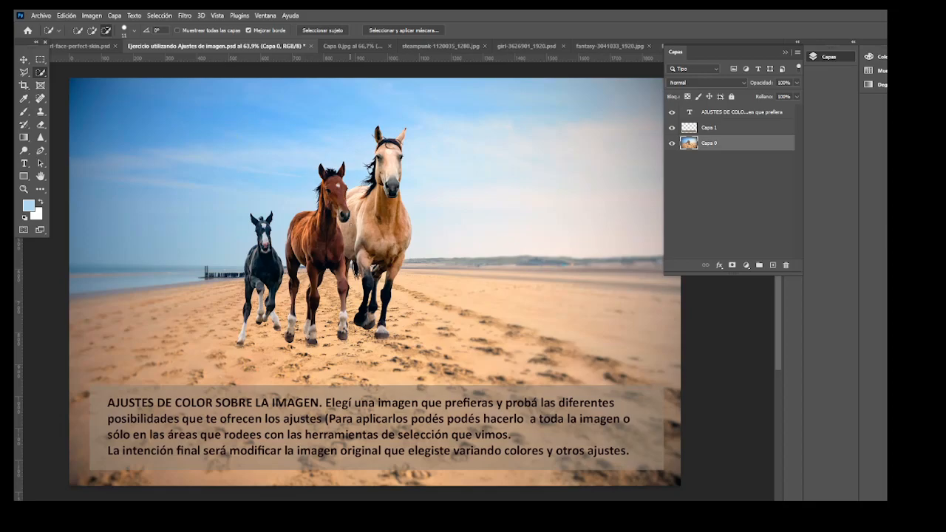
click(91, 16)
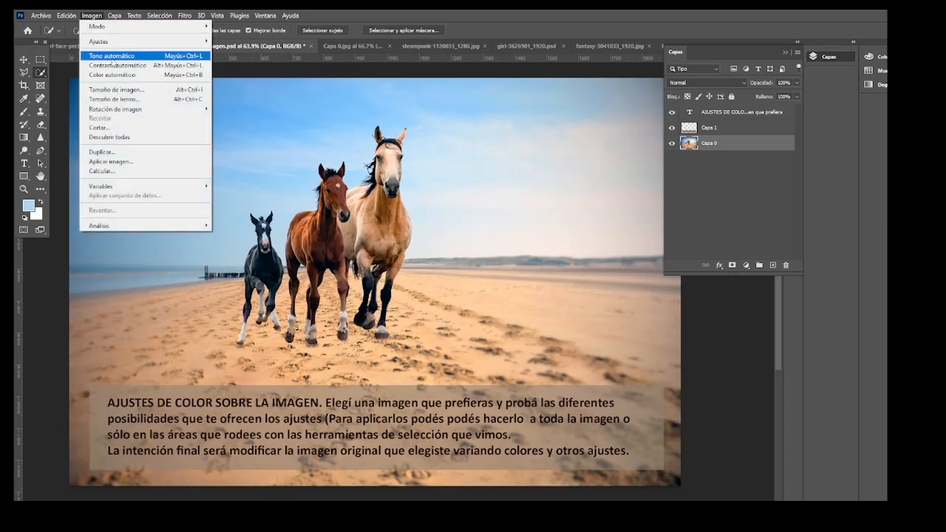
mouse_move(111, 42)
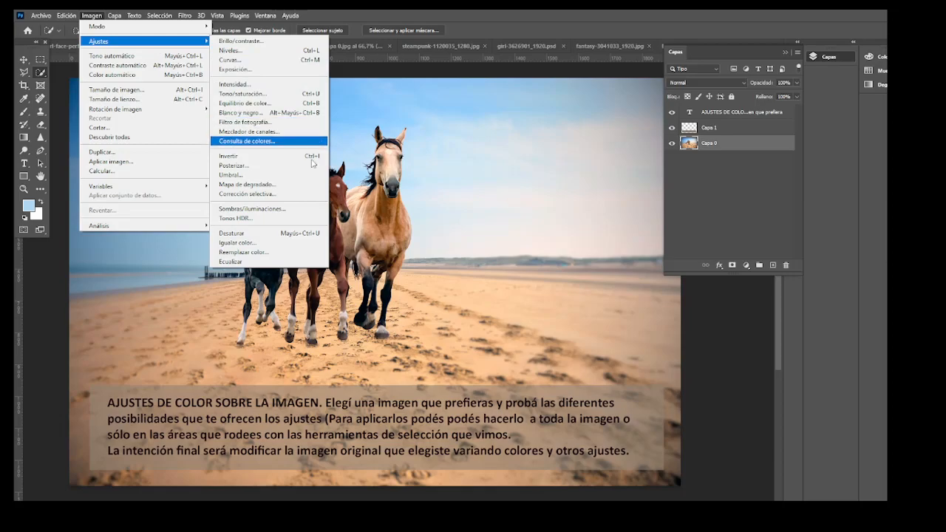
click(296, 242)
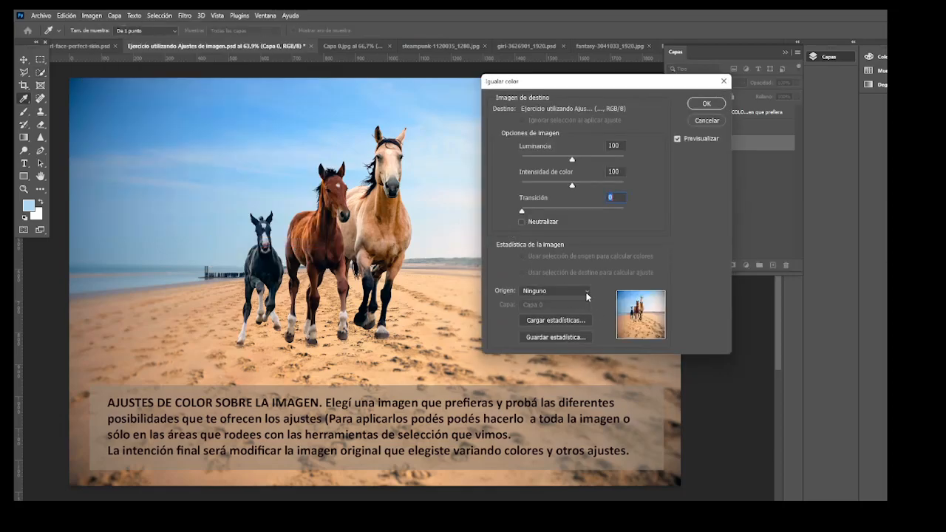
click(586, 293)
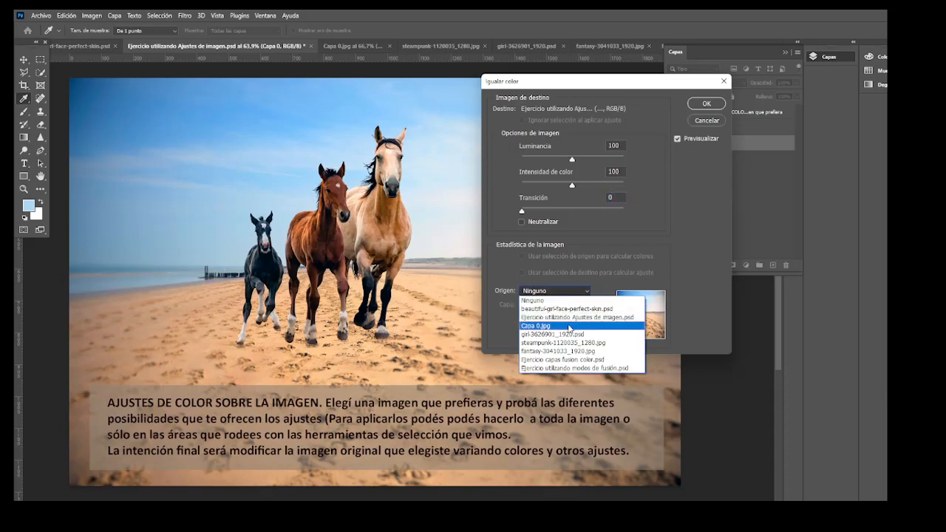
click(569, 326)
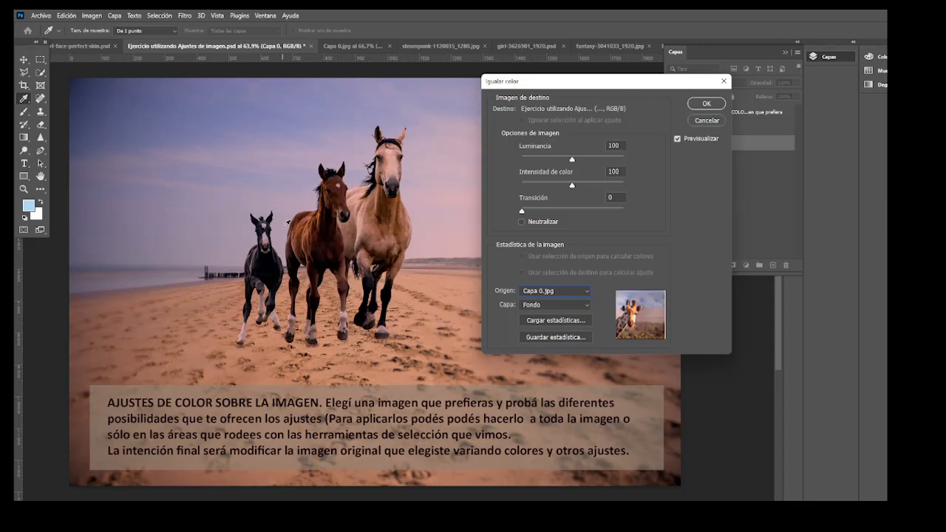
In Igualar color, set Luminancia to 93 and Intensidad de color to 133, trying Transición at 47 before returning it to 0.
mouse_move(573, 161)
mouse_down()
mouse_move(556, 157)
mouse_move(589, 157)
mouse_up()
drag(589, 158, 590, 185)
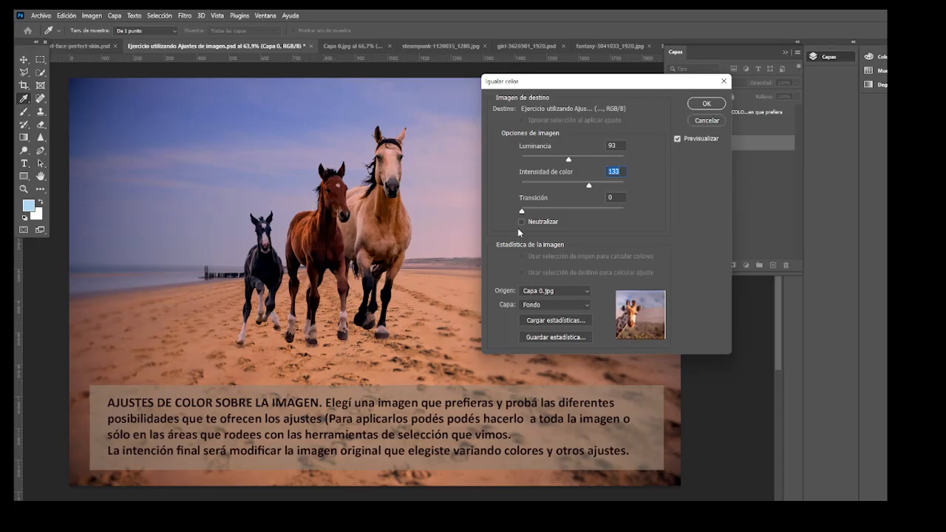
drag(523, 212, 570, 210)
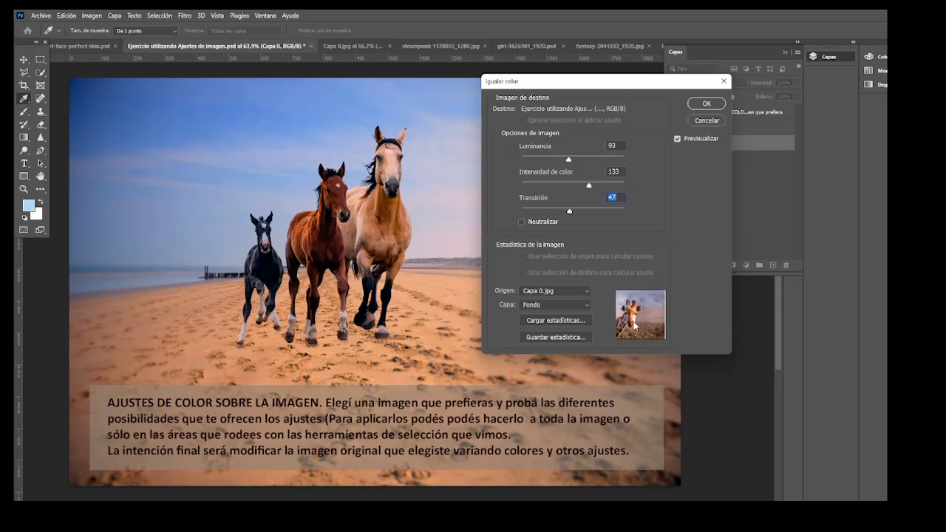
drag(569, 211, 519, 215)
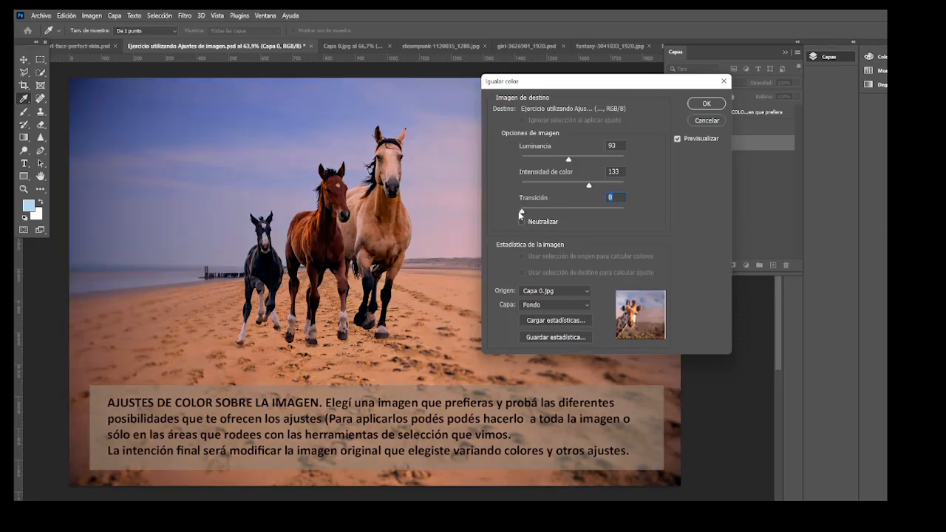
mouse_move(522, 212)
mouse_down()
mouse_move(576, 209)
mouse_move(512, 210)
mouse_up()
Keep Capa 0.jpg as Origen, set Transición to 47, compare the photo with and without the preview, and cancel Igualar color.
click(574, 293)
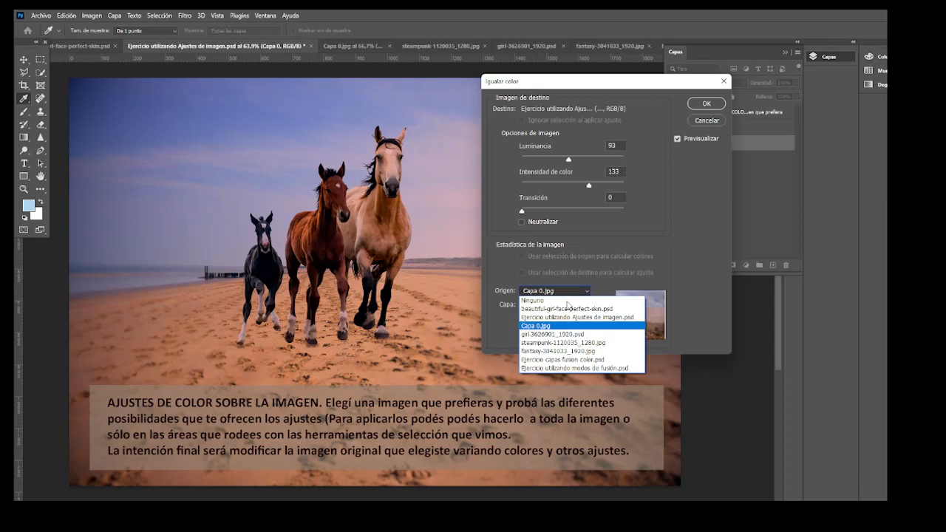
click(549, 327)
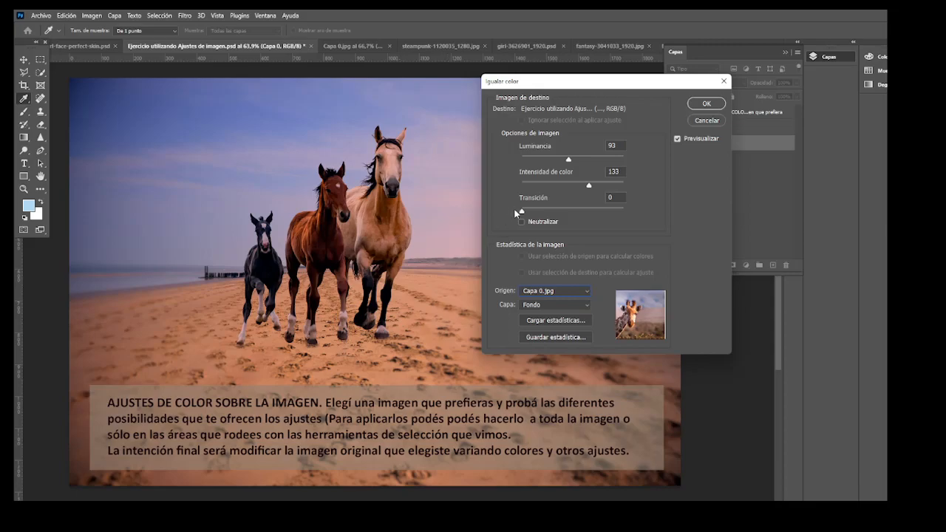
drag(524, 211, 570, 212)
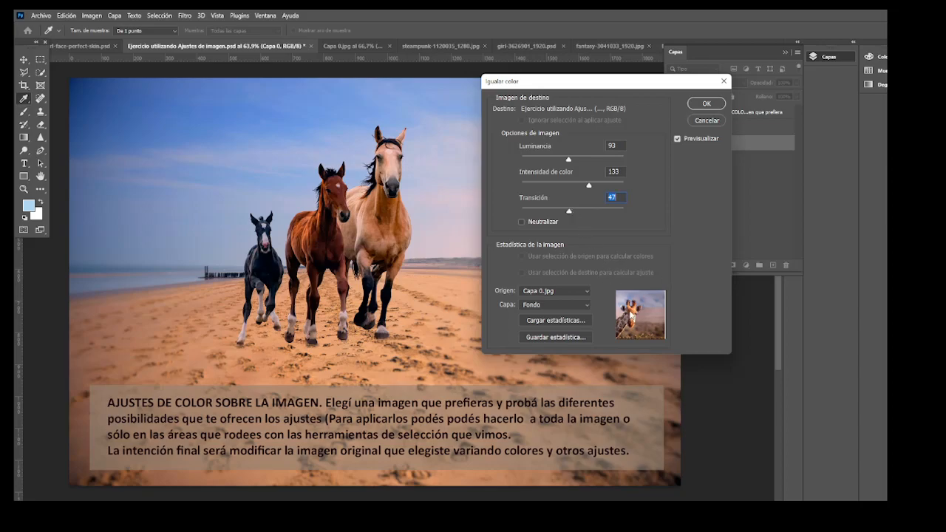
click(676, 138)
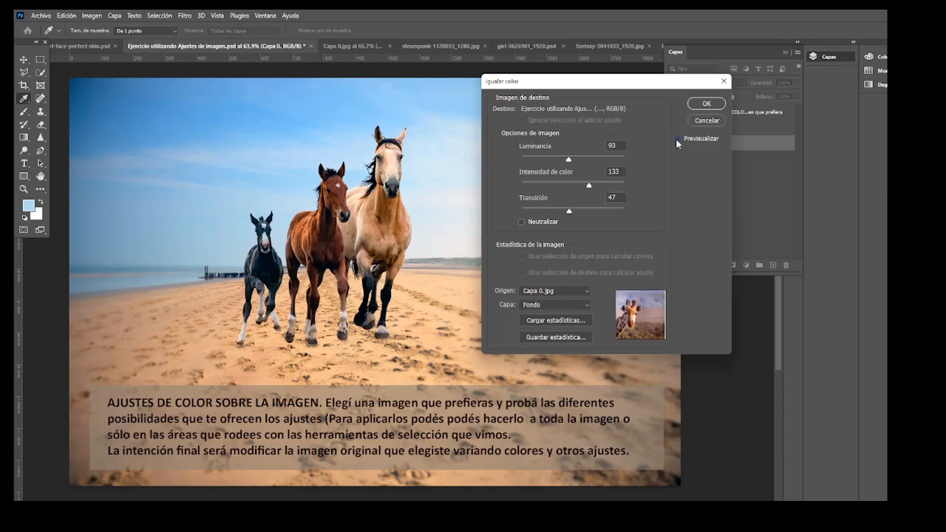
click(676, 139)
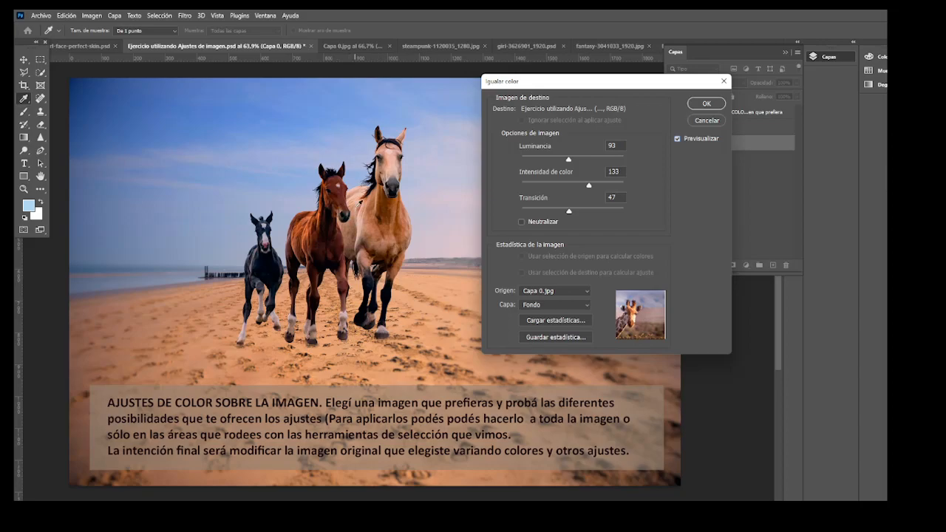
click(707, 122)
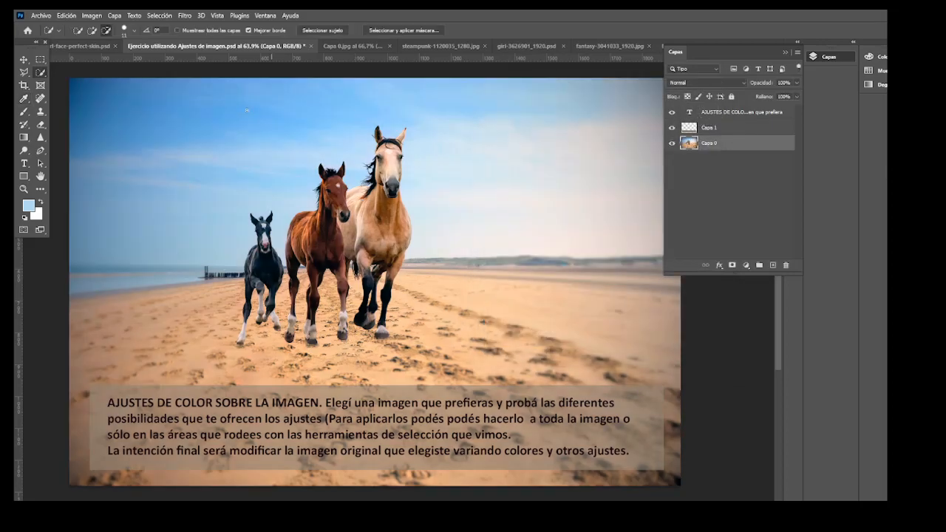
Try Desaturar on the horse photo and undo it.
click(94, 15)
mouse_move(145, 47)
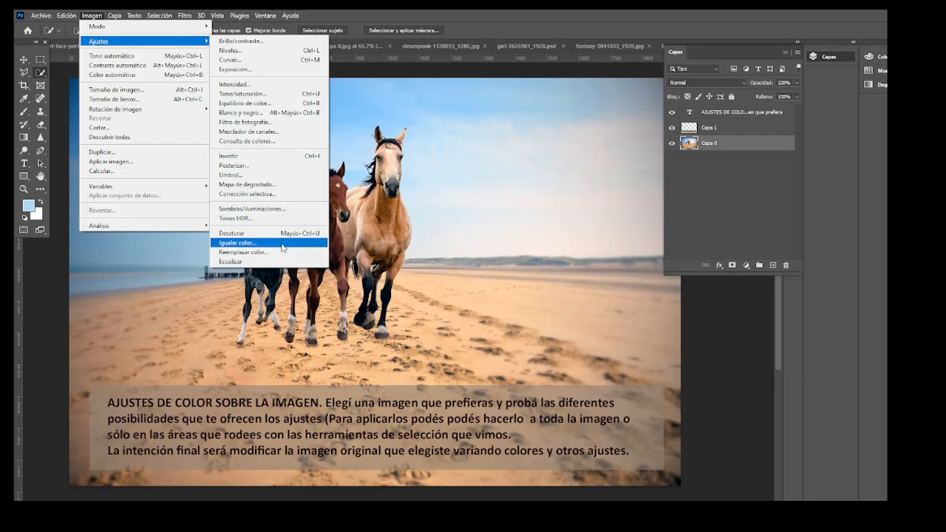
click(240, 233)
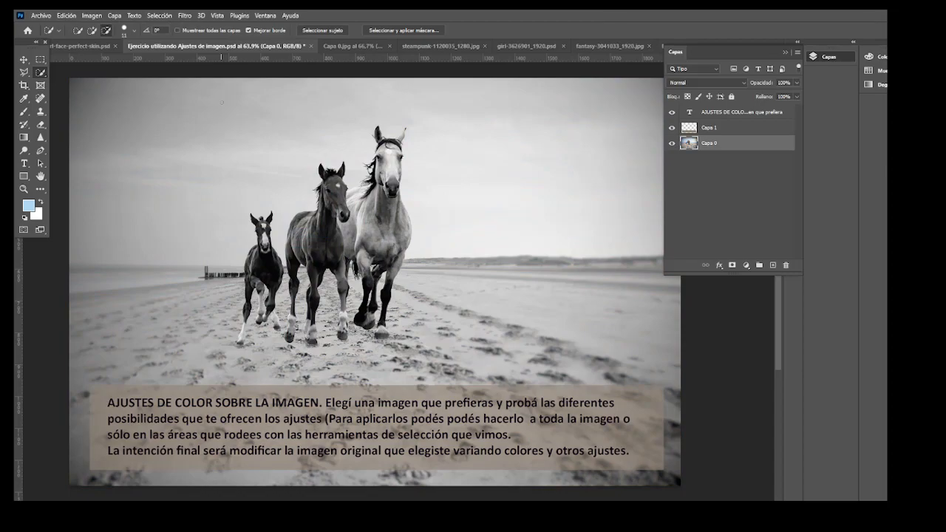
key(ctrl+z)
Start Igualar color on the horse photo with beautiful-girl-face-perfect-skin.psd as Origen and Fondo as Capa.
click(92, 15)
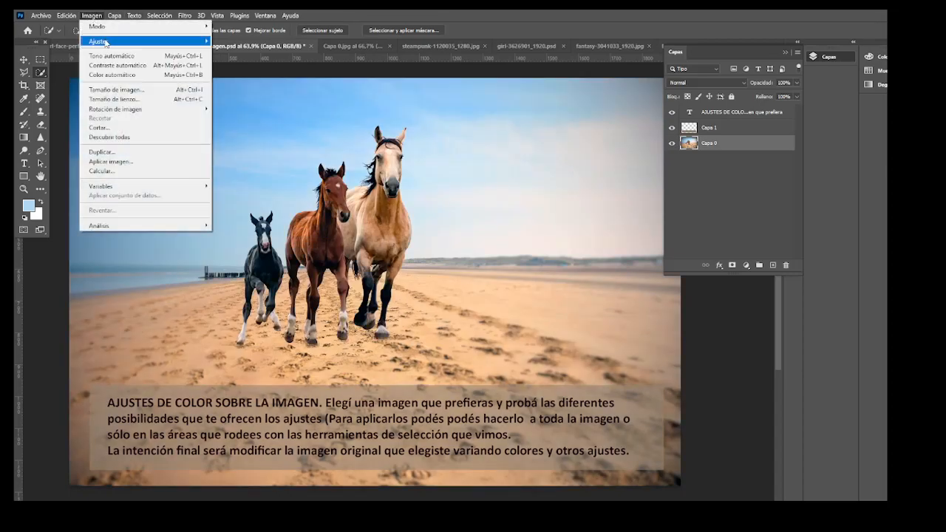
mouse_move(105, 42)
click(244, 243)
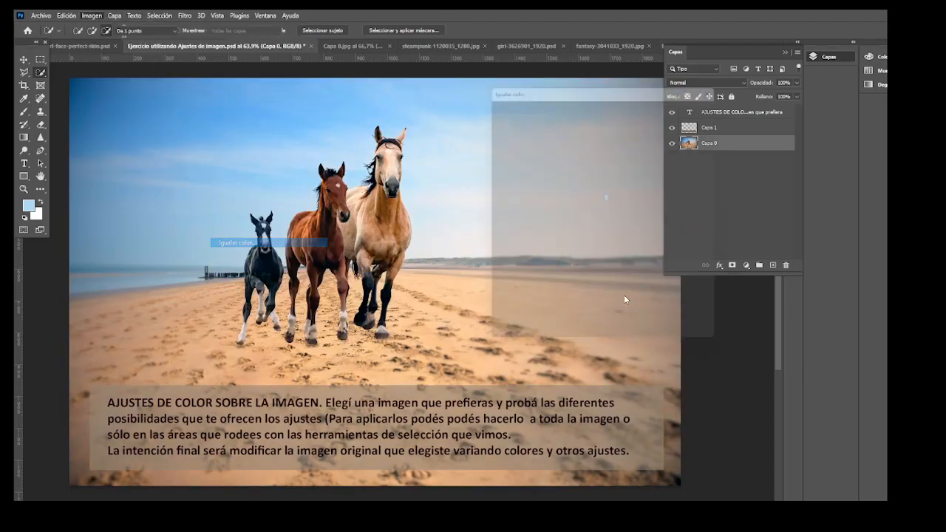
click(551, 292)
click(553, 305)
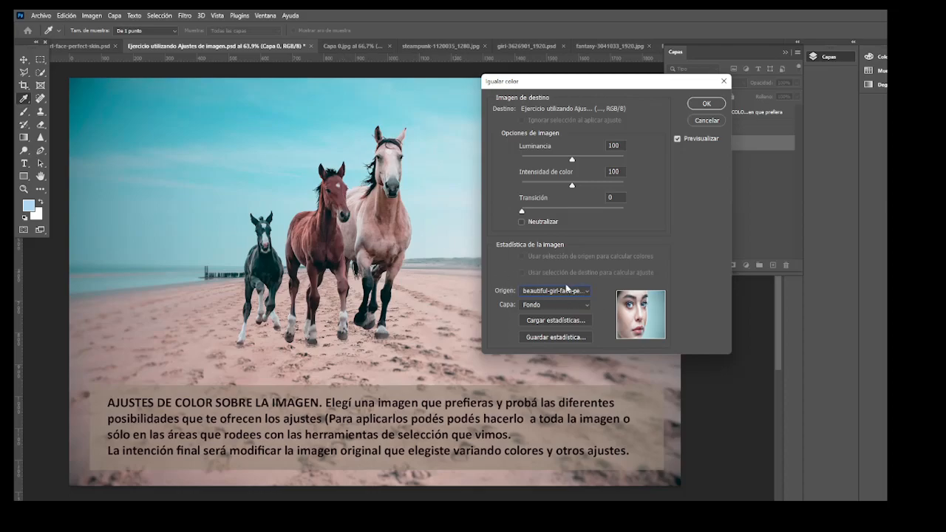
Try Ejercicio utilizando Ajustes de imagen.psd and girl-3626901_1920.psd as Origen for the color match.
click(586, 292)
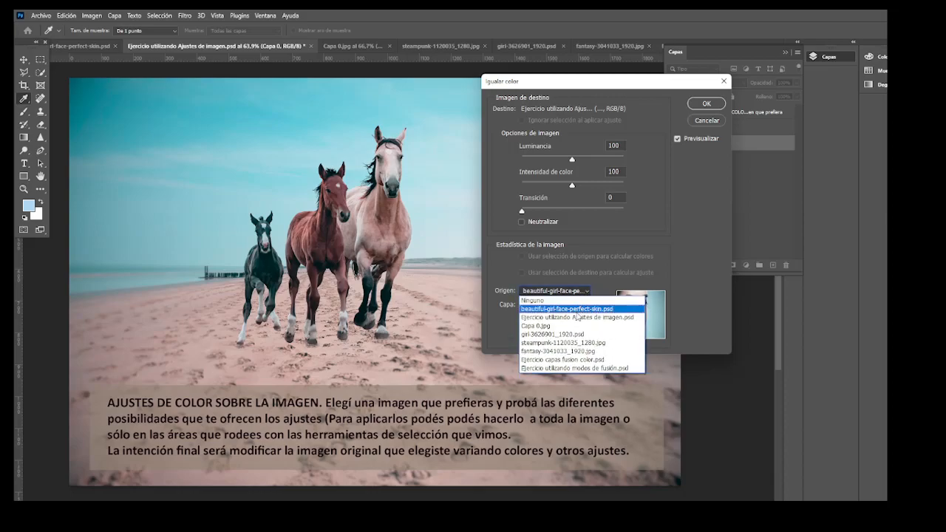
click(576, 317)
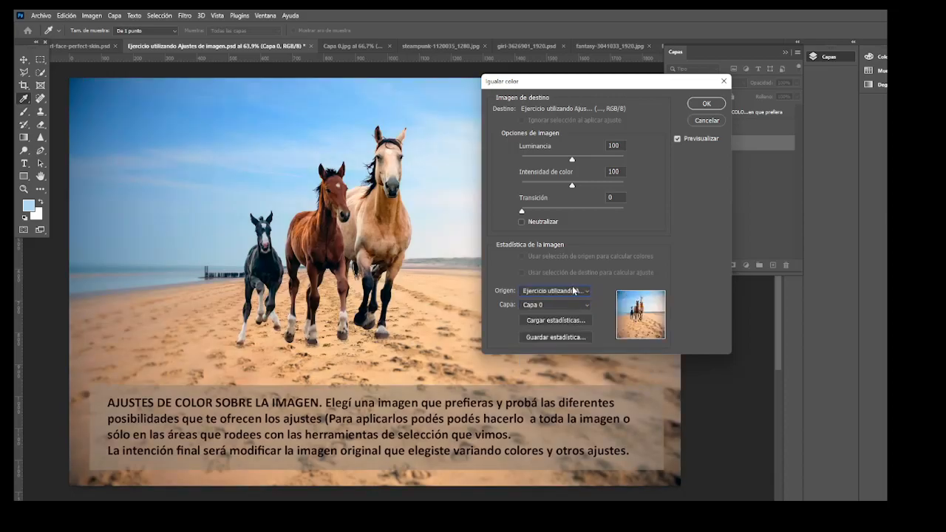
click(555, 291)
click(538, 332)
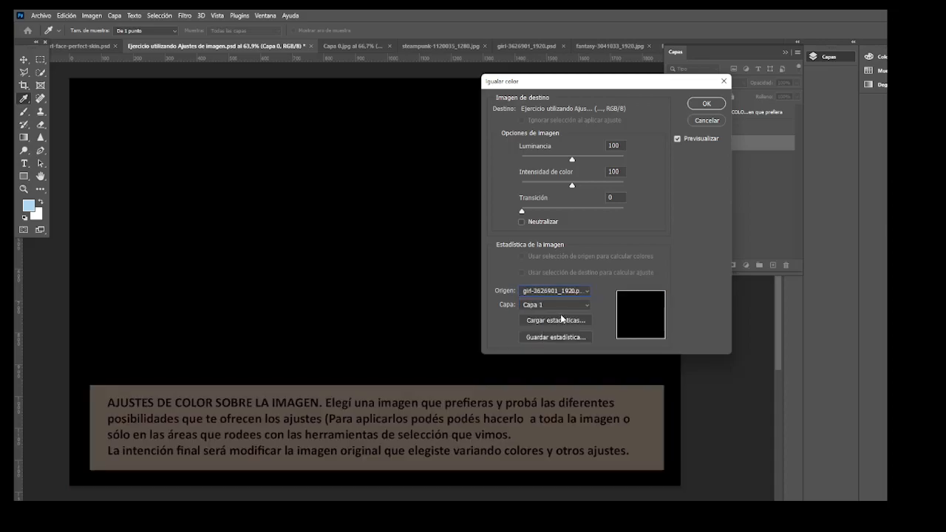
Use steampunk-1120035_1280.jpg as Origen and set Luminancia to 156, Intensidad de color to 32 and Transición to 65.
click(564, 291)
click(539, 343)
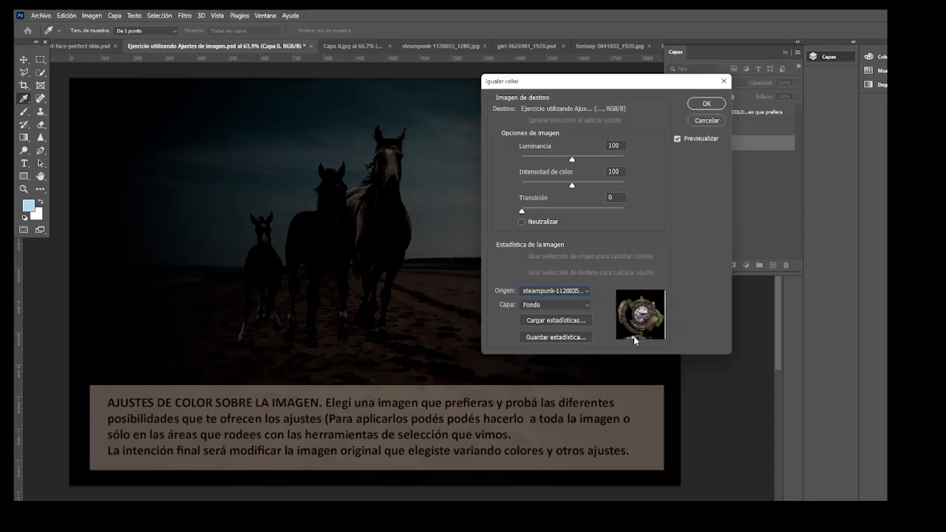
drag(572, 158, 577, 180)
drag(524, 210, 537, 186)
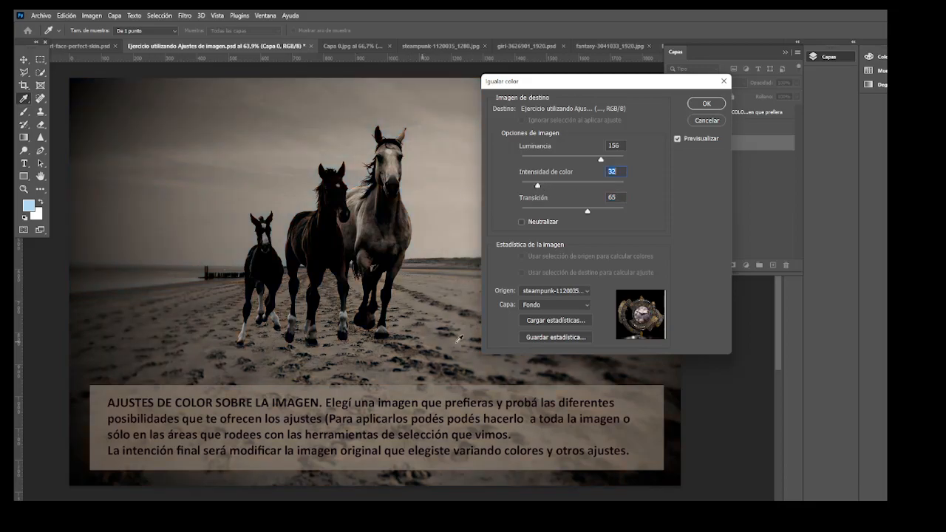
Try fantasy-3041033_1920.jpg, Ejercicio capas fusion color.psd and Ejercicio utilizando modos de fusión.psd as Origen.
click(578, 294)
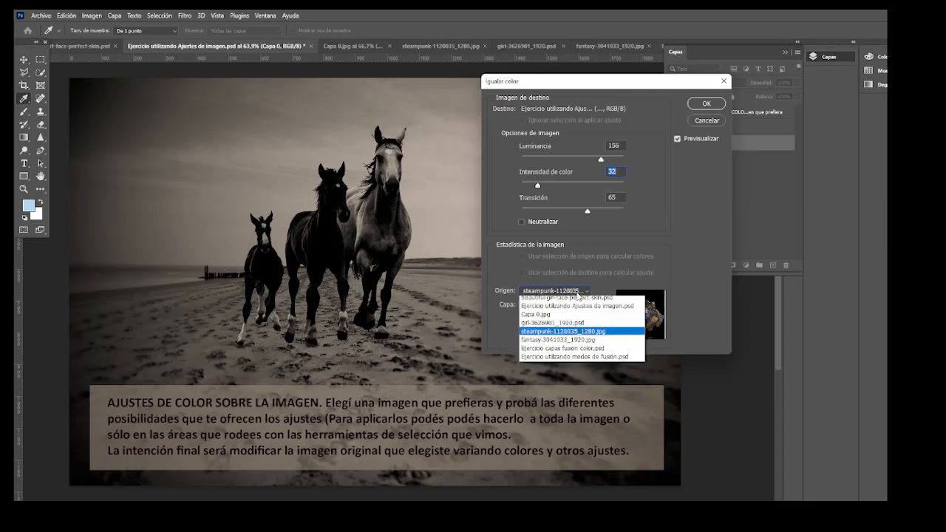
click(566, 351)
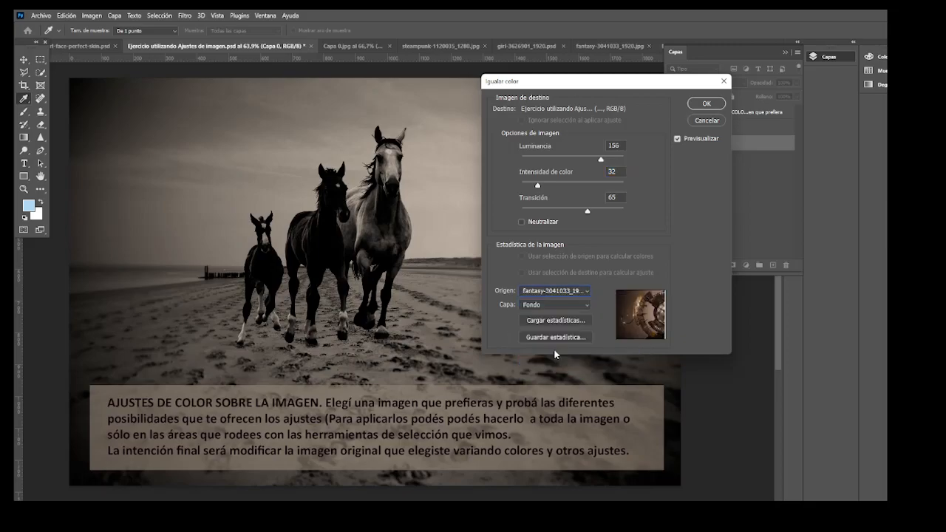
click(576, 292)
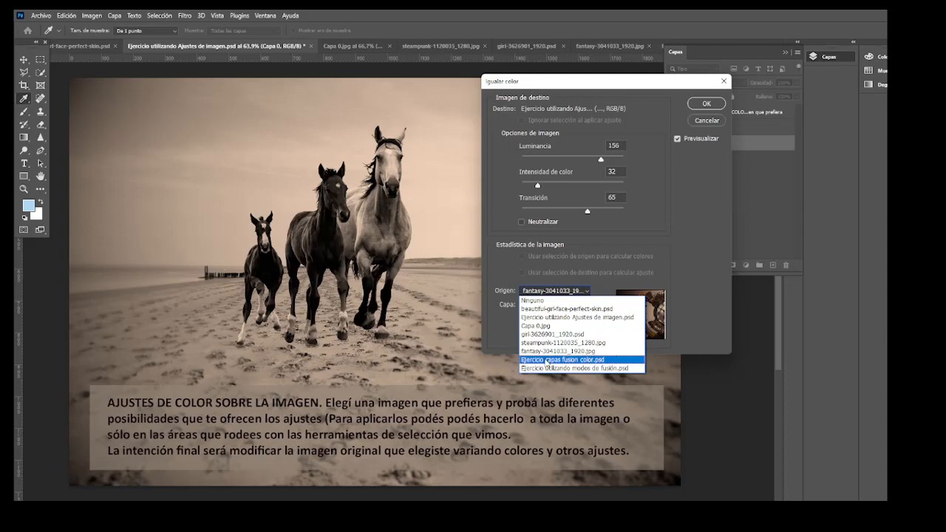
click(547, 360)
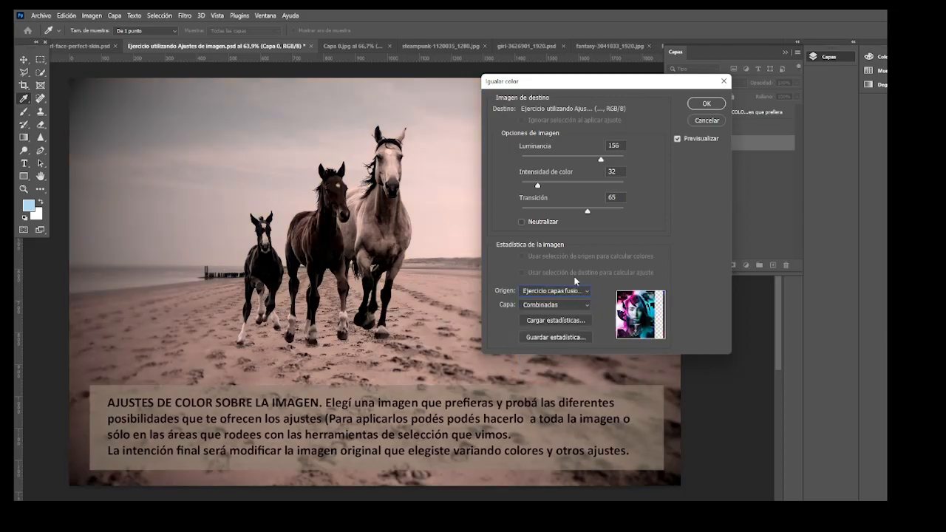
click(576, 292)
click(562, 317)
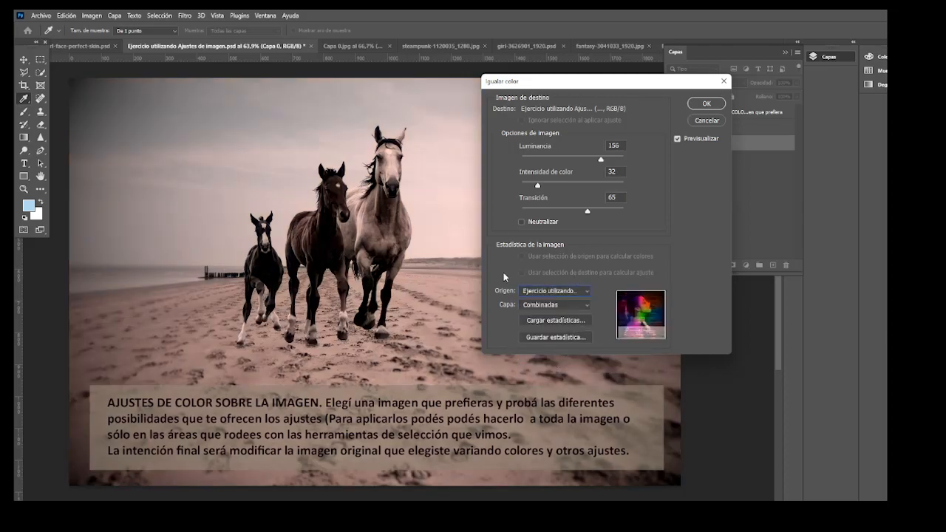
Try beautiful-girl-face-perfect-skin.psd, Ejercicio utilizando Ajustes de imagen.psd and girl-3626901_1920.psd as Origen with the current image options.
click(571, 291)
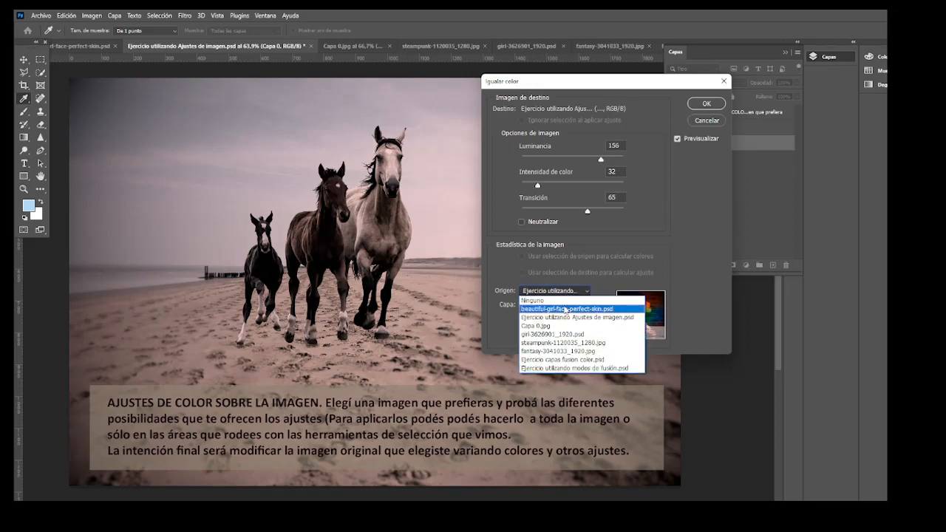
click(566, 309)
click(555, 292)
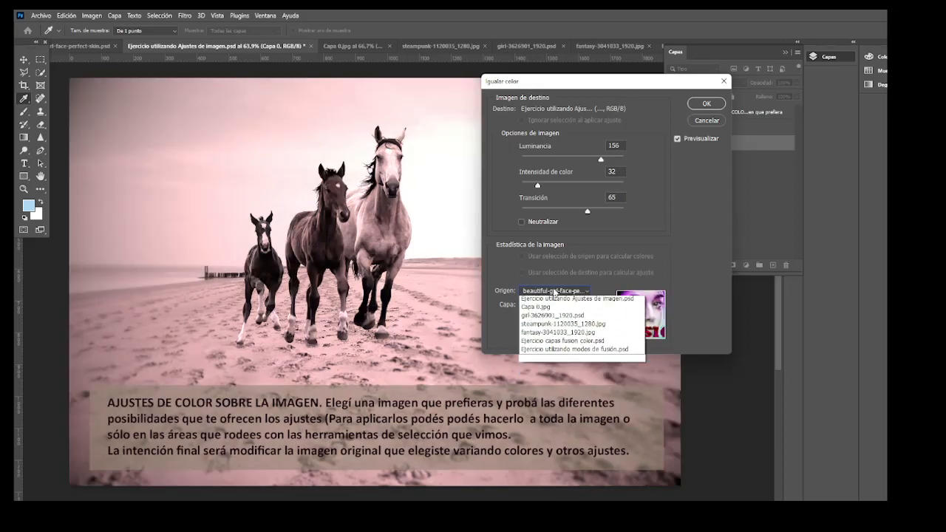
click(552, 317)
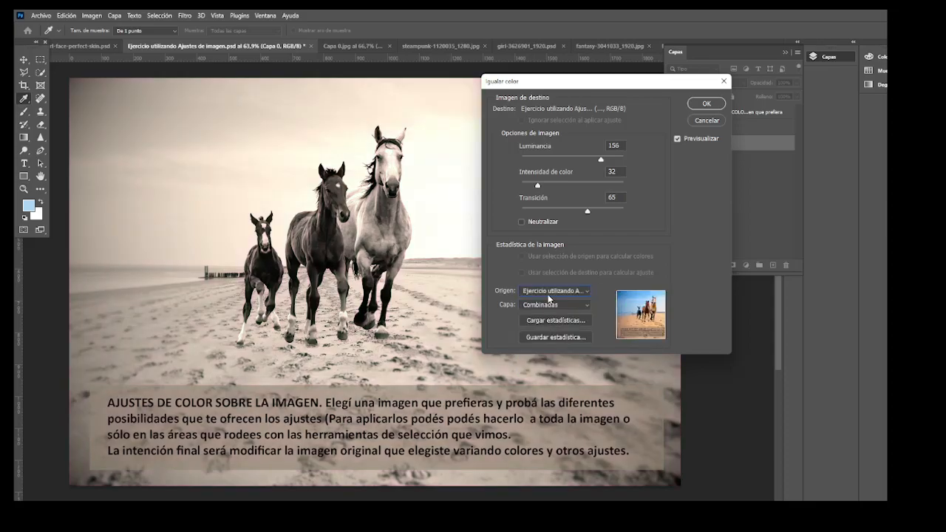
click(550, 292)
click(548, 337)
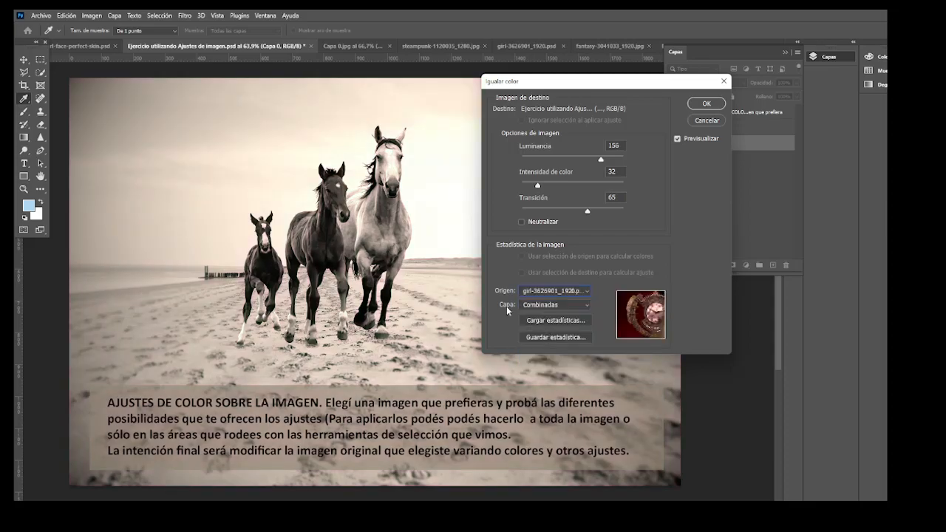
Switch Origen to steampunk-1120035_1280.jpg, then Ninguno, and finally beautiful-girl-face-perfect-skin.psd.
click(542, 292)
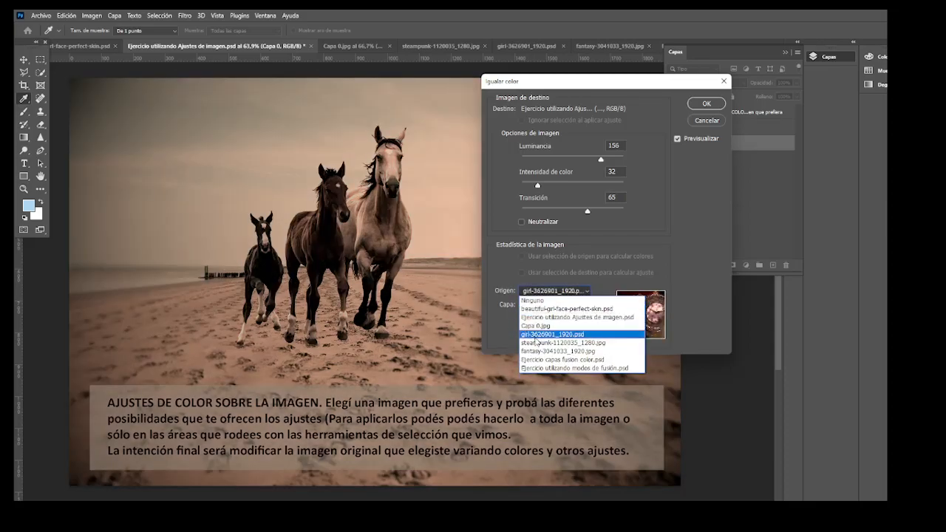
click(540, 343)
click(560, 292)
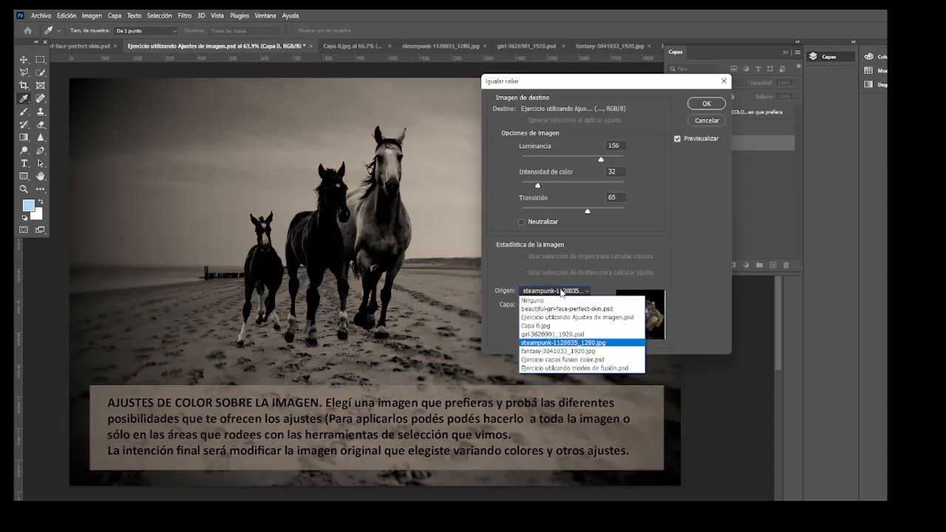
click(555, 298)
click(559, 293)
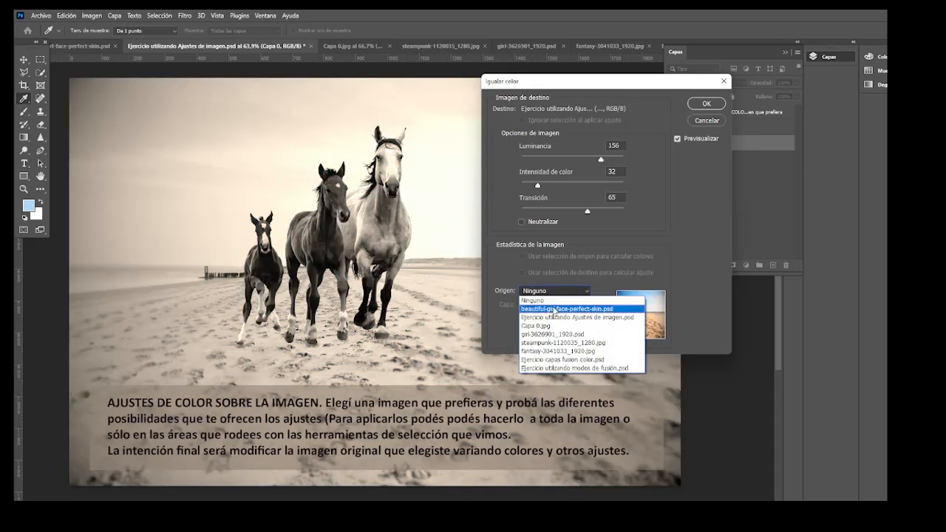
click(554, 307)
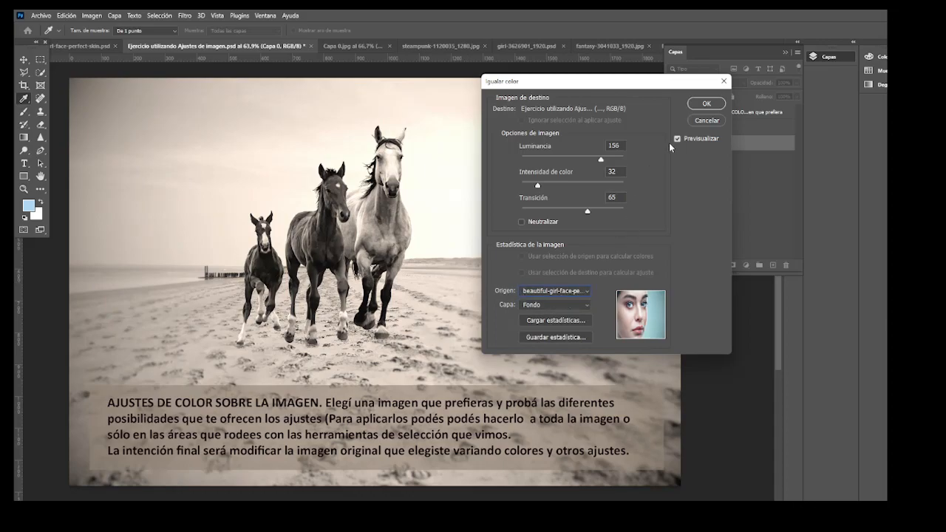
Restore the default Igualar color settings, preview beautiful-girl-face-perfect-skin.psd as Origen again, and cancel the adjustment.
alt+click(705, 121)
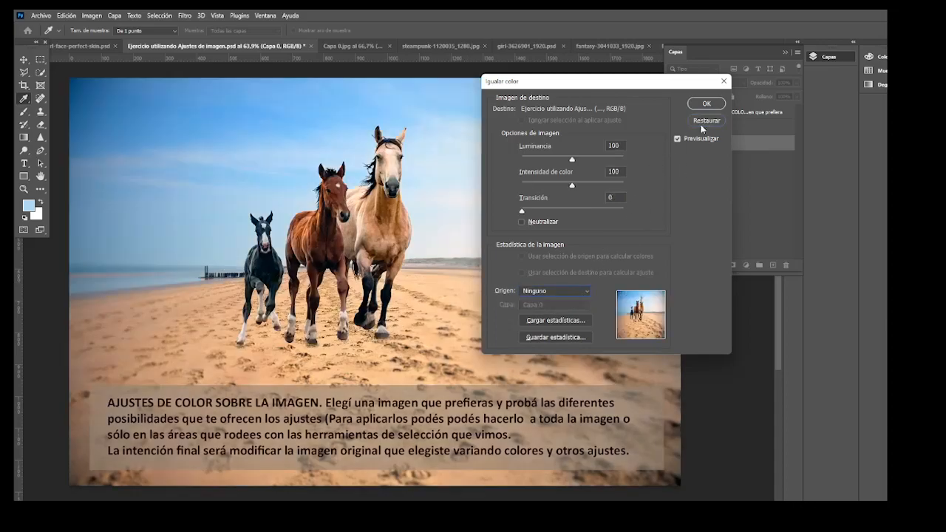
click(558, 289)
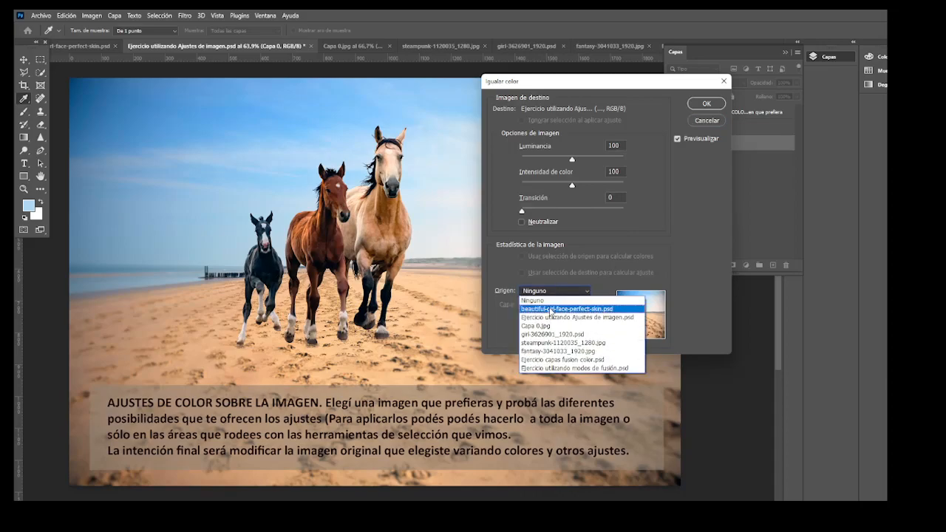
click(548, 302)
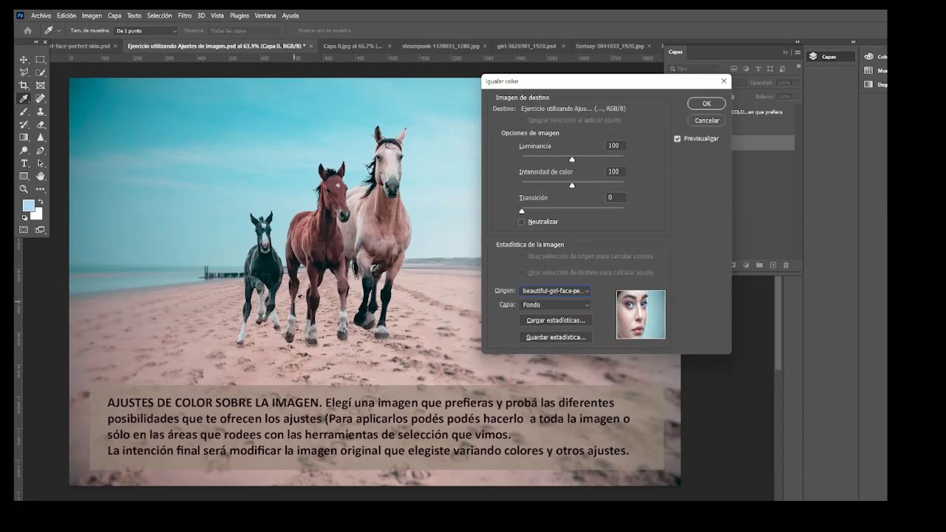
click(695, 123)
click(709, 122)
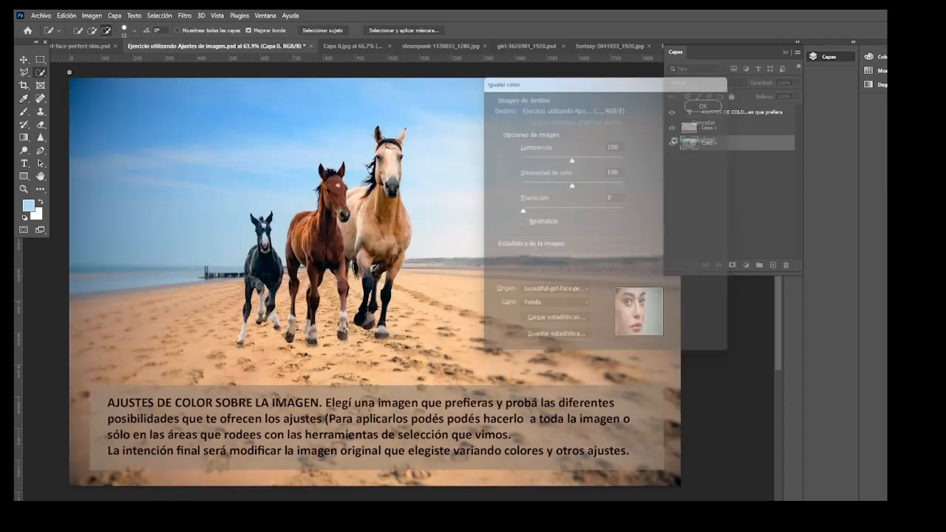
Start Reemplazar color on the horse photo, sample the blue of the sky and set Tono to +97.
click(92, 15)
mouse_move(105, 42)
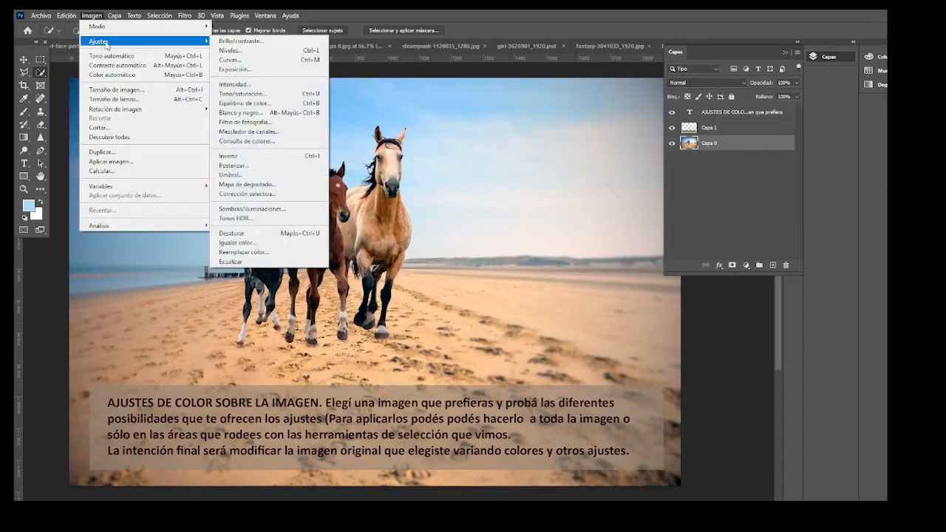
click(307, 256)
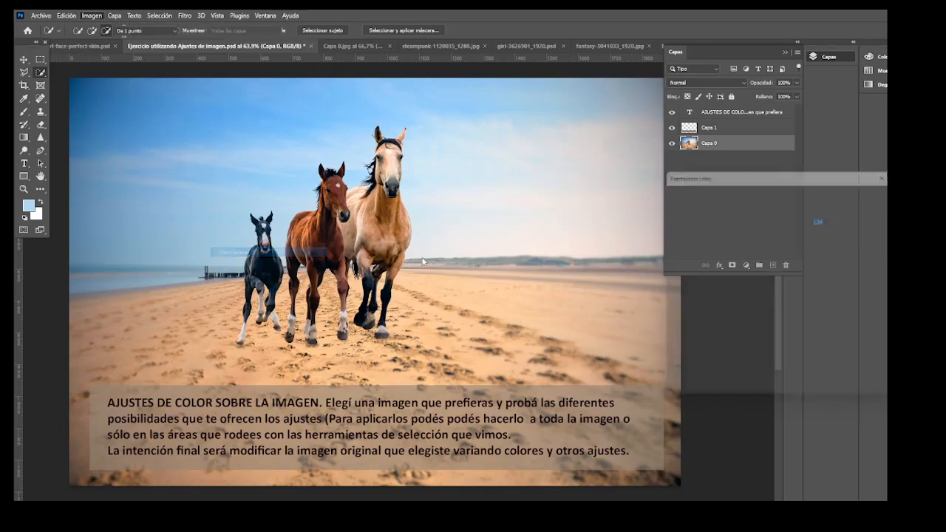
drag(744, 176, 550, 166)
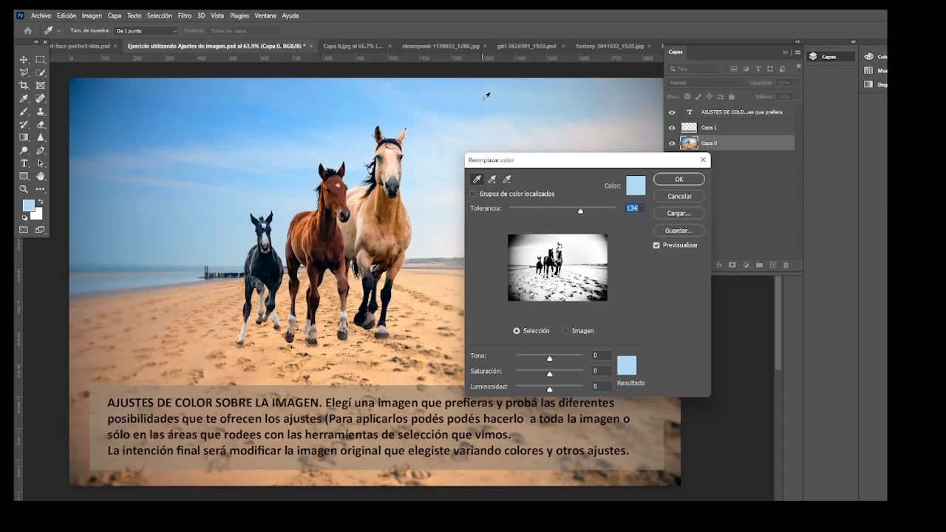
click(138, 120)
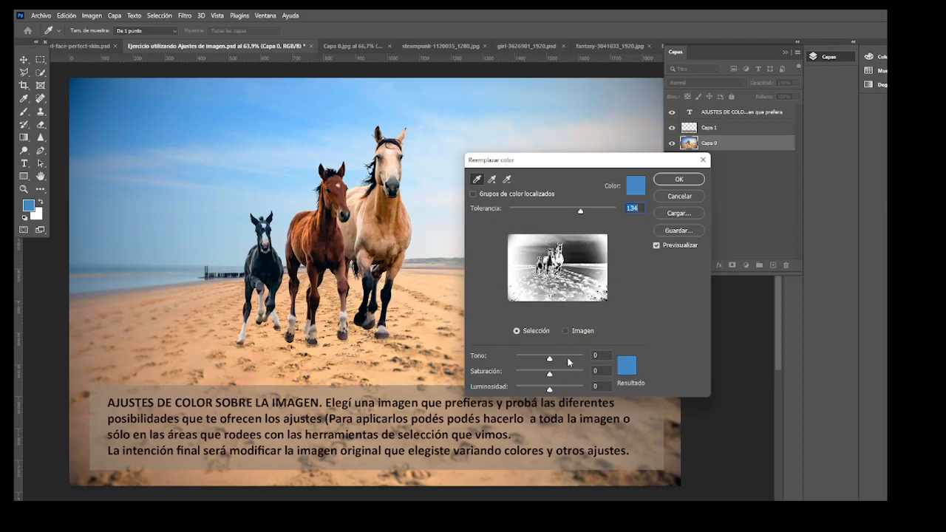
drag(550, 360, 567, 360)
drag(508, 167, 608, 115)
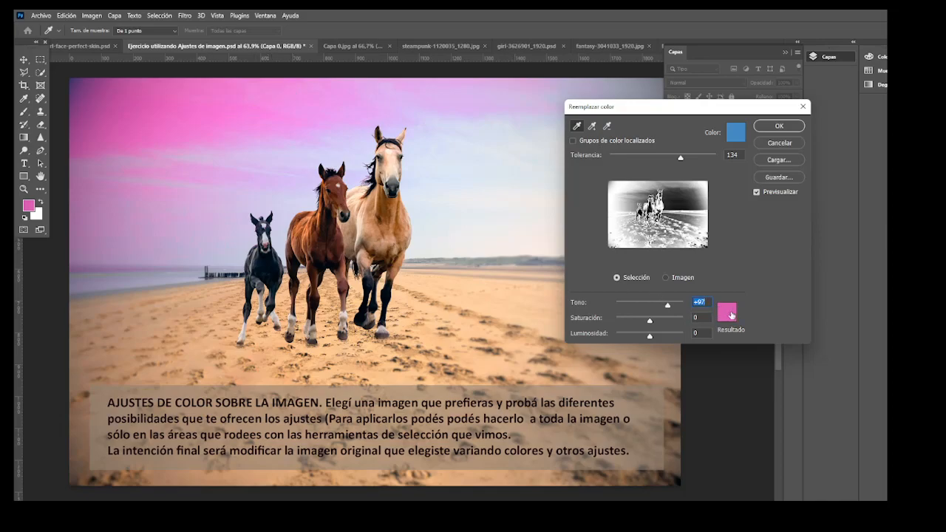
Add the pale sky near the horizon and the sand to the color selection, and set Tono to +68.
click(593, 128)
click(486, 248)
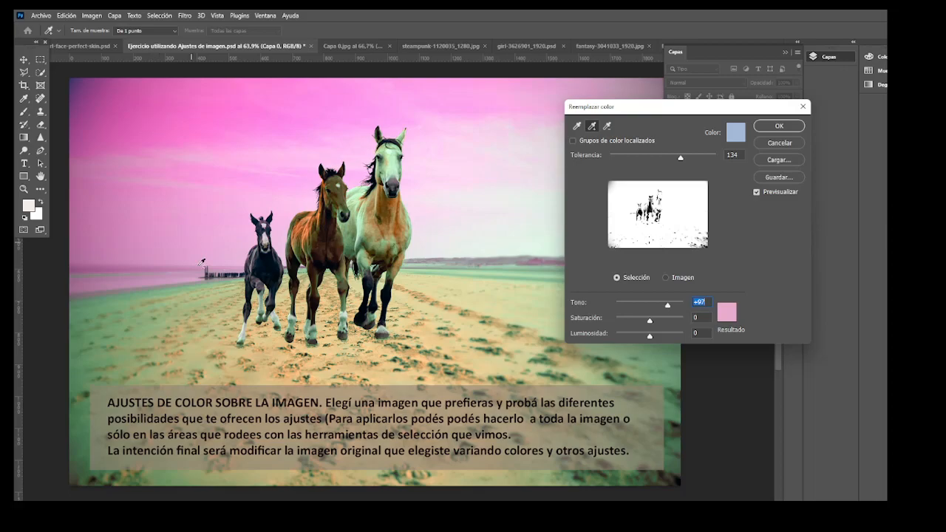
click(172, 319)
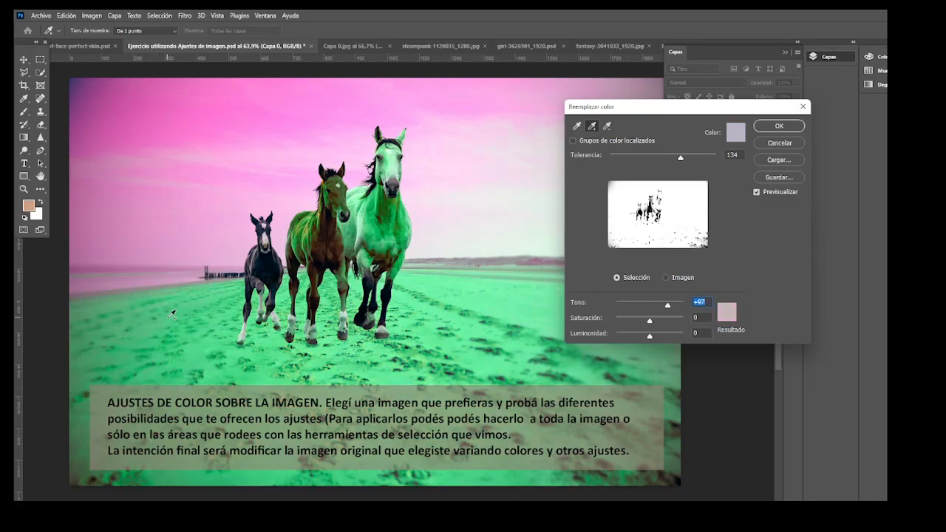
mouse_move(669, 305)
mouse_down()
mouse_move(634, 305)
mouse_move(664, 301)
mouse_up()
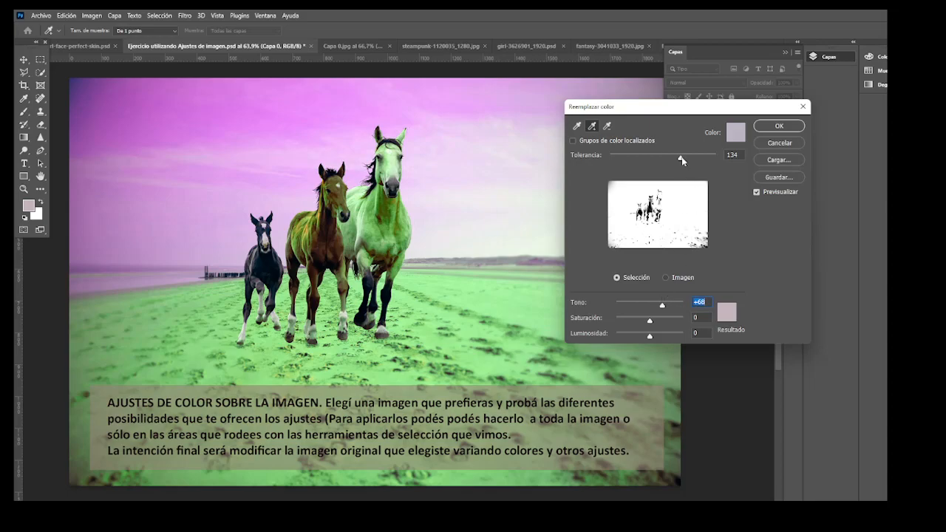
Replace the color selection with a new sample of the upper sky, and restore Reemplazar color to its original settings.
click(577, 126)
click(411, 90)
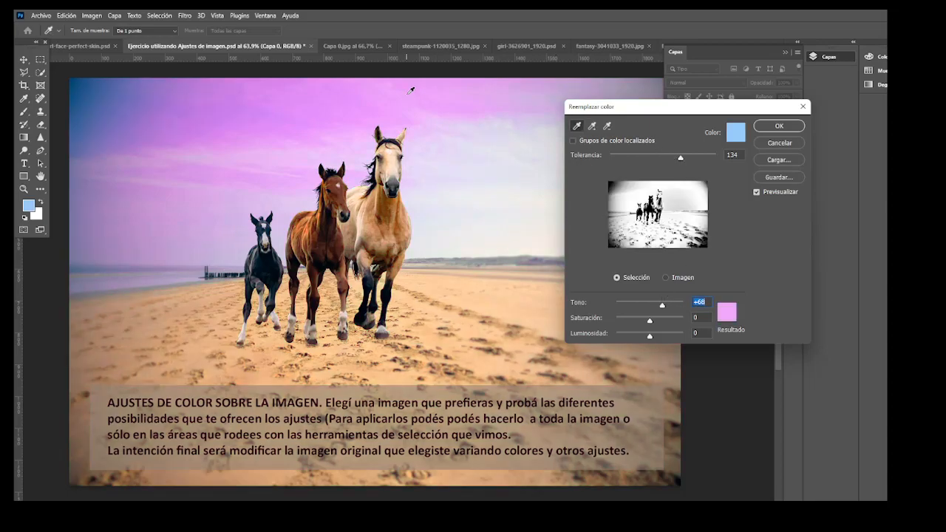
key(alt)
key(alt)
alt+click(774, 146)
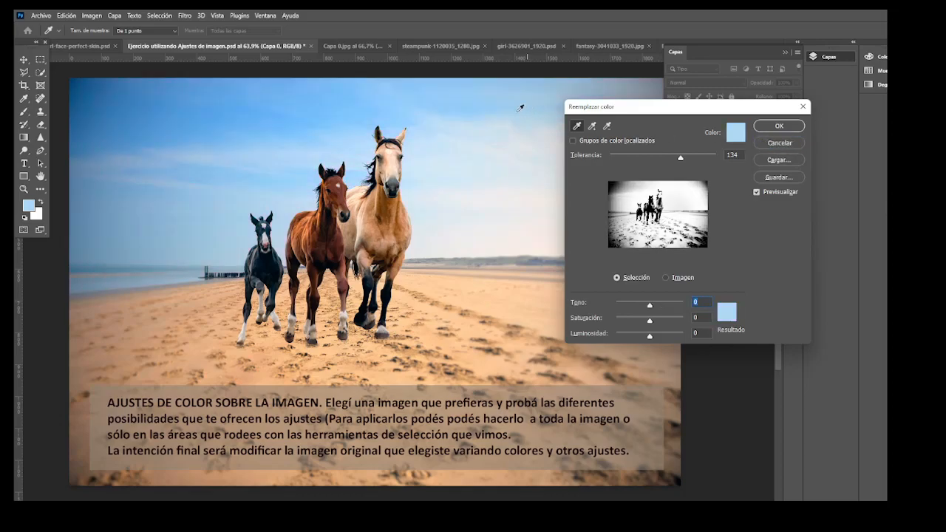
Sample the blue of the upper sky as the color to replace and set Tono to +121.
drag(629, 109, 543, 128)
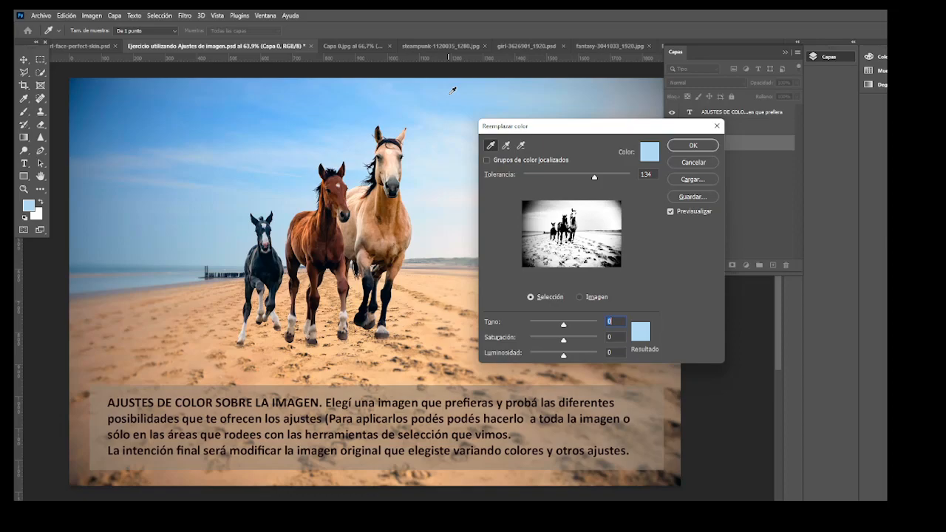
drag(563, 133, 633, 126)
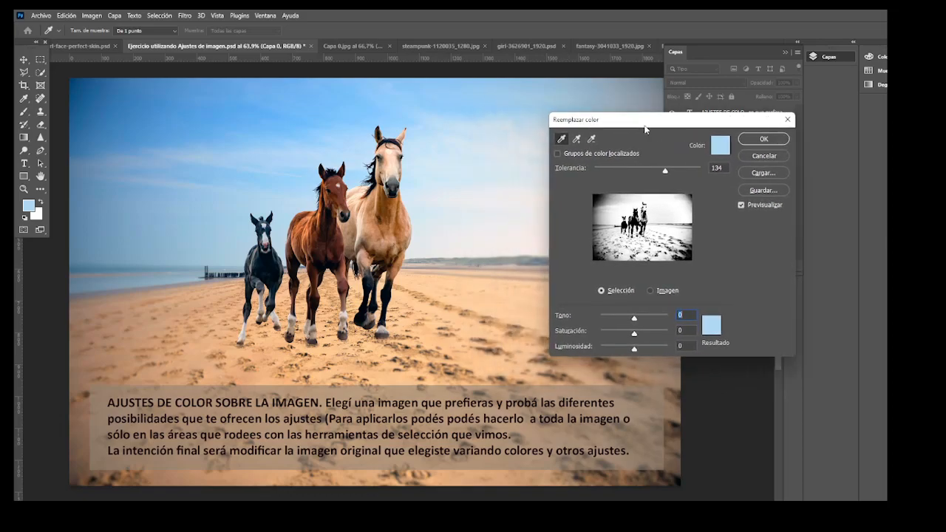
click(481, 96)
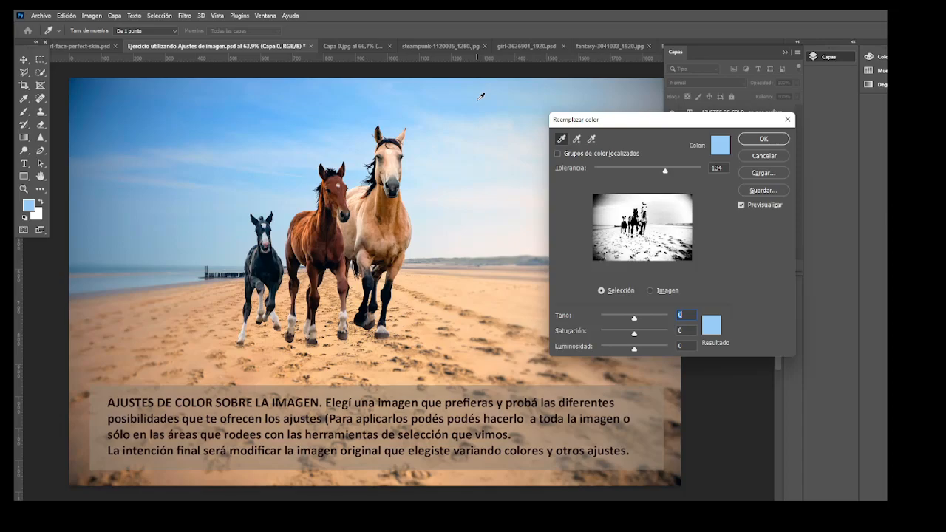
drag(634, 319, 658, 321)
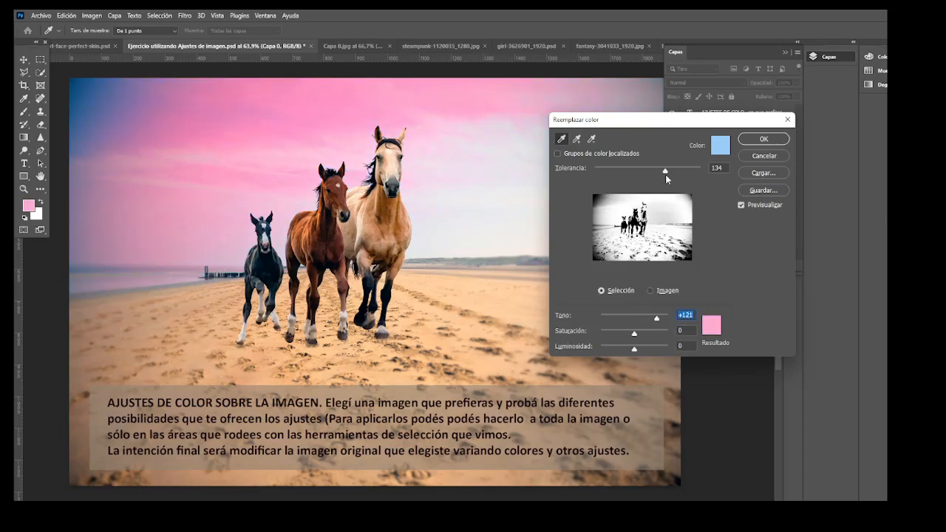
Add the dark blue of the sky's upper-left corner to the color selection.
drag(657, 123, 609, 124)
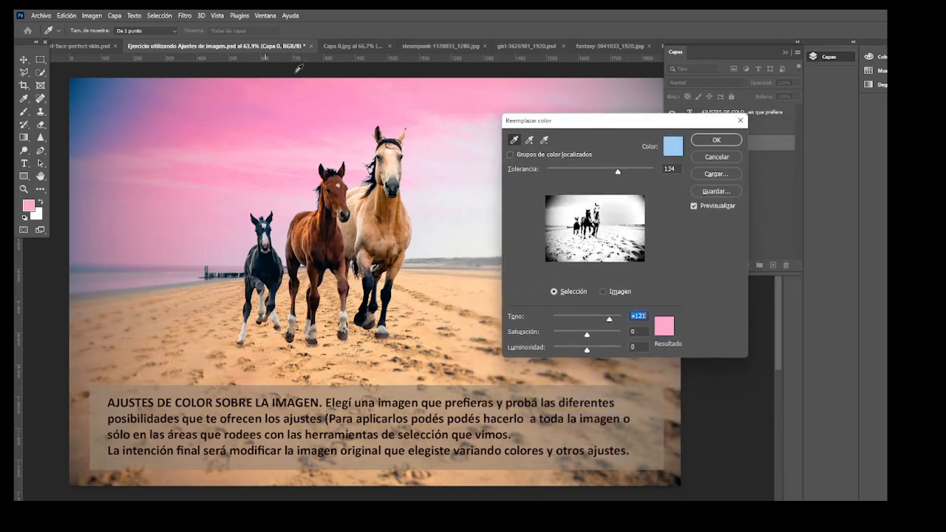
click(529, 140)
click(85, 86)
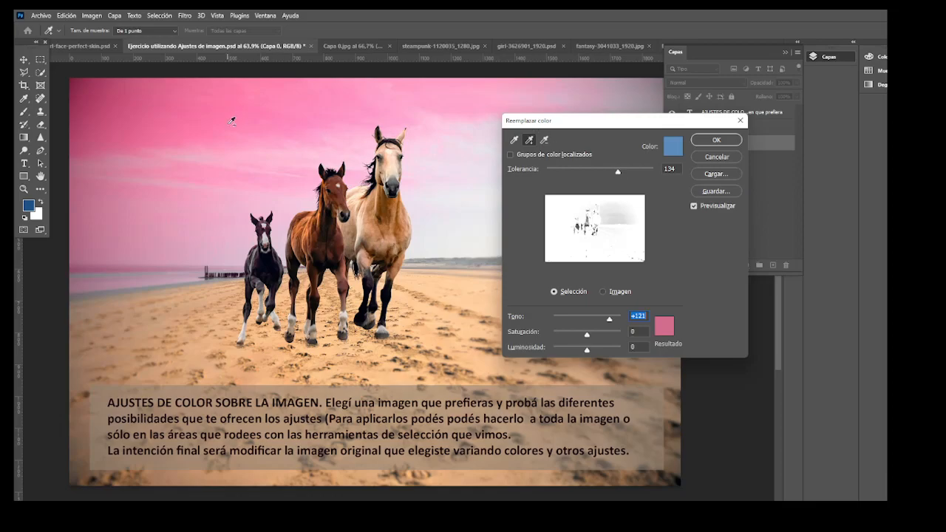
Try Tolerancia at 15, set it to 177, and apply the color replacement.
drag(618, 170, 555, 171)
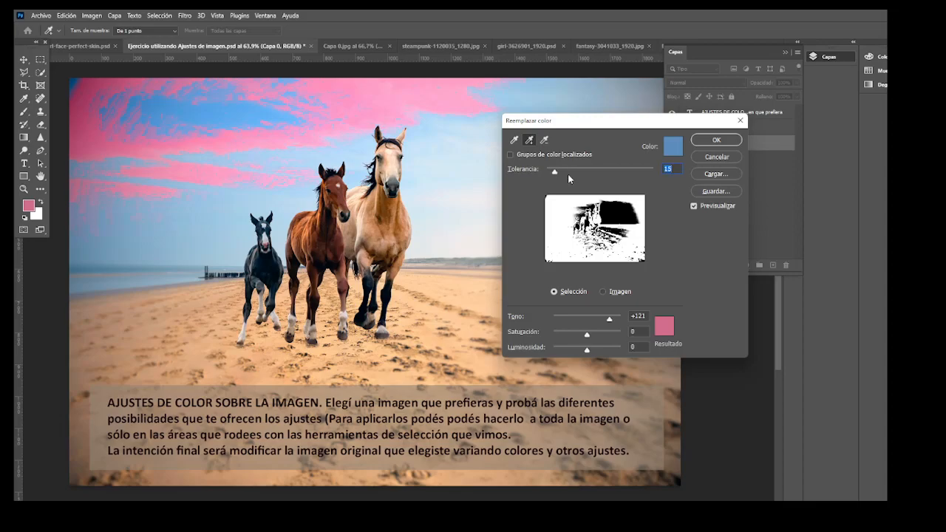
drag(556, 170, 641, 172)
drag(548, 121, 602, 111)
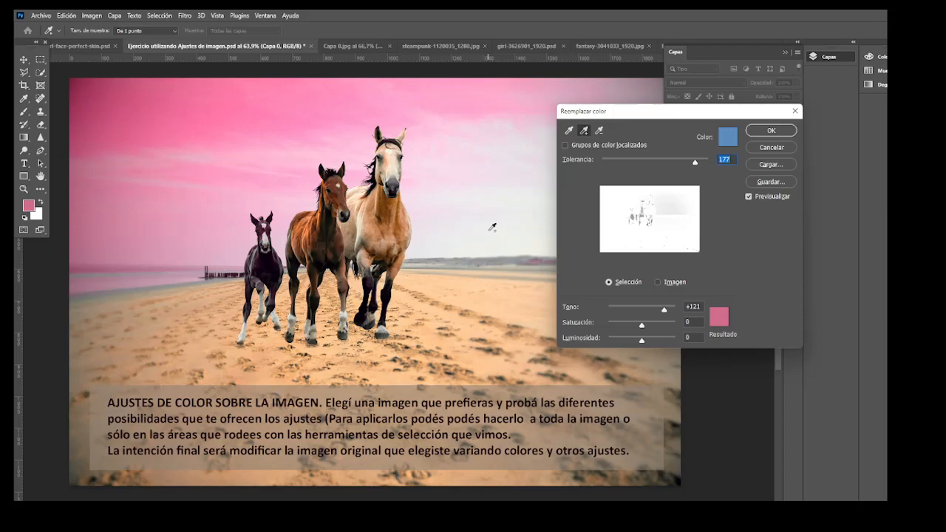
click(768, 130)
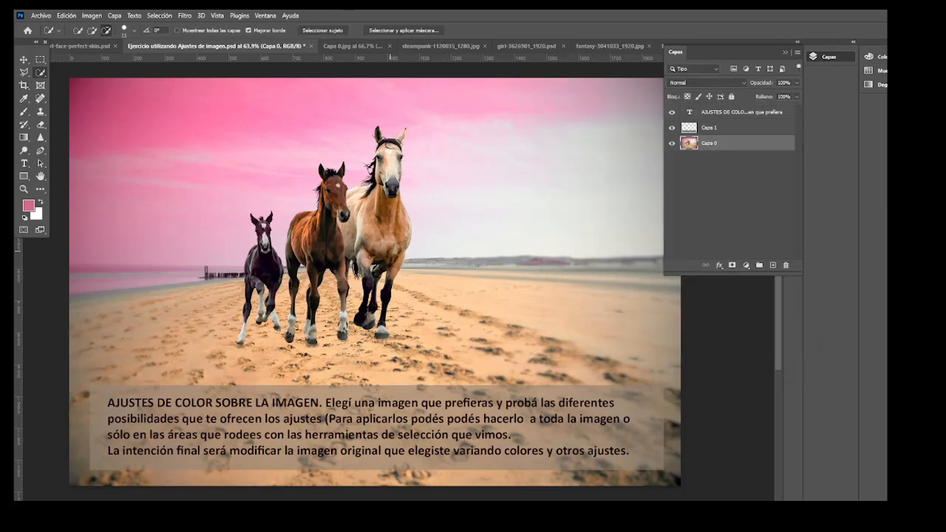
Start Reemplazar color again, sample the tan horse's coat, and set Tono to -73 and Tolerancia to 0.
click(91, 16)
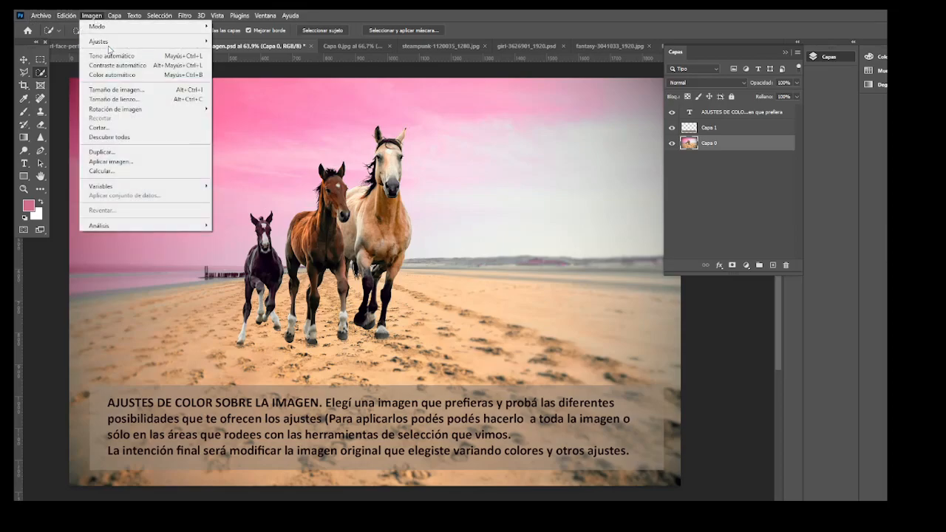
mouse_move(110, 42)
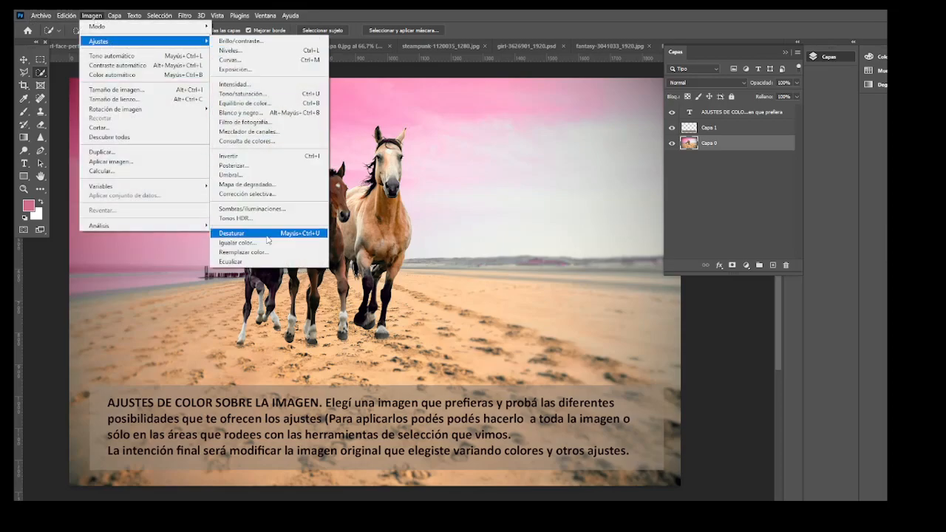
click(243, 253)
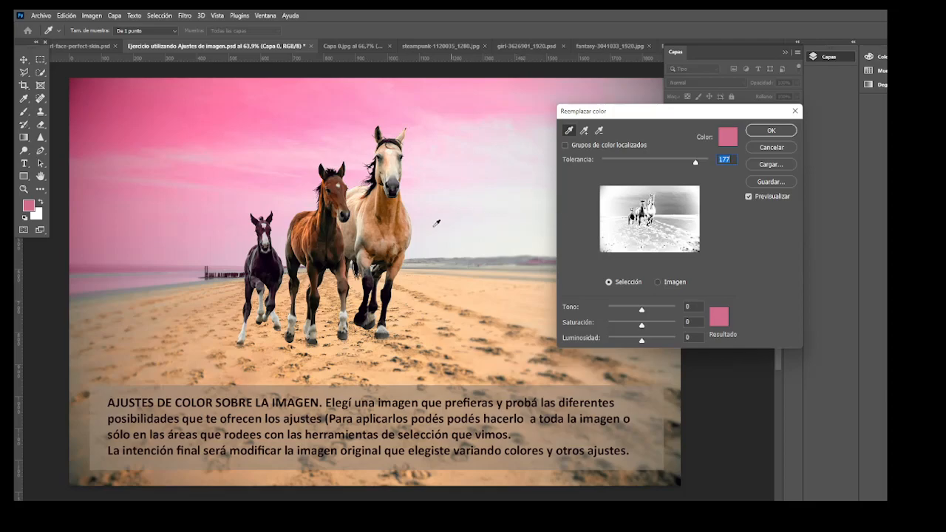
click(411, 222)
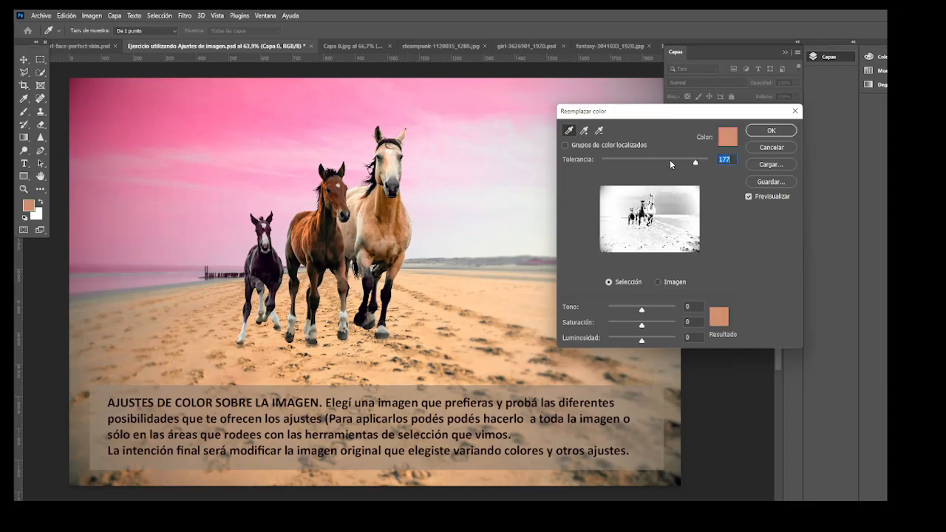
mouse_move(640, 311)
mouse_down()
mouse_move(613, 306)
mouse_move(629, 309)
mouse_up()
drag(695, 164, 596, 167)
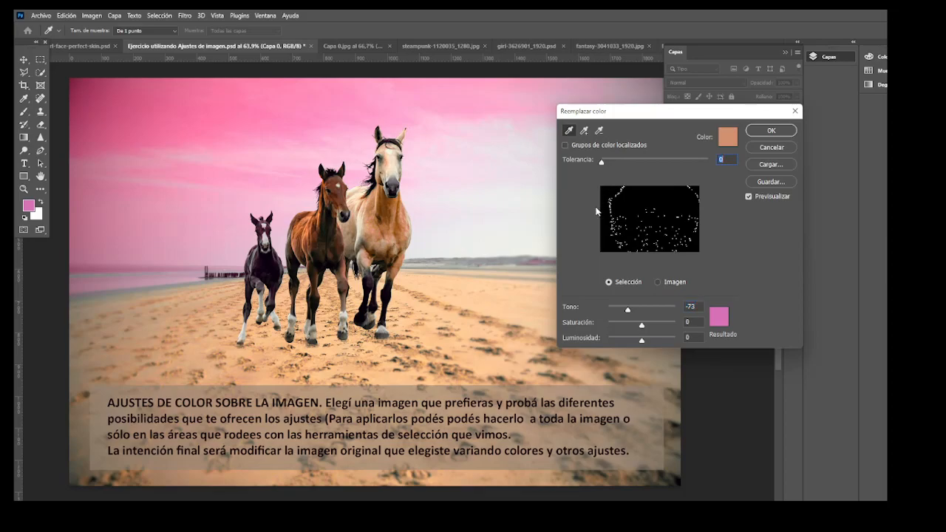
Resample a darker brown on the tan horse's chest, and set Tono to +89 and Tolerancia to 122.
click(392, 214)
drag(628, 311, 652, 310)
drag(652, 349, 658, 344)
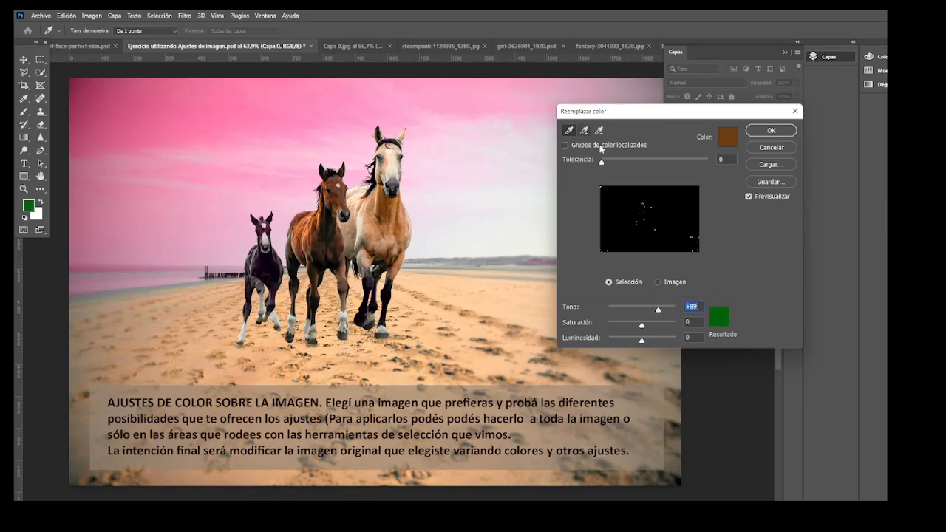
drag(604, 162, 613, 162)
drag(630, 158, 668, 157)
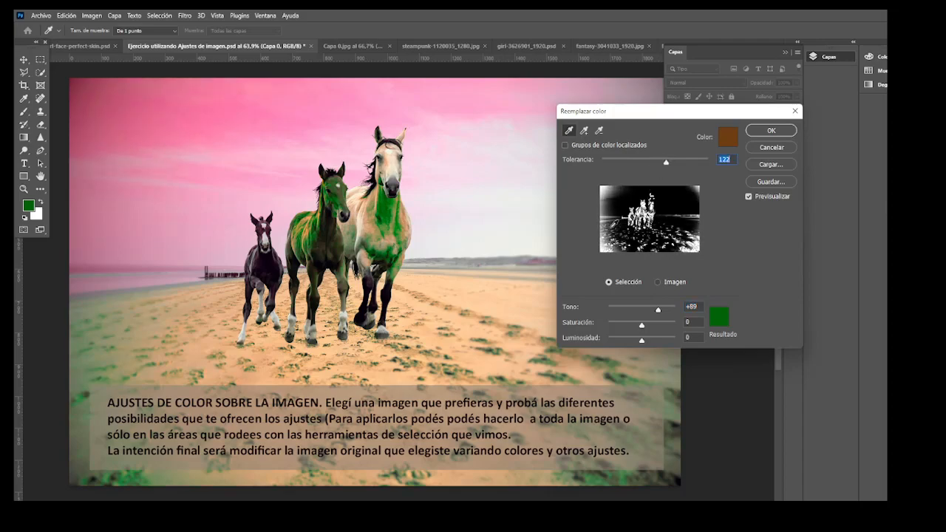
Add the brown horse's coat to the color selection and subtract the sand from it.
click(584, 130)
click(302, 231)
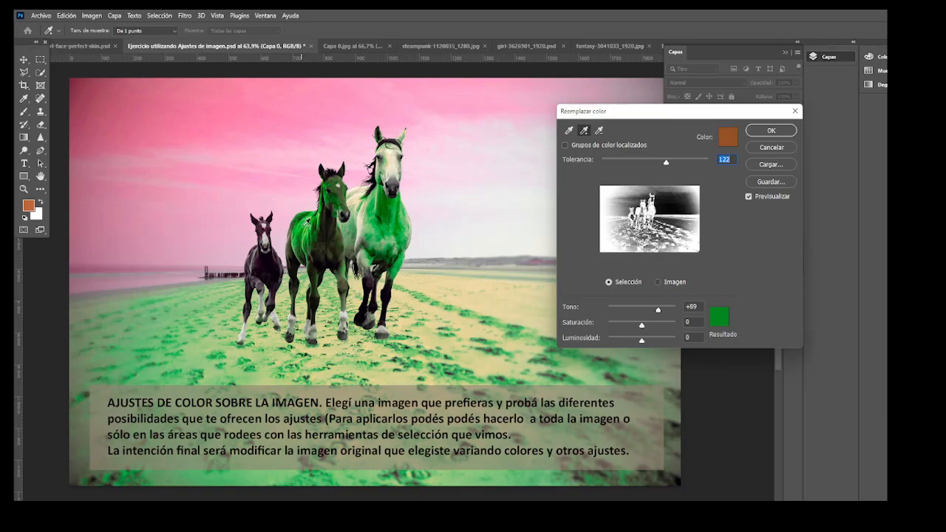
click(599, 130)
click(507, 363)
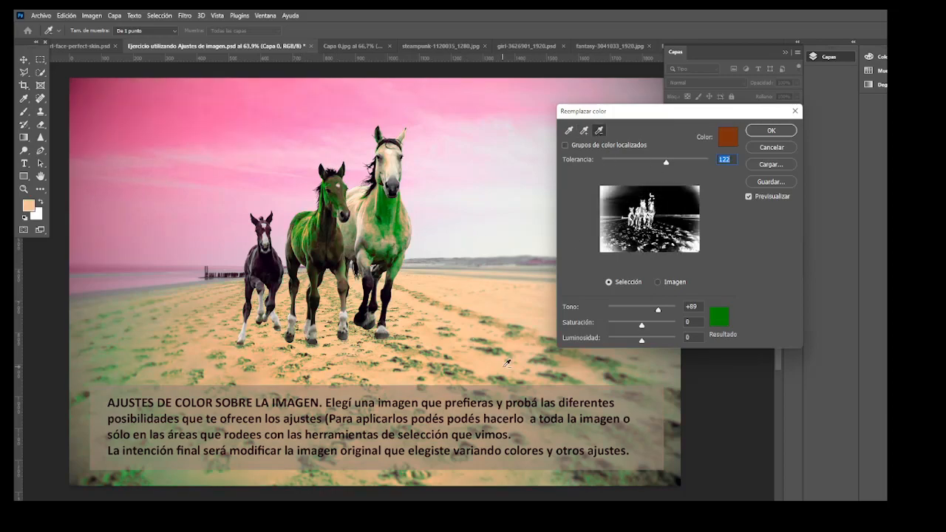
Change the replacement's result color to the bright blue 305fc9.
click(719, 318)
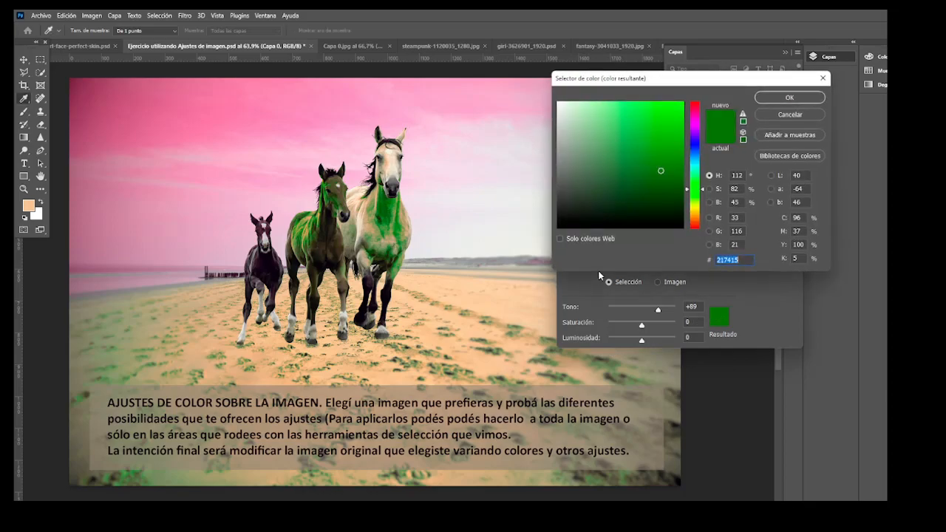
click(695, 151)
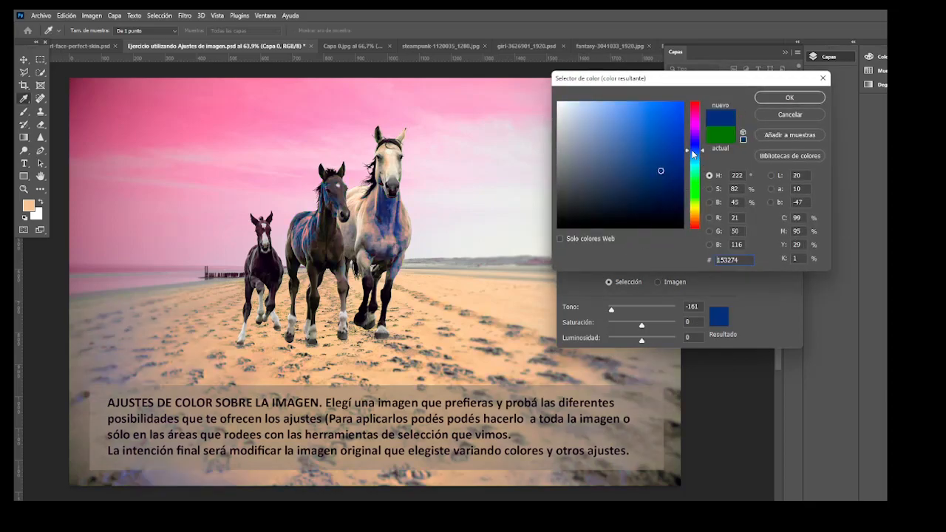
click(654, 129)
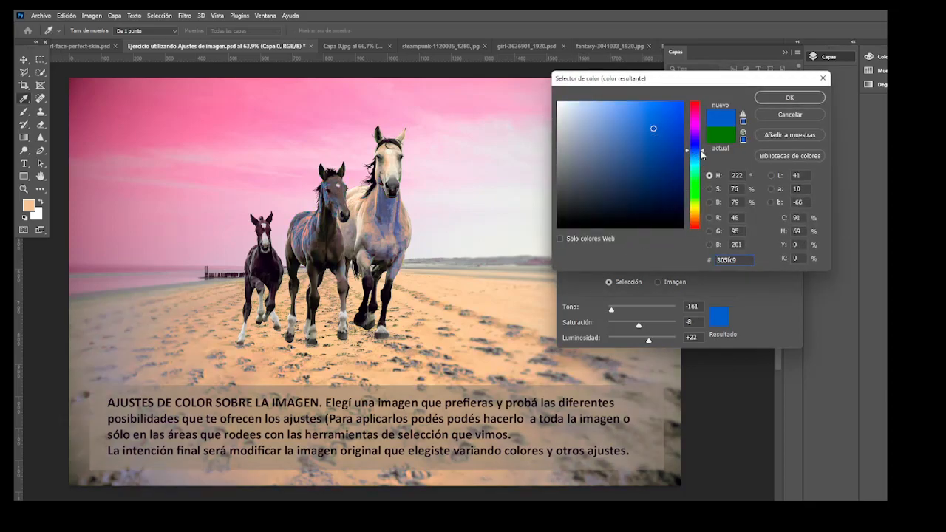
Cancel the result color choice and discard the pending Replace Color adjustment.
click(790, 115)
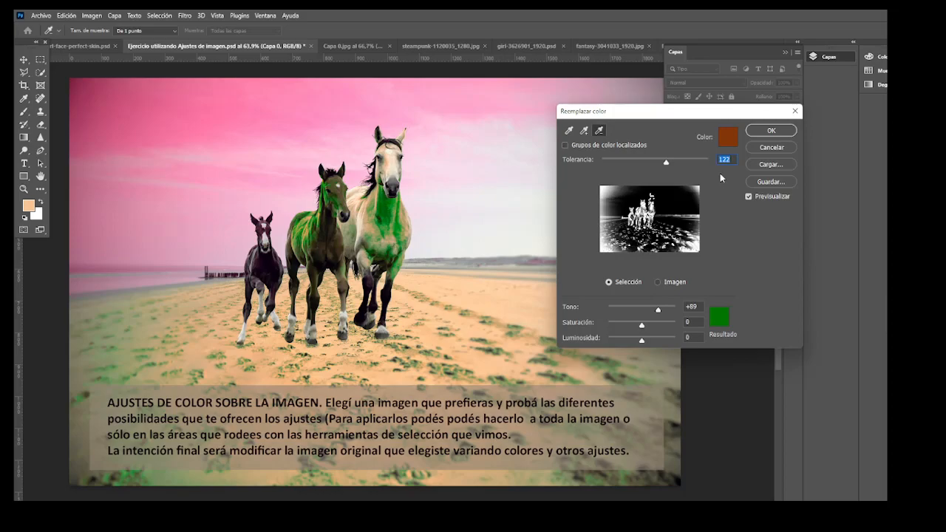
click(772, 148)
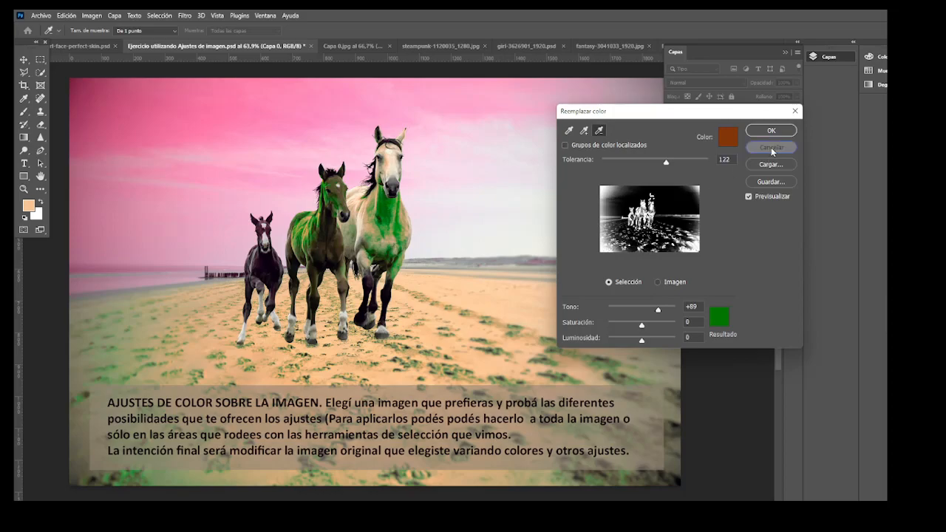
Try the Equalize adjustment on the horse photo layer Capa 0 and undo it.
click(92, 15)
mouse_move(98, 42)
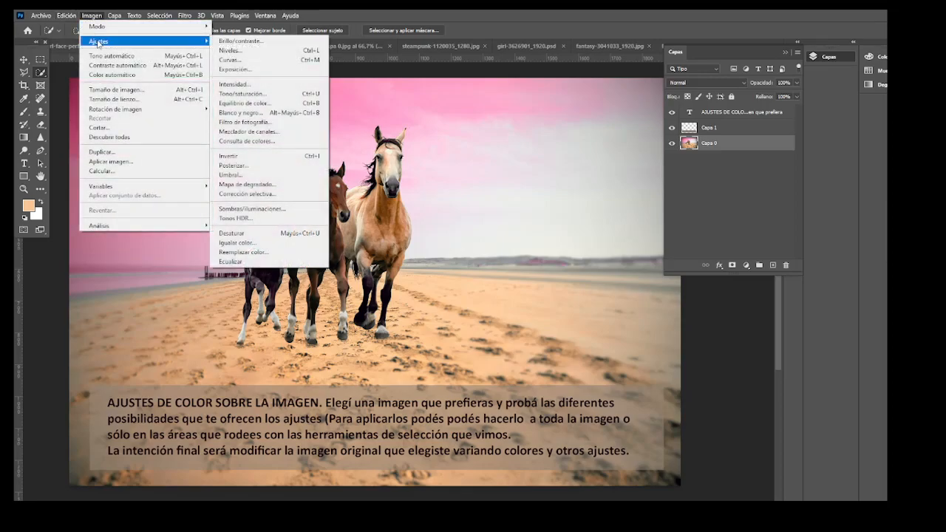
click(230, 262)
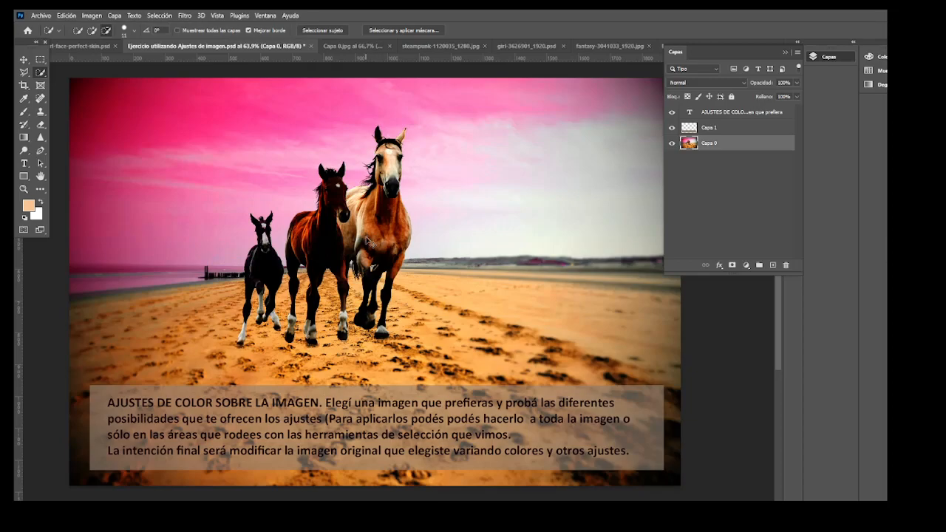
key(ctrl+z)
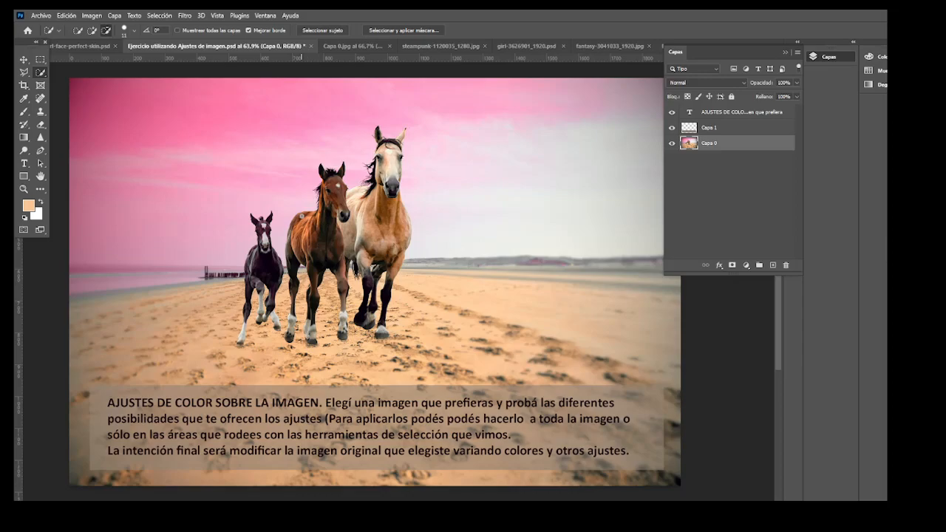
Switch to the giraffe image Capa 0.jpg, try the Equalize adjustment on it, and undo it.
click(91, 15)
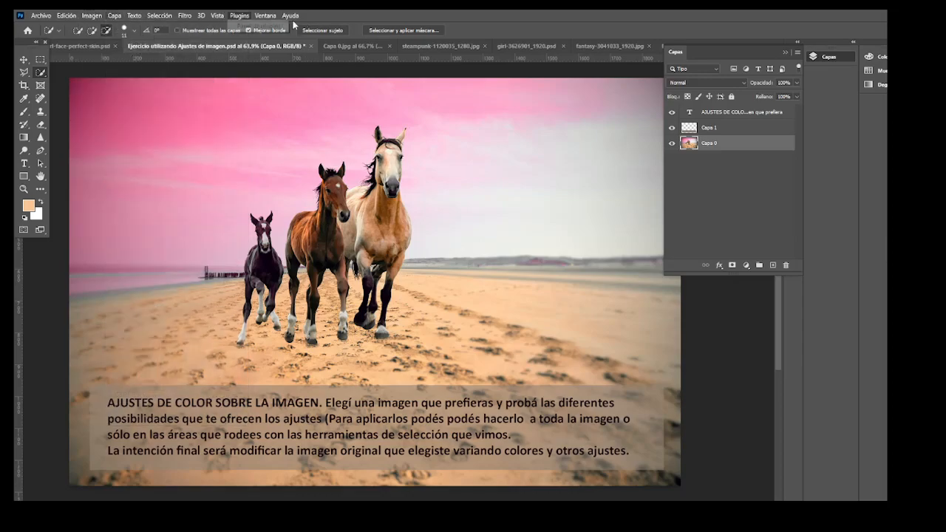
click(361, 45)
click(86, 16)
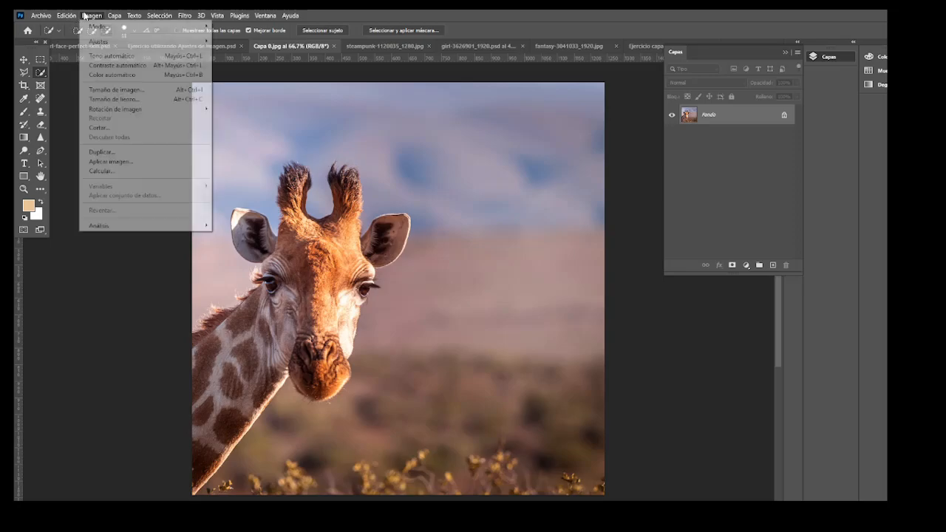
mouse_move(111, 42)
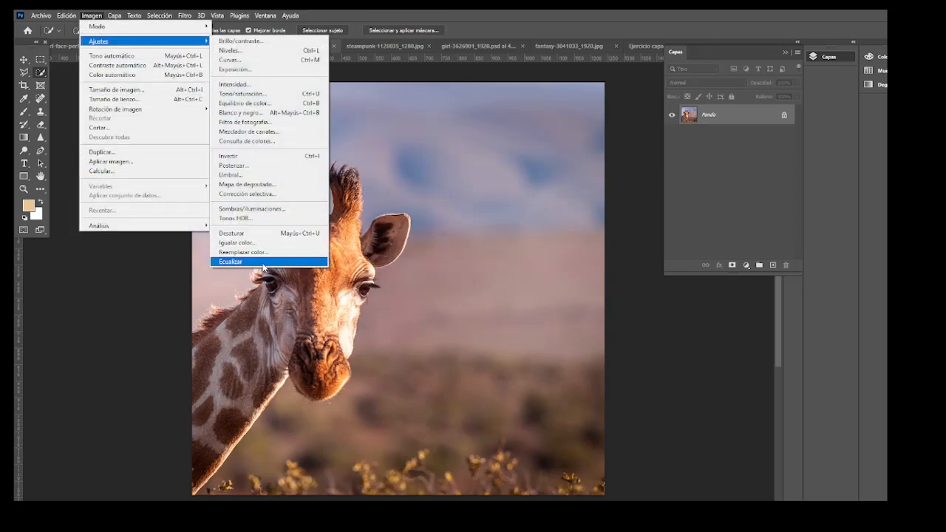
click(263, 262)
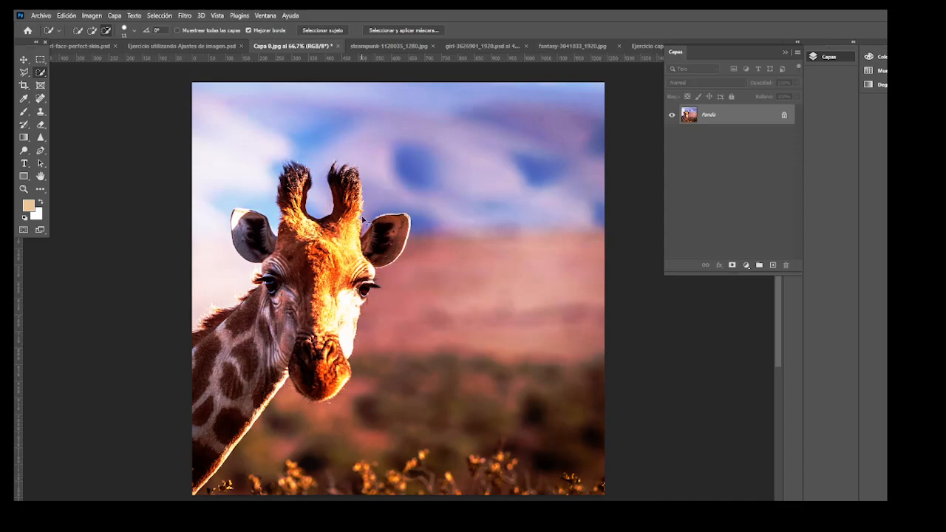
key(ctrl+z)
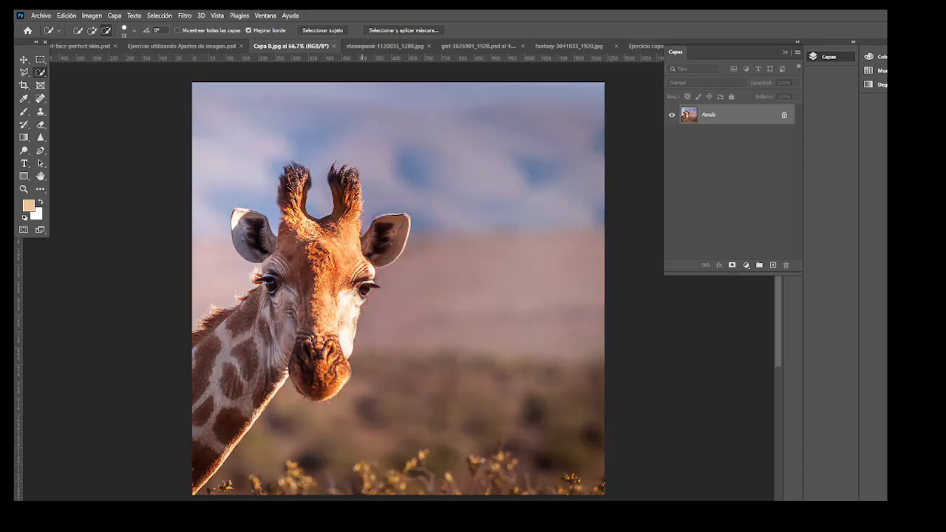
In the horses document, try Replace Color on the brown sampled from the tallest horse's chest, with saturation at -100.
click(179, 46)
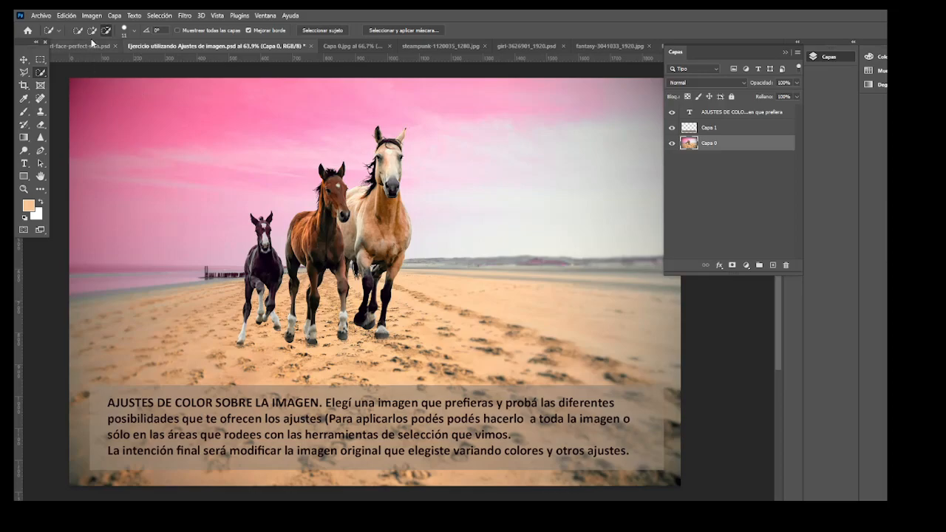
click(91, 16)
mouse_move(102, 42)
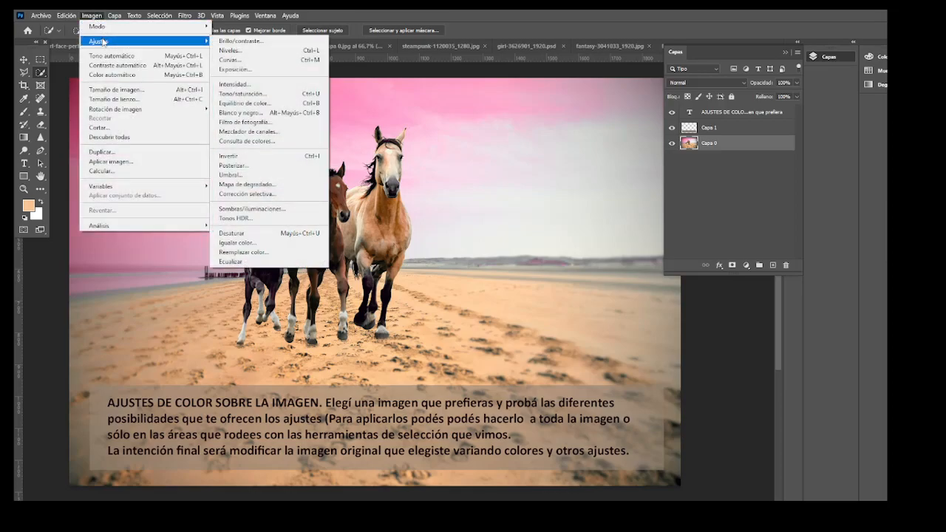
click(318, 257)
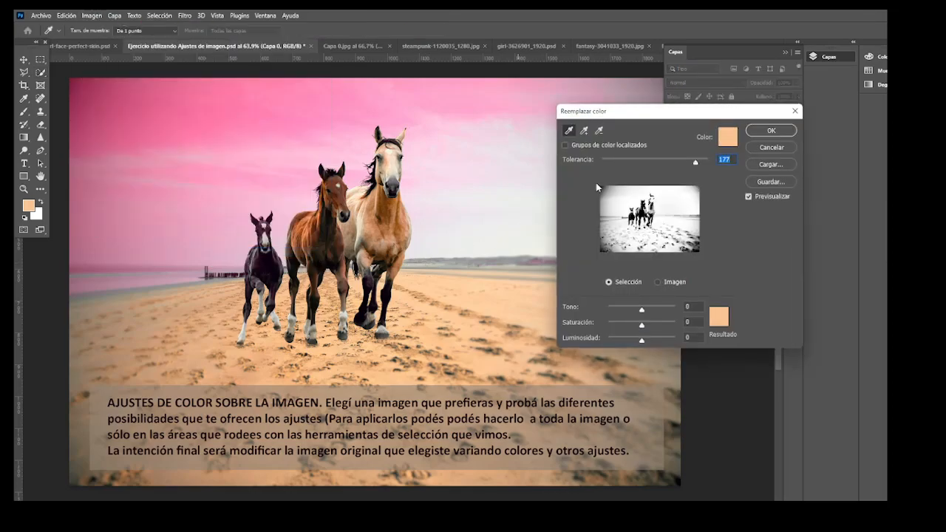
drag(636, 112, 572, 61)
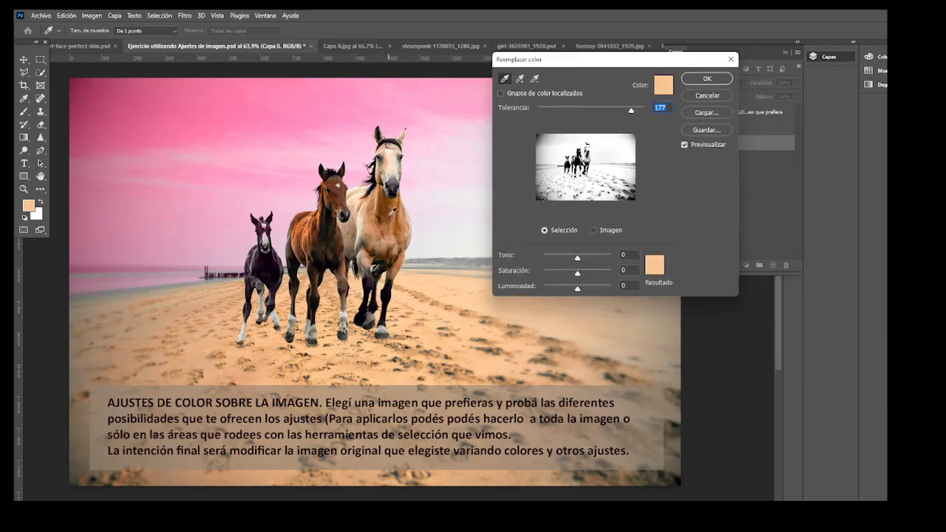
click(390, 214)
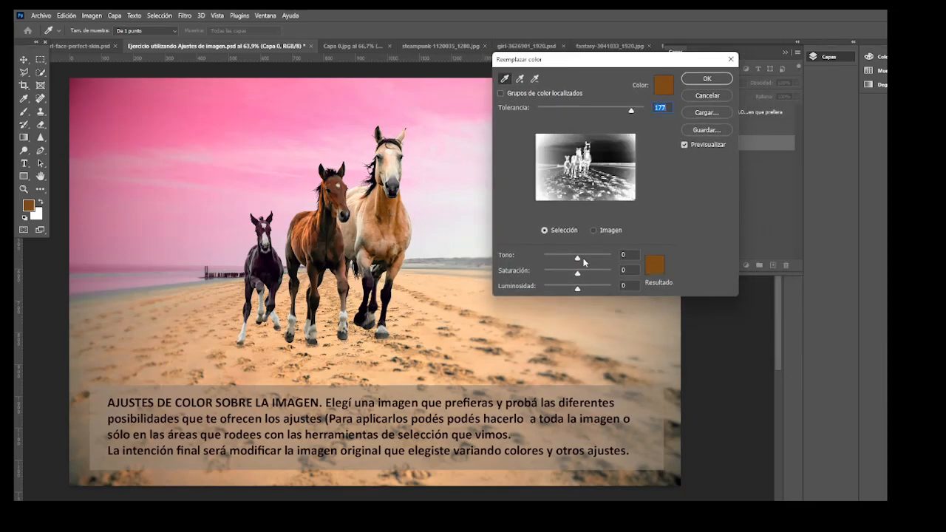
drag(577, 274, 531, 272)
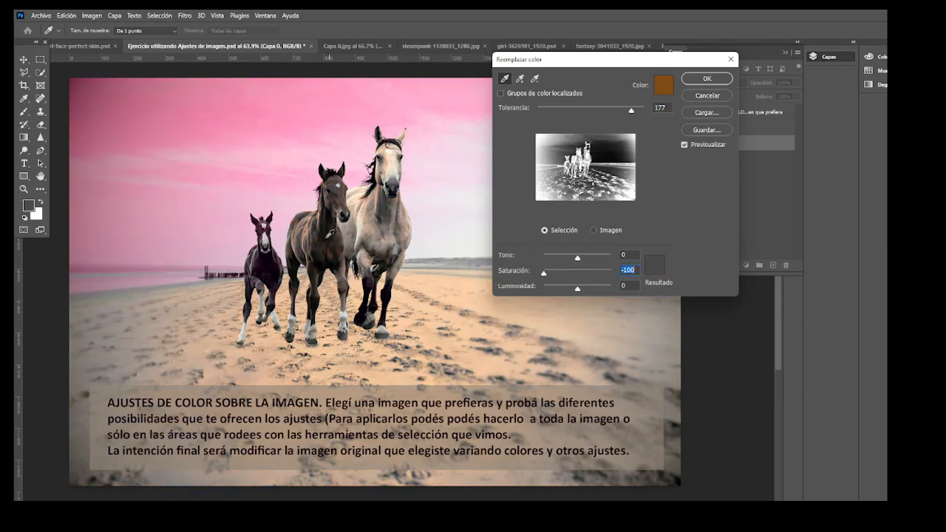
Compare the replacement with its preview off and on, try tolerances of 119 and 183, and cancel the adjustment.
click(684, 143)
click(684, 144)
drag(556, 59, 629, 97)
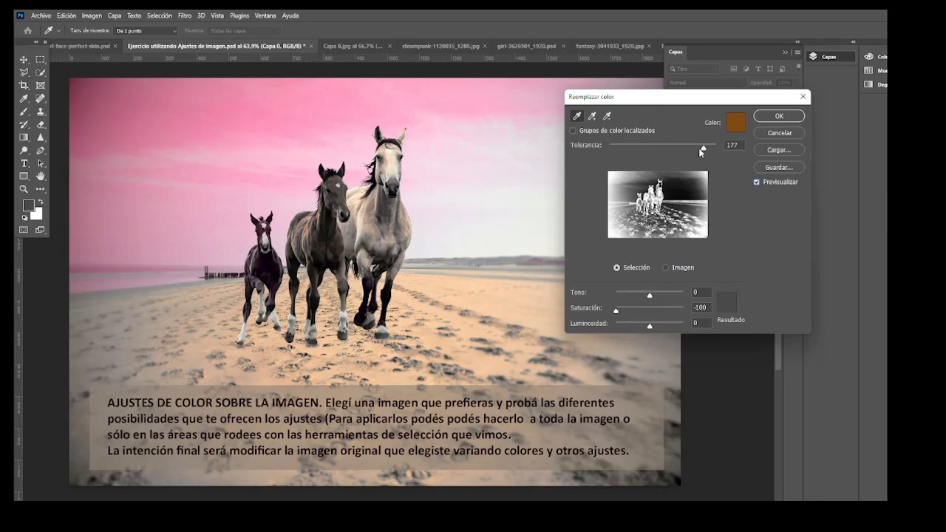
drag(704, 147, 673, 150)
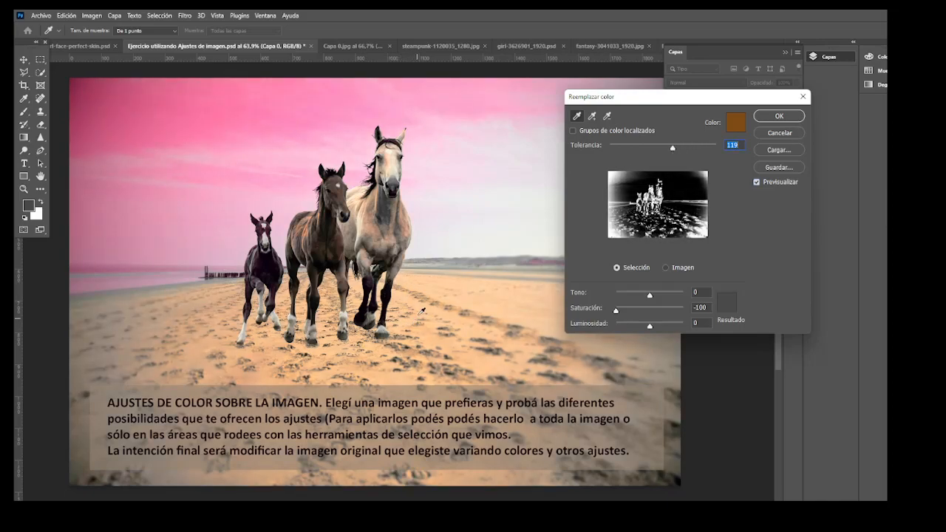
drag(674, 149, 708, 147)
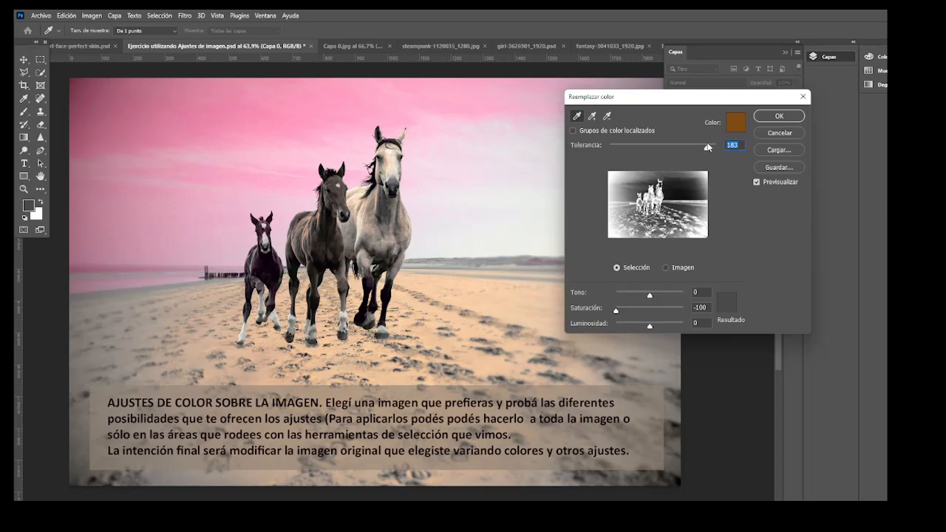
click(779, 133)
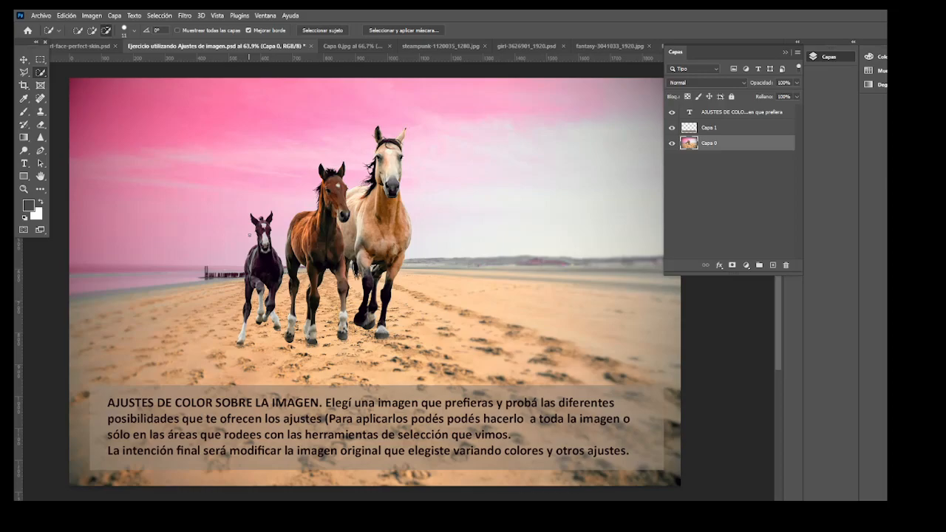
Switch to the Move tool.
click(93, 15)
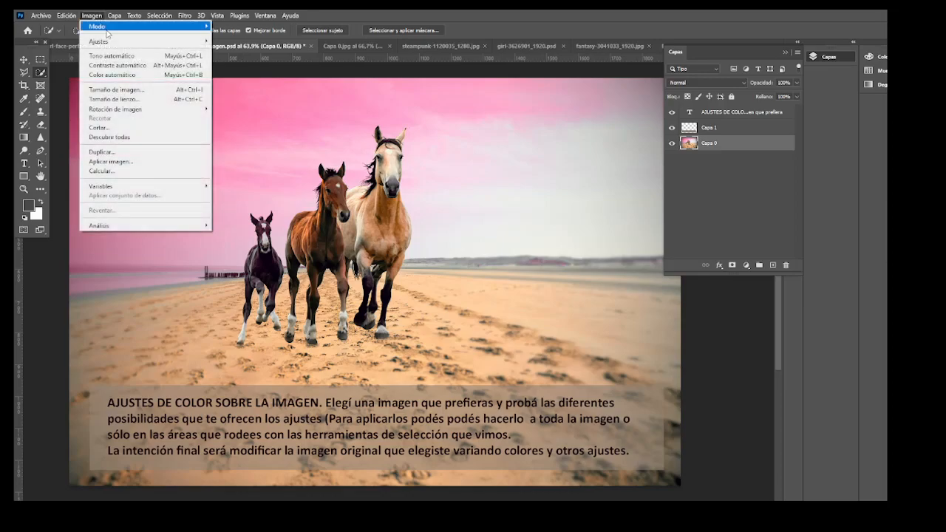
mouse_move(115, 41)
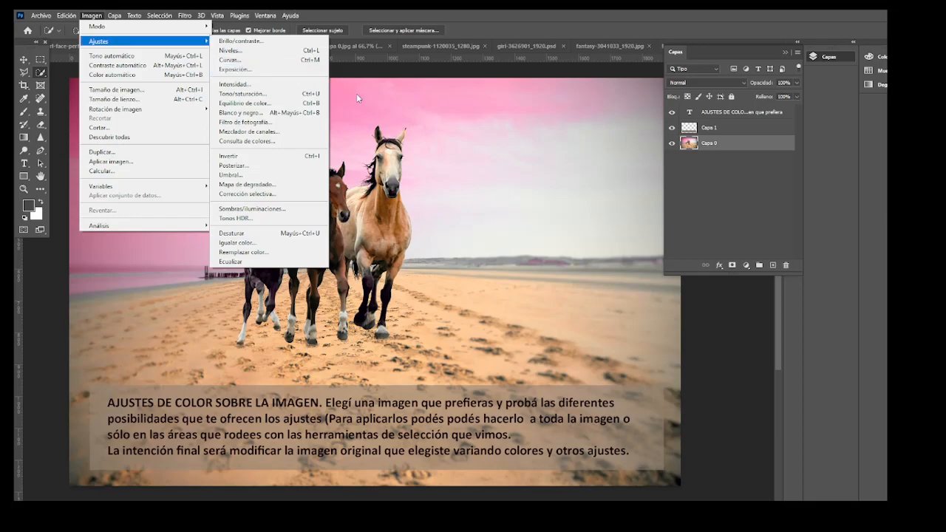
click(24, 60)
click(24, 60)
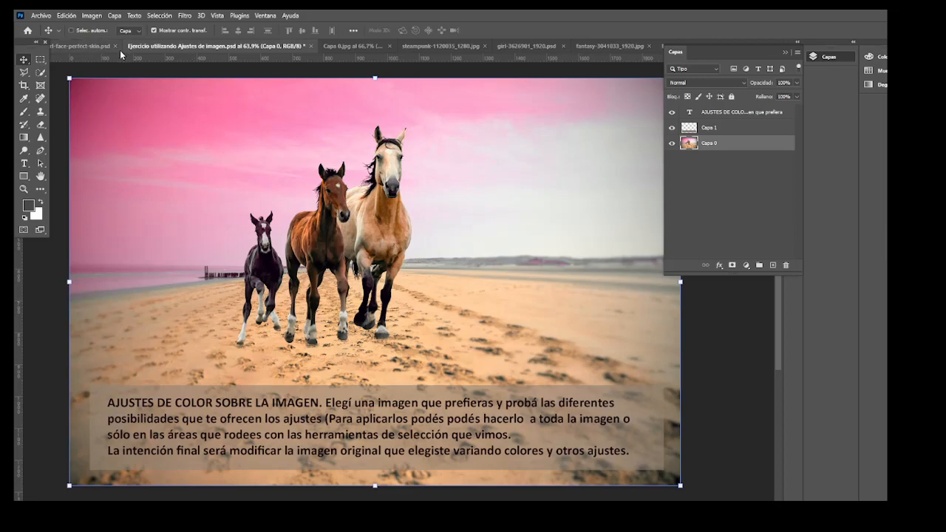
Apply Replace Color to the tan sampled from the tallest horse's chest, shifting the hue to -116 for a purple result.
click(95, 14)
mouse_move(108, 40)
click(292, 253)
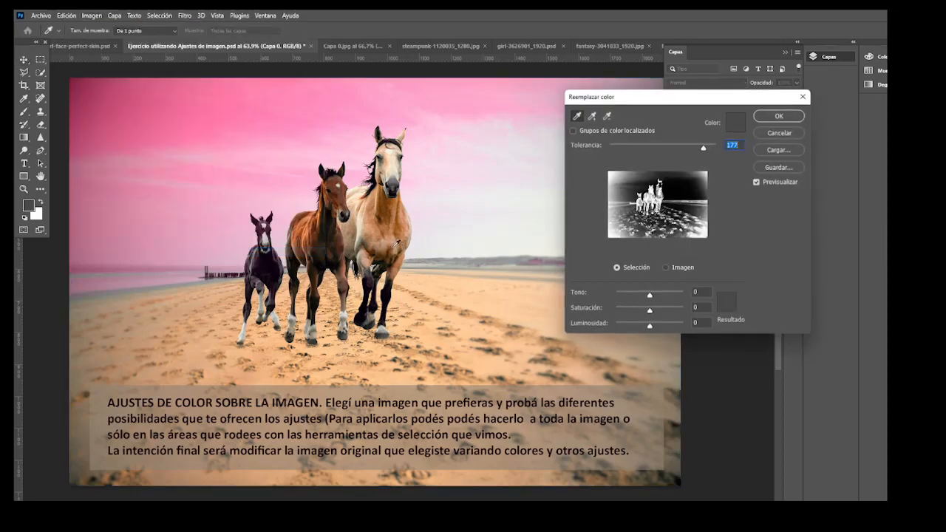
click(405, 235)
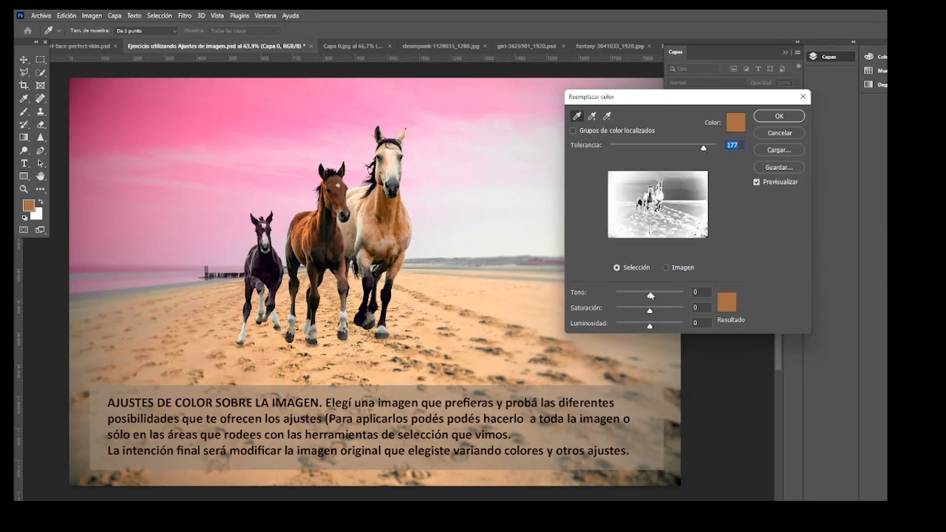
drag(654, 295, 630, 295)
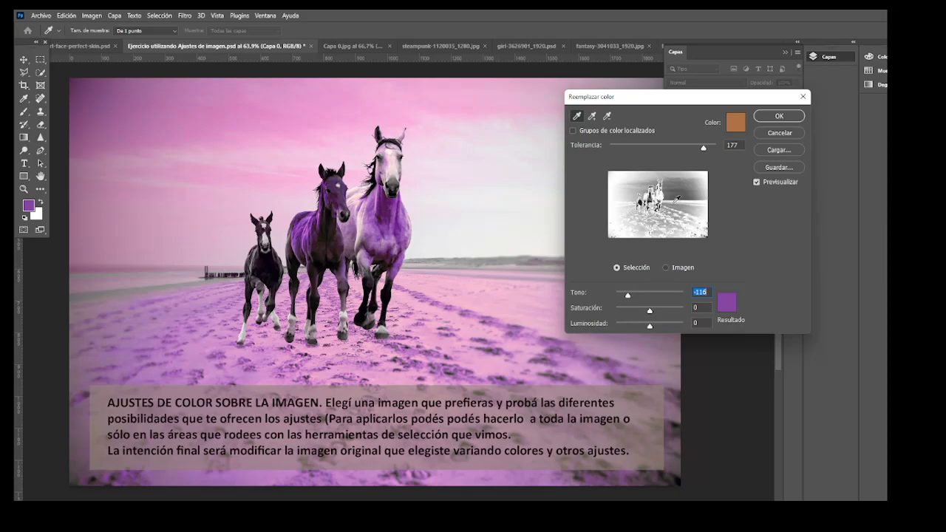
click(779, 116)
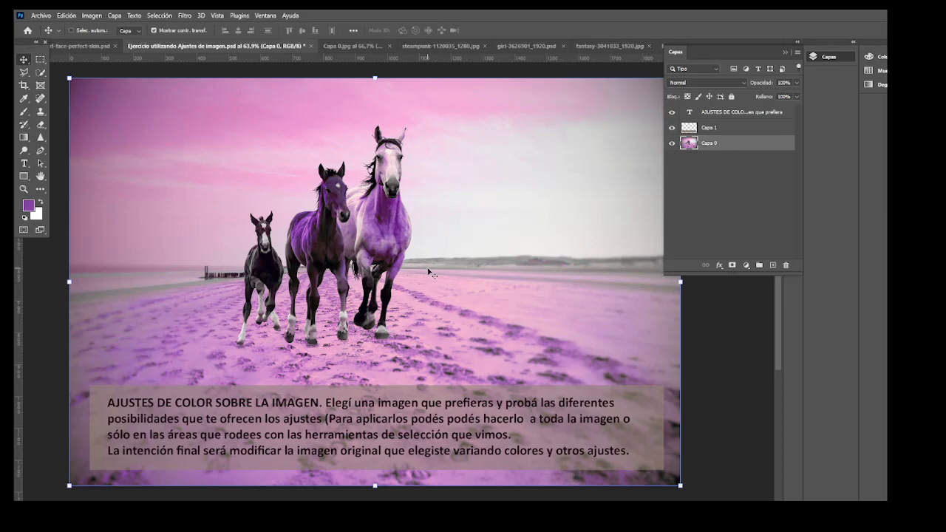
Open the legacy Save for Web export for the horses image with JPEG as the format.
click(42, 16)
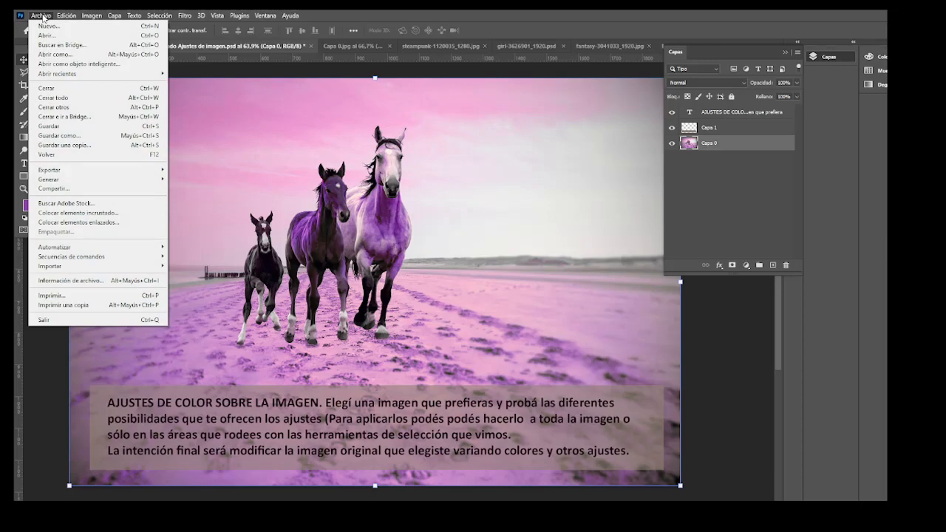
mouse_move(126, 173)
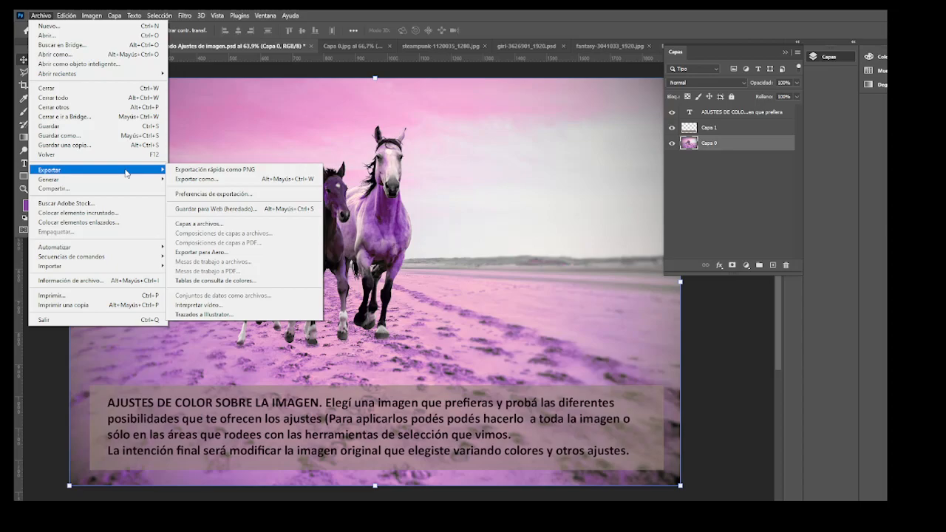
click(212, 209)
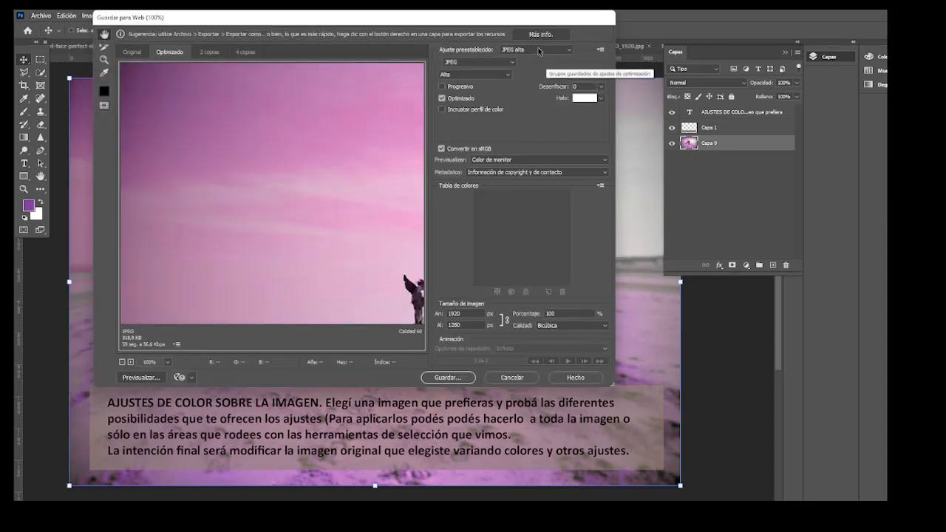
click(465, 62)
click(455, 79)
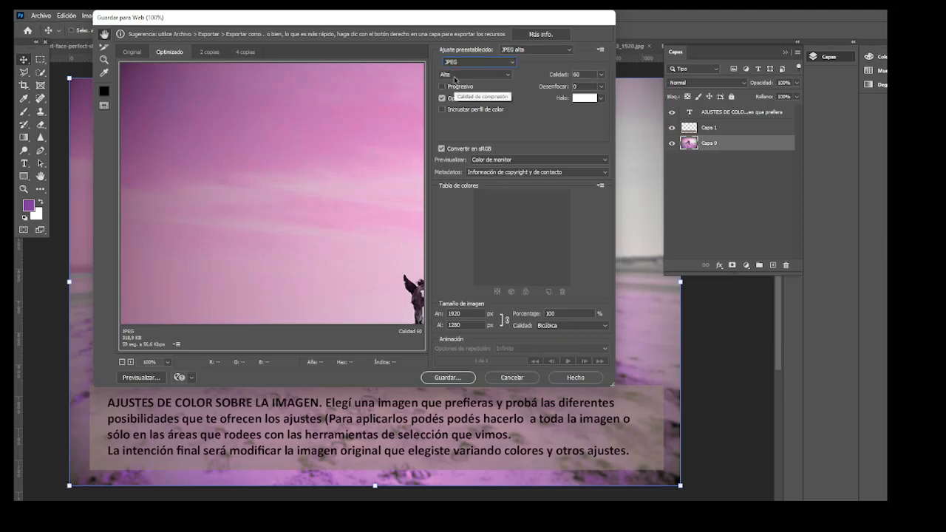
Examine the export preview of the horses at several zoom levels and check the output width setting.
click(122, 362)
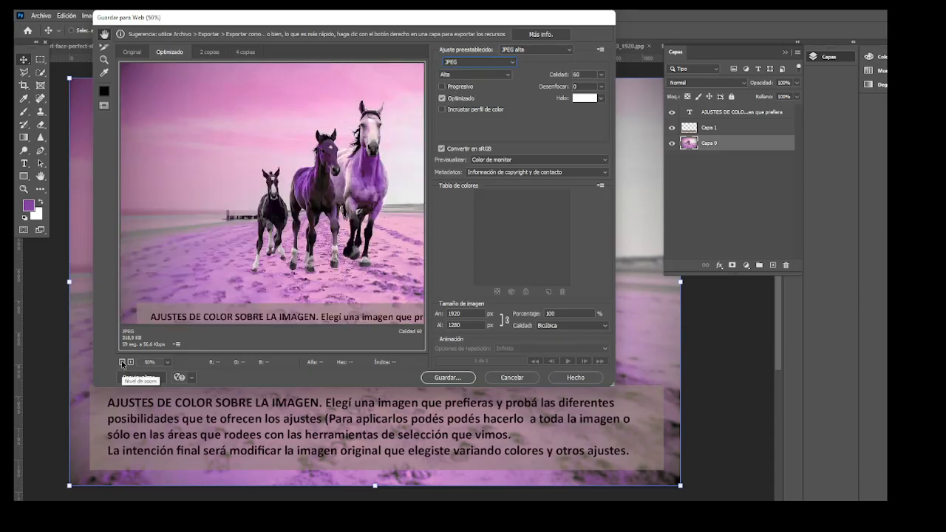
click(122, 363)
click(122, 363)
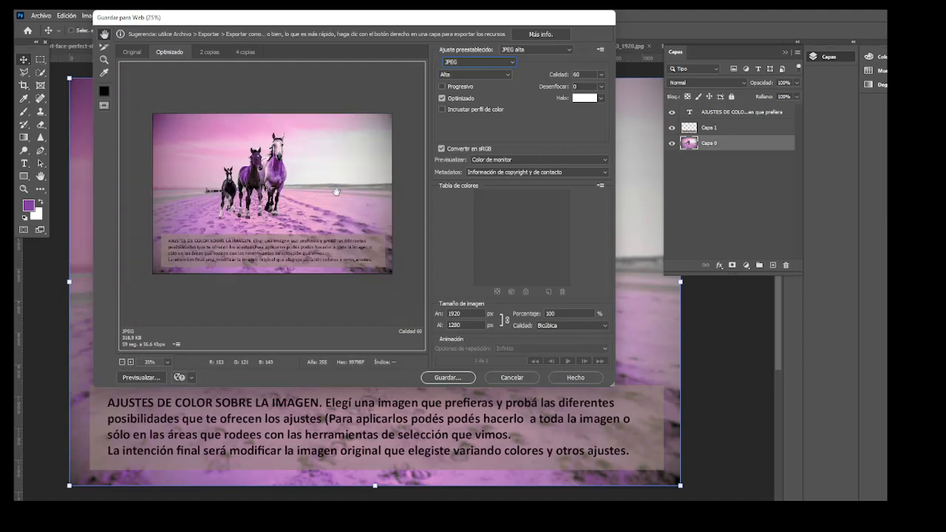
click(130, 362)
click(130, 362)
click(130, 362)
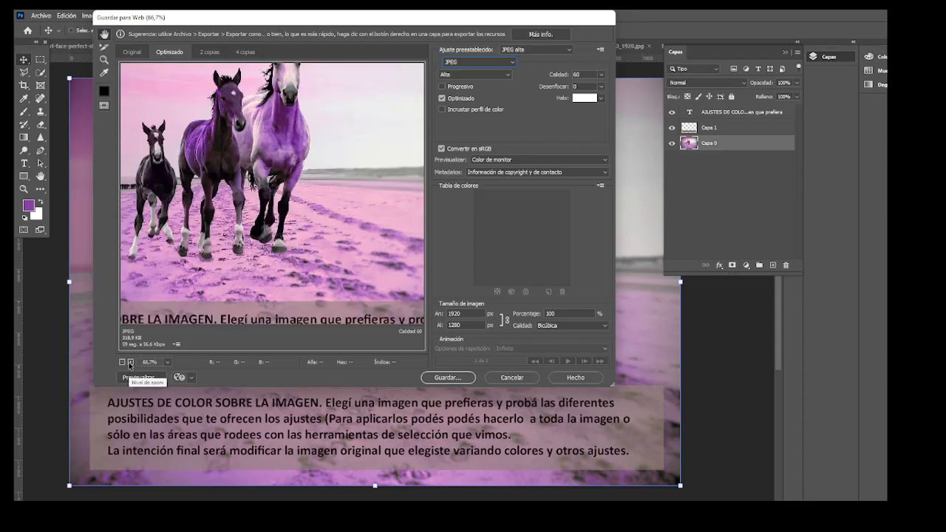
drag(271, 174, 373, 222)
drag(466, 315, 446, 314)
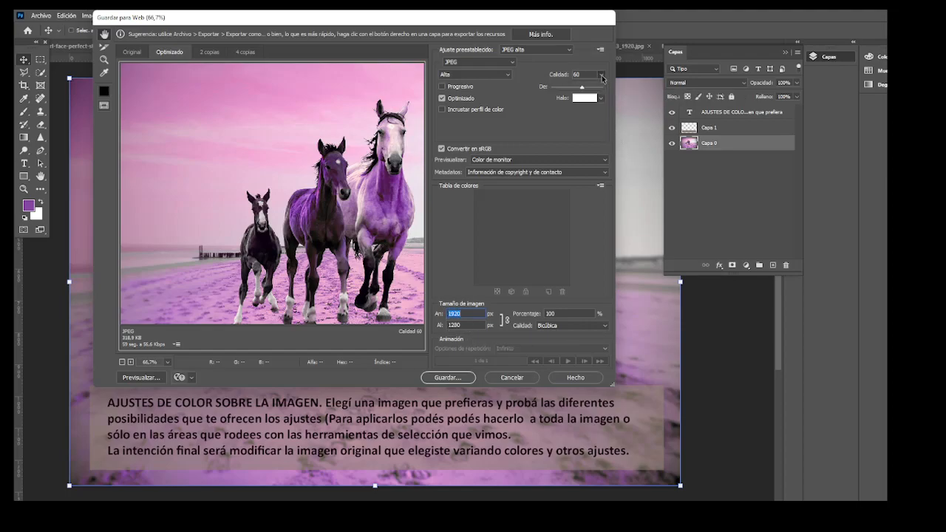
Compare the JPEG quality presets Alta and Muy alta for the export, settling on Muy alta at quality 80.
click(450, 75)
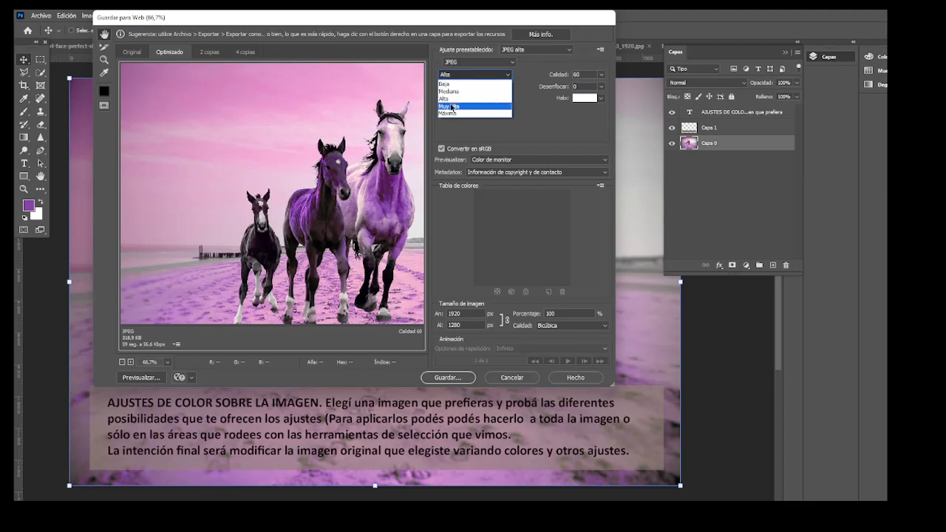
click(454, 105)
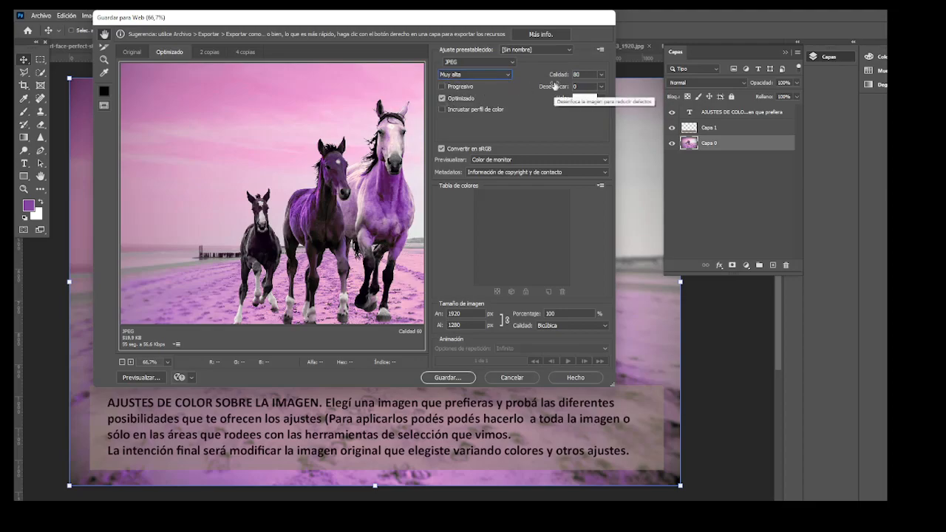
click(490, 75)
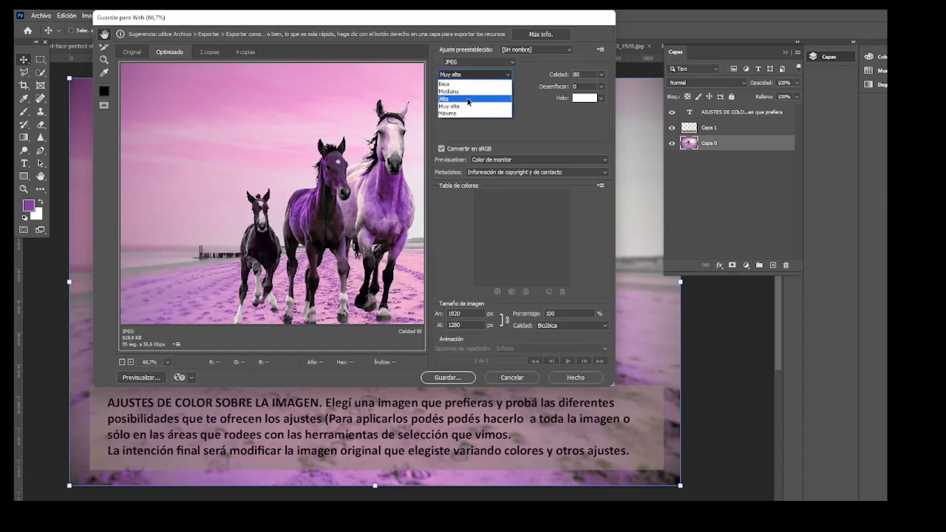
click(468, 99)
click(491, 74)
click(462, 108)
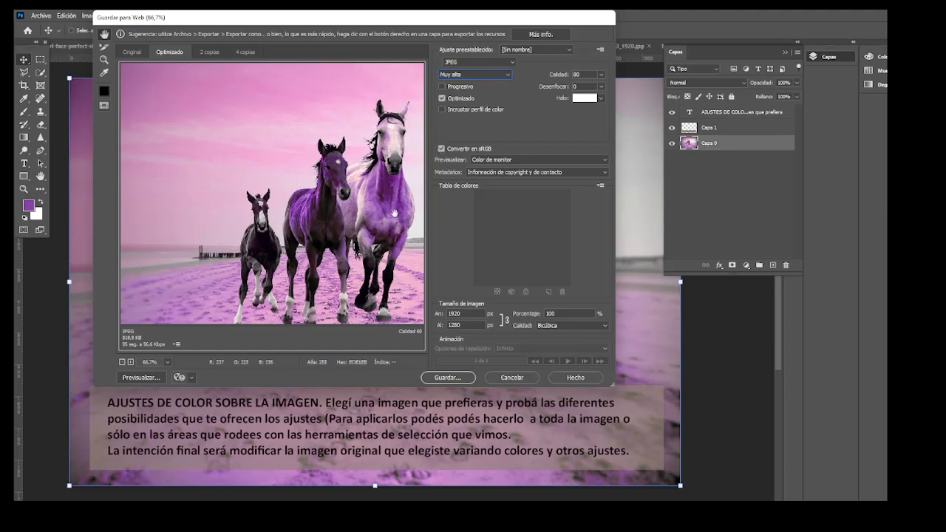
Save the optimized horses image into the HECHOS folder under the suggested file name, accepting the file-name compatibility notice.
click(448, 378)
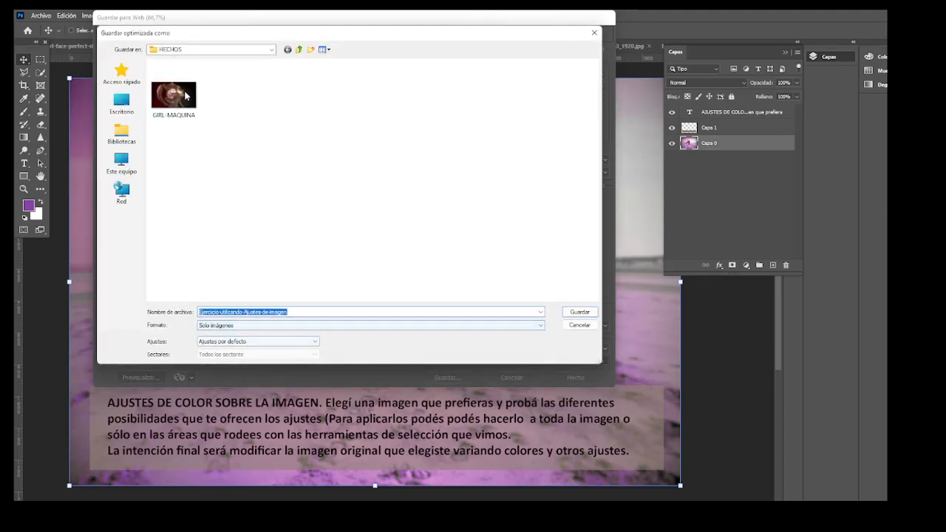
click(574, 315)
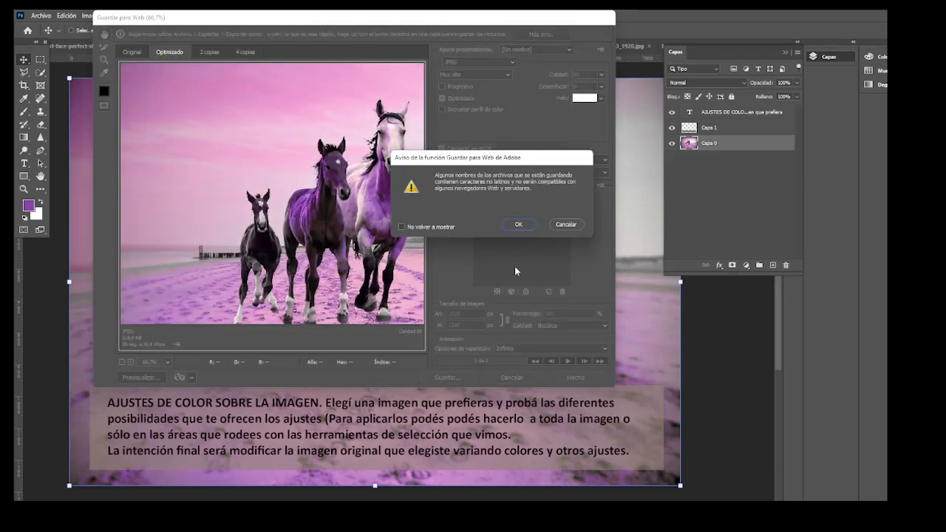
click(519, 225)
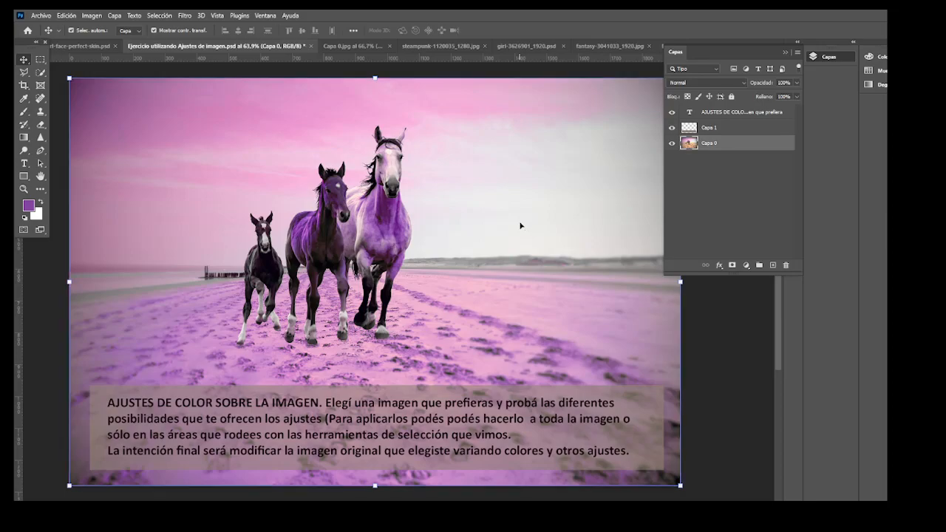
Undo the purple color replacement and add a Hue/Saturation adjustment layer above Capa 0 with the hue at +7.
key(ctrl+z)
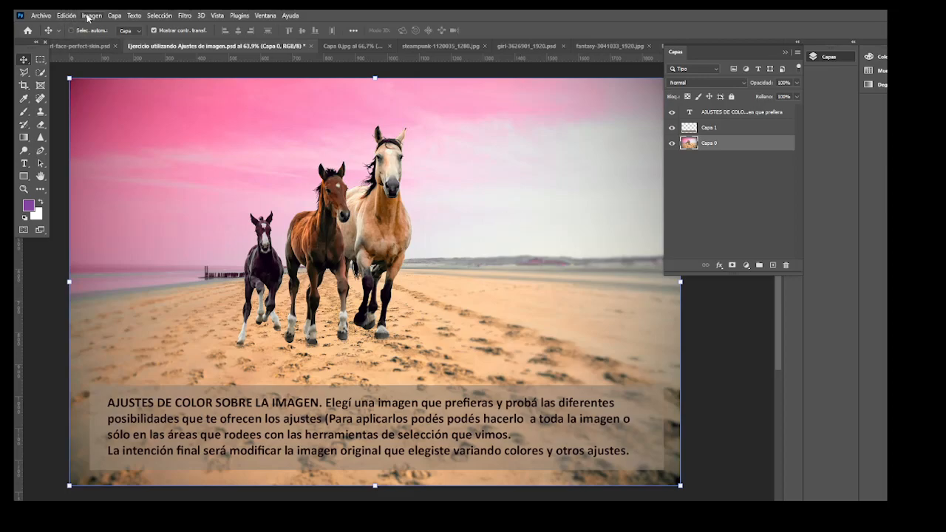
click(259, 16)
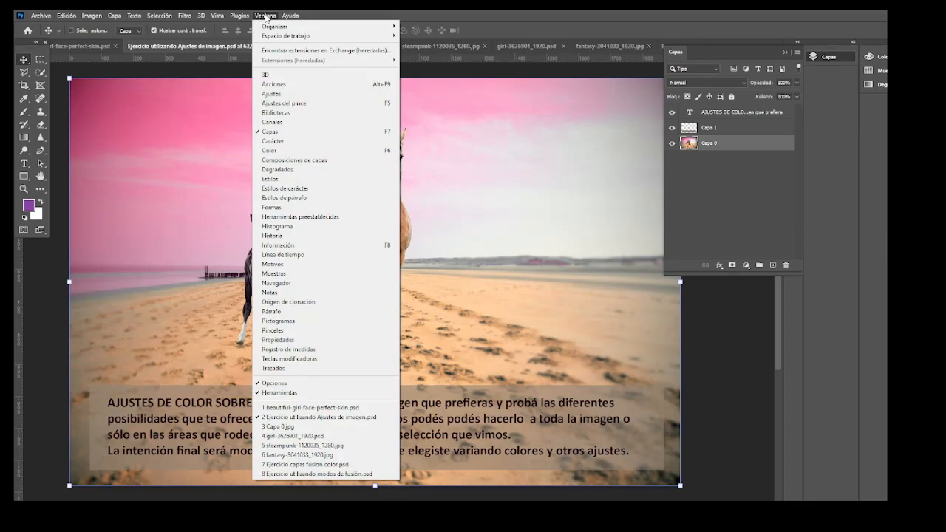
click(299, 93)
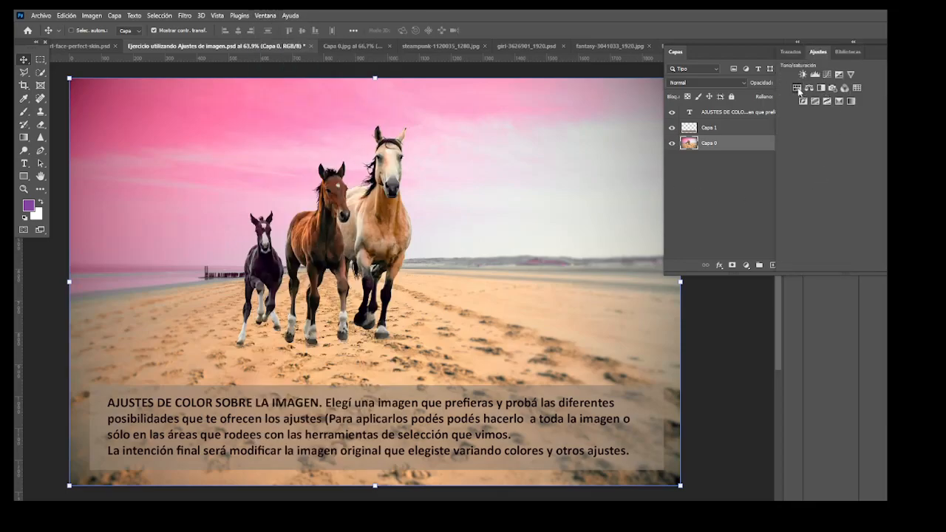
click(797, 88)
mouse_move(621, 254)
mouse_down()
mouse_move(604, 255)
mouse_move(639, 256)
mouse_move(602, 254)
mouse_move(625, 253)
mouse_up()
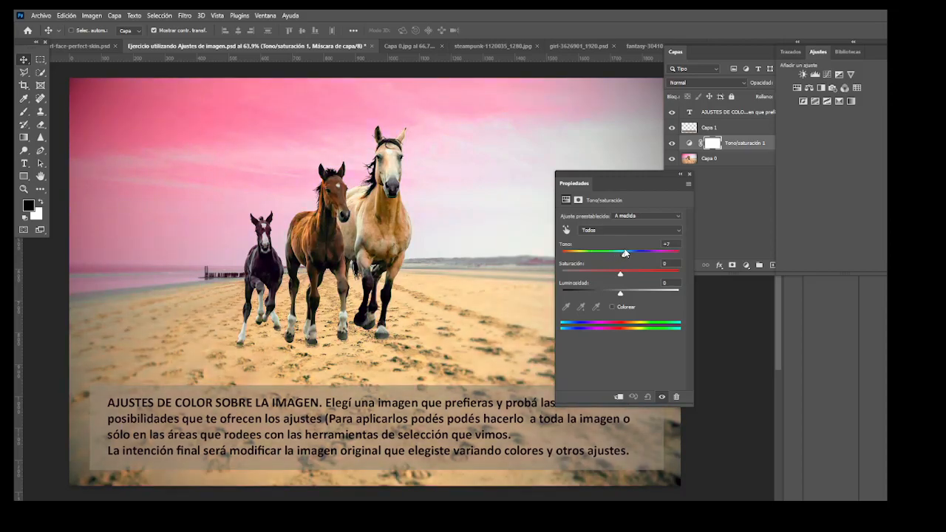
Move the Properties and Layers panels away from the tallest horse, and close Properties.
drag(630, 176, 526, 75)
drag(676, 52, 614, 134)
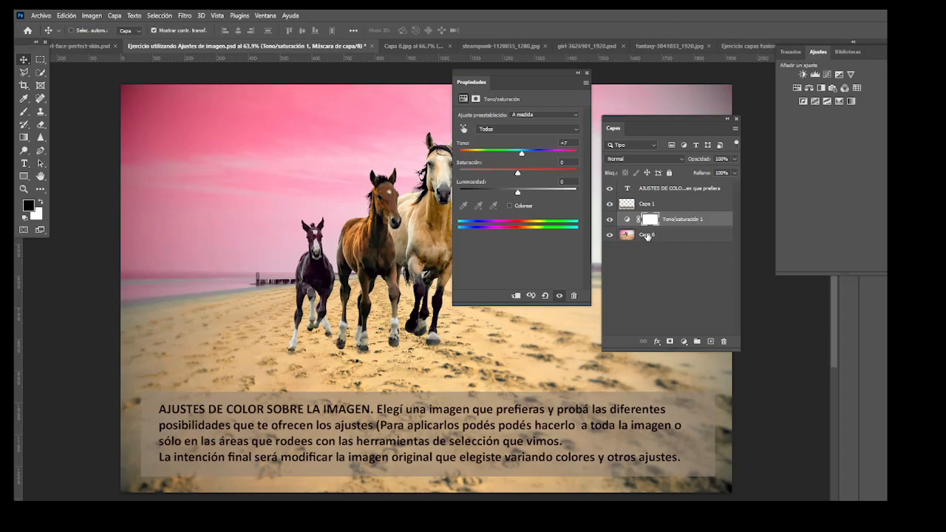
drag(507, 71, 170, 116)
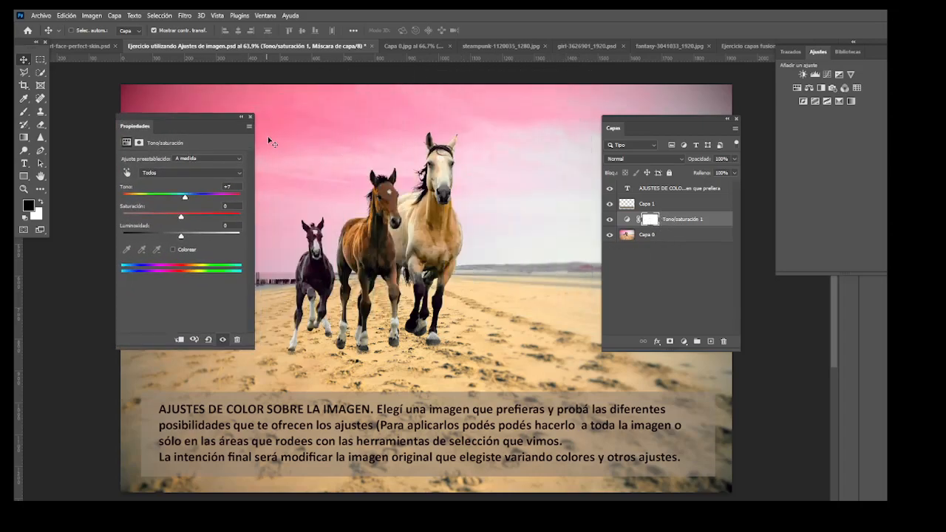
click(251, 115)
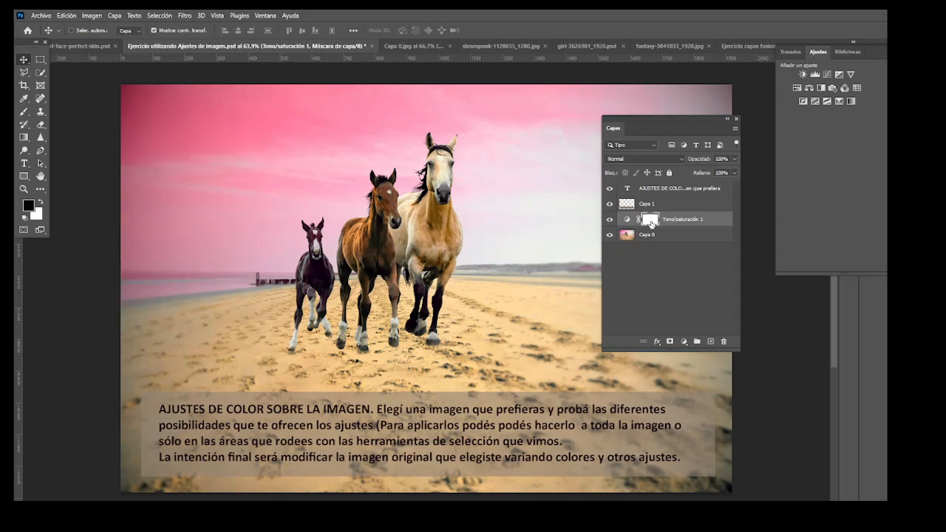
Reopen the Hue/Saturation layer's settings, set the hue to +21 and the saturation to +26, and close them.
double_click(651, 220)
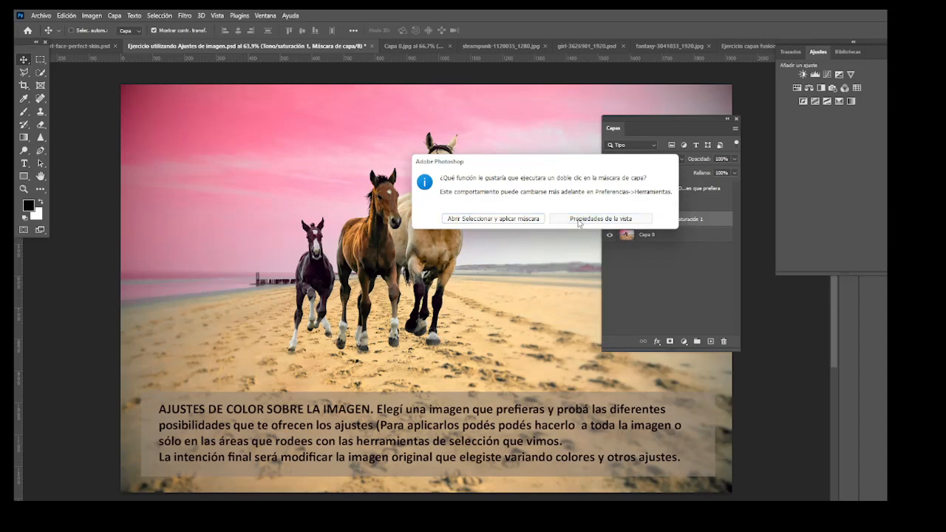
click(600, 218)
click(635, 230)
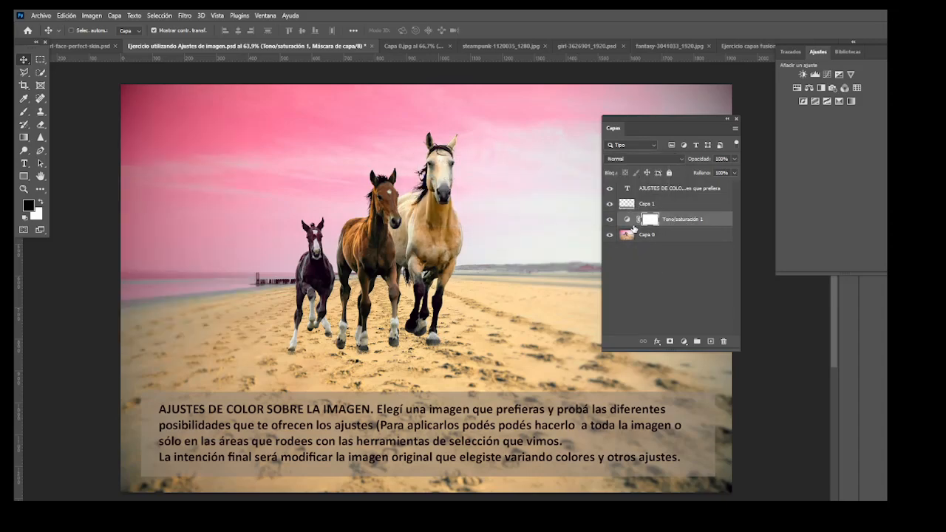
double_click(628, 219)
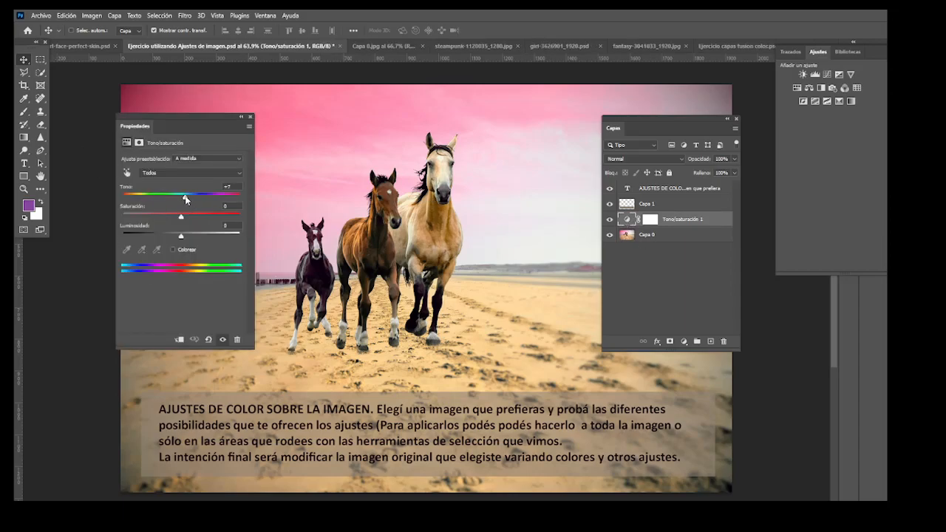
mouse_move(186, 198)
mouse_down()
mouse_move(164, 199)
mouse_move(195, 199)
mouse_move(169, 218)
mouse_move(198, 210)
mouse_up()
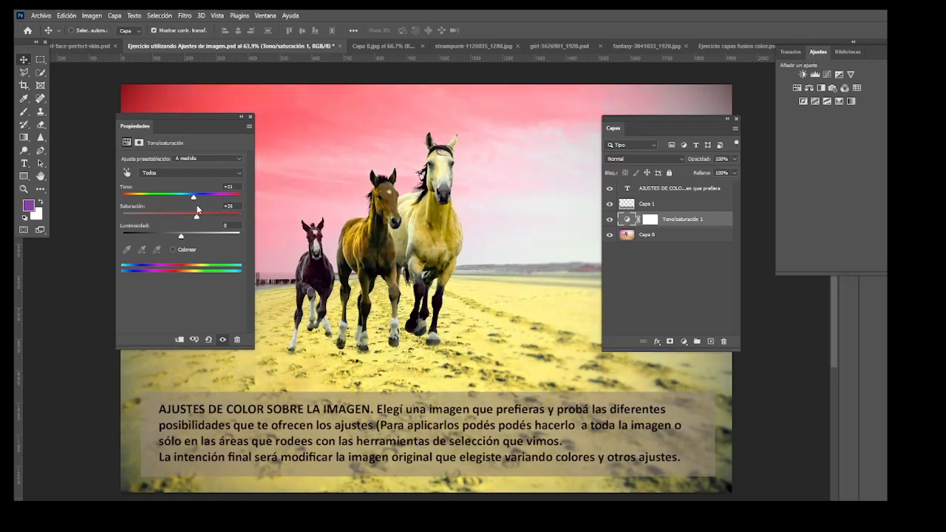
drag(210, 122, 673, 299)
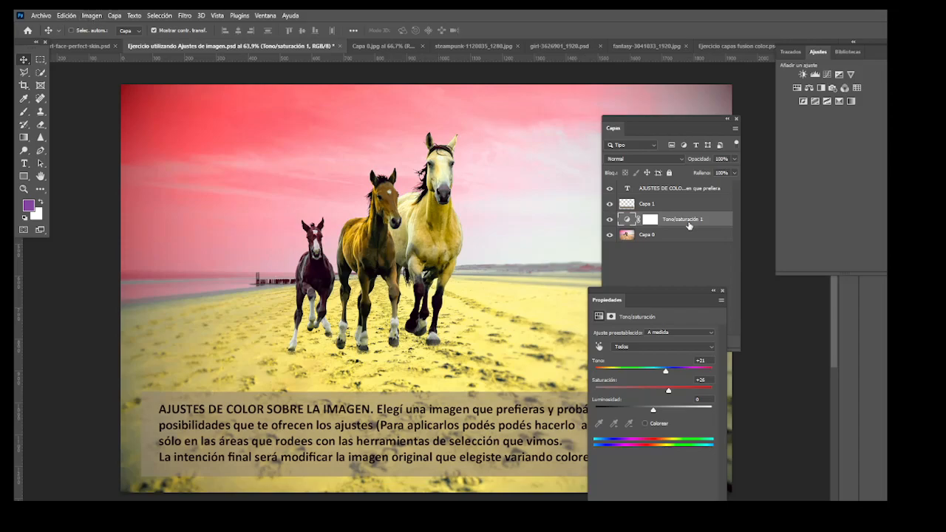
click(723, 292)
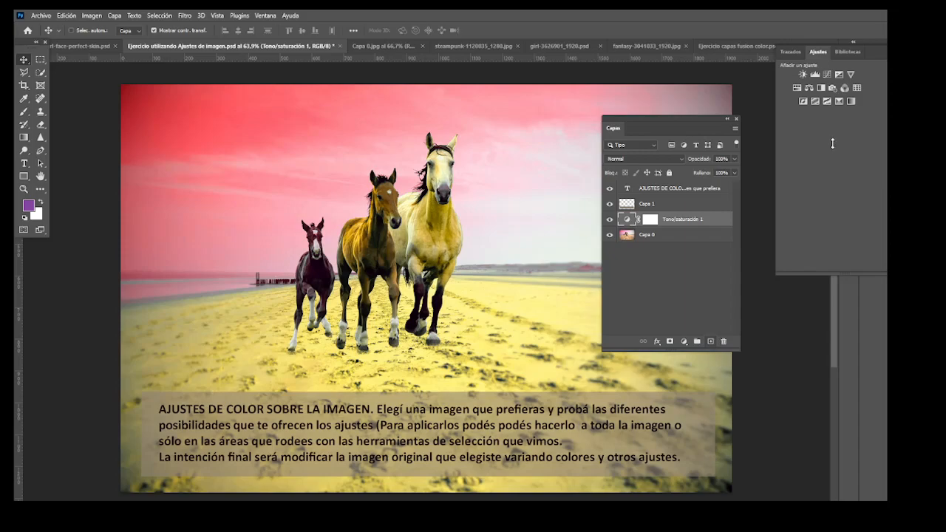
Add a Brightness/Contrast adjustment layer above Tono/saturación 1 and alter its values.
click(804, 75)
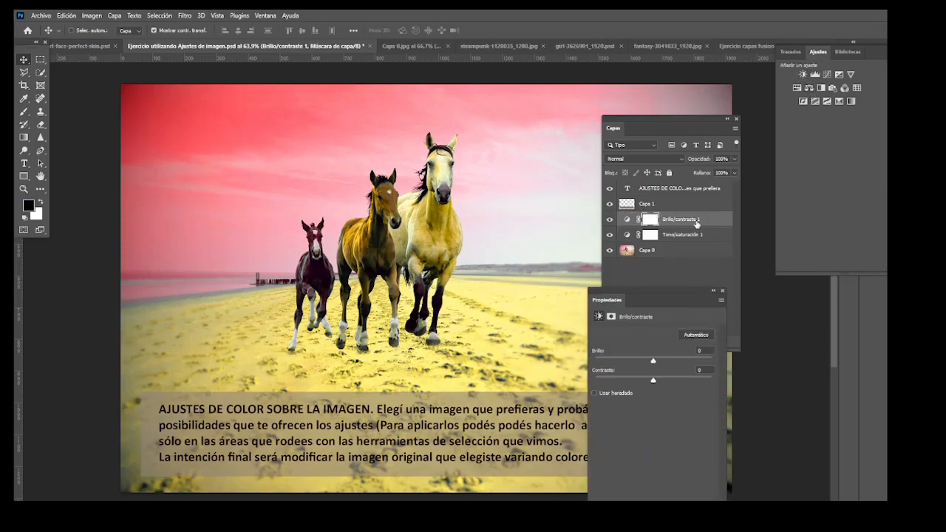
mouse_move(654, 364)
mouse_down()
mouse_move(663, 362)
mouse_move(645, 361)
mouse_move(633, 344)
mouse_move(646, 344)
mouse_move(656, 382)
mouse_move(670, 384)
mouse_move(646, 380)
mouse_up()
click(723, 292)
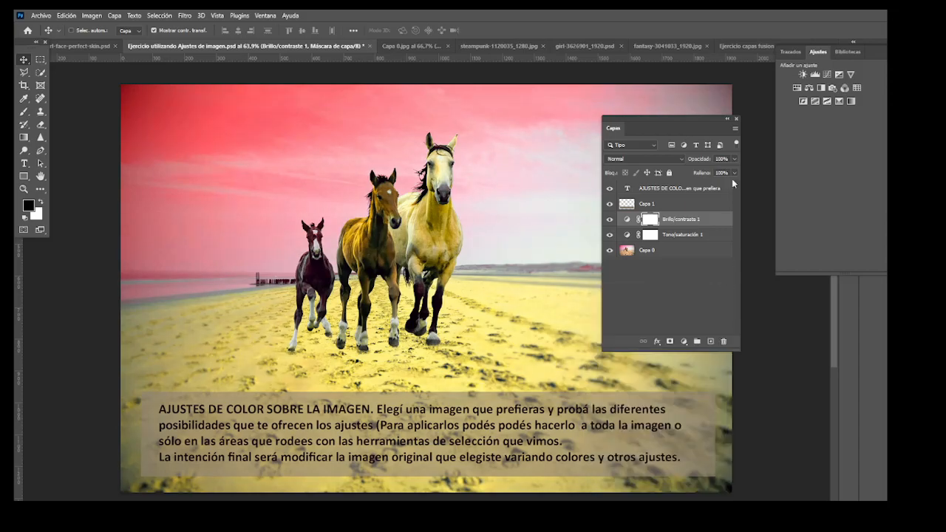
Hide the Layers panel and undo the Brightness/Contrast layer and the Hue/Saturation value changes.
click(736, 119)
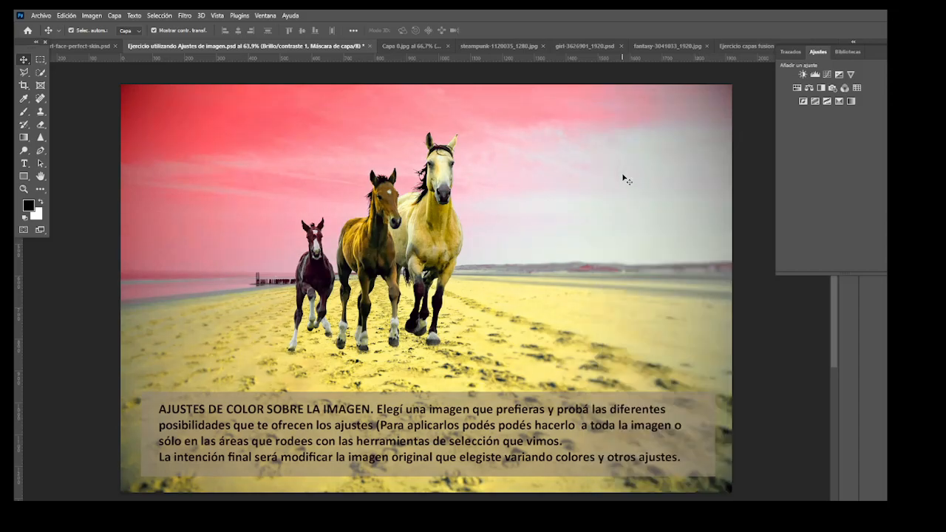
key(ctrl+z)
key(ctrl+z)
key(ctrl+z)
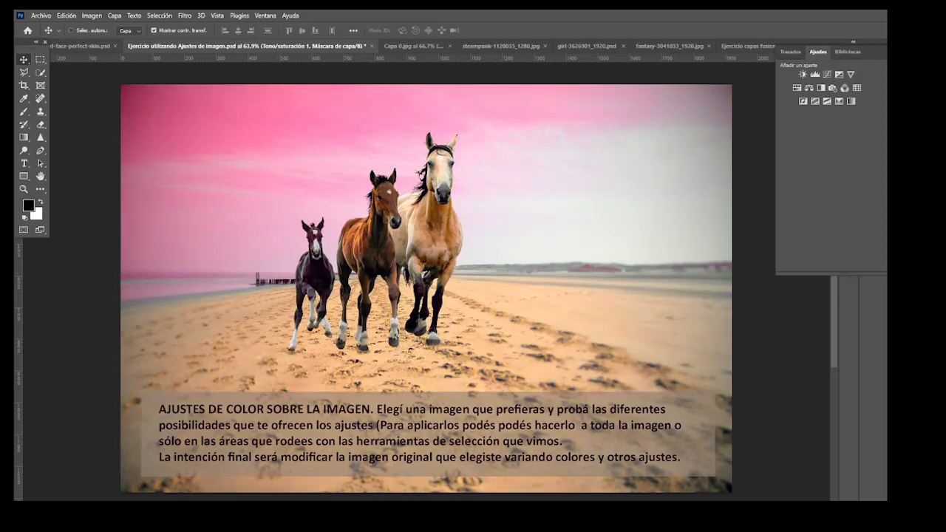
click(92, 15)
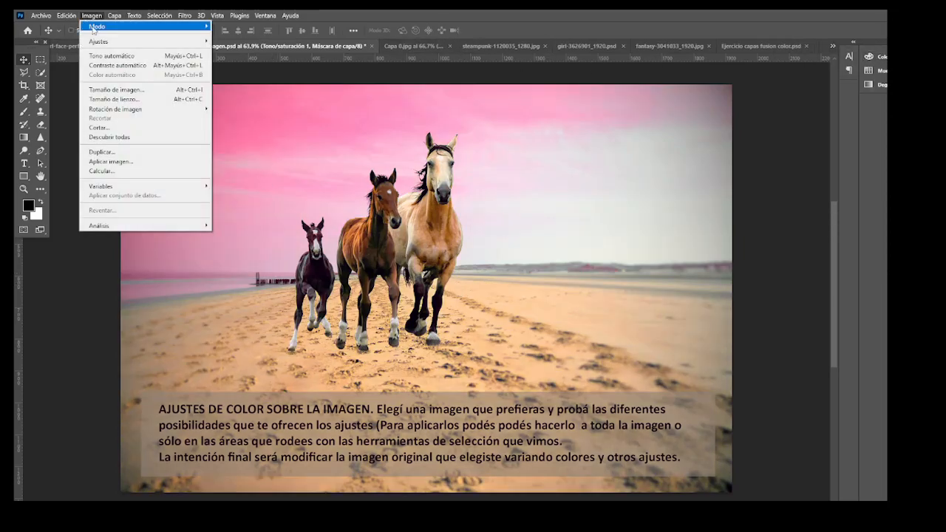
mouse_move(108, 44)
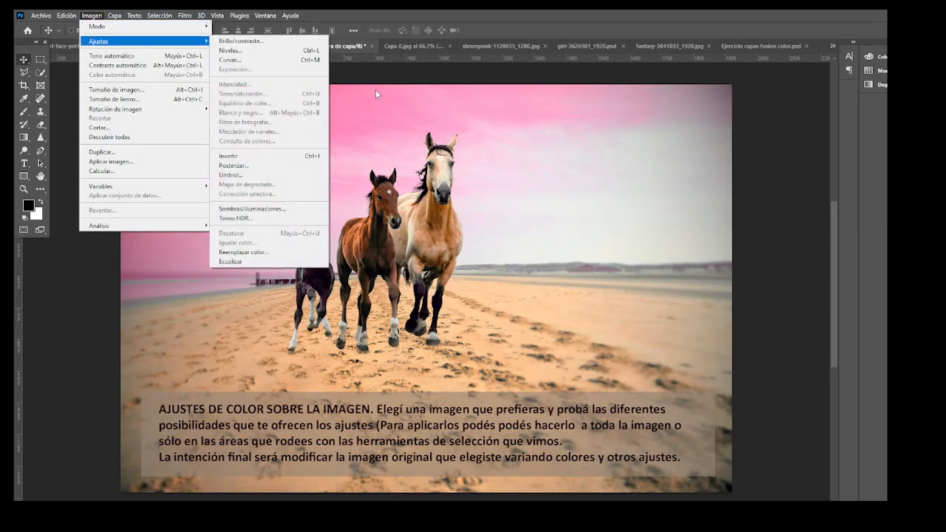
click(381, 79)
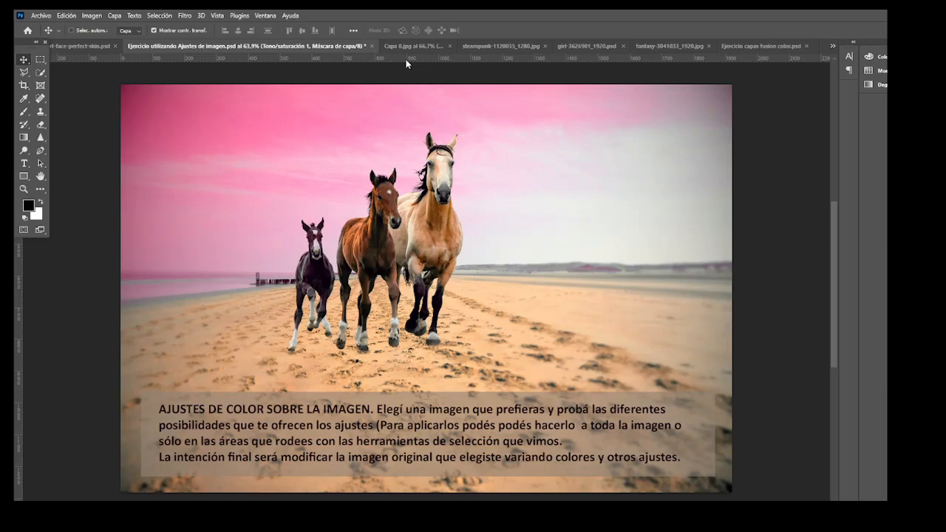
click(92, 16)
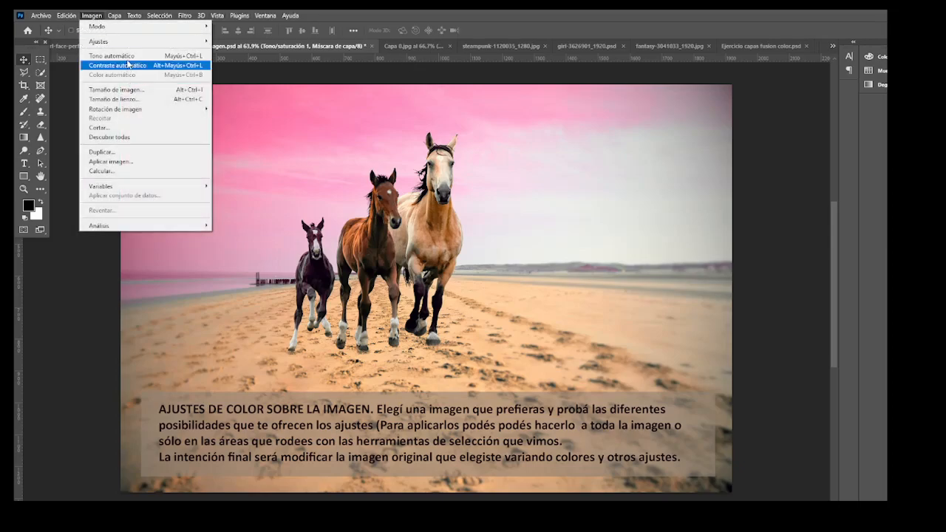
mouse_move(128, 44)
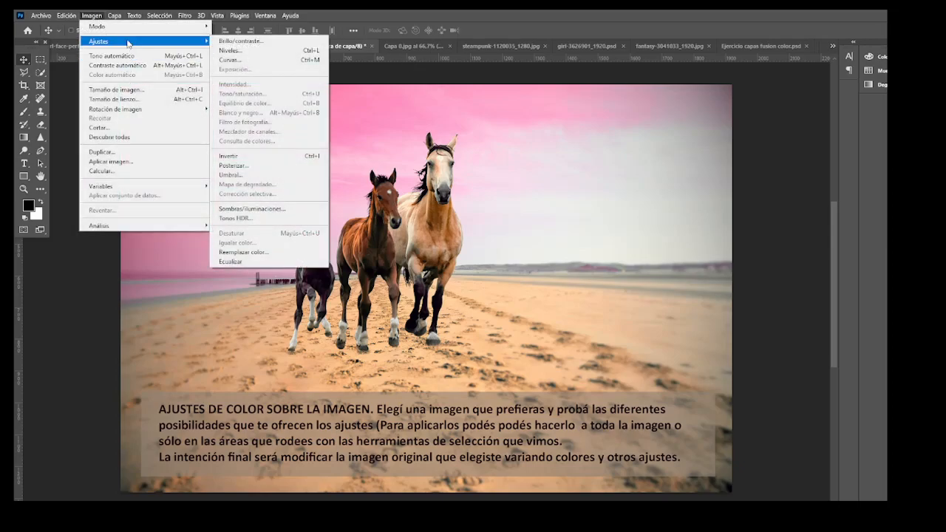
click(434, 136)
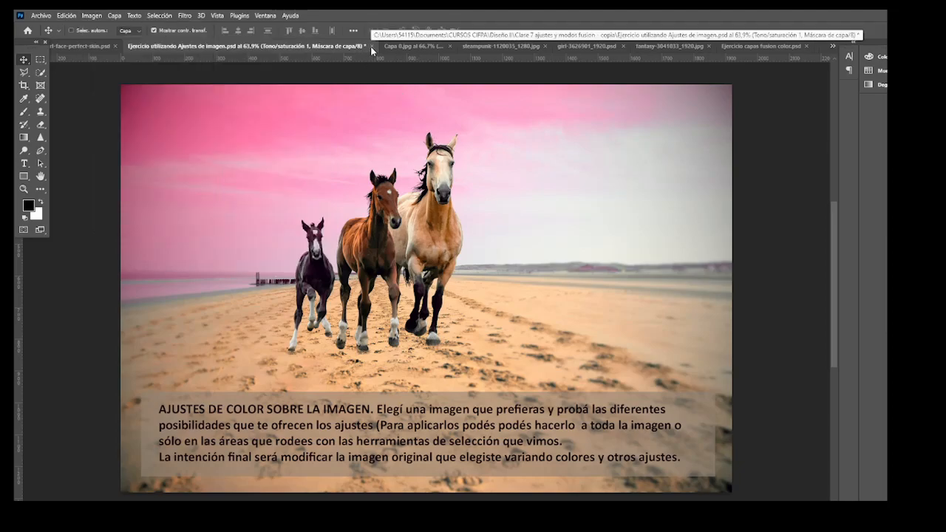
Switch to the beautiful-girl-face-perfect-skin.psd document and show its layers.
click(72, 47)
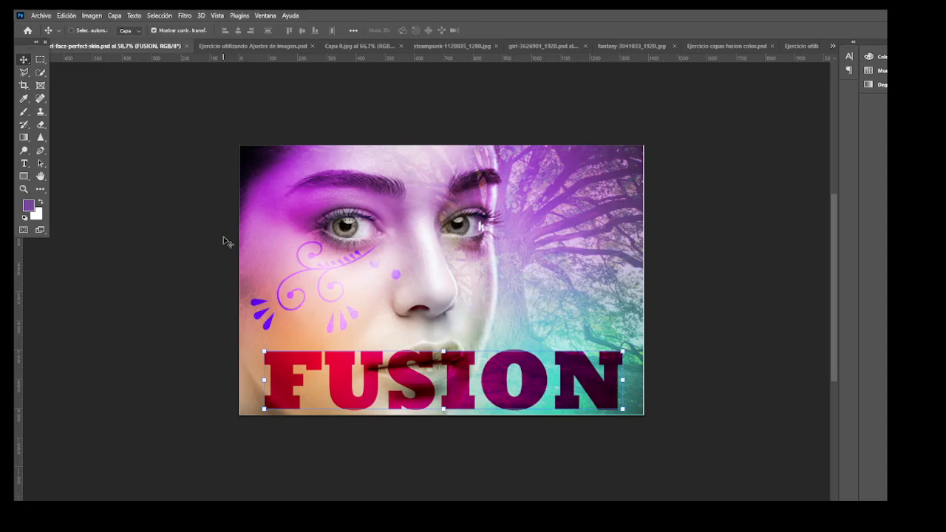
click(266, 15)
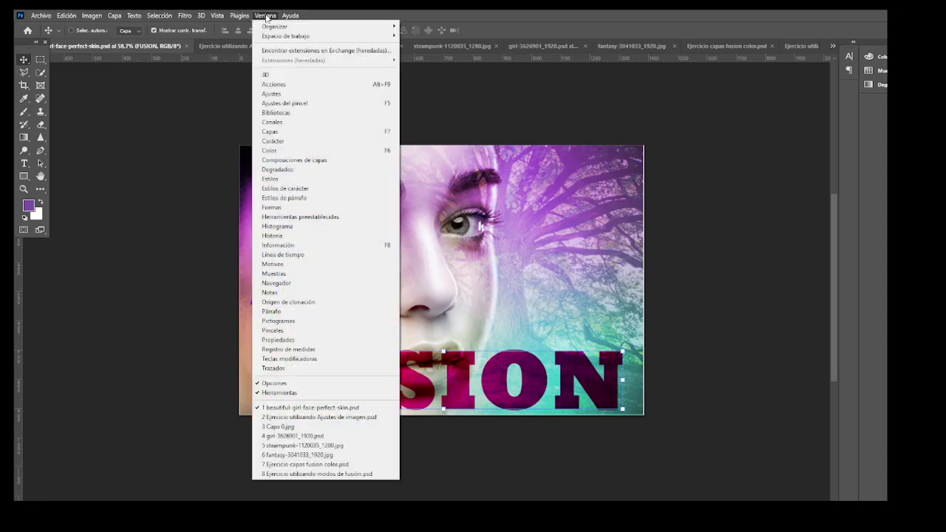
click(279, 133)
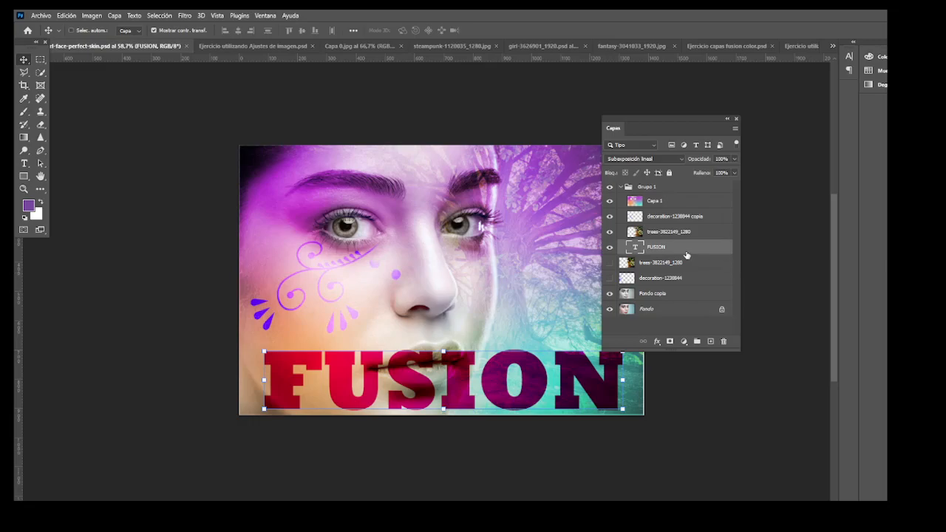
Select Capa 1, the decoration copy and the trees layer of Grupo 1 in turn to review their blend modes.
click(683, 203)
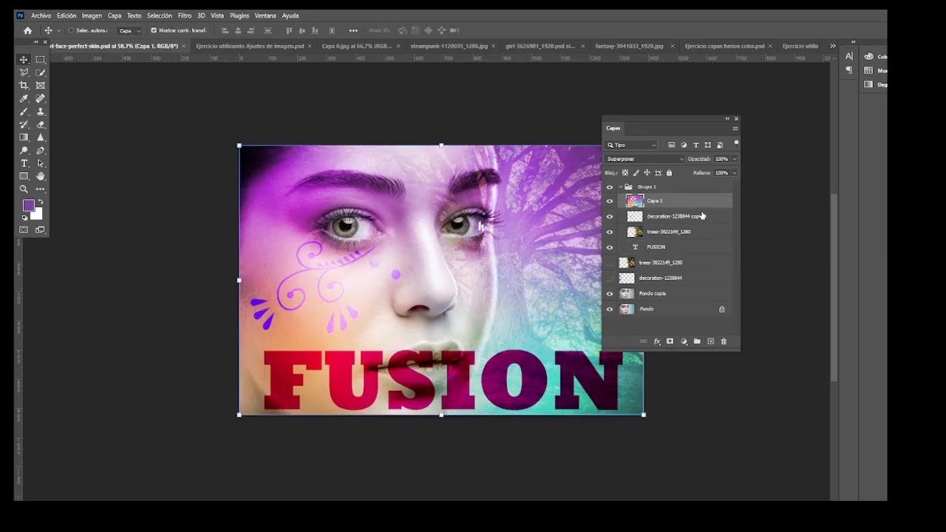
click(700, 217)
click(695, 233)
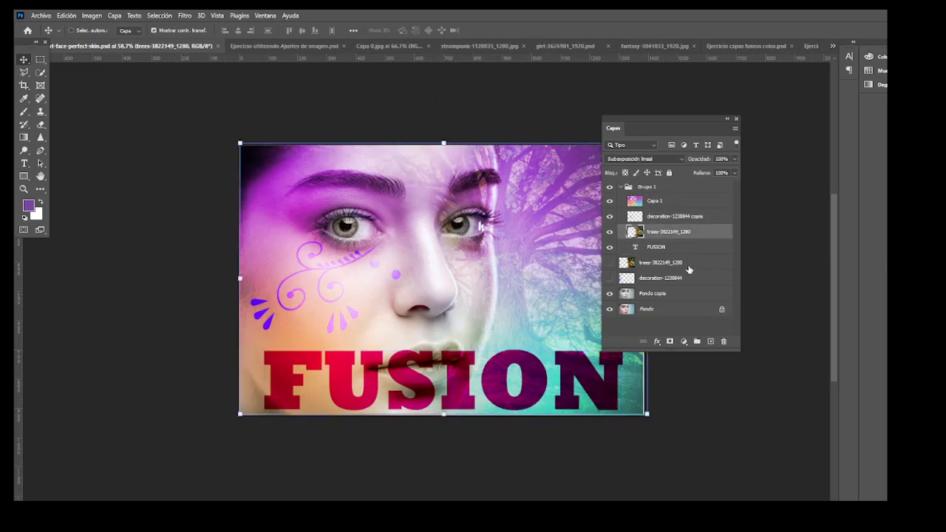
Select the hidden trees, hidden decoration, Fondo copia and Capa 1 layers in turn to review their blend modes.
click(689, 265)
click(677, 279)
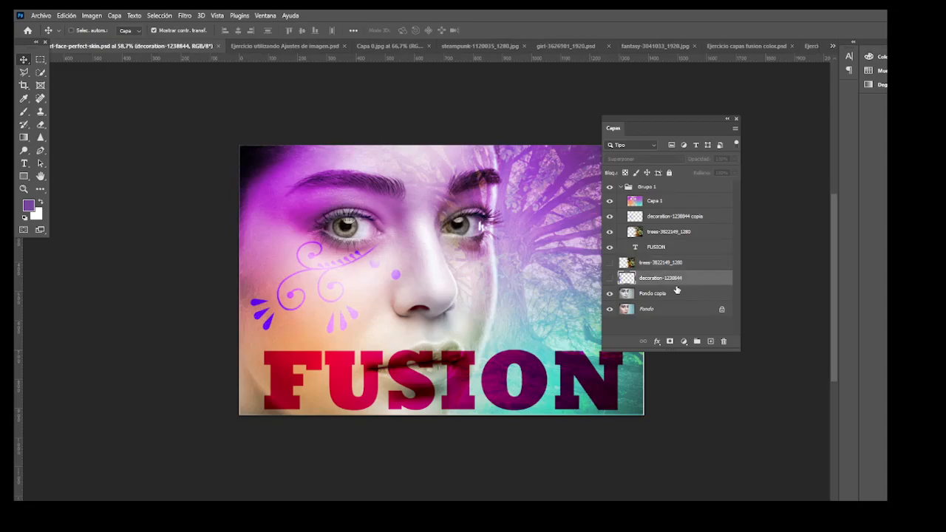
click(680, 294)
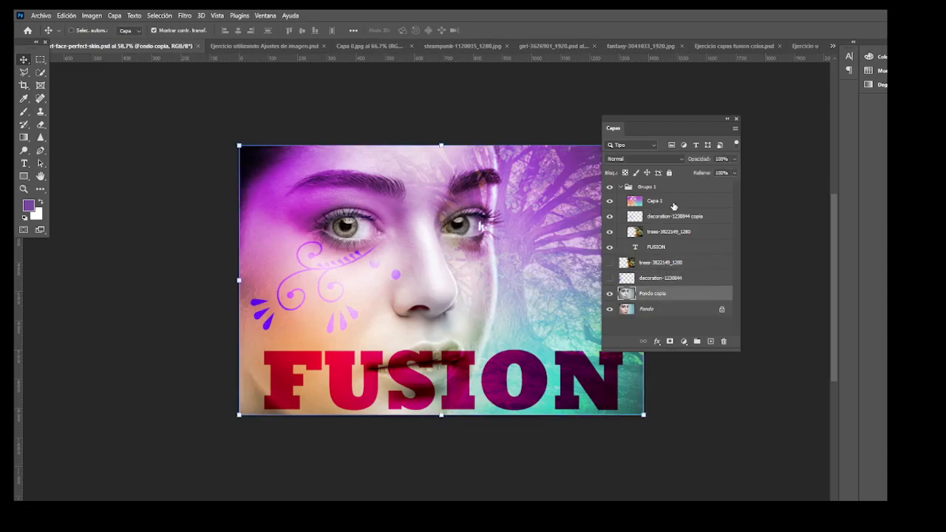
click(674, 204)
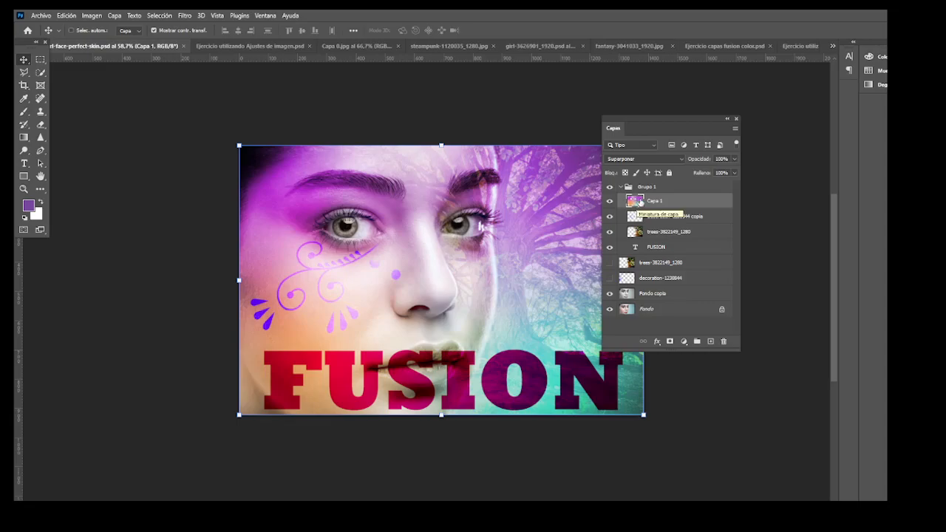
Set the layer thumbnails to the largest size and move the Layers panel clear of the image.
click(736, 130)
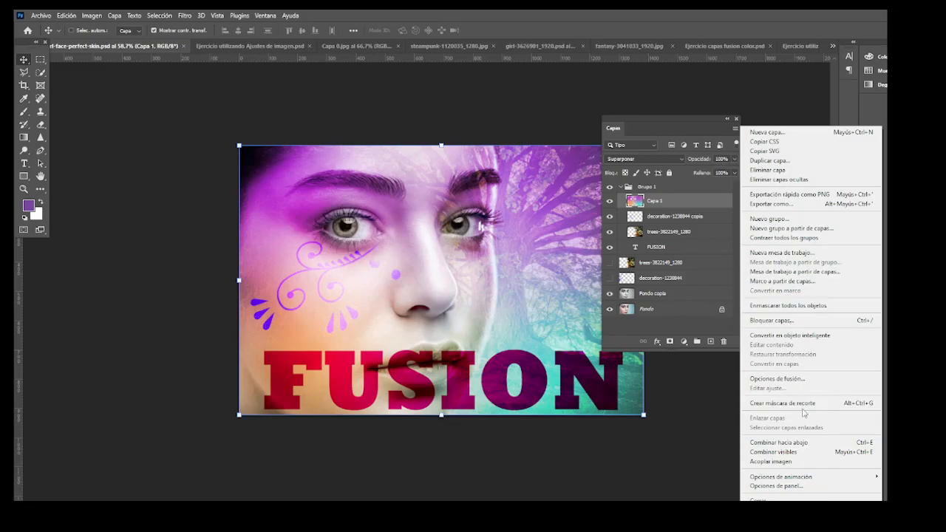
click(777, 485)
click(470, 203)
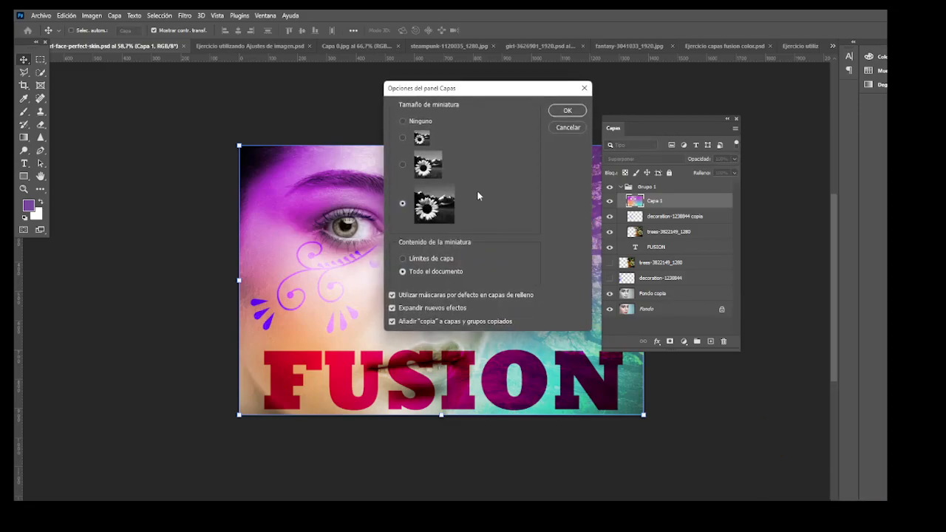
click(563, 112)
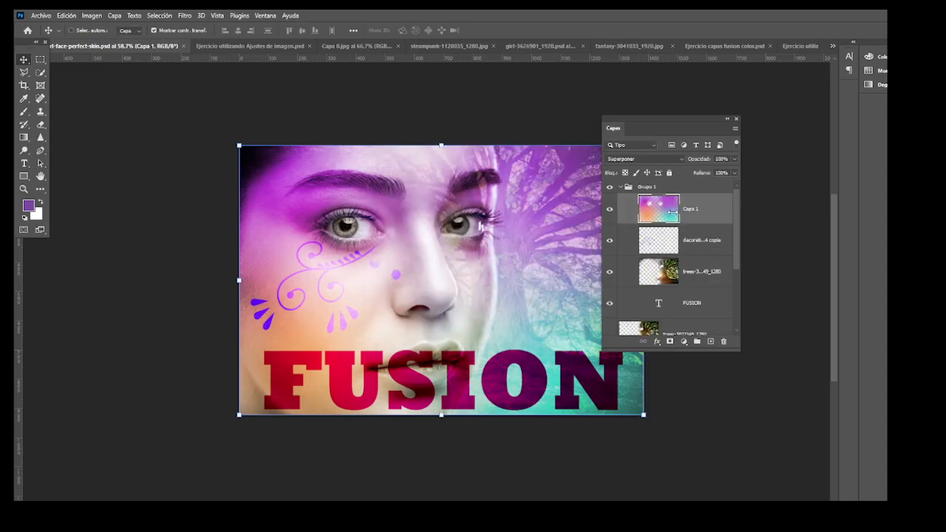
drag(647, 119, 696, 84)
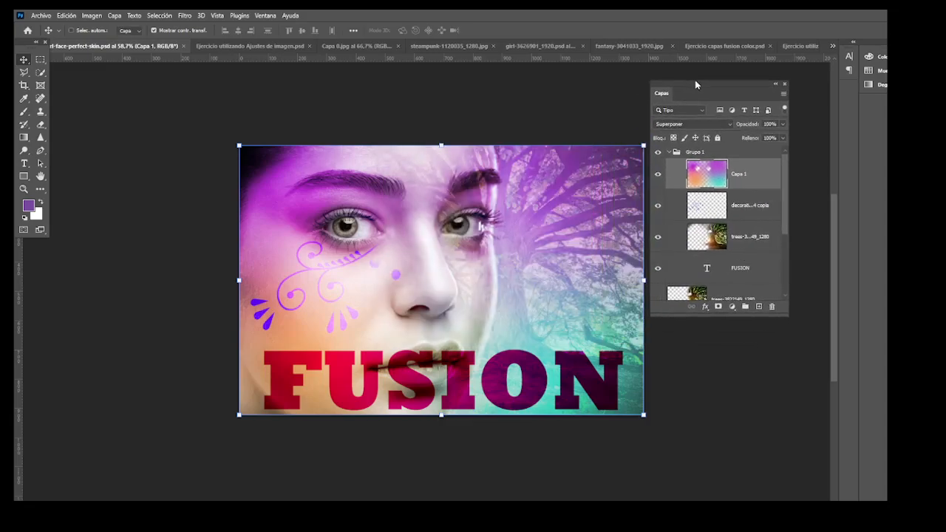
Set Capa 1's blend mode to Normal, lower its opacity to 55% and return it to 100%.
click(729, 124)
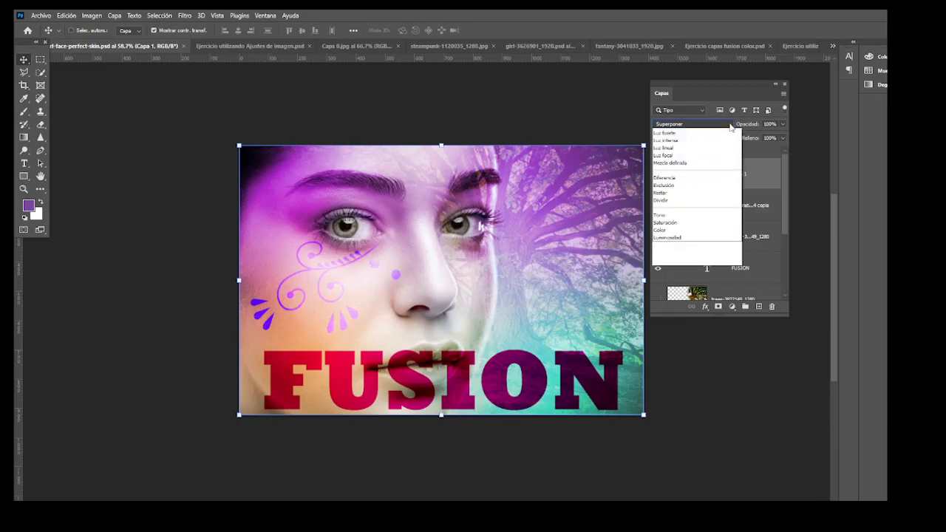
click(683, 133)
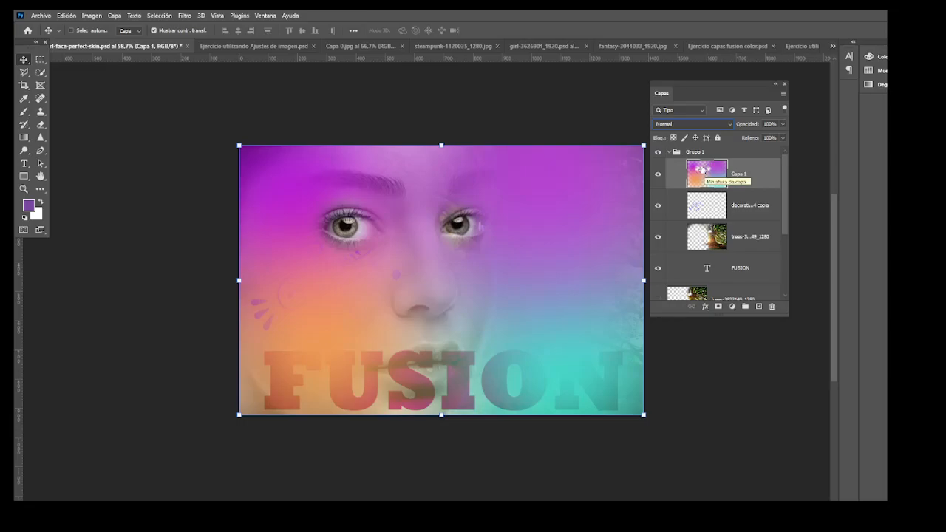
click(784, 125)
mouse_move(781, 136)
mouse_down()
mouse_move(749, 132)
mouse_move(764, 143)
mouse_up()
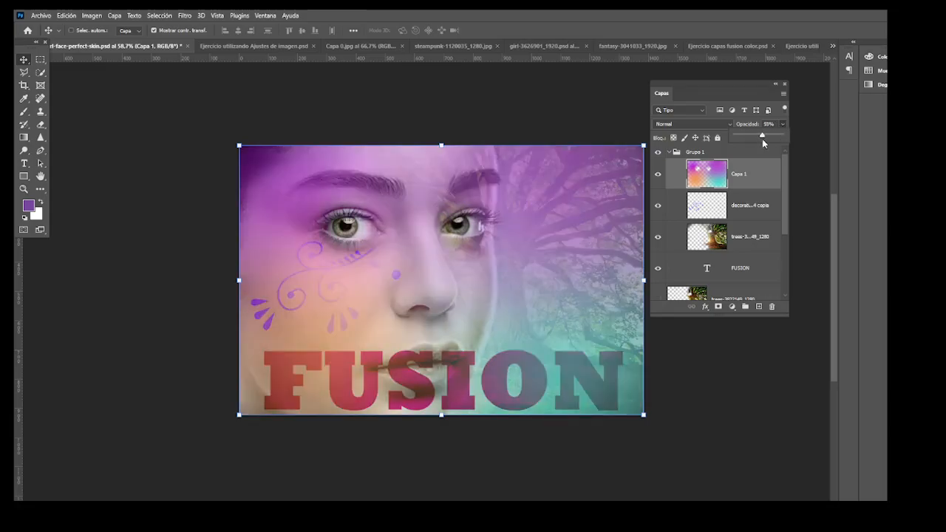
drag(765, 135, 775, 138)
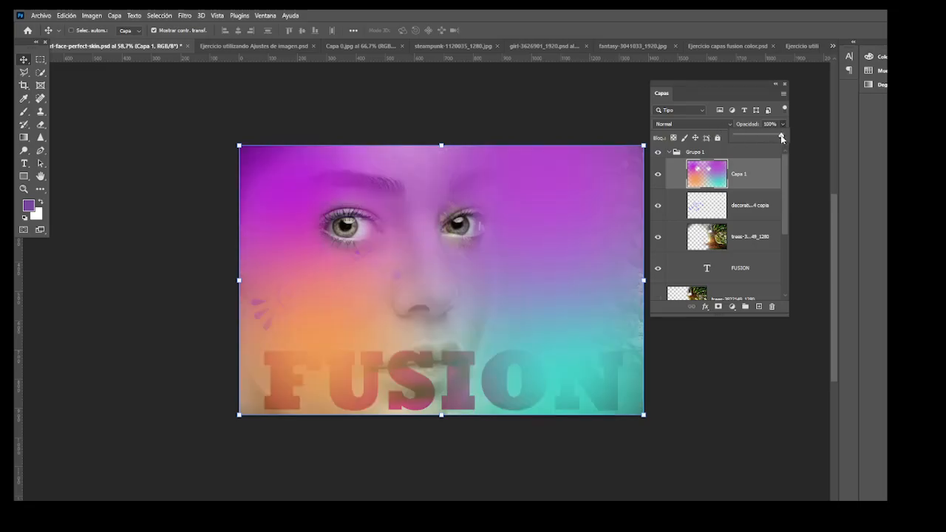
Try the Disolver, Oscurecer and Multiplicar blend modes in turn on Capa 1.
click(729, 124)
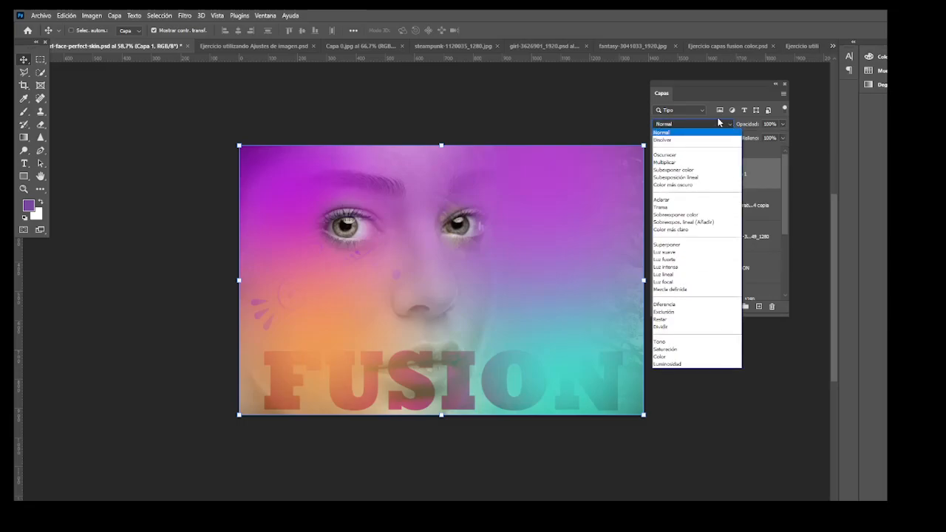
click(714, 126)
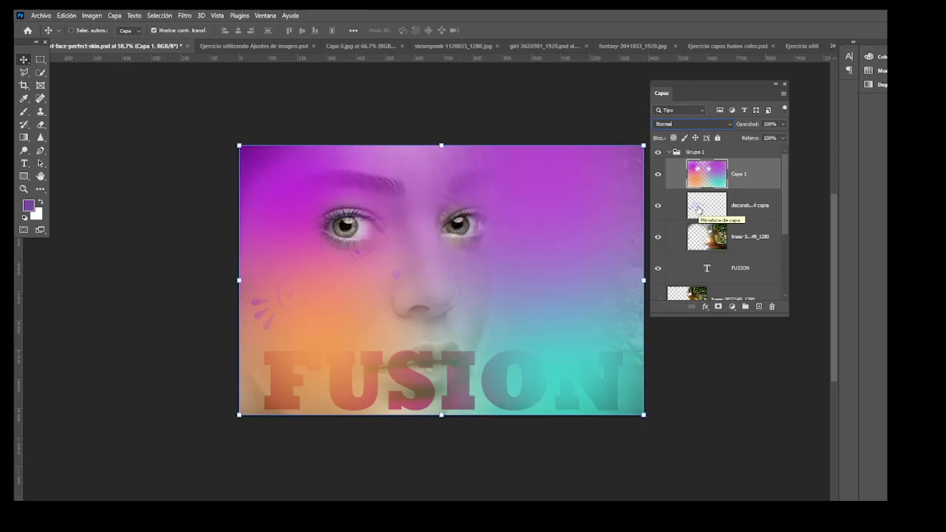
click(729, 124)
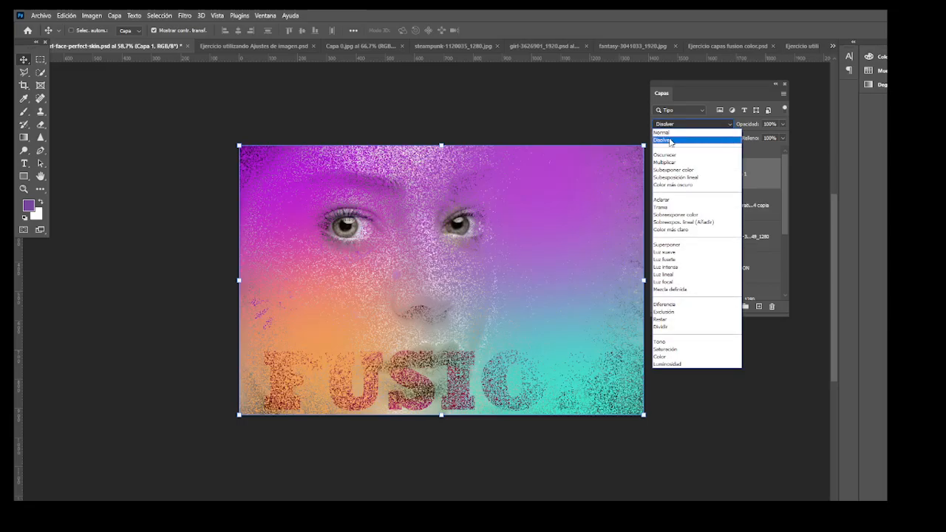
click(670, 141)
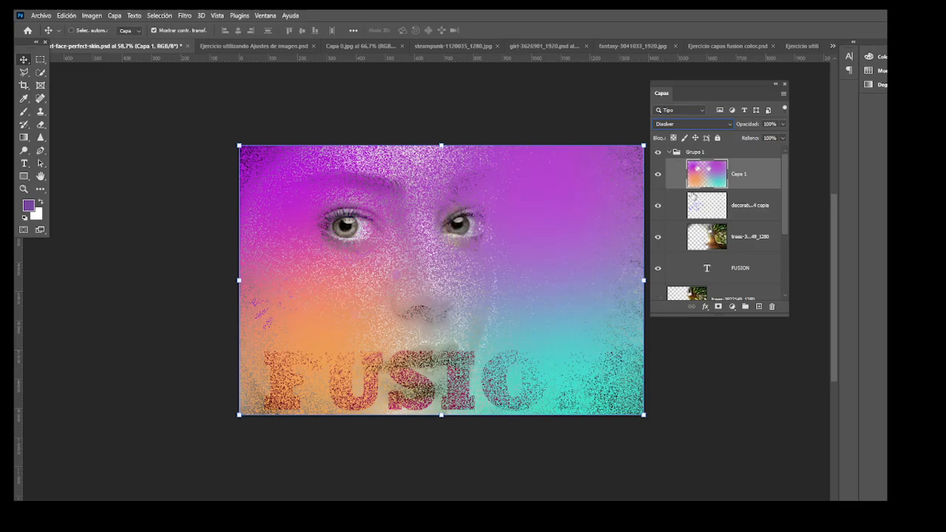
click(732, 124)
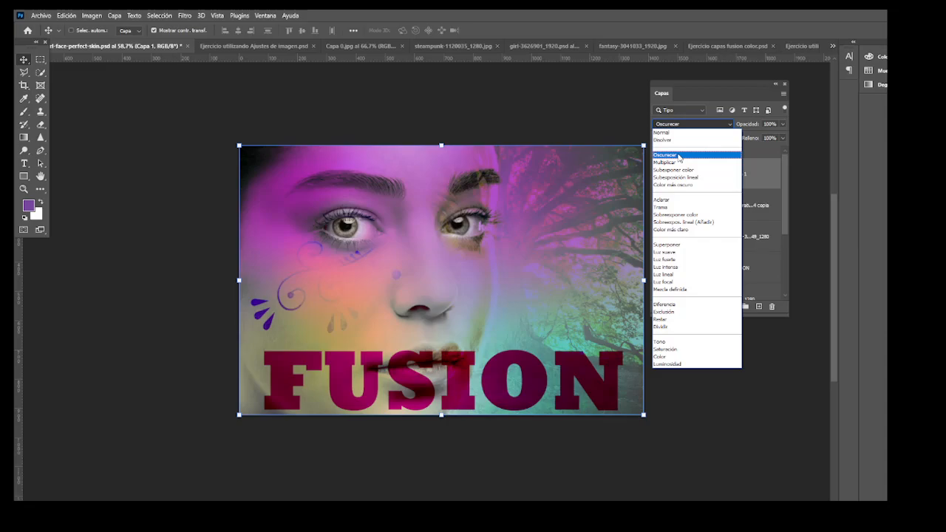
click(679, 156)
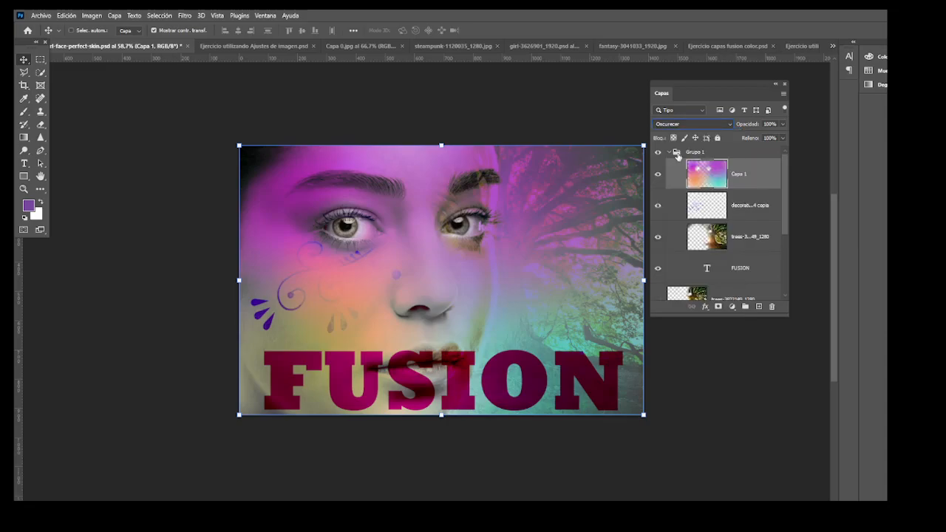
click(724, 124)
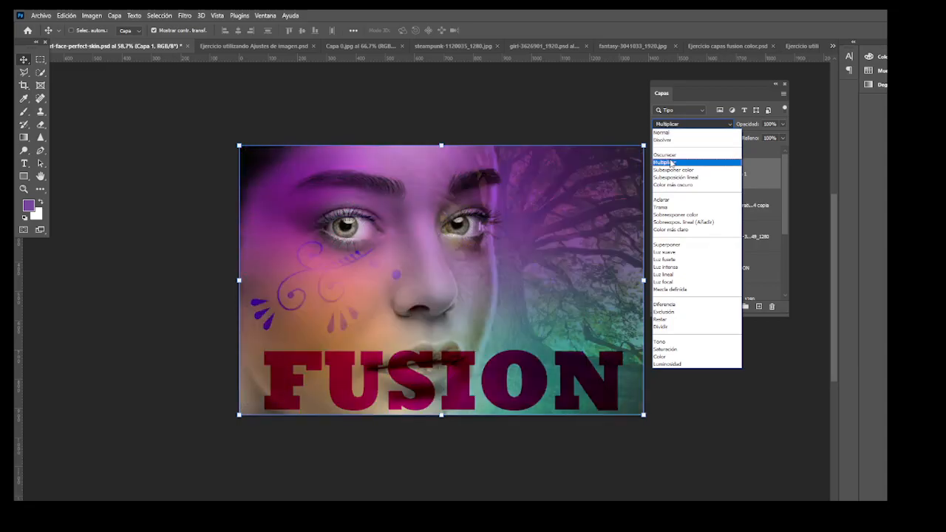
click(670, 162)
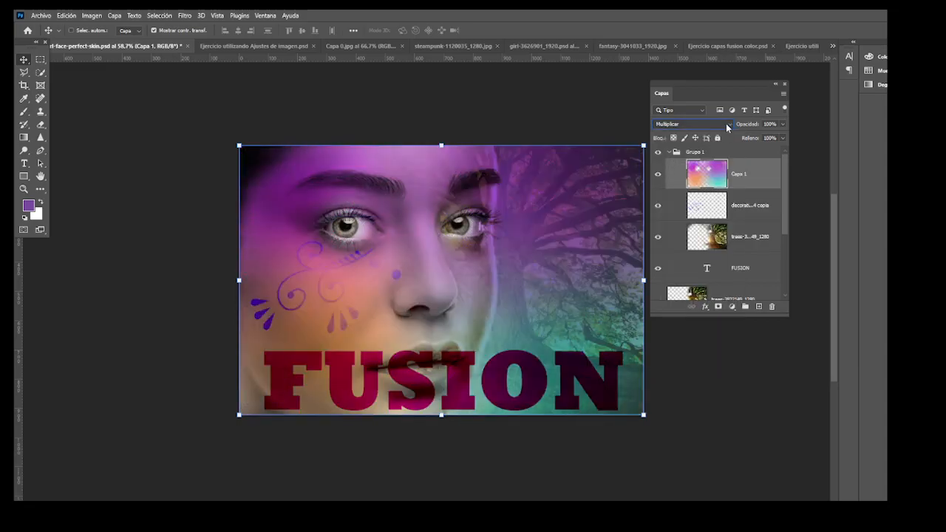
Try the Subexponer color blend mode on Capa 1, varying its opacity, and return it to Superponer at 100%.
click(724, 125)
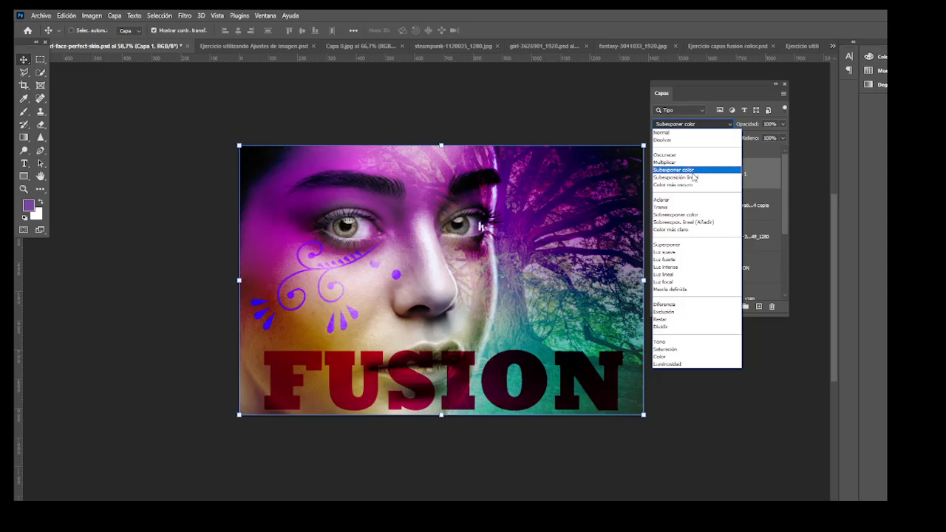
click(693, 171)
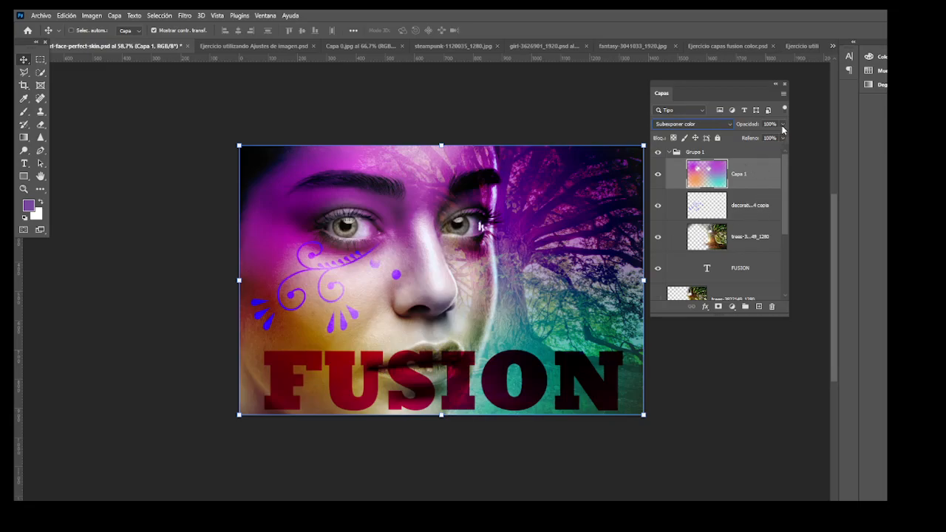
click(784, 125)
mouse_move(782, 137)
mouse_down()
mouse_move(746, 136)
mouse_move(800, 136)
mouse_up()
click(691, 125)
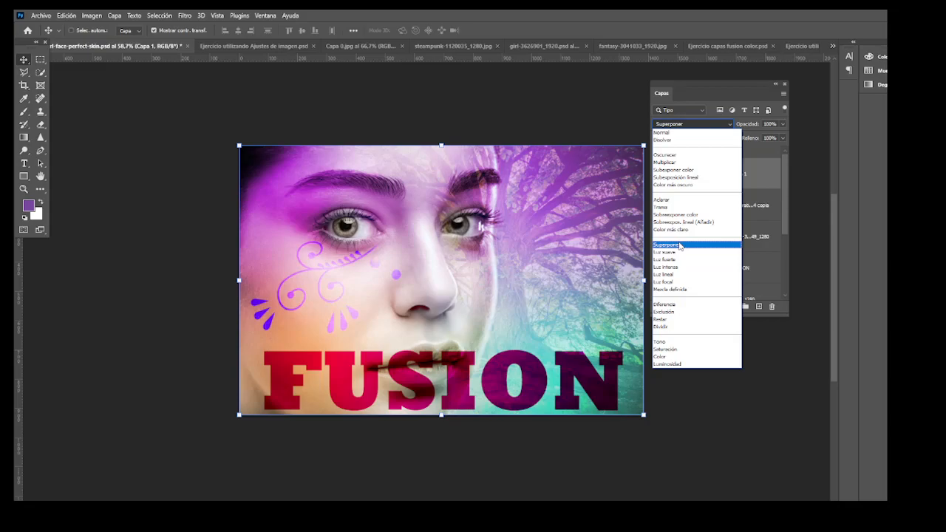
click(680, 247)
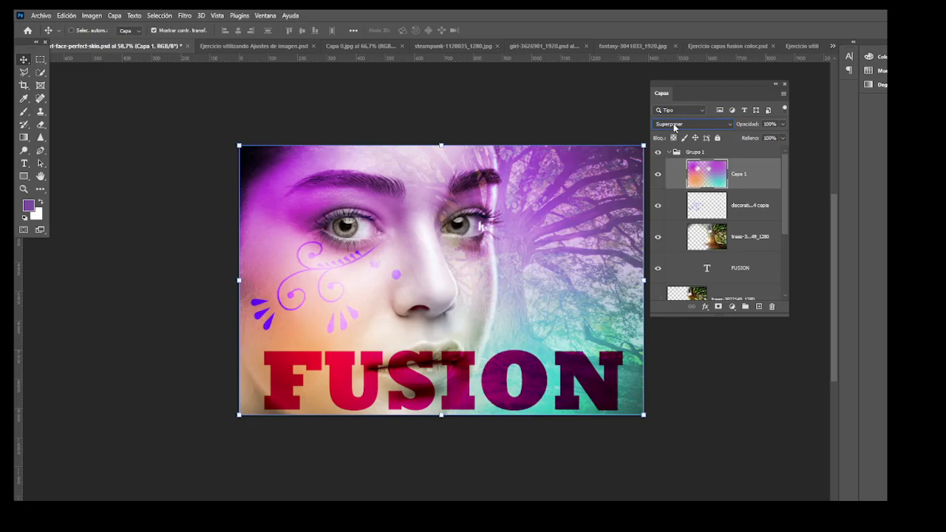
With Capa 1 temporarily hidden, preview other blend modes on the decoration copy layer and keep it on Superponer.
click(658, 175)
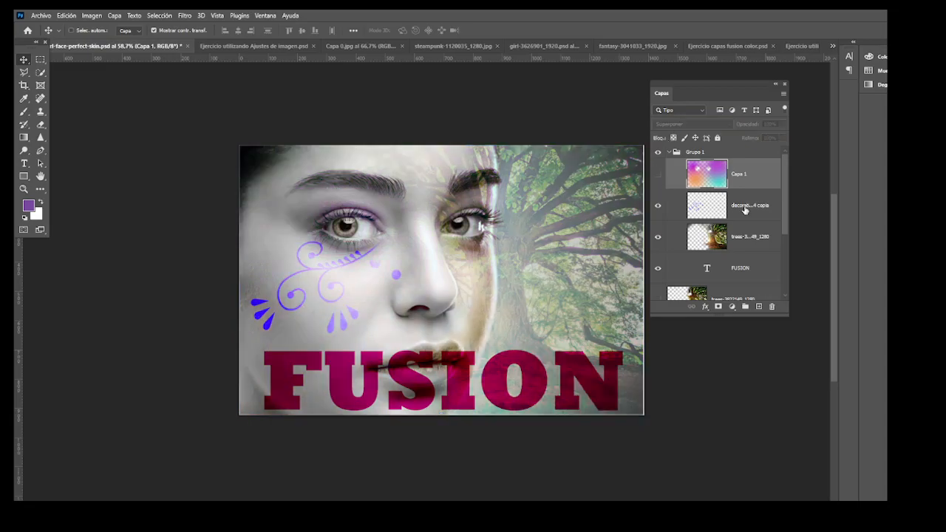
click(744, 210)
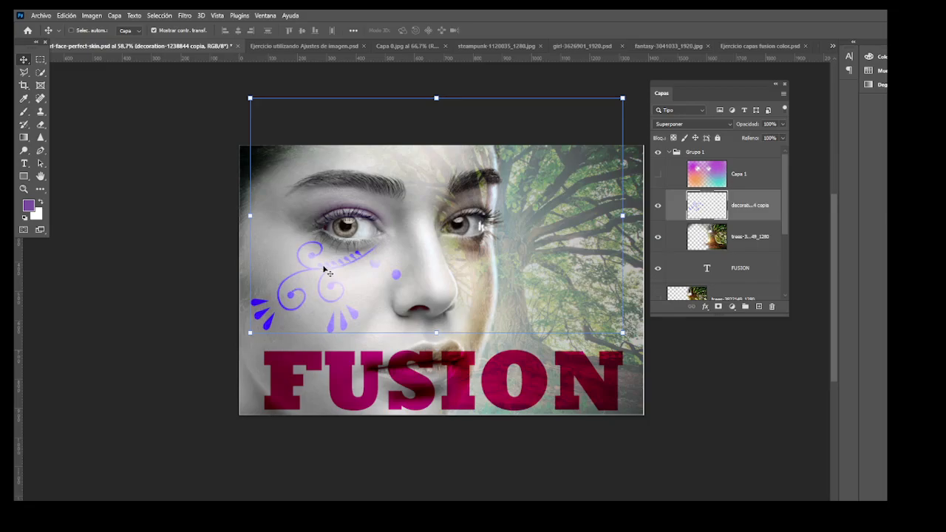
mouse_move(304, 271)
mouse_down()
mouse_move(327, 175)
mouse_move(392, 241)
mouse_move(438, 253)
mouse_move(414, 241)
mouse_move(293, 273)
mouse_move(304, 269)
mouse_up()
click(678, 125)
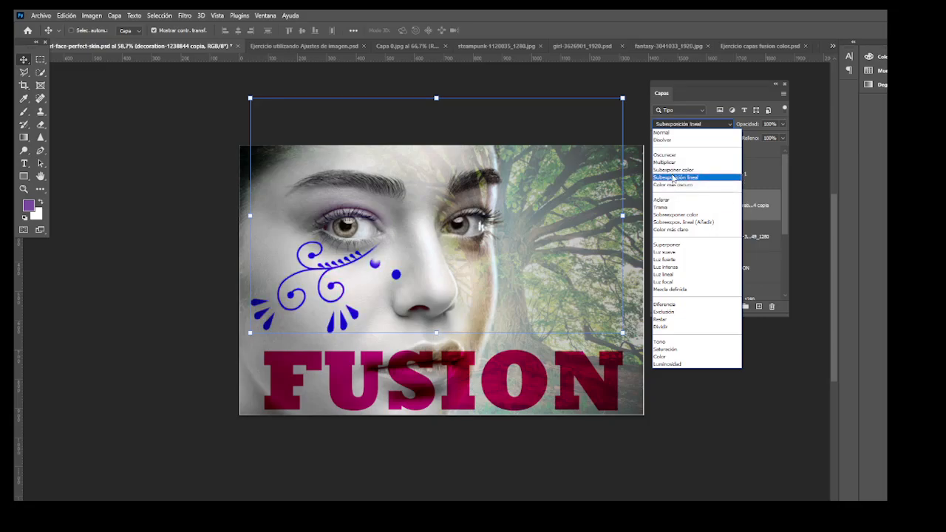
click(677, 247)
click(658, 175)
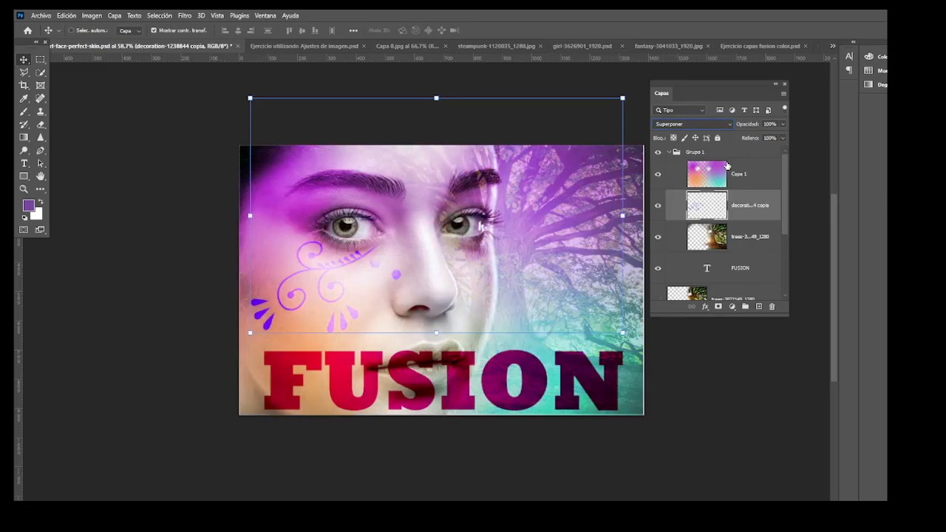
Try the Luz suave blend mode on Capa 1, and set it to Luz lineal.
click(750, 173)
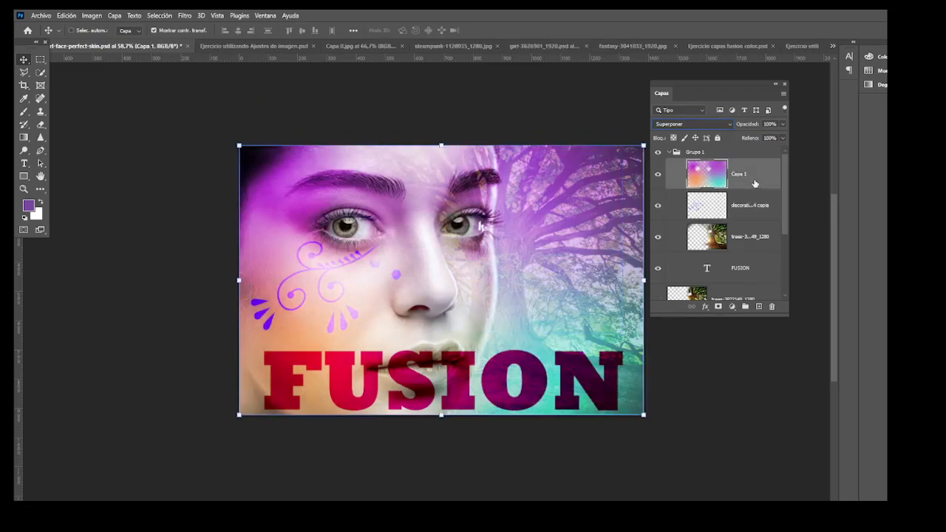
click(687, 124)
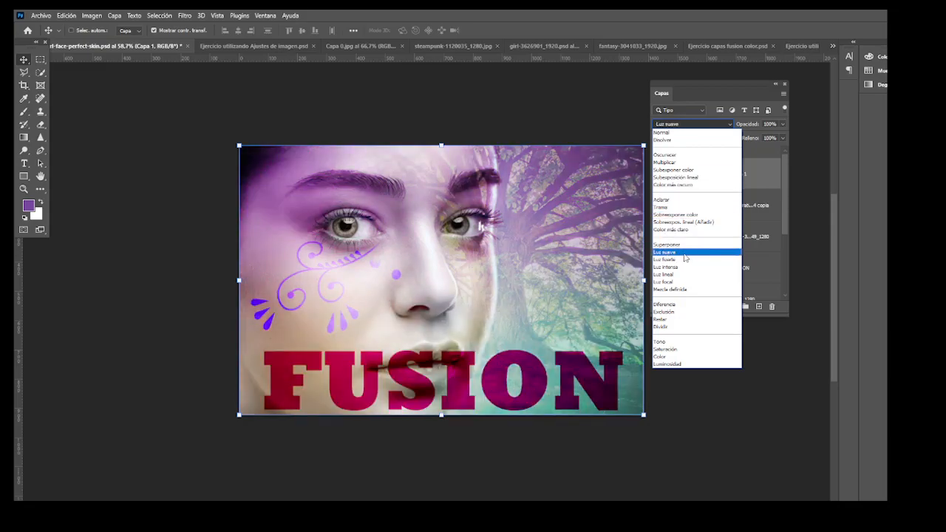
click(686, 253)
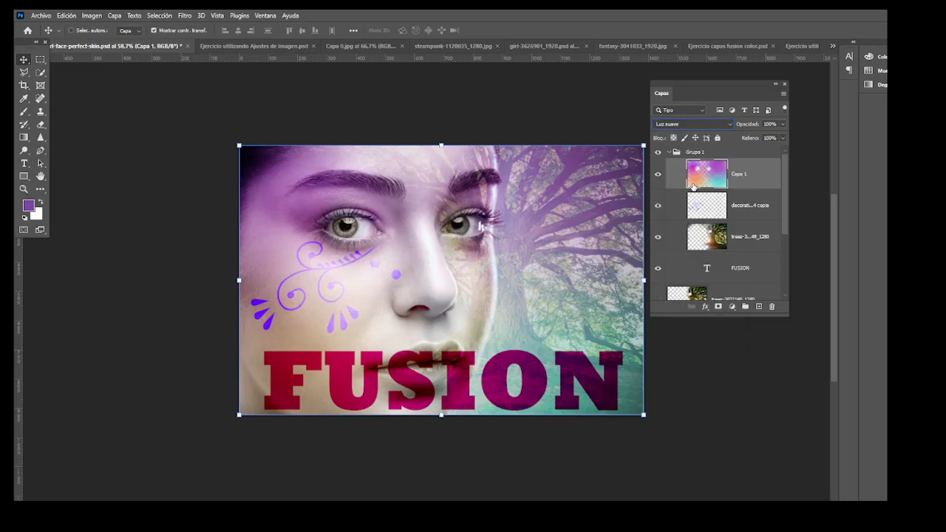
click(676, 125)
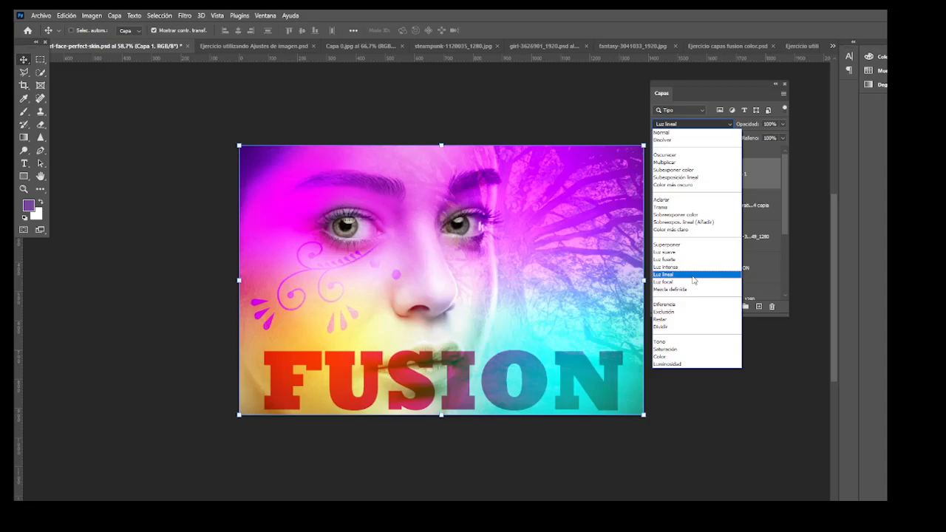
click(694, 280)
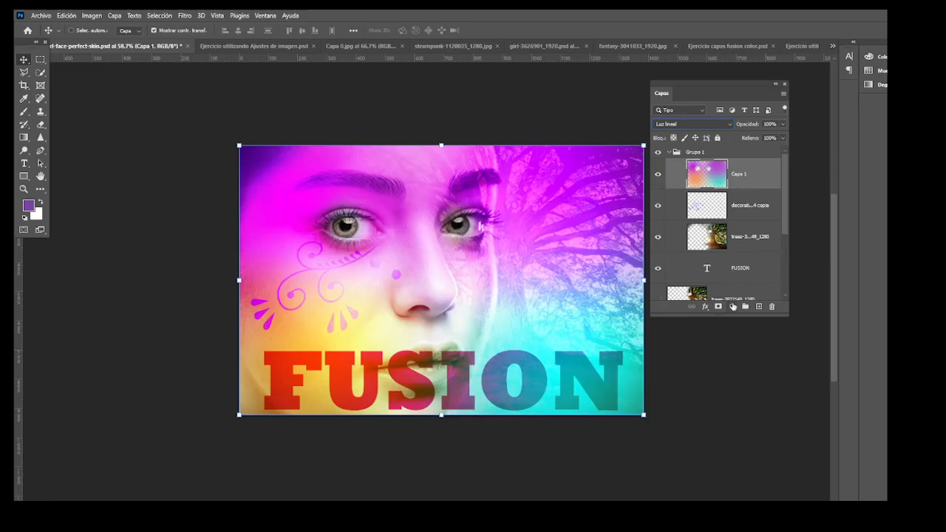
Move Capa 1 below the trees layer in Grupo 1, directly above the FUSION text layer.
drag(760, 171, 752, 257)
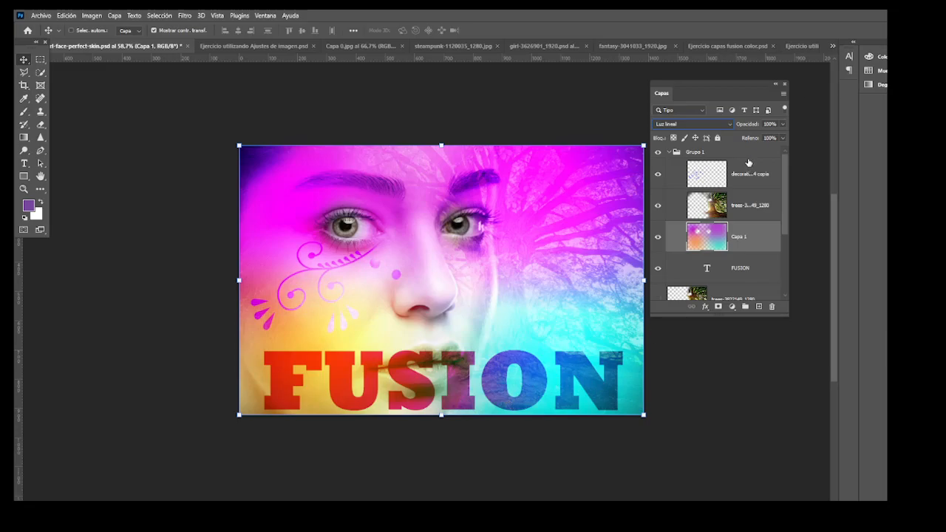
scroll(749, 166, down, 1)
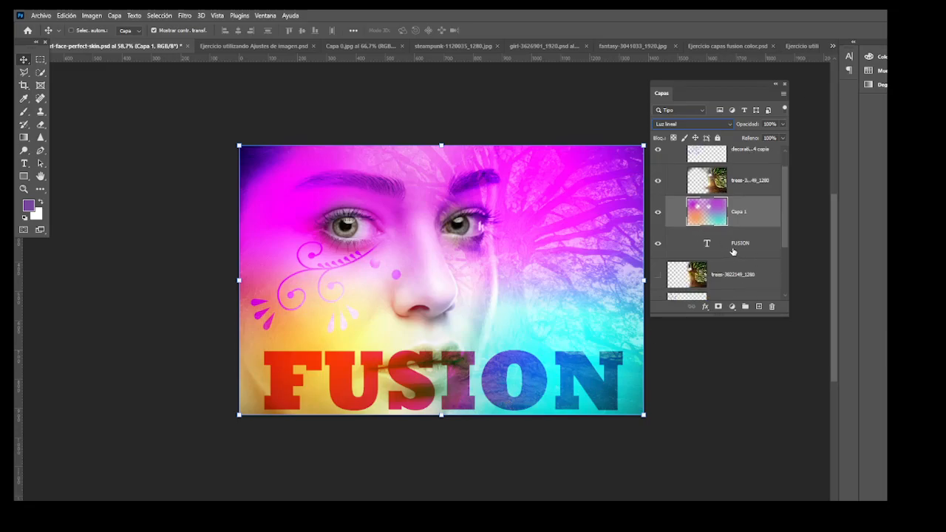
scroll(733, 251, down, 2)
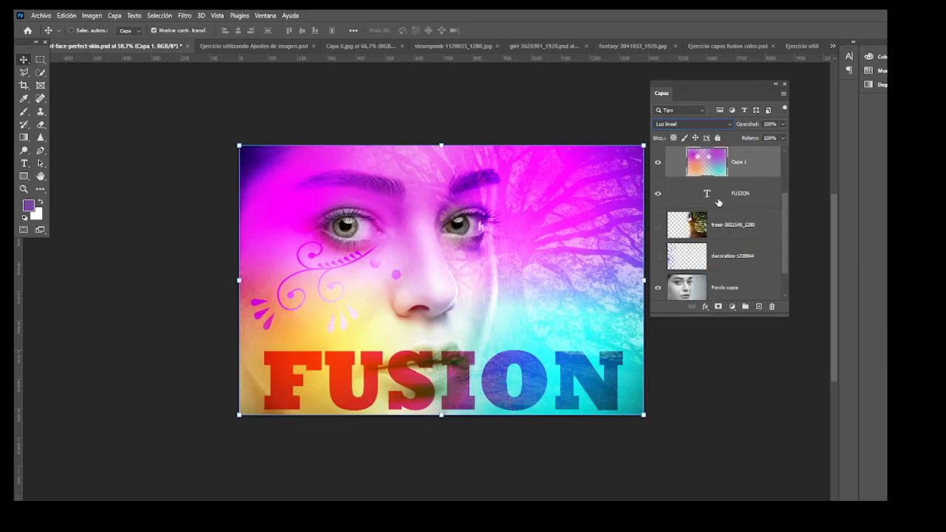
Try Capa 1 directly below the FUSION text layer, and move it back up above the decoration copy layer.
scroll(747, 246, down, 2)
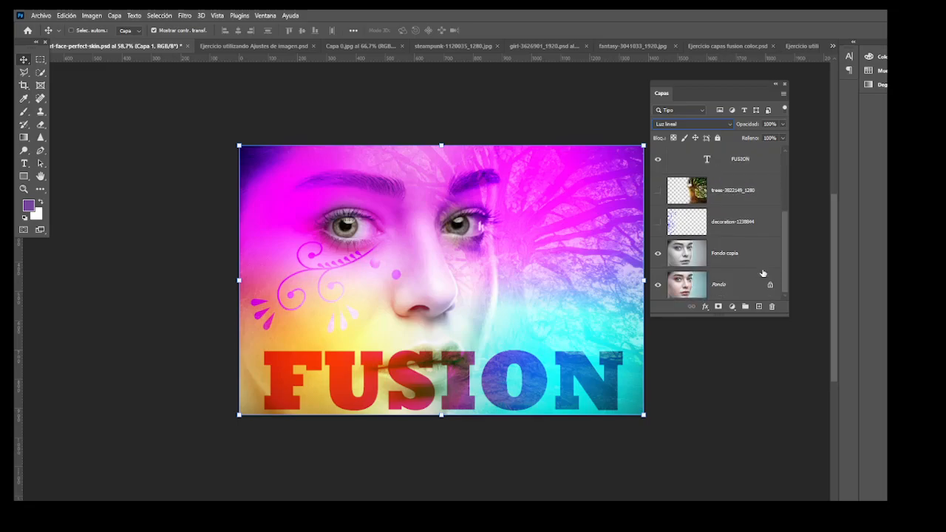
scroll(760, 251, up, 3)
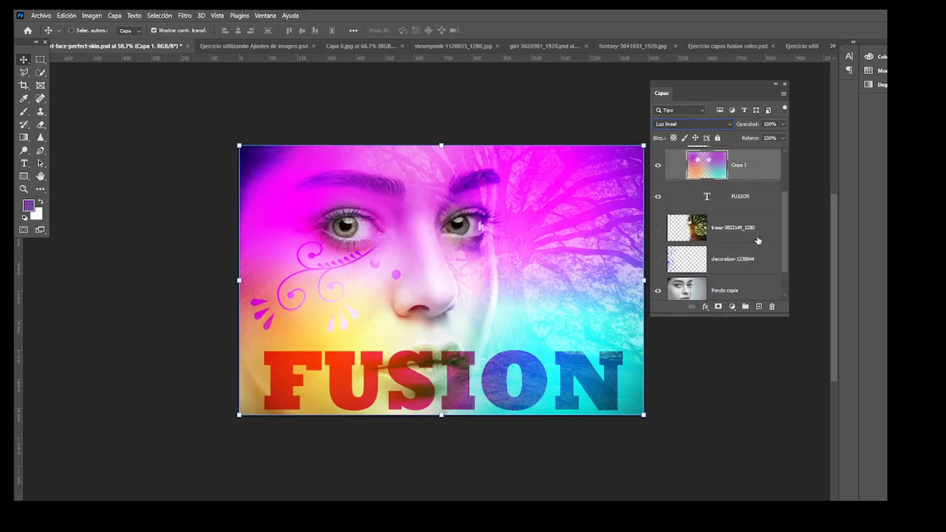
scroll(754, 237, up, 2)
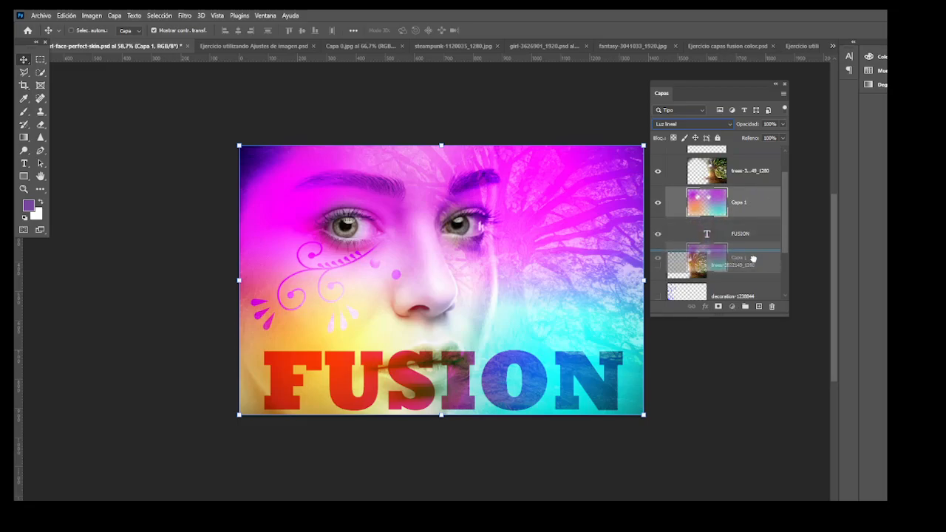
drag(753, 259, 753, 261)
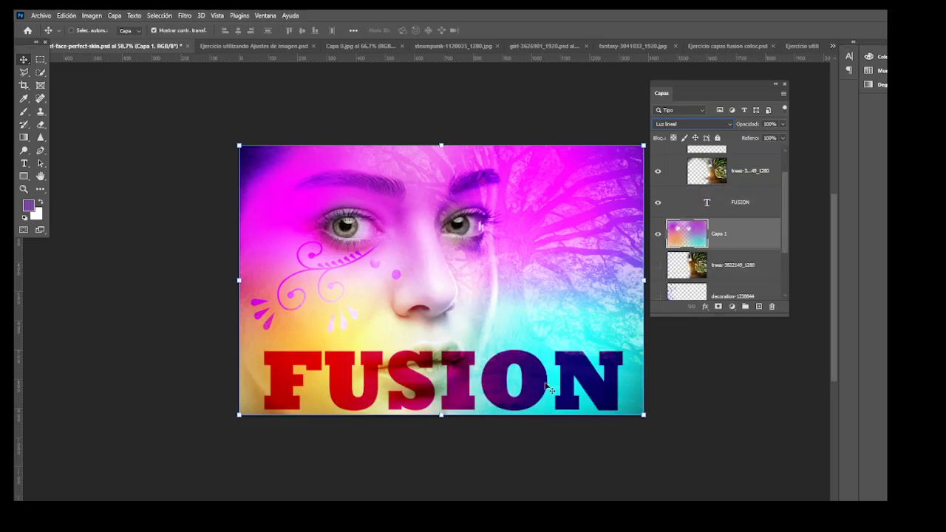
drag(742, 242, 744, 157)
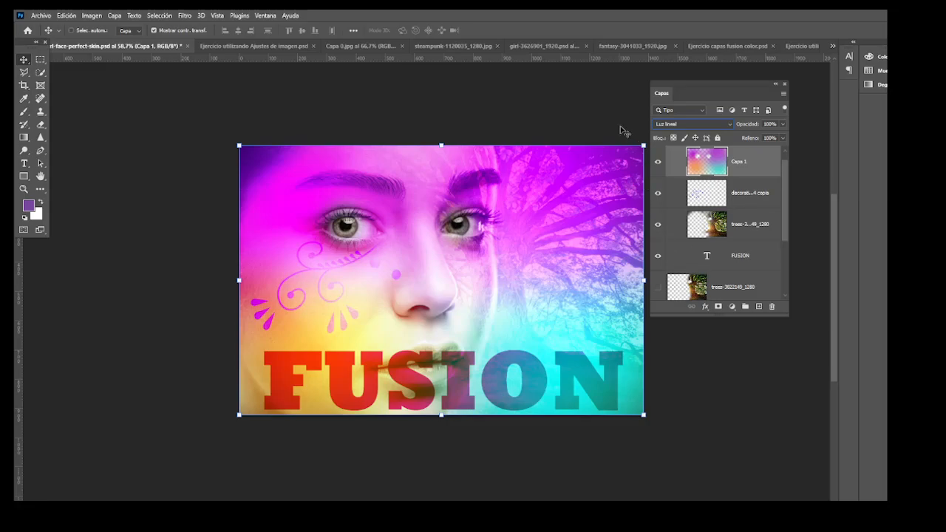
Try the Tono blend mode on Capa 1, and set it to Color.
click(728, 125)
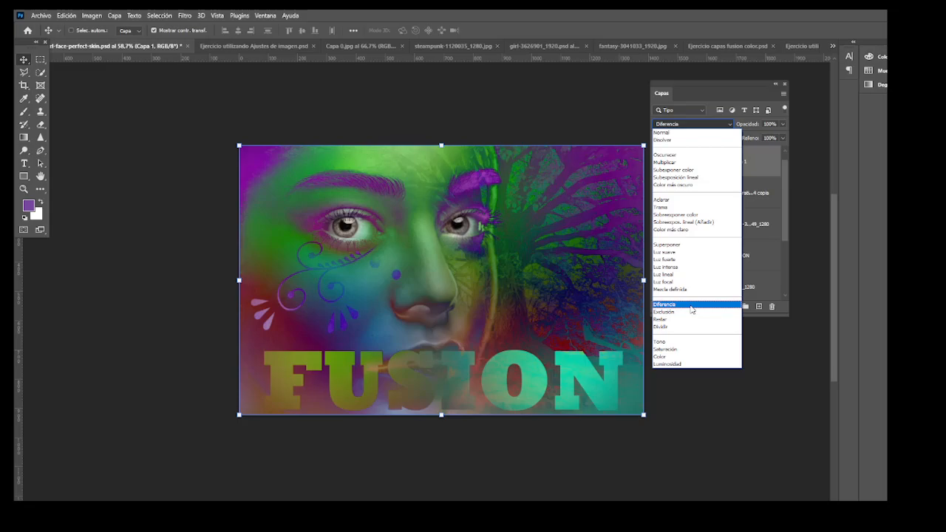
click(685, 343)
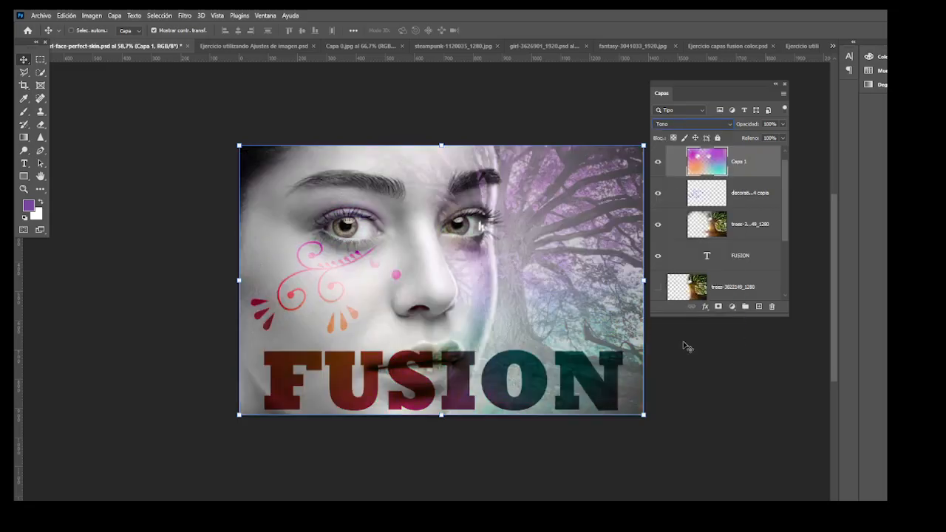
click(708, 125)
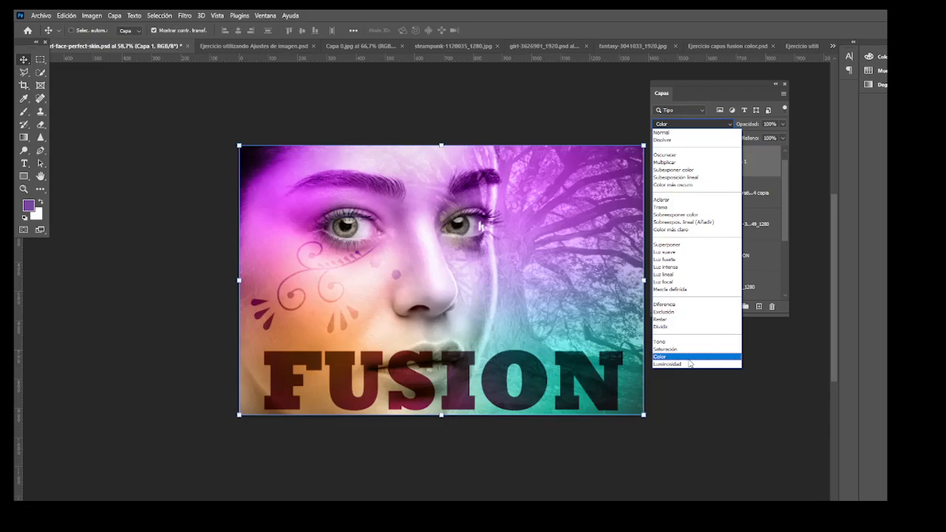
click(689, 359)
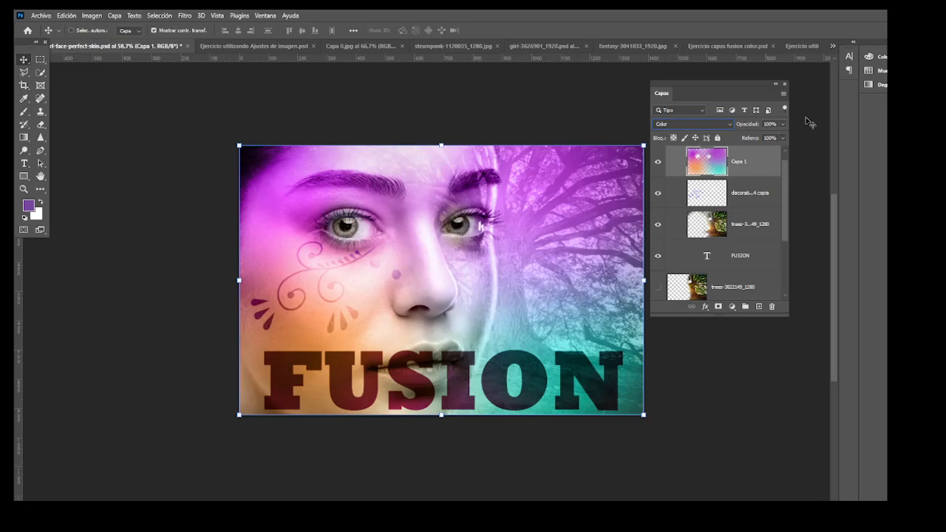
Preview other blend modes such as Dividir and Luminosidad on Capa 1, keeping it on Color.
click(714, 125)
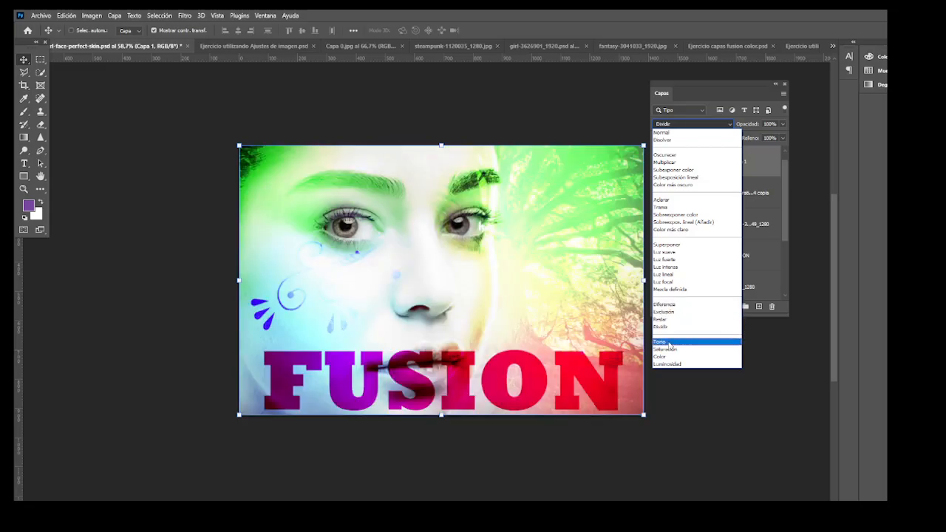
click(674, 364)
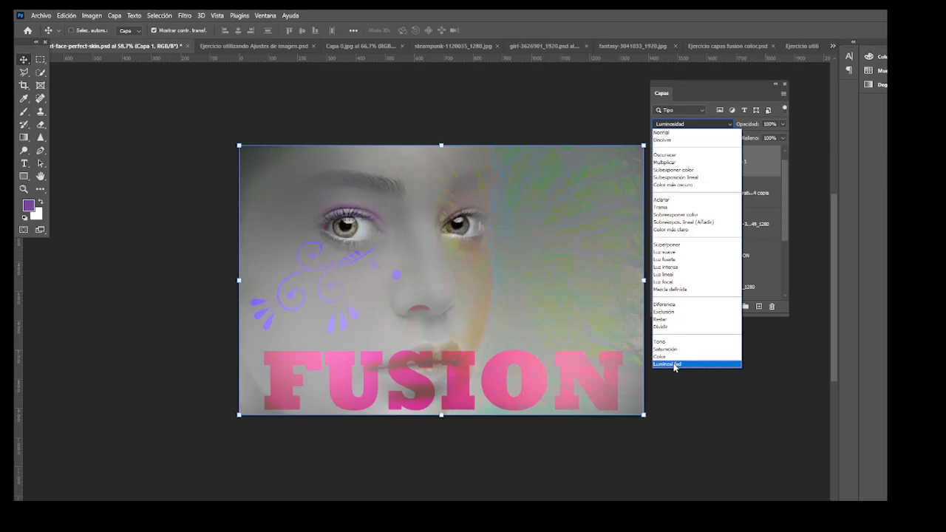
click(441, 87)
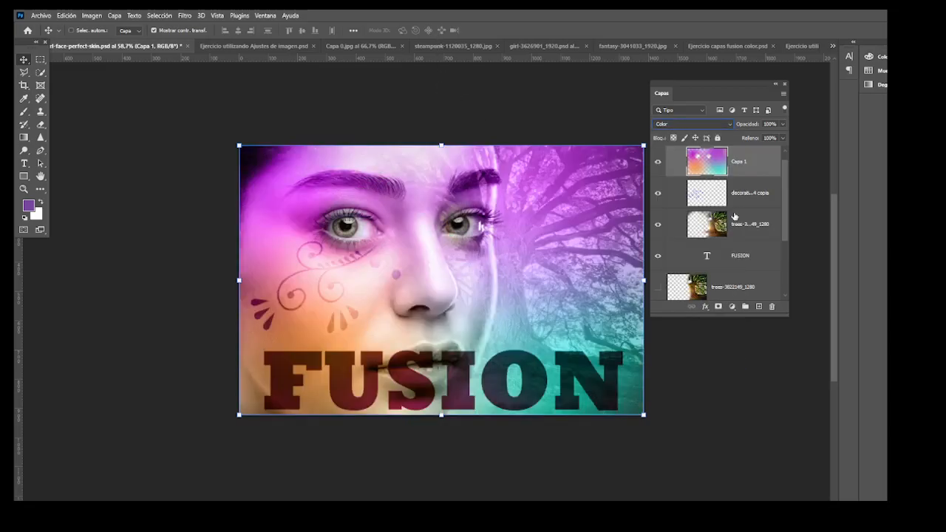
Hide Capa 1, the decoration copy layer and the FUSION text layer.
click(659, 163)
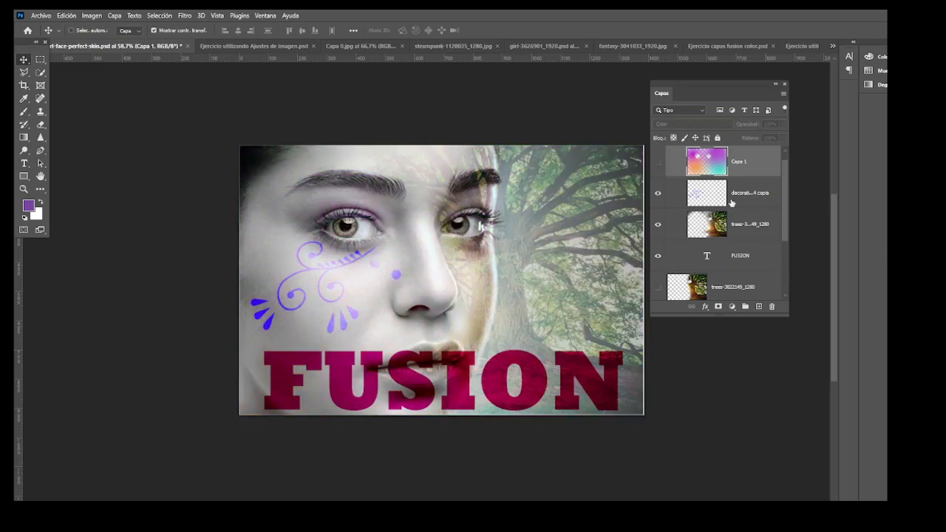
click(658, 194)
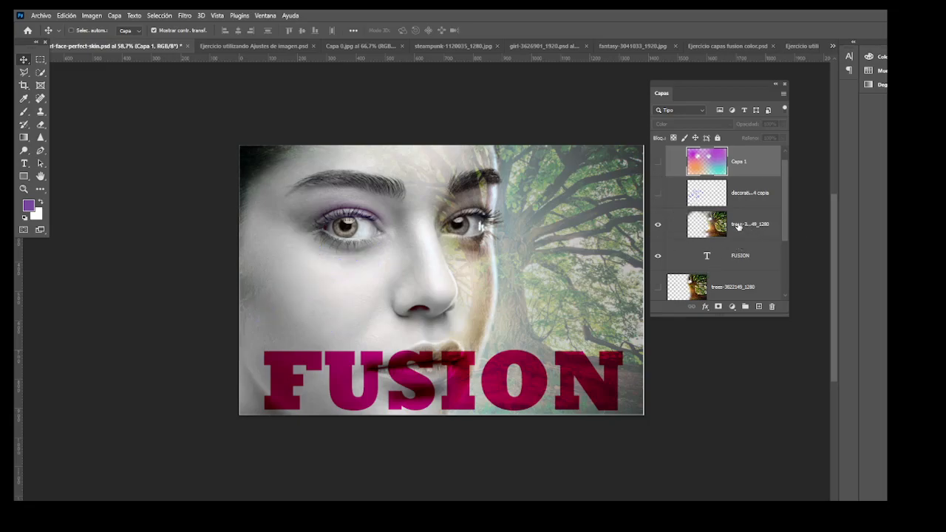
scroll(739, 226, down, 1)
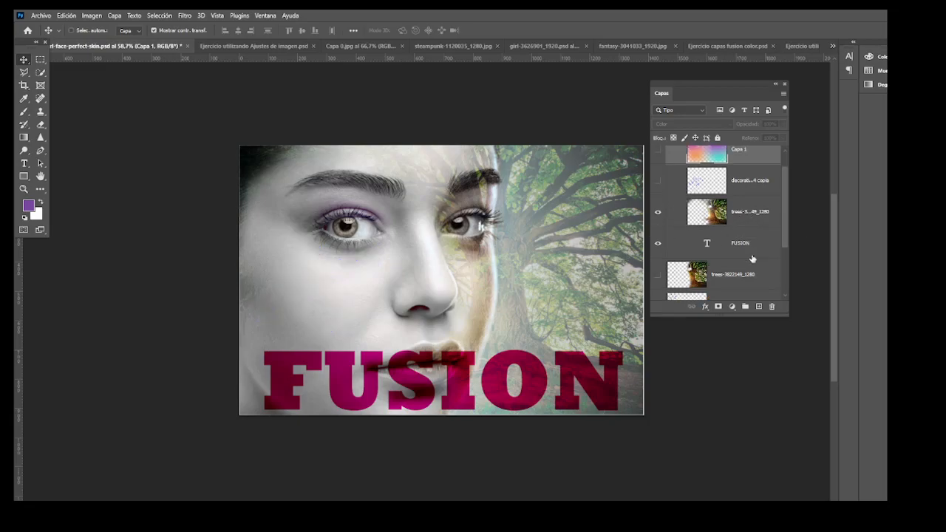
click(658, 243)
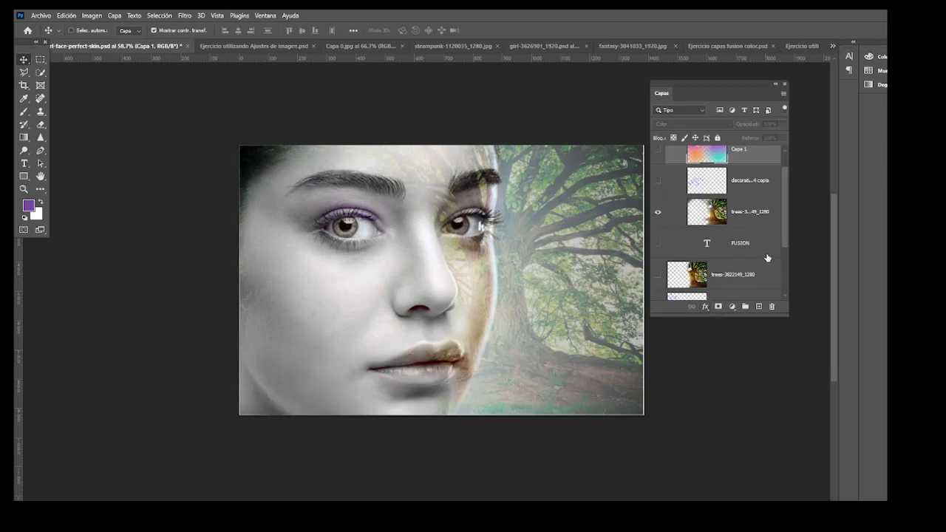
Delete the hidden trees and decoration layers that lie outside the group, above Fondo copia.
click(747, 214)
click(743, 278)
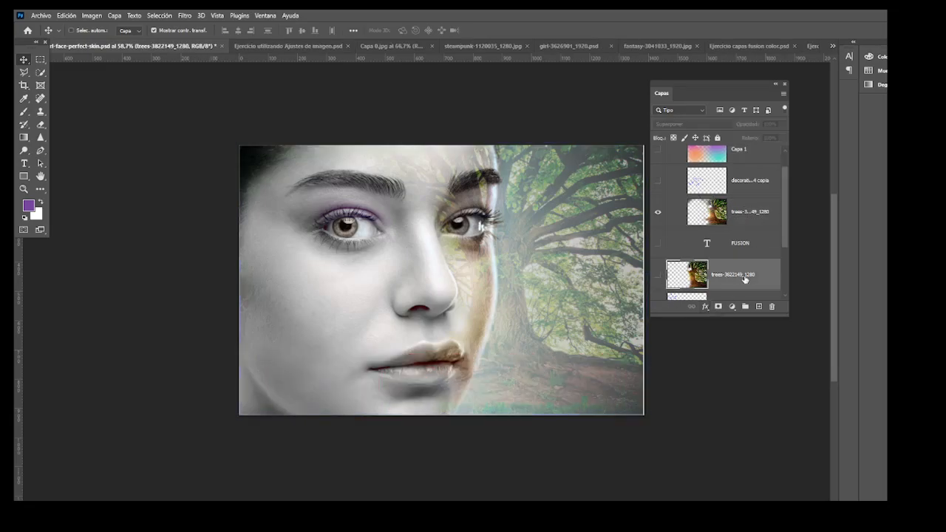
drag(745, 277, 772, 306)
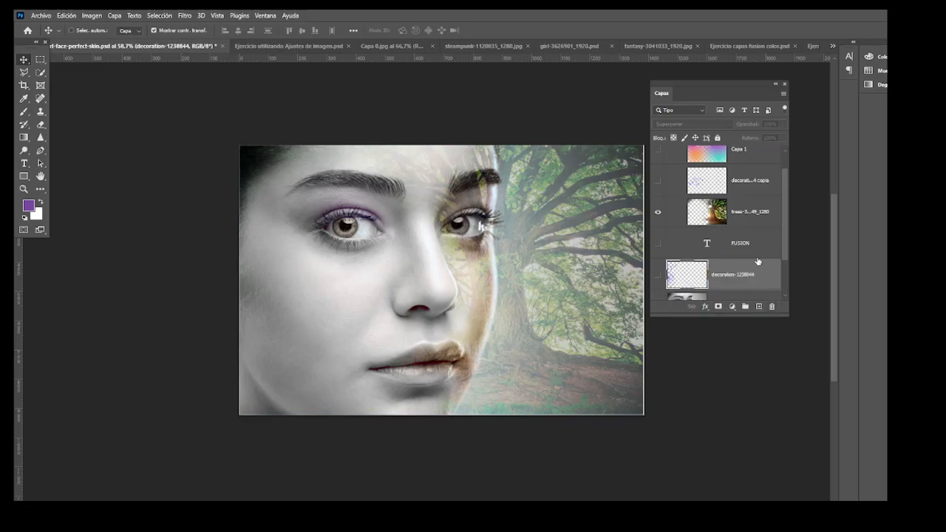
drag(734, 273, 772, 306)
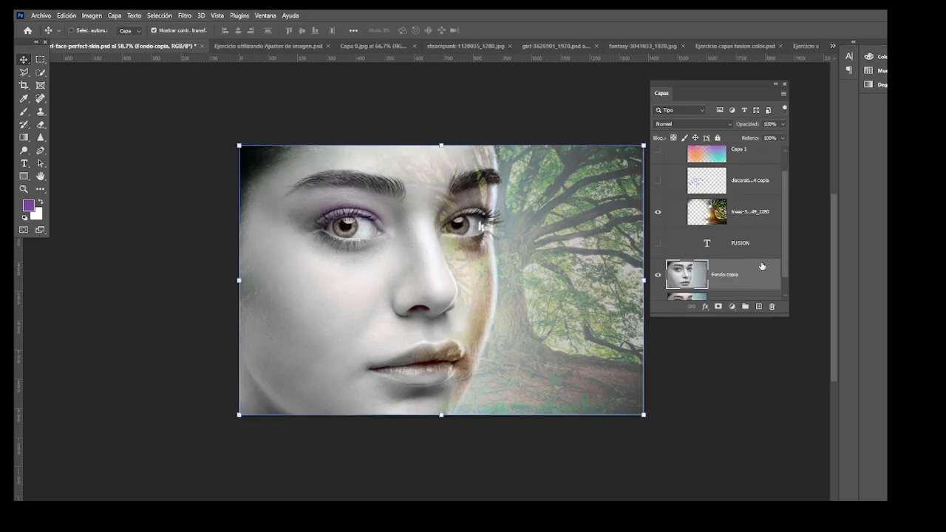
Select the trees layer in the group, hide Fondo copia and Fondo to isolate it, and show only Fondo copia again.
scroll(736, 282, down, 1)
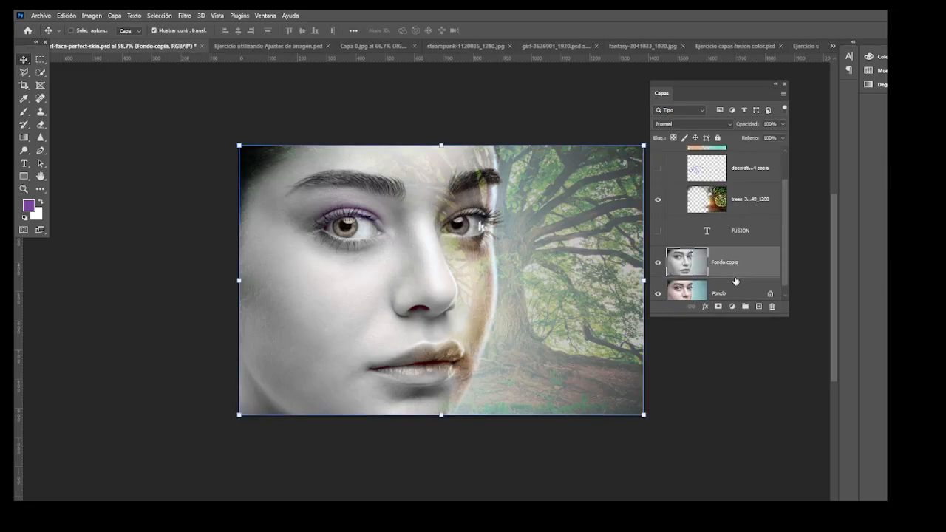
click(744, 210)
click(658, 262)
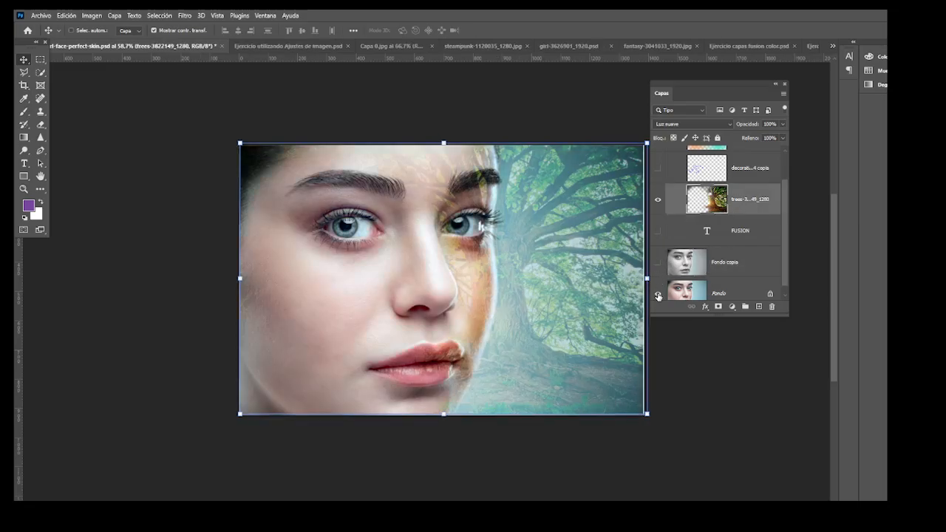
click(658, 294)
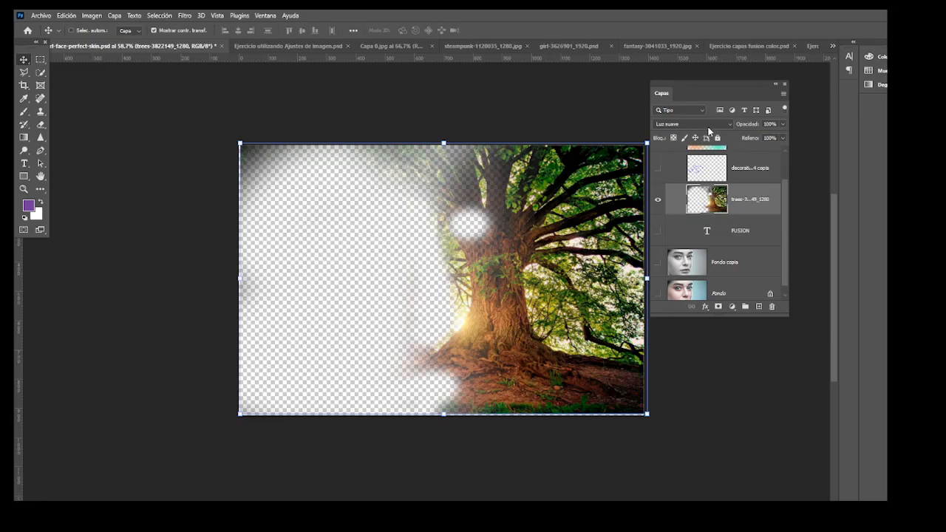
click(658, 262)
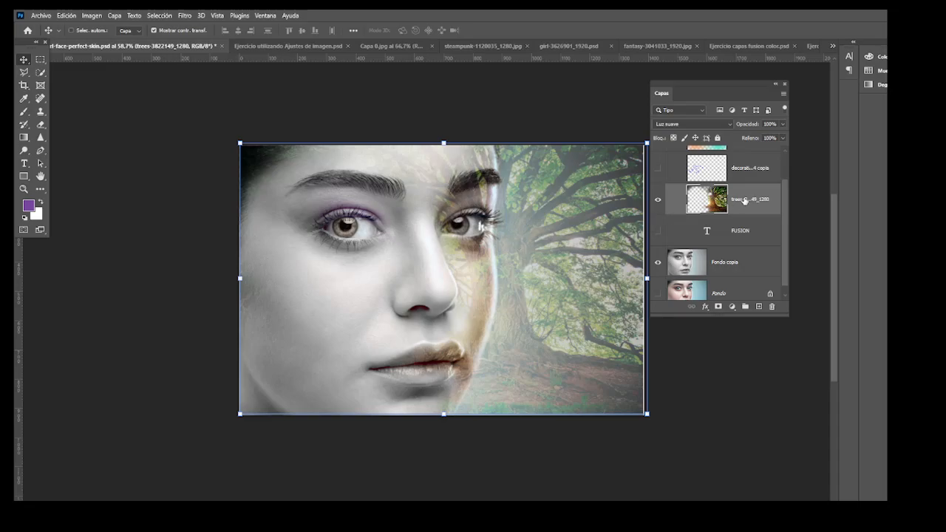
Set the trees layer's blend mode to Superponer, and try lower opacities before returning it to 100%.
click(707, 125)
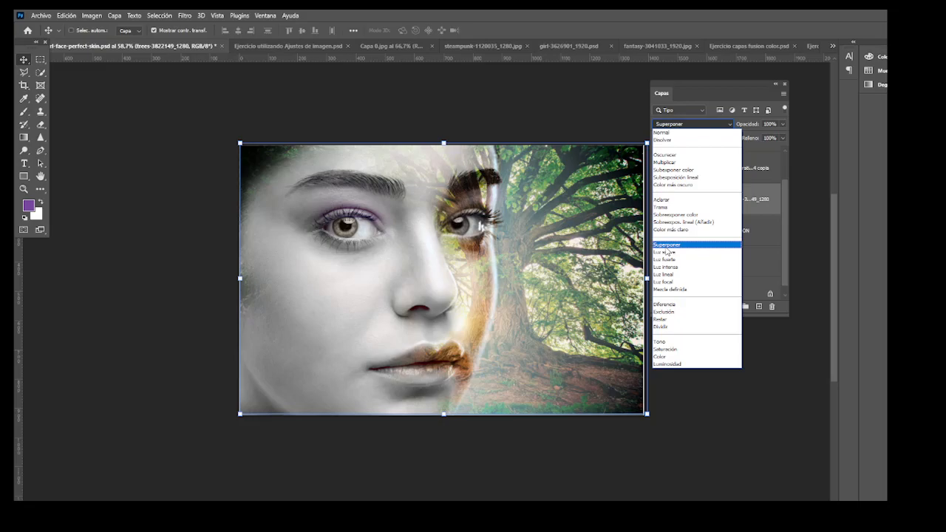
click(667, 247)
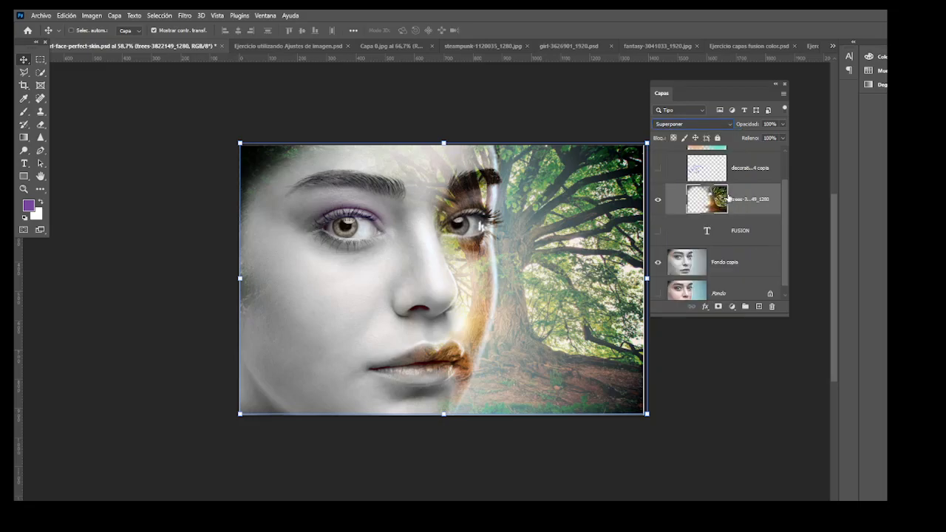
click(784, 126)
drag(781, 136, 763, 139)
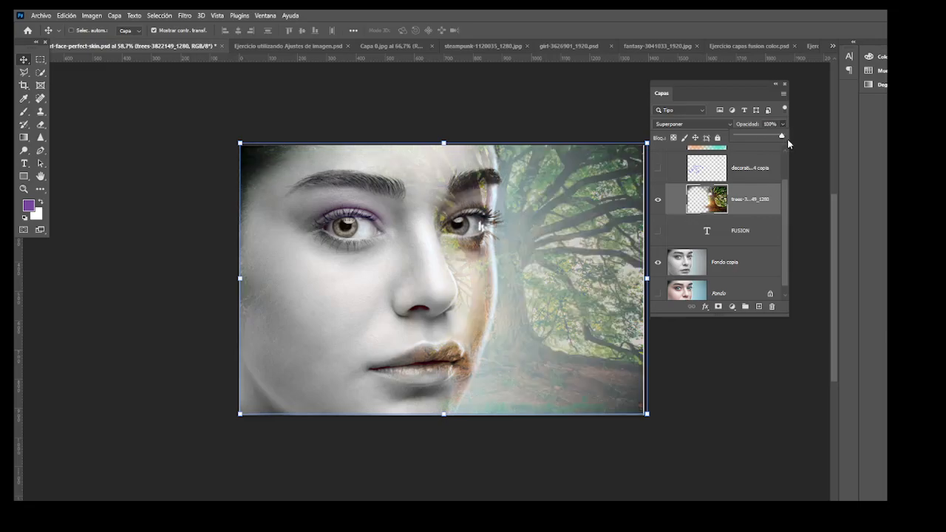
Erase the trees layer over the woman's lips using a soft round Eraser of about 93 px at 60% opacity.
click(41, 124)
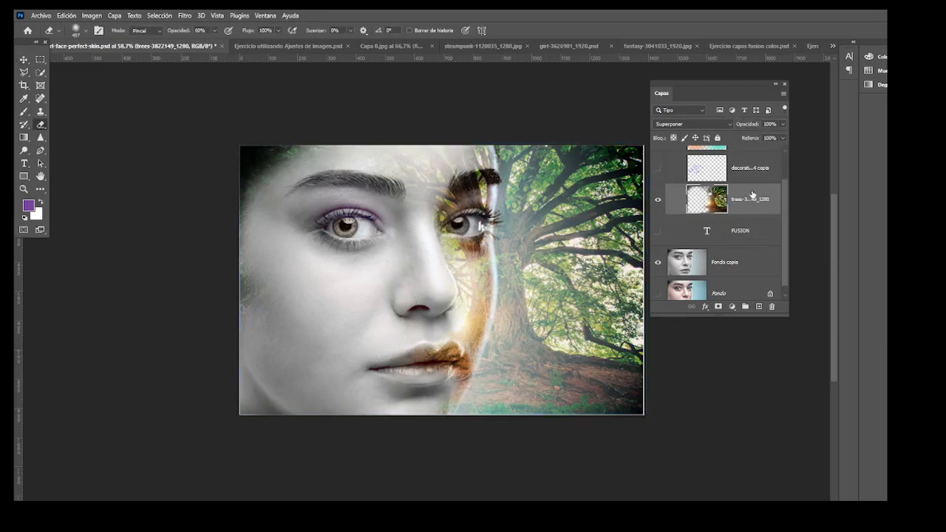
right_click(431, 335)
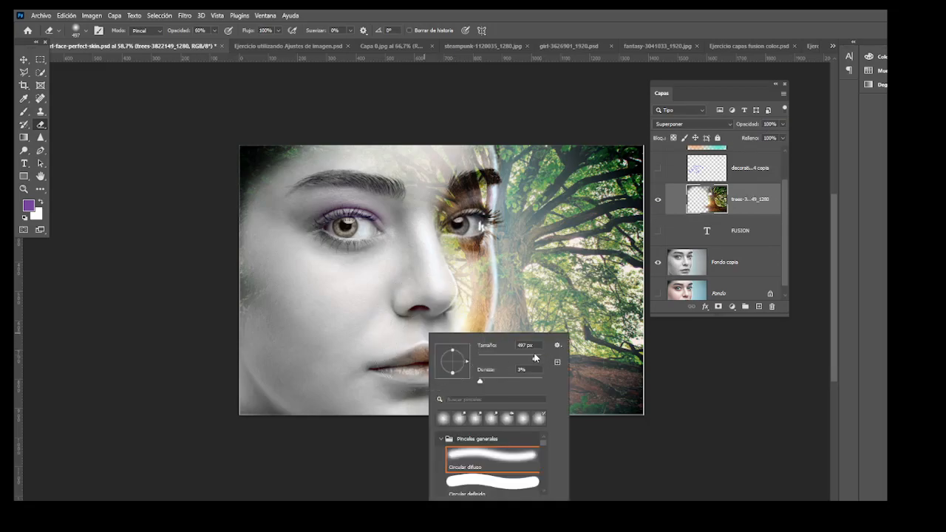
drag(519, 356, 508, 358)
key(Return)
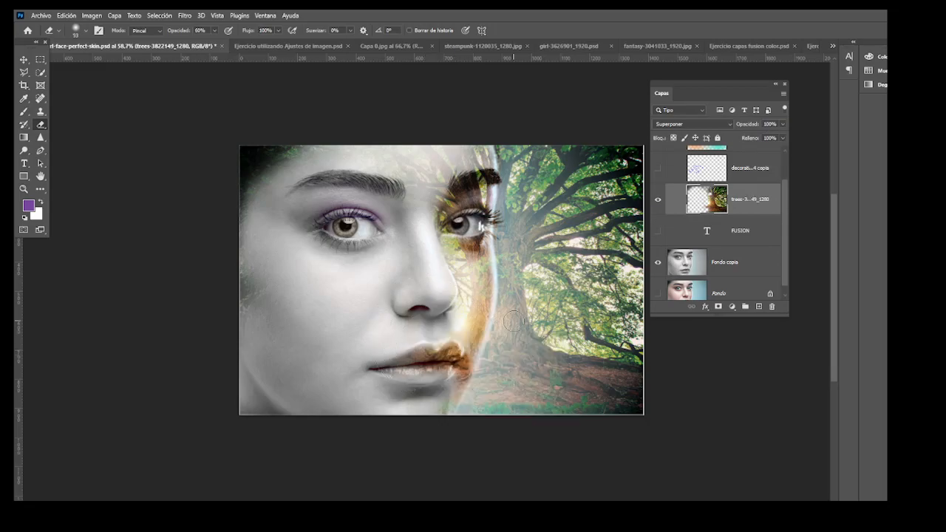
mouse_move(441, 357)
mouse_down()
mouse_move(399, 365)
mouse_move(424, 366)
mouse_move(452, 350)
mouse_move(434, 379)
mouse_move(443, 346)
mouse_move(412, 361)
mouse_move(441, 372)
mouse_move(458, 347)
mouse_move(452, 372)
mouse_up()
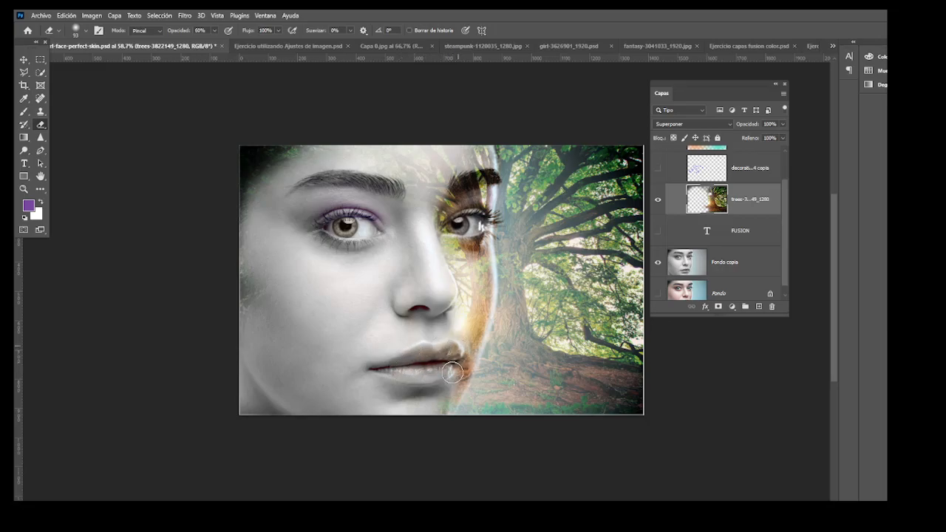
Raise the Eraser opacity to 100% and erase the remaining tree texture from the lips and the skin just above them.
click(214, 31)
drag(439, 345, 441, 358)
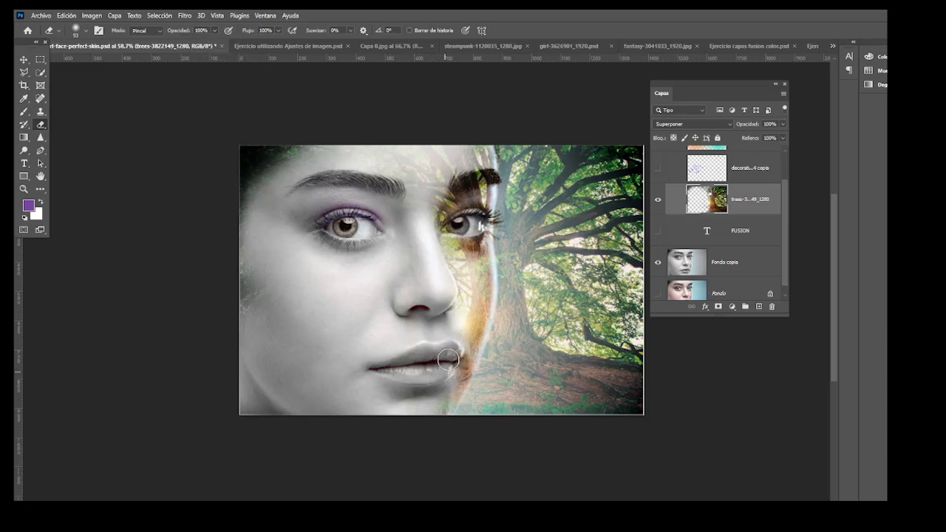
drag(461, 327, 461, 318)
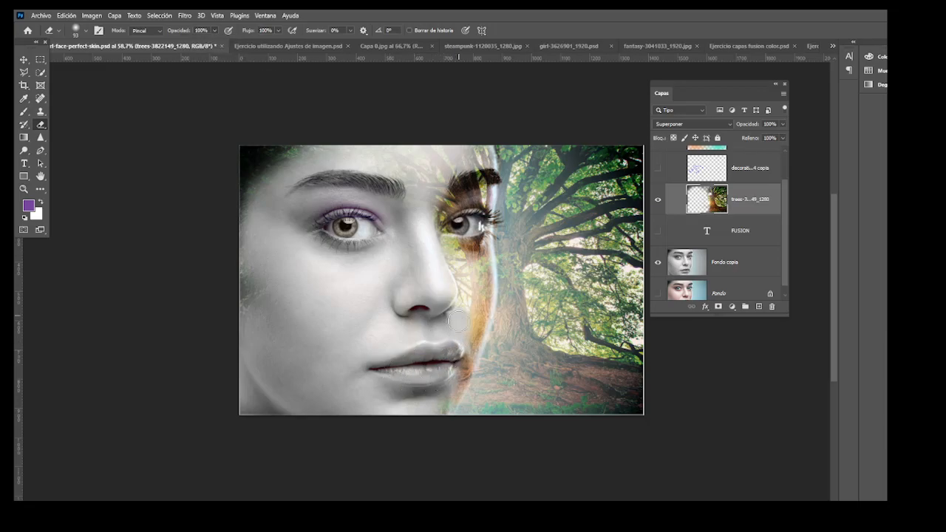
Lower the Eraser opacity to 51% and soften the tree texture on the cheek beside the mouth.
click(214, 32)
drag(213, 44, 193, 44)
click(464, 334)
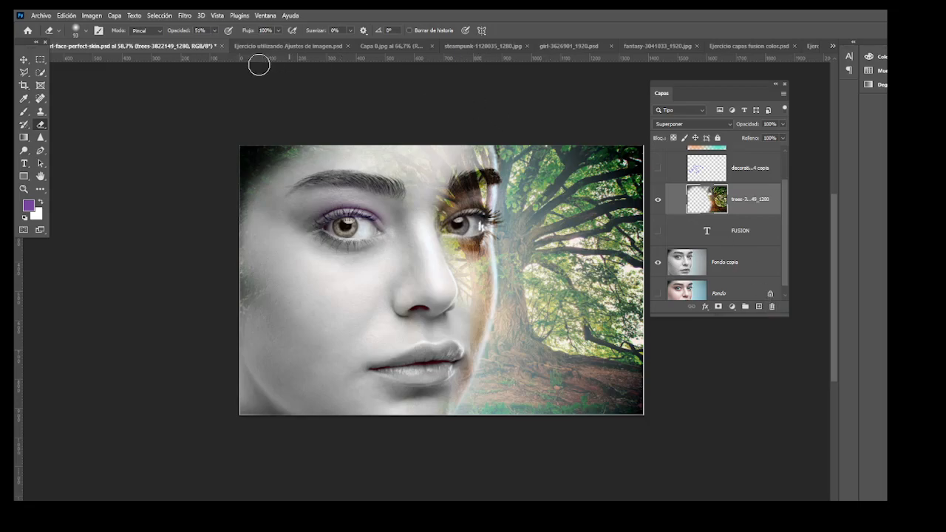
Show the Ejercicio utilizando Ajustes de imagen.psd document, and switch to Capa 0.jpg.
click(283, 45)
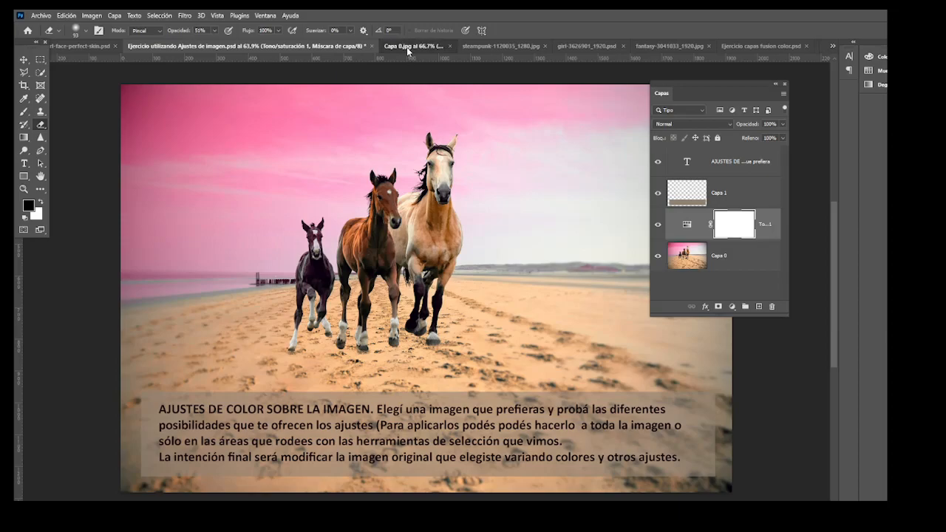
click(406, 46)
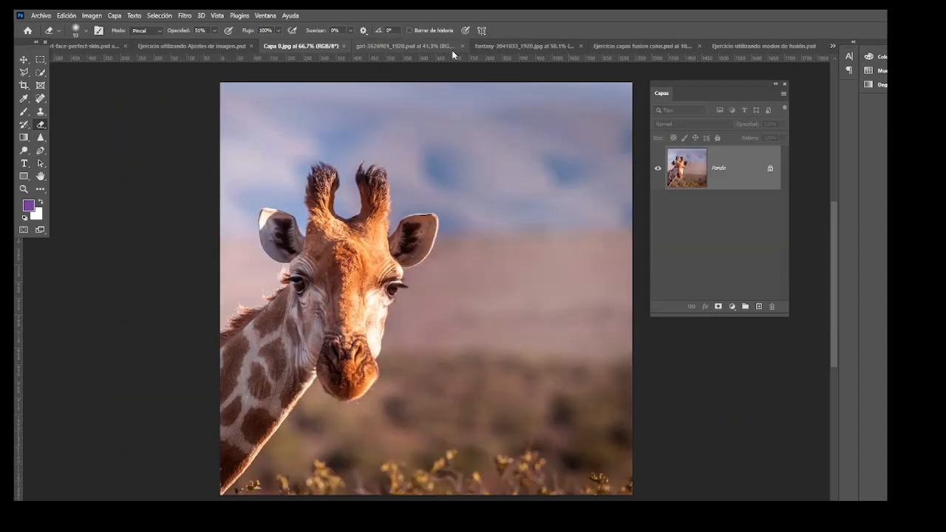
Go through the girl-3626901_1920.psd, fantasy and Ejercicio capas fusion color.psd documents, and show Ejercicio utilizando modos de fusión.psd.
click(429, 47)
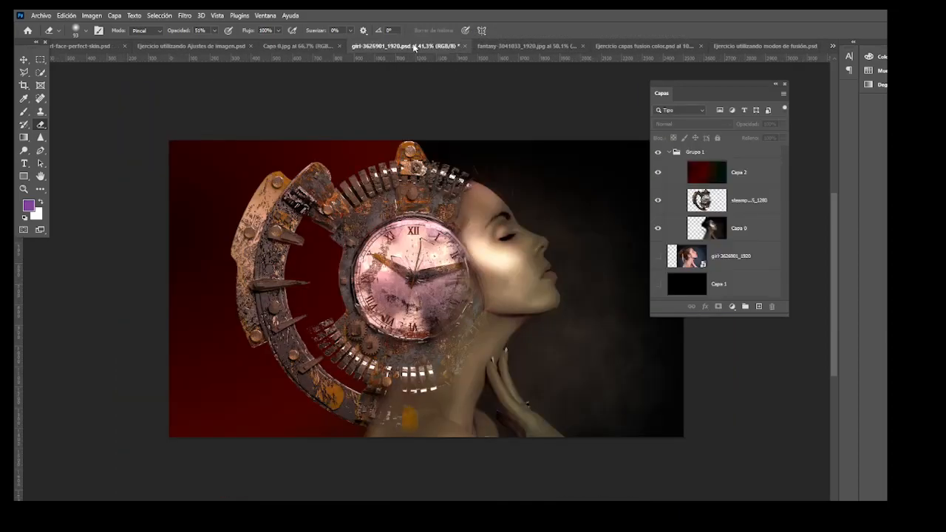
drag(685, 85, 676, 129)
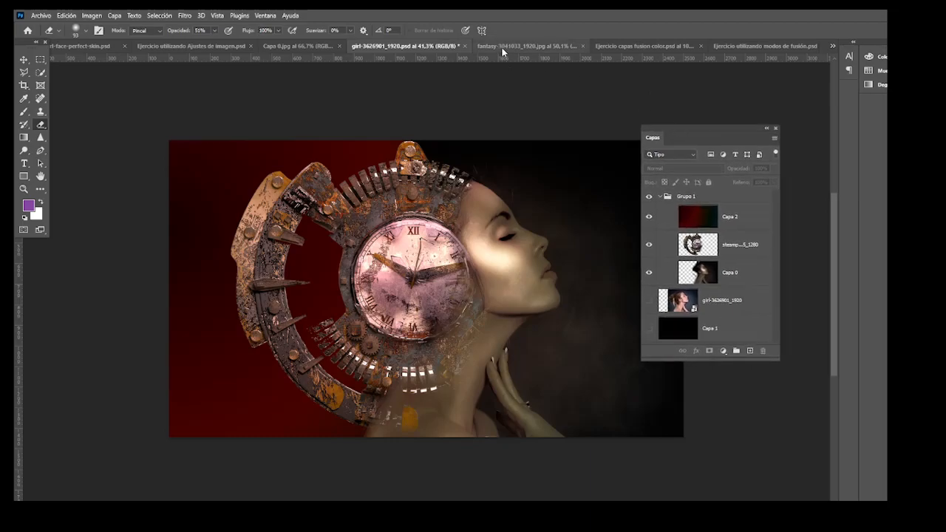
click(503, 47)
click(645, 46)
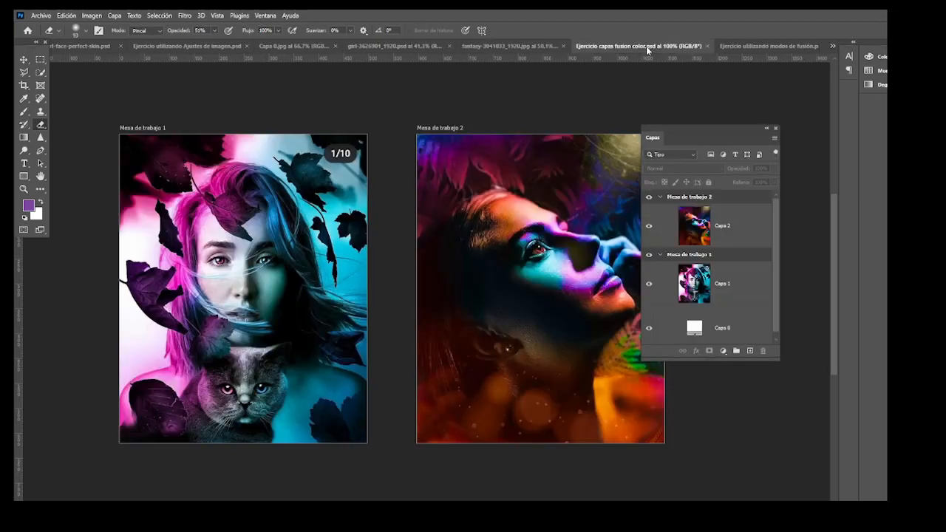
drag(677, 126, 722, 112)
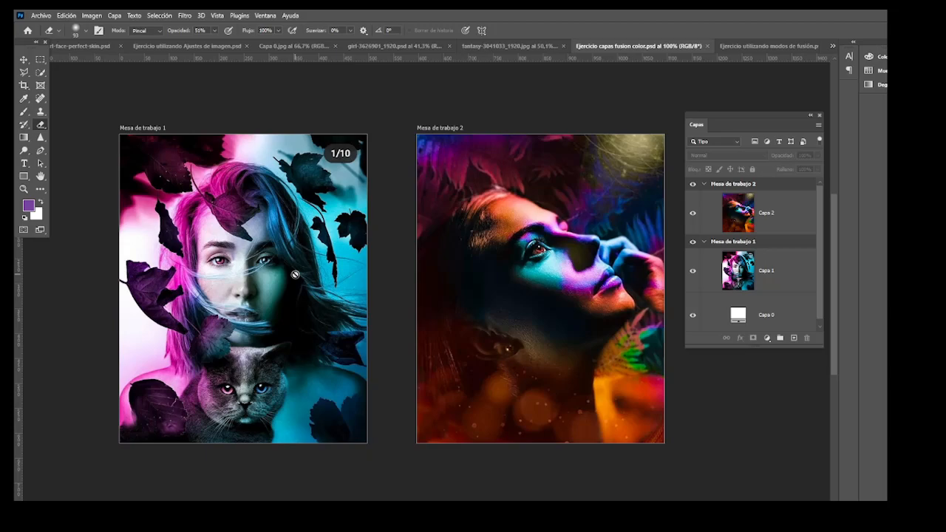
click(779, 47)
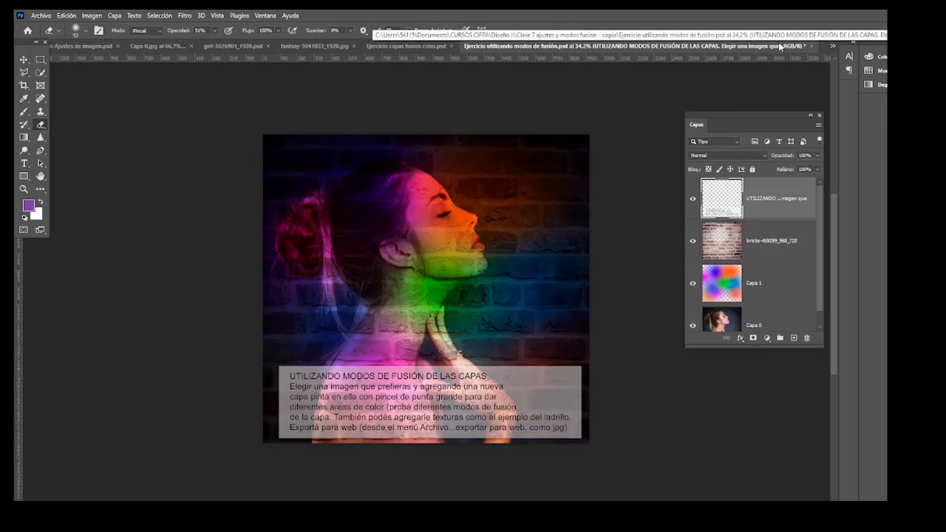
Hide and delete the instruction text, brick texture and colour-spot layers above the Capa 0 portrait.
click(25, 61)
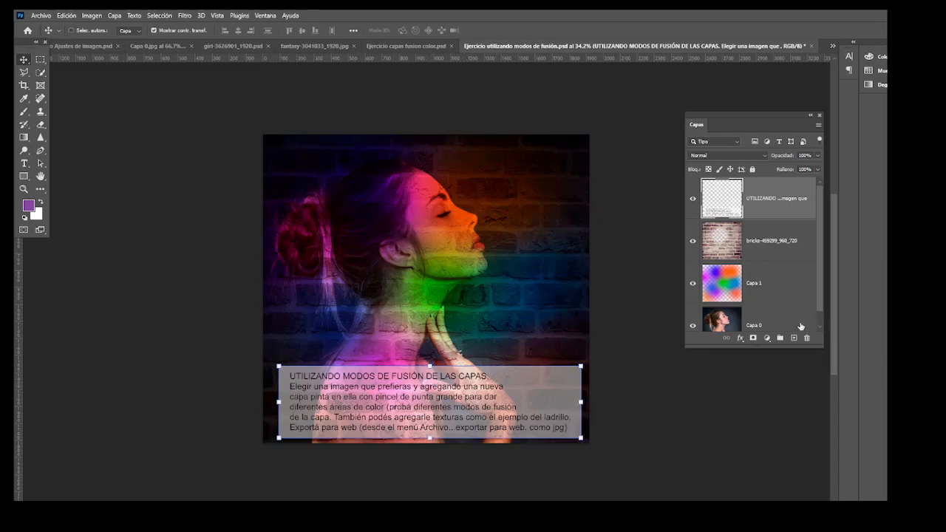
click(693, 198)
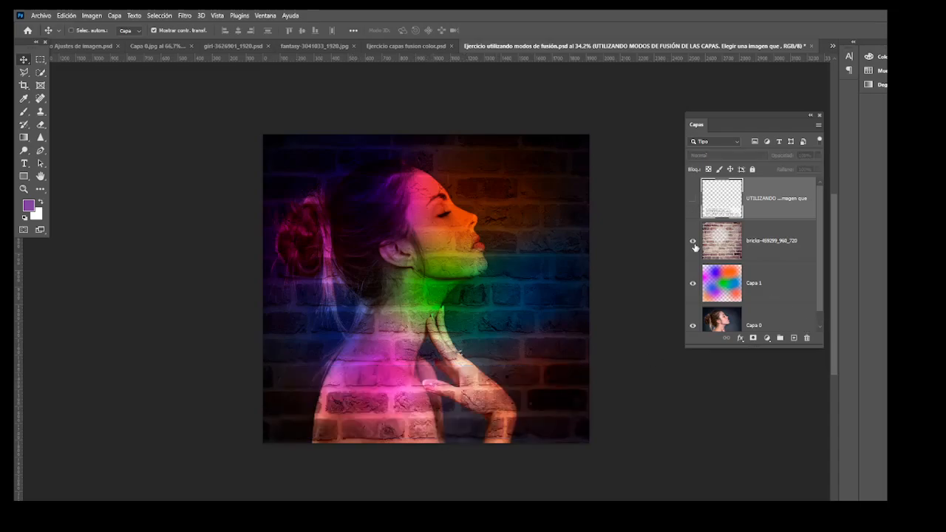
click(692, 241)
click(693, 285)
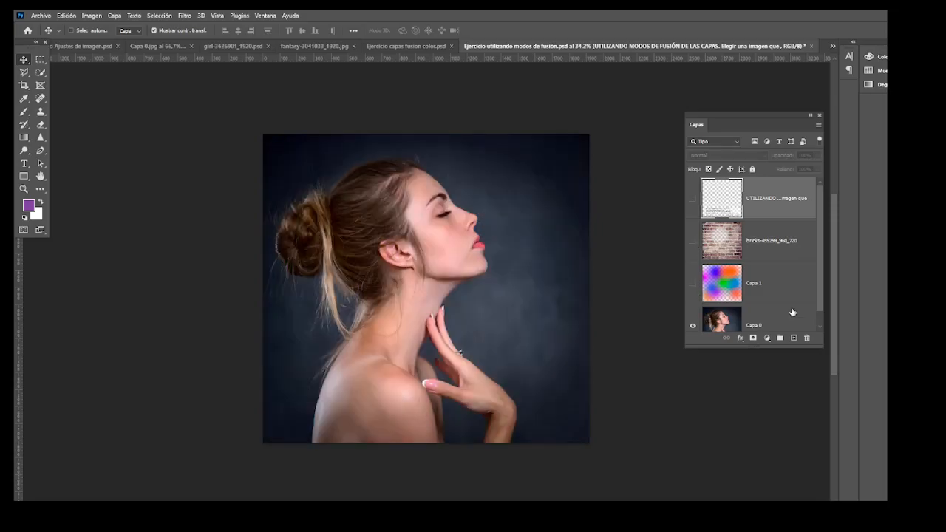
scroll(794, 312, down, 1)
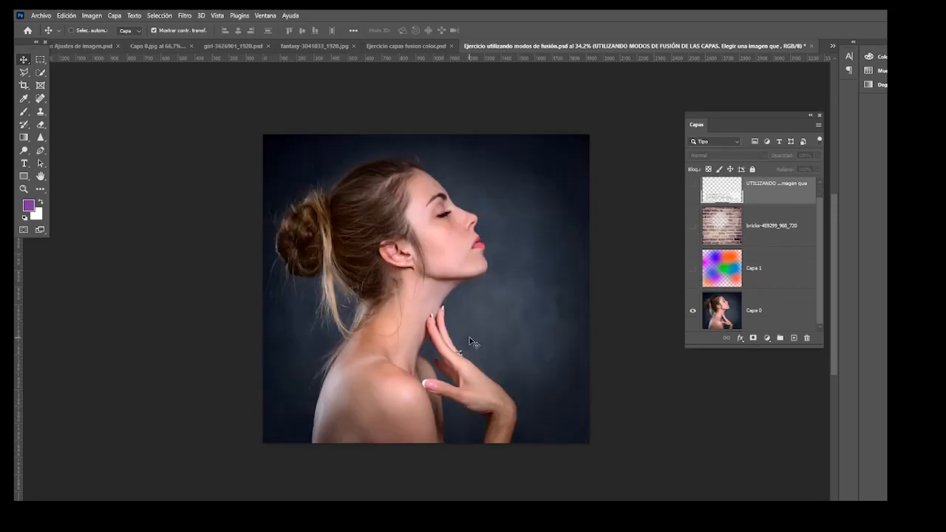
click(777, 258)
drag(794, 224, 808, 342)
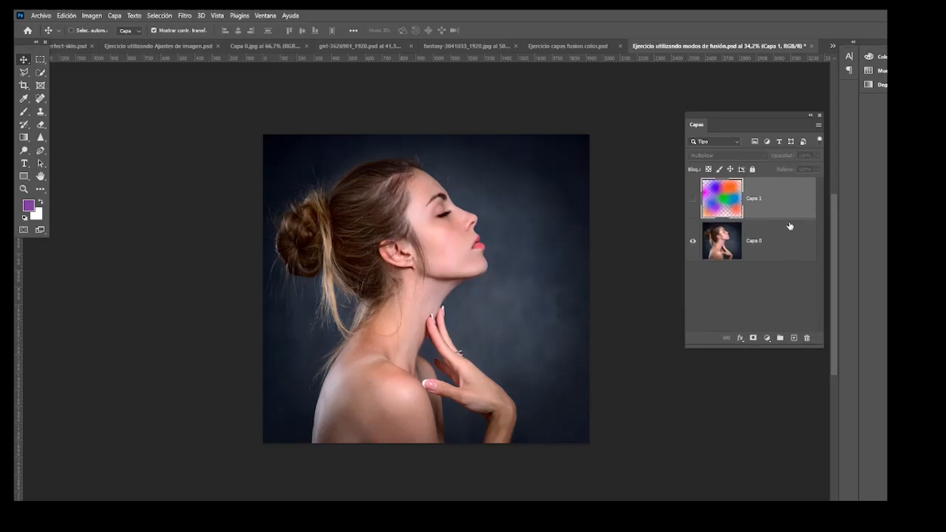
drag(787, 200, 807, 338)
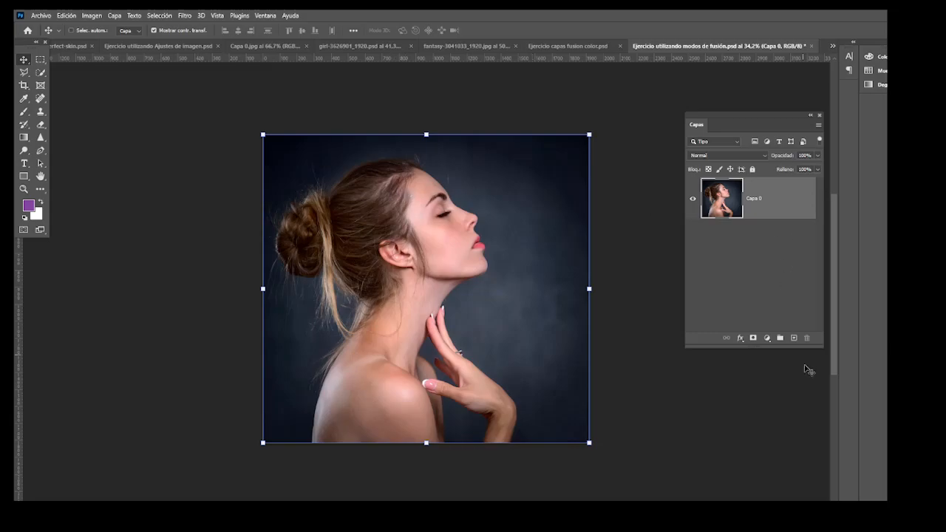
Add a new empty layer above the portrait and set its blend mode to Multiplicar.
click(794, 338)
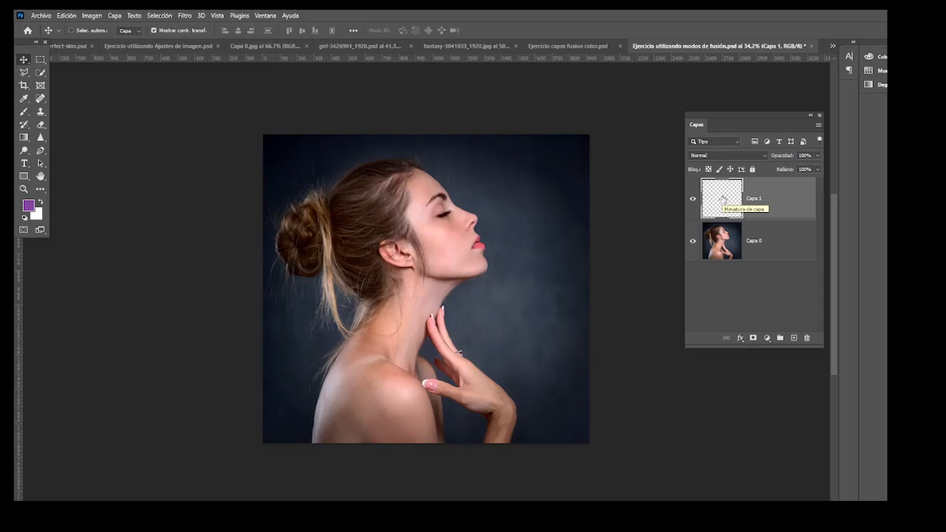
click(717, 154)
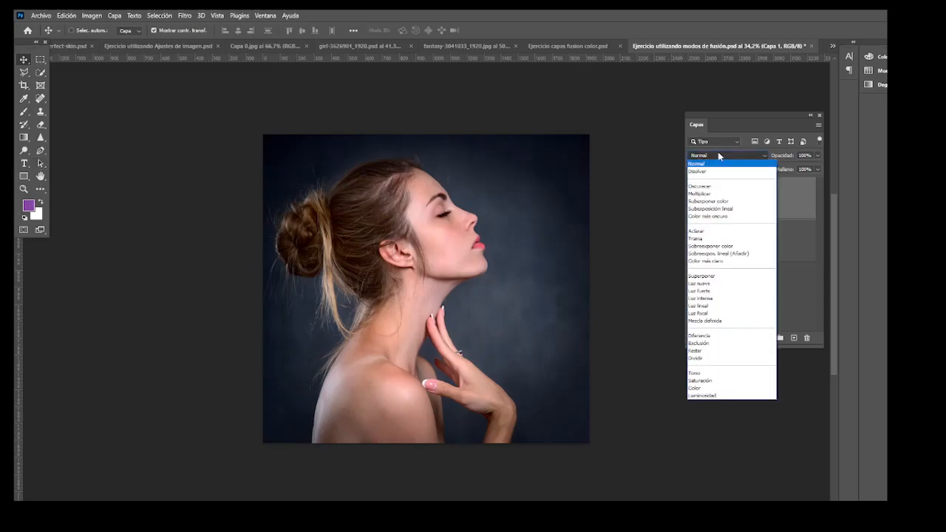
click(716, 194)
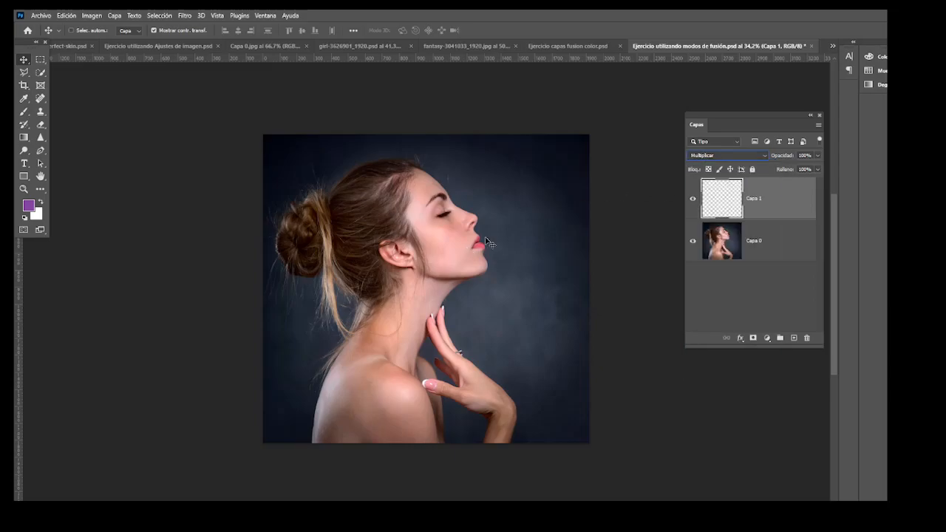
Set up the Brush tool with the Circular difuso tip at 1133 px and 0% hardness.
click(23, 112)
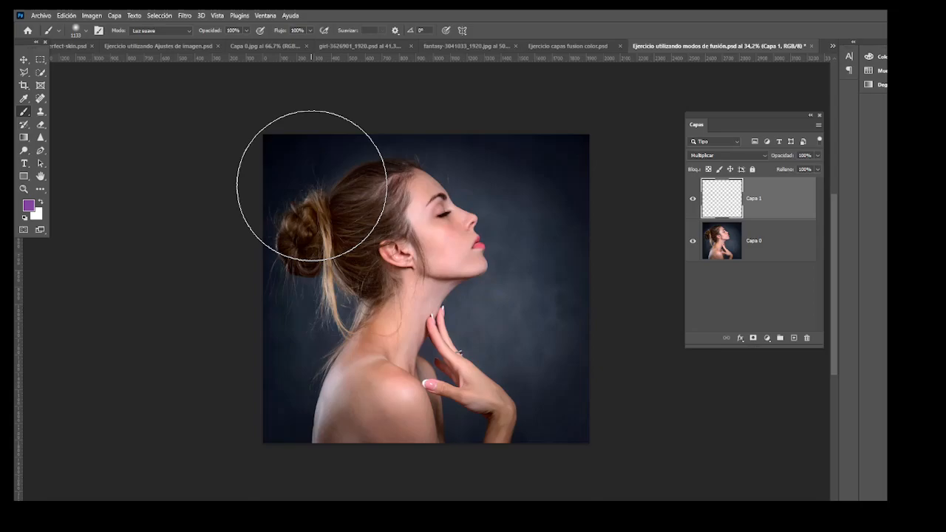
click(86, 30)
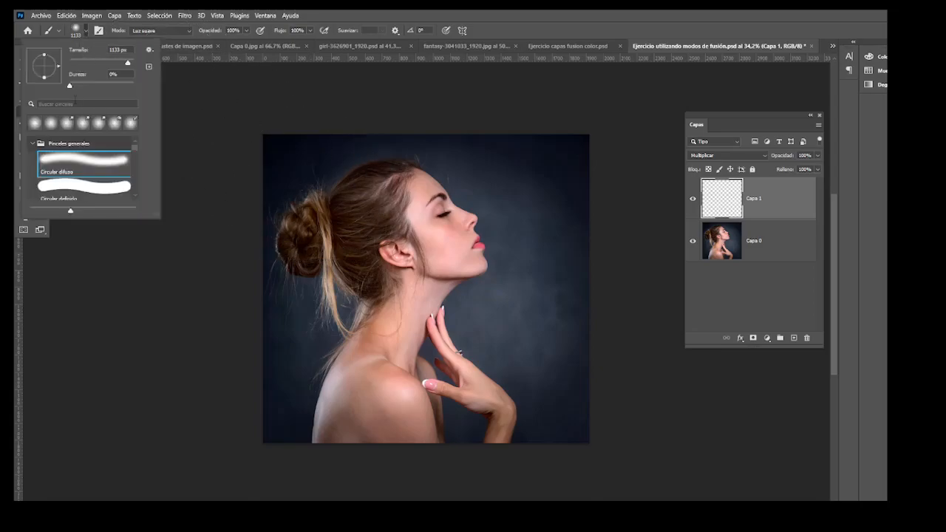
click(32, 143)
click(32, 145)
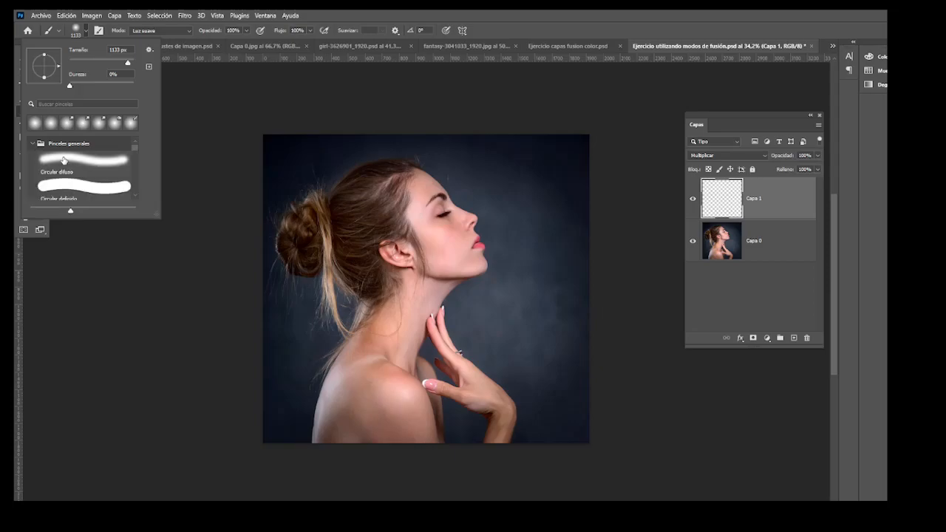
click(63, 160)
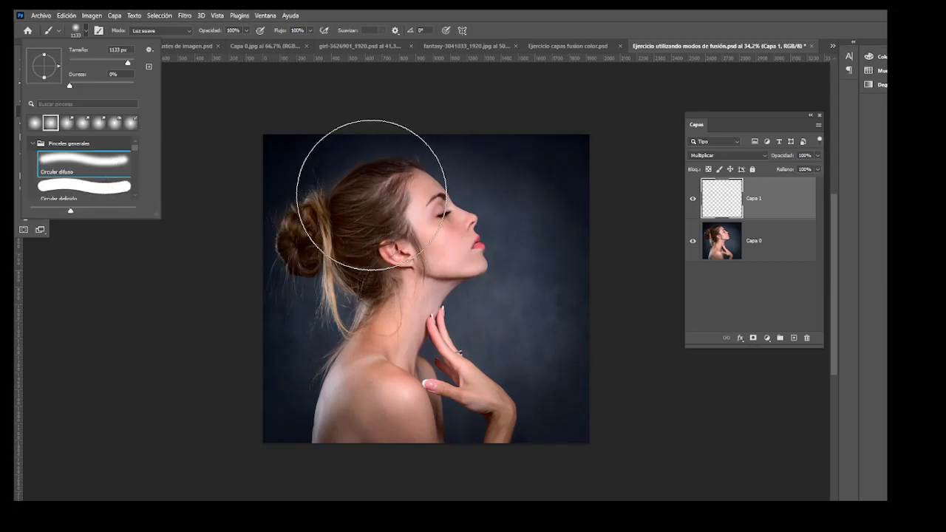
key(Escape)
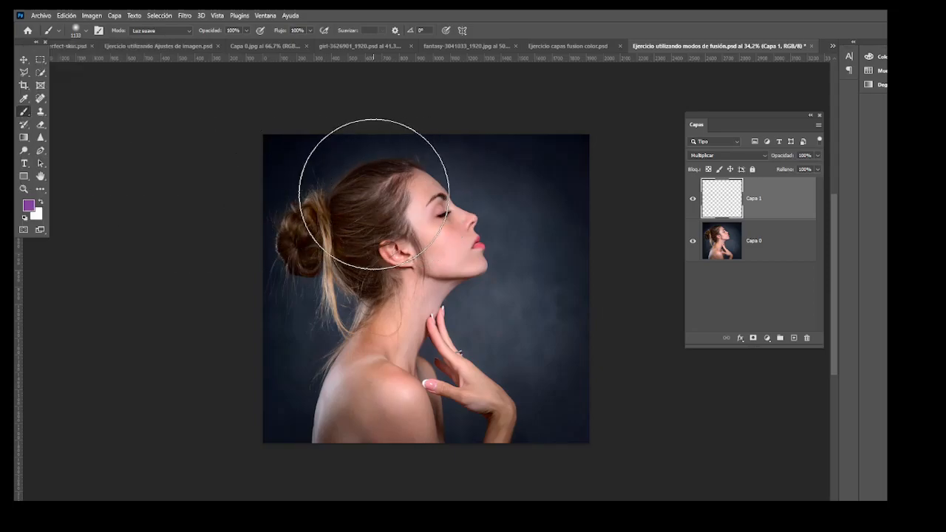
Set the foreground colour to magenta f20fc5 and paint soft spots over the woman's hair bun and beside her hand.
click(28, 208)
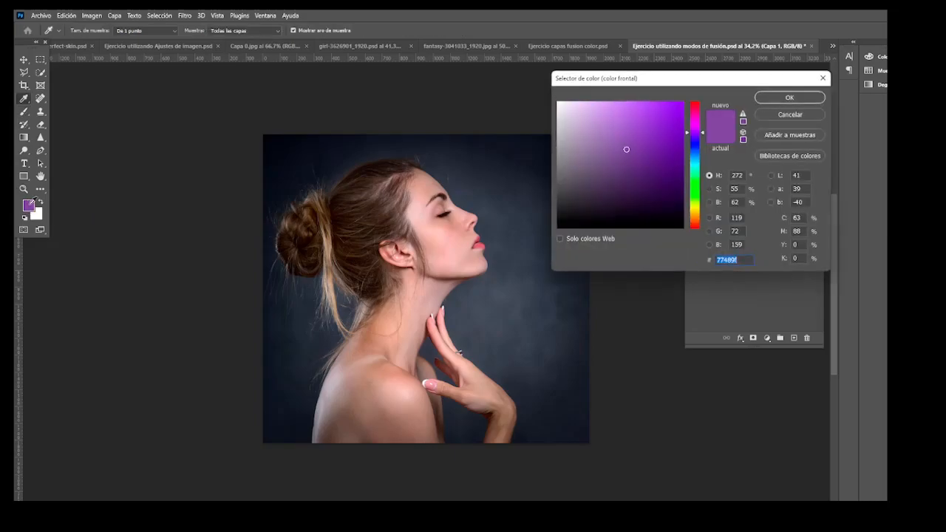
click(674, 114)
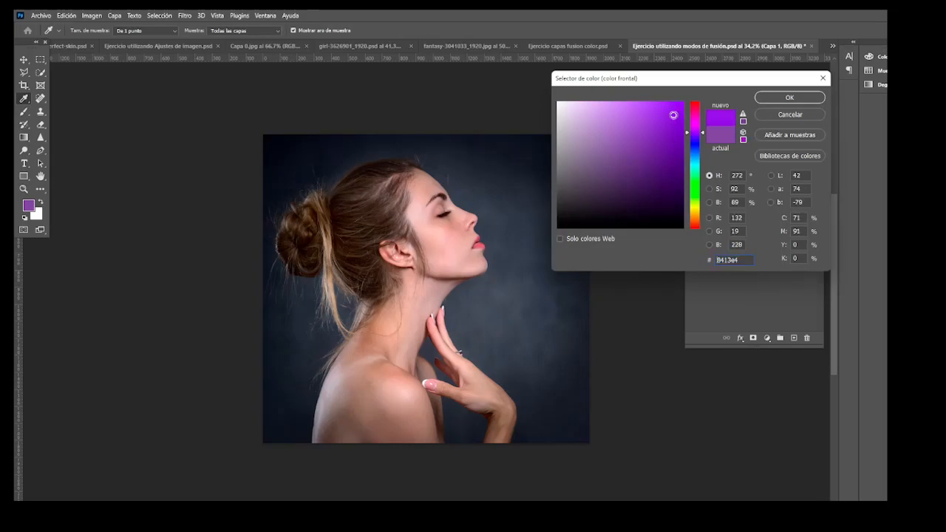
click(695, 105)
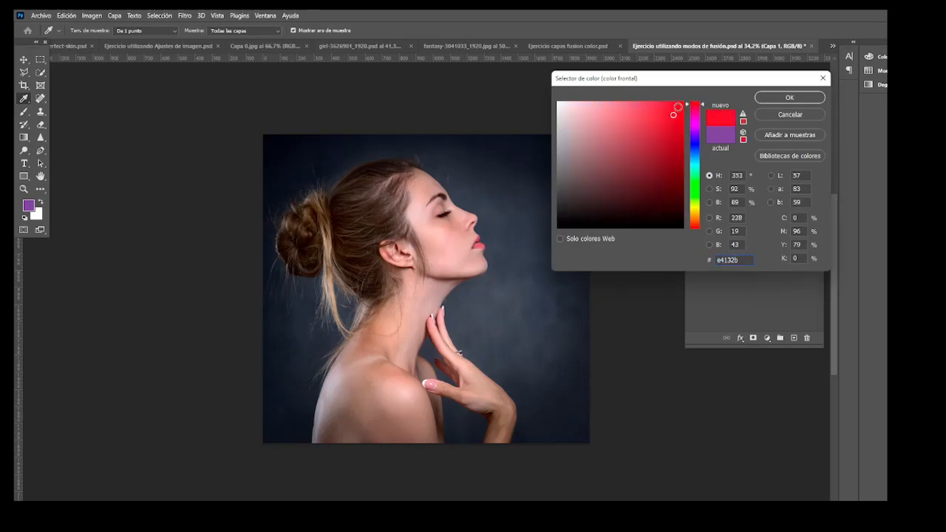
click(697, 119)
click(676, 108)
click(789, 98)
key(b)
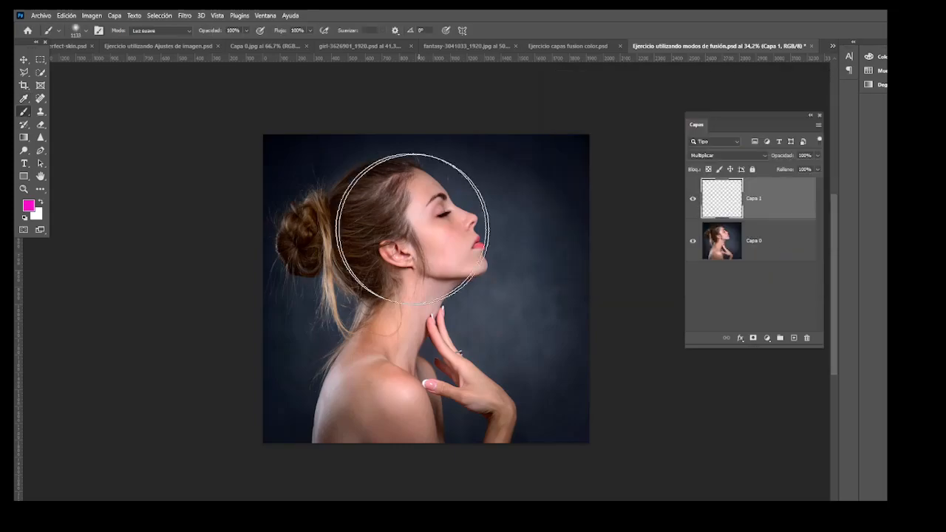
click(314, 179)
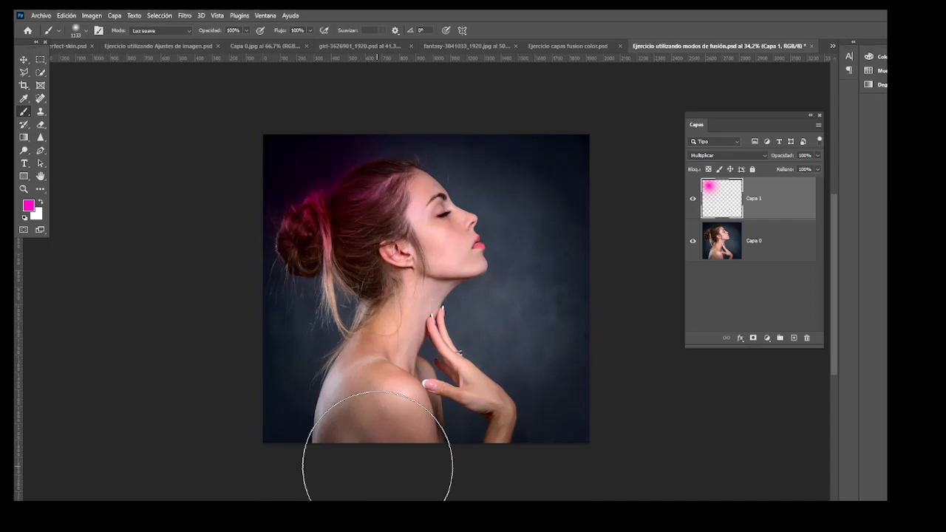
click(509, 391)
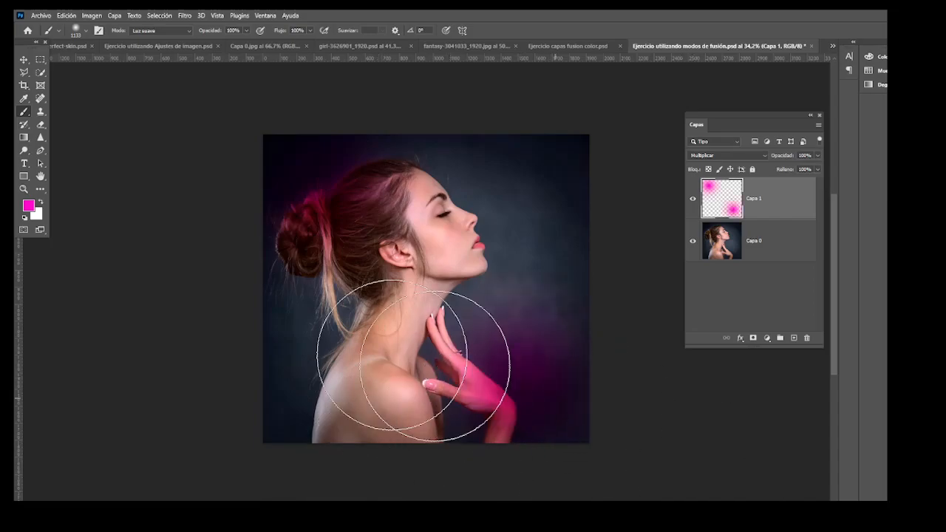
Change the foreground colour to blue 0f7af2 and paint a soft spot over the woman's face.
click(28, 205)
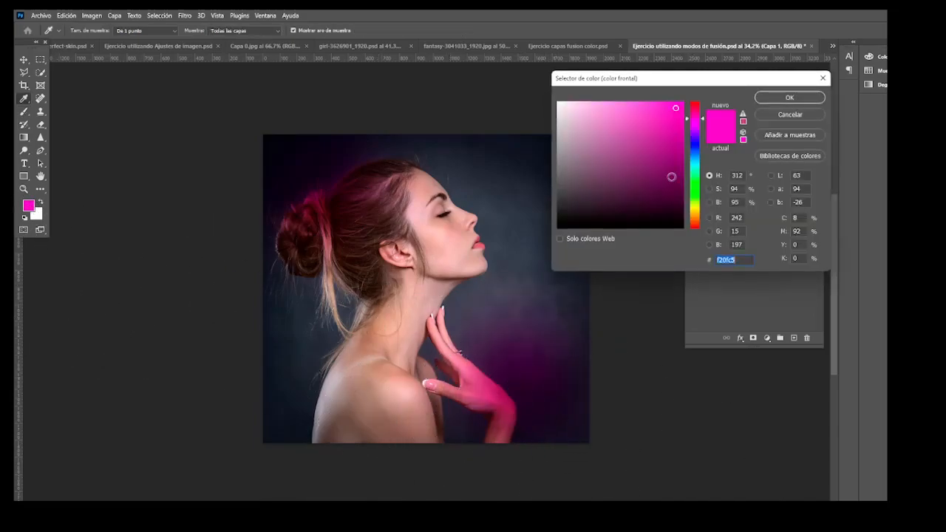
click(695, 154)
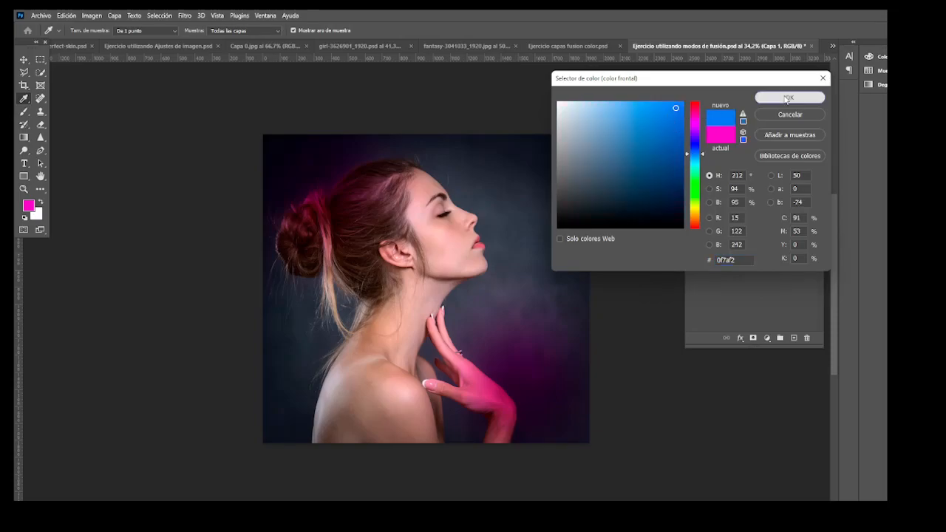
click(790, 99)
click(462, 236)
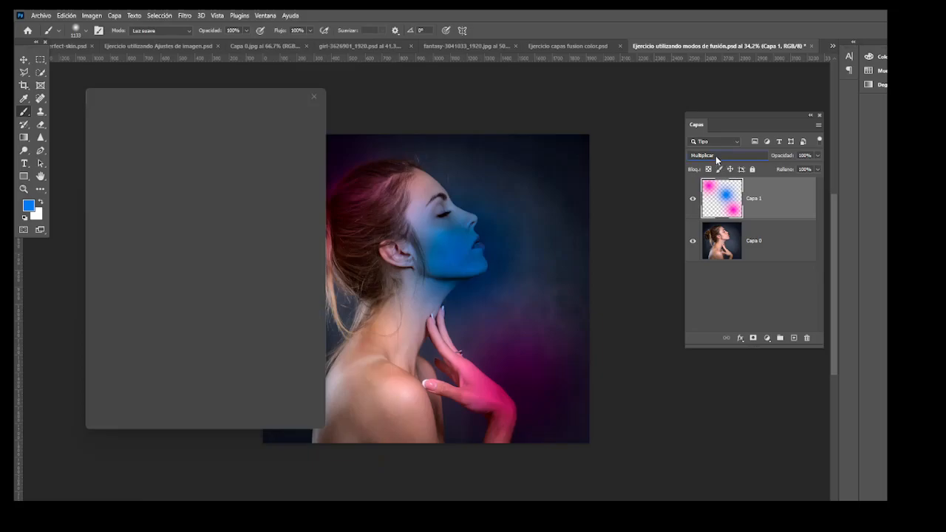
Dismiss the Windows security prompt and change the painted layer's blend mode to Superponer.
click(717, 157)
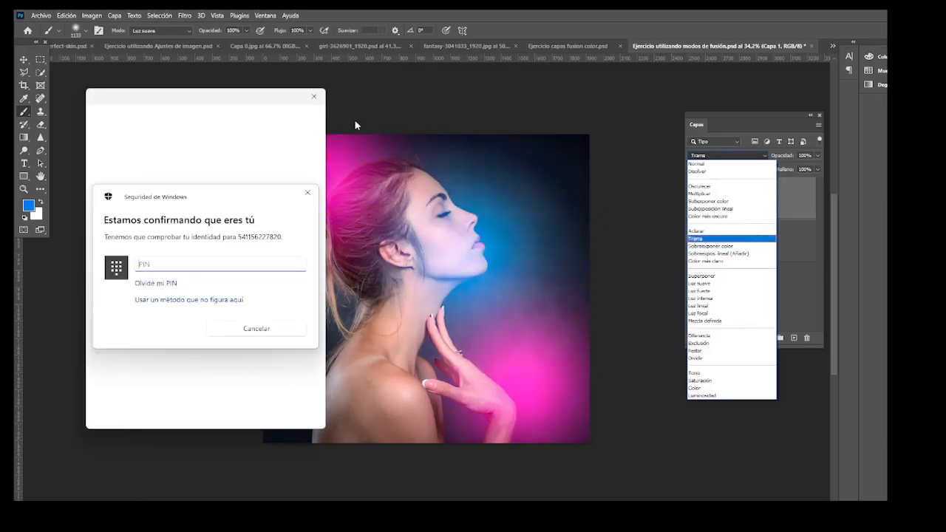
click(314, 98)
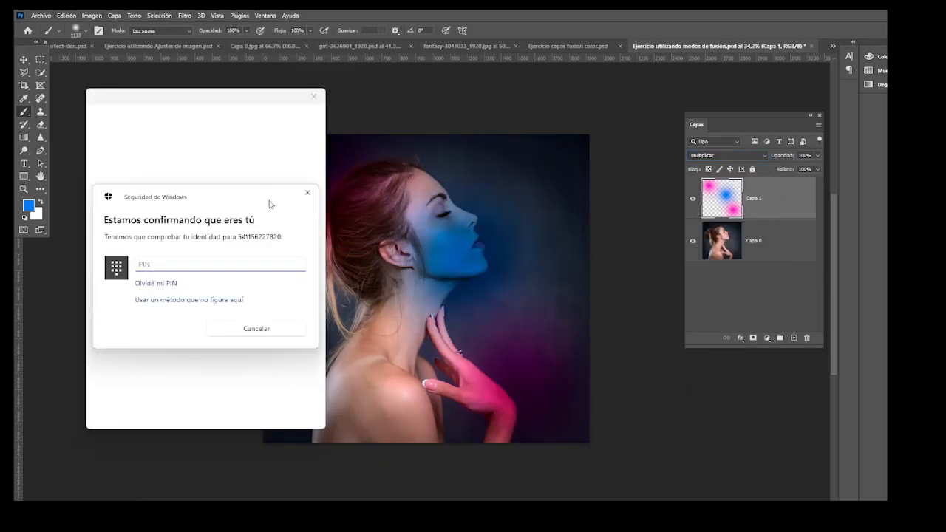
click(262, 330)
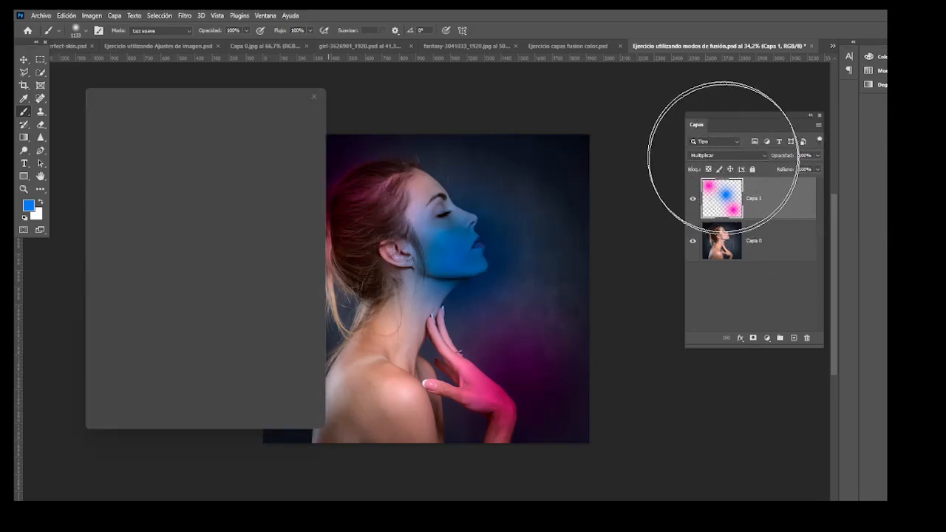
click(320, 98)
click(742, 156)
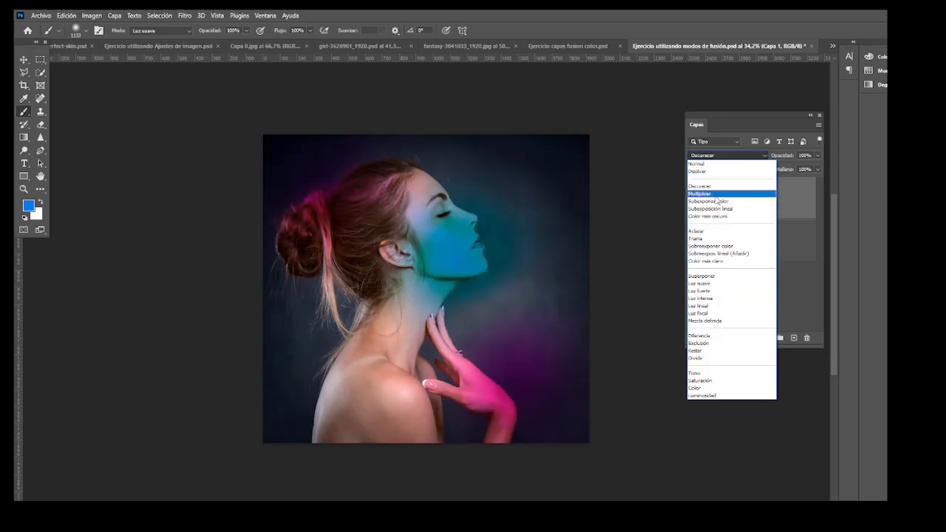
click(715, 277)
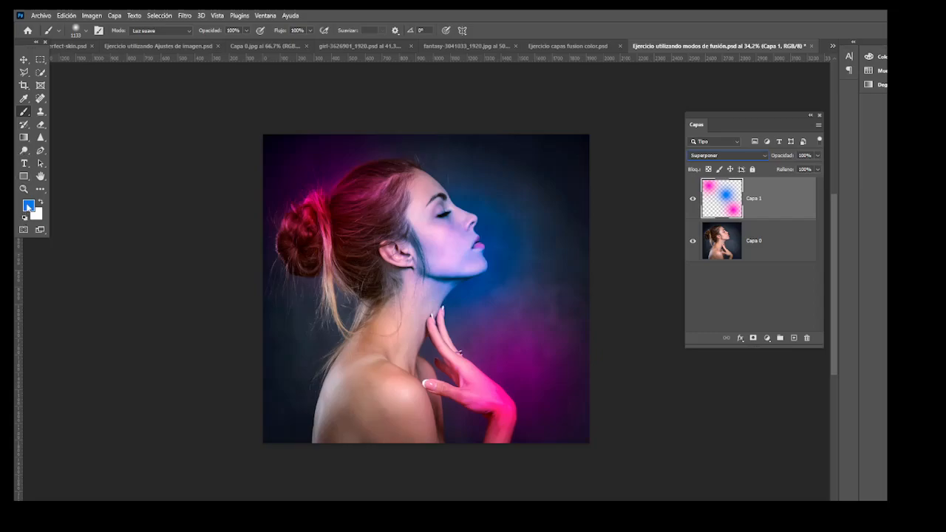
Change the foreground colour to lime yellow daf20f and paint soft spots over the woman's face and the hair around her ear.
click(27, 206)
click(696, 177)
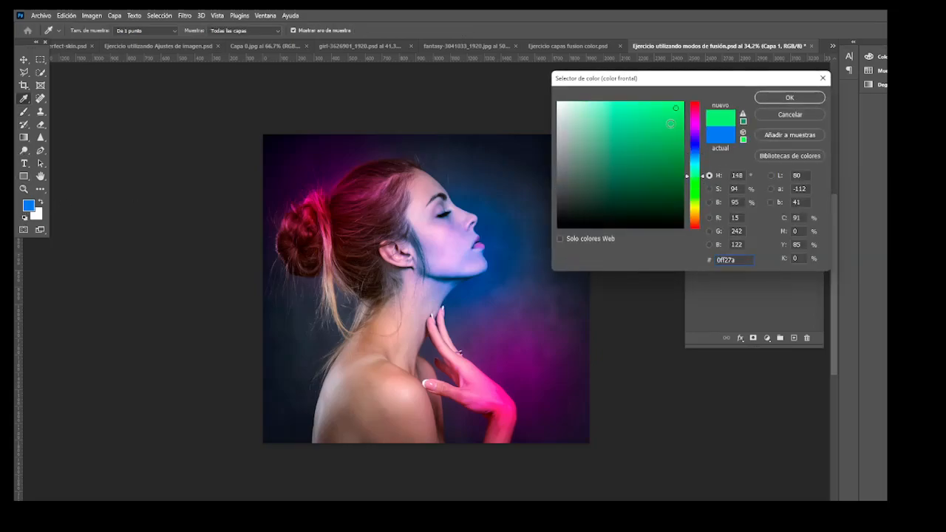
drag(699, 210, 695, 204)
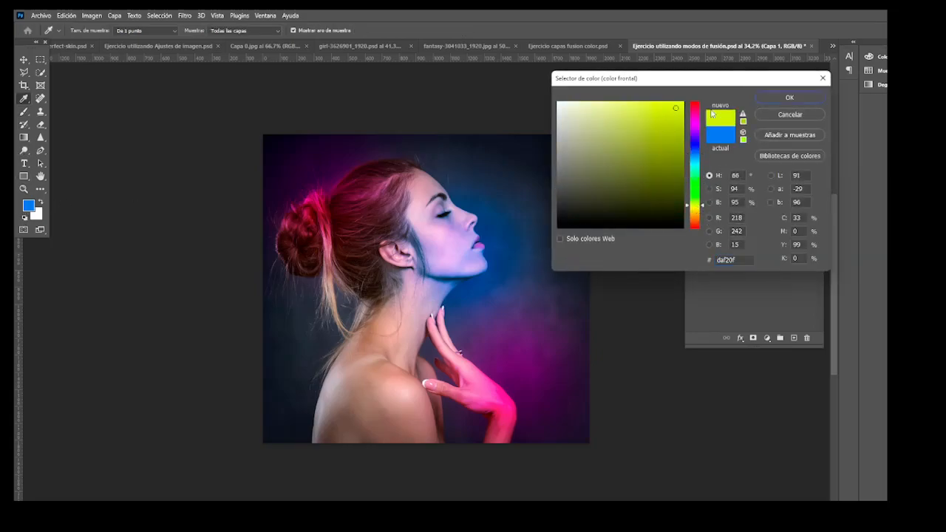
click(775, 98)
key(b)
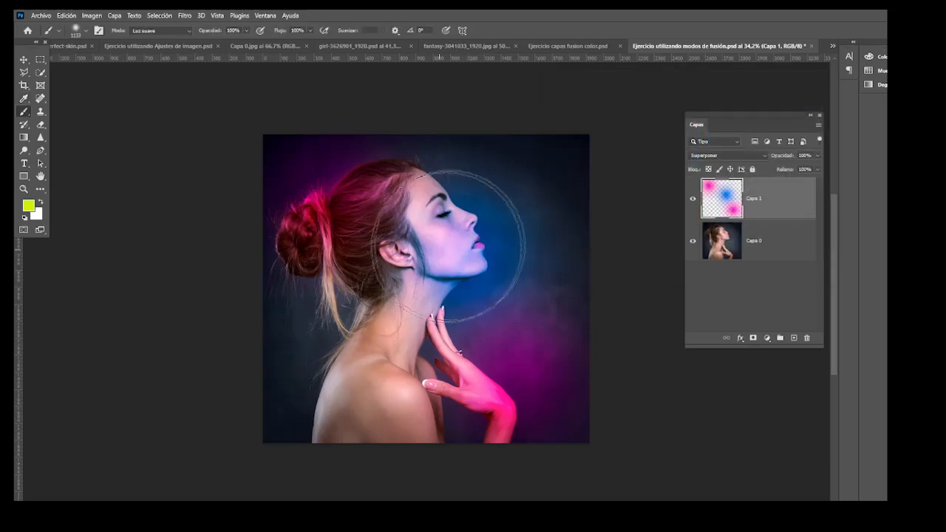
click(488, 213)
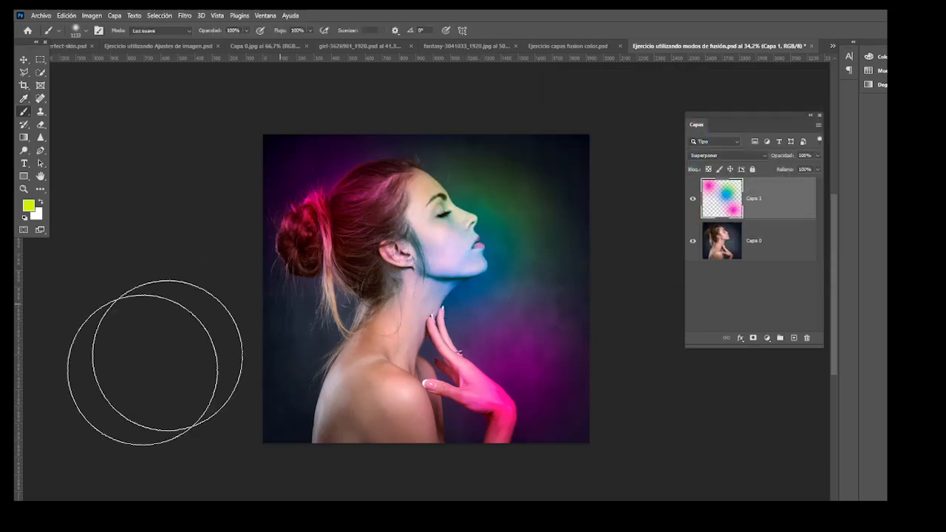
click(392, 255)
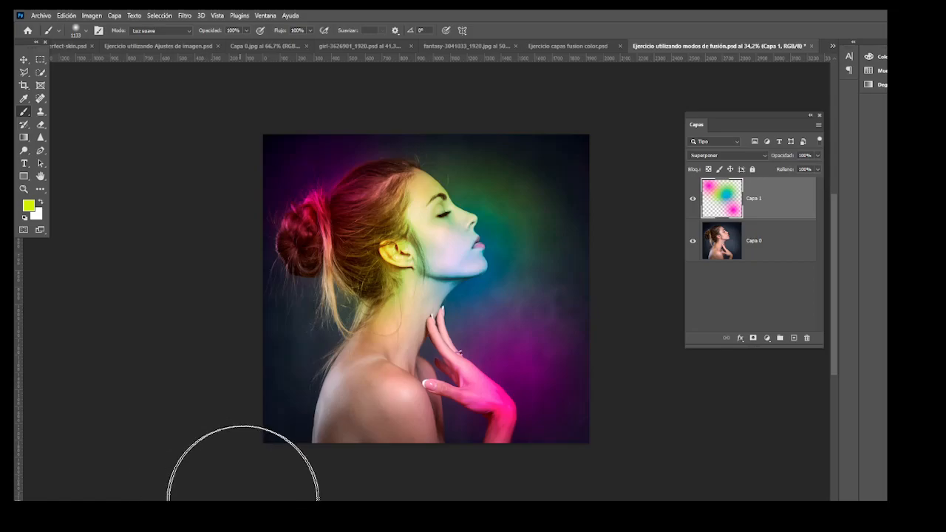
Change the foreground colour to deep blue 0f2af2 and paint soft spots over the woman's back, shoulder and the background below her bun.
click(29, 205)
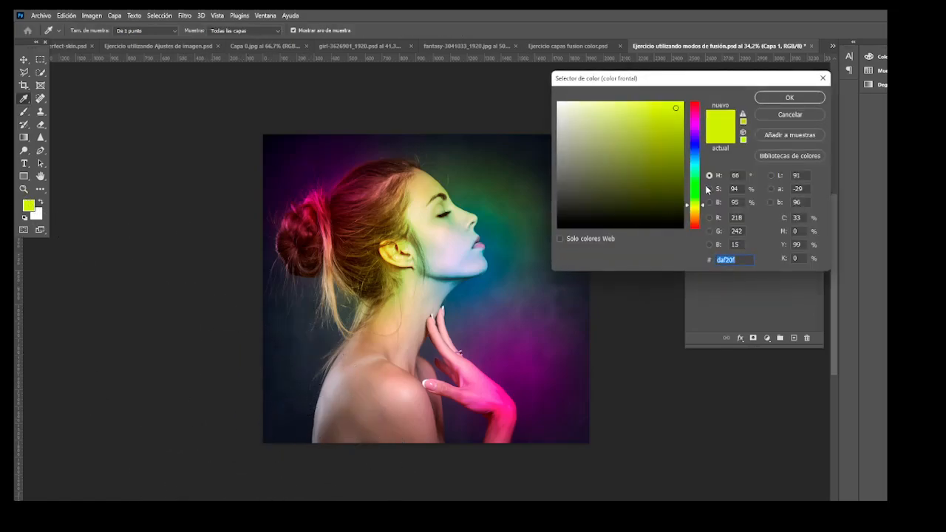
click(696, 147)
key(Return)
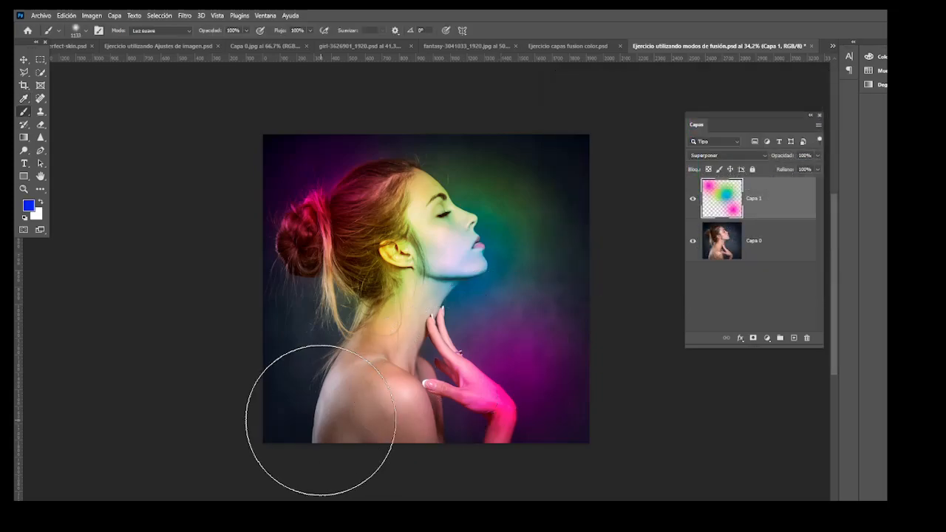
drag(317, 422, 336, 403)
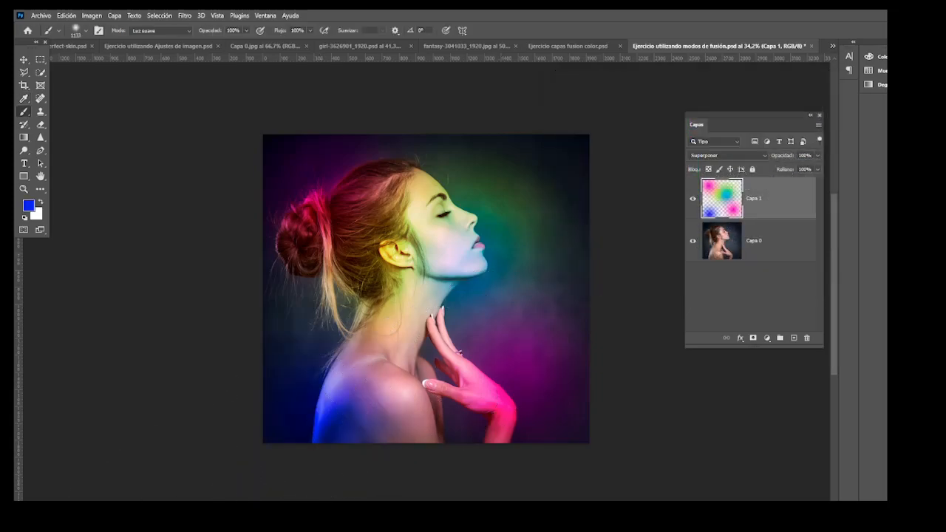
click(303, 298)
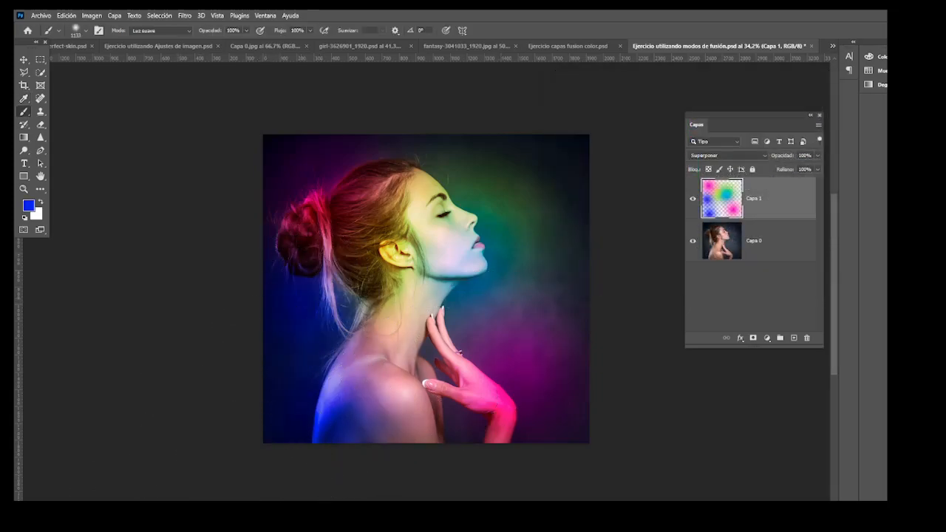
click(380, 354)
click(24, 510)
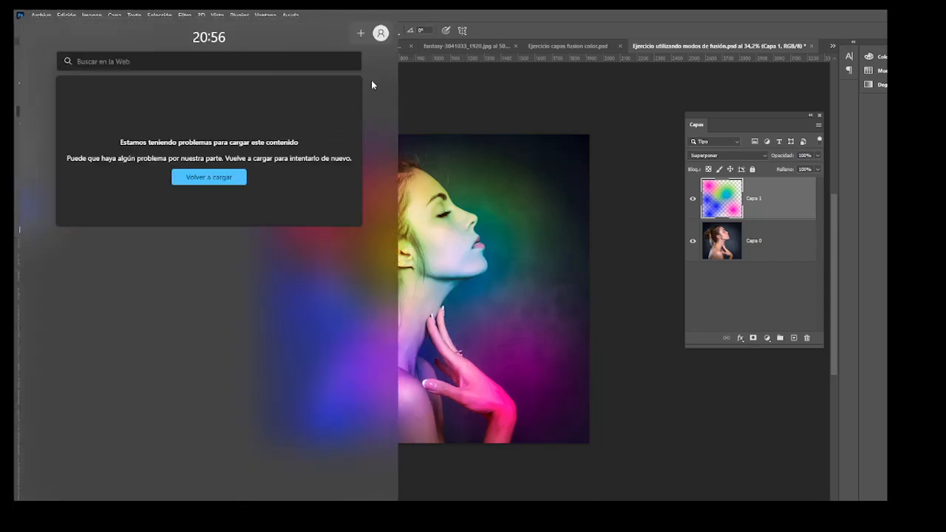
click(376, 32)
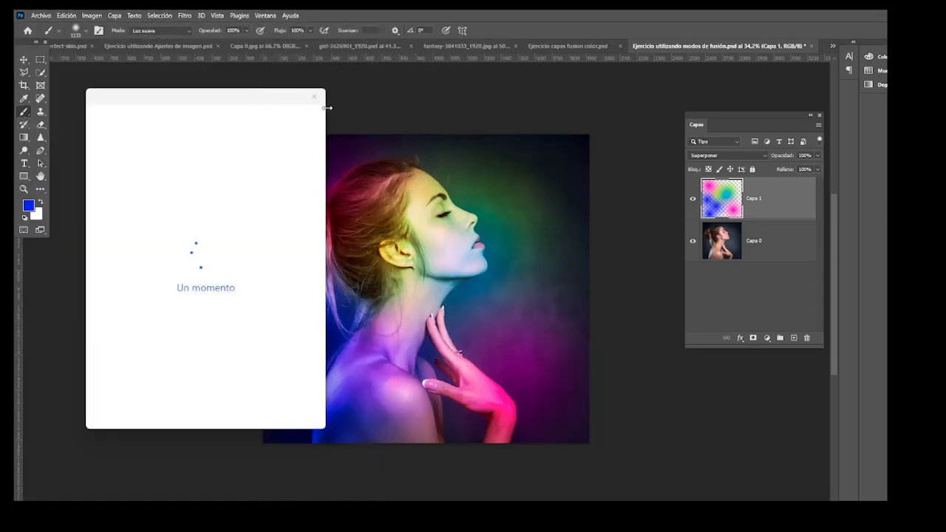
click(314, 96)
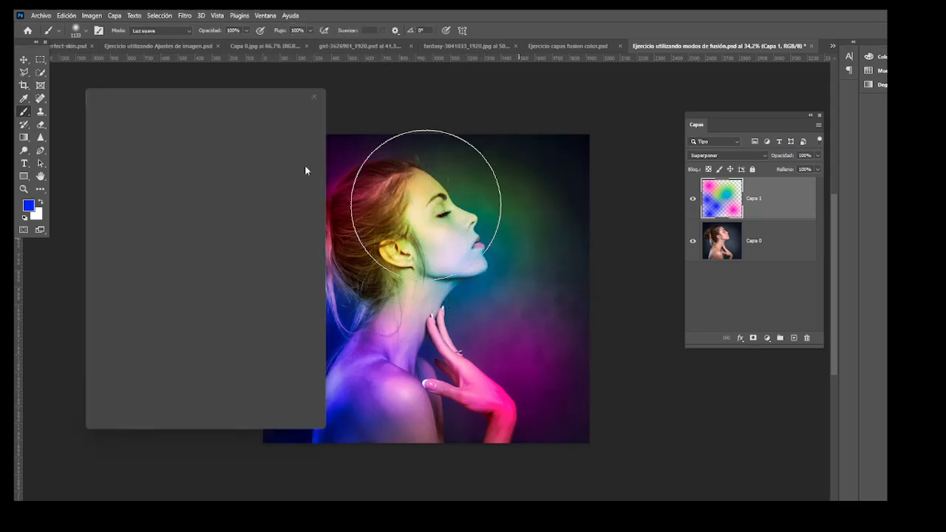
click(313, 98)
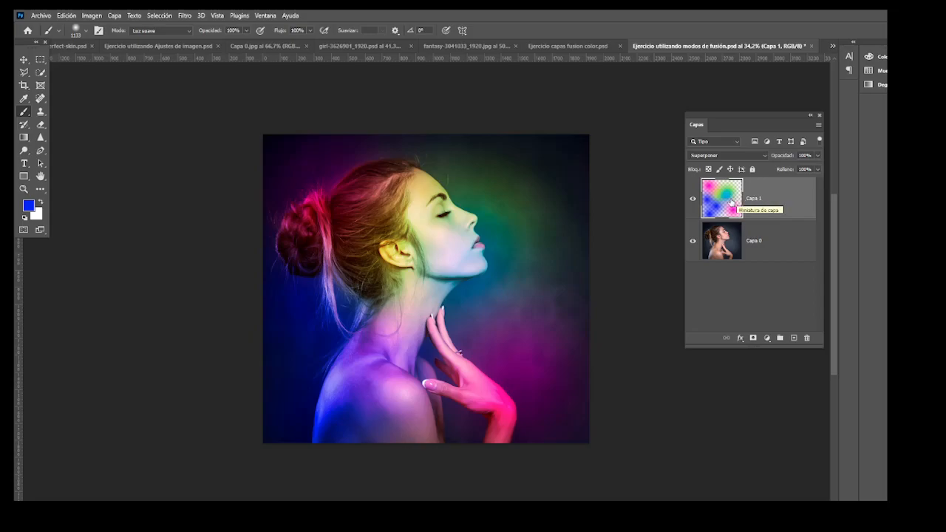
Change the foreground colour to orange-red and paint soft spots over the woman's face and the background in front of her.
click(28, 207)
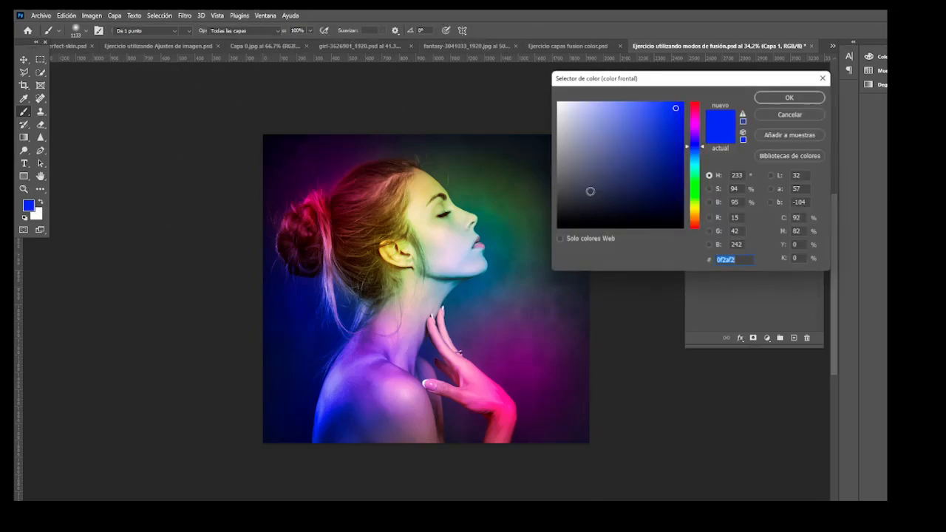
click(696, 209)
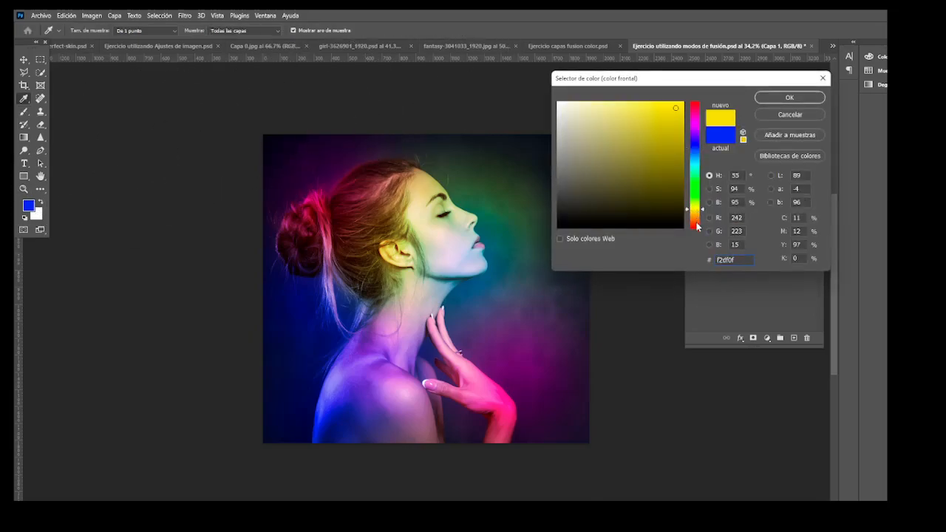
click(698, 224)
click(789, 97)
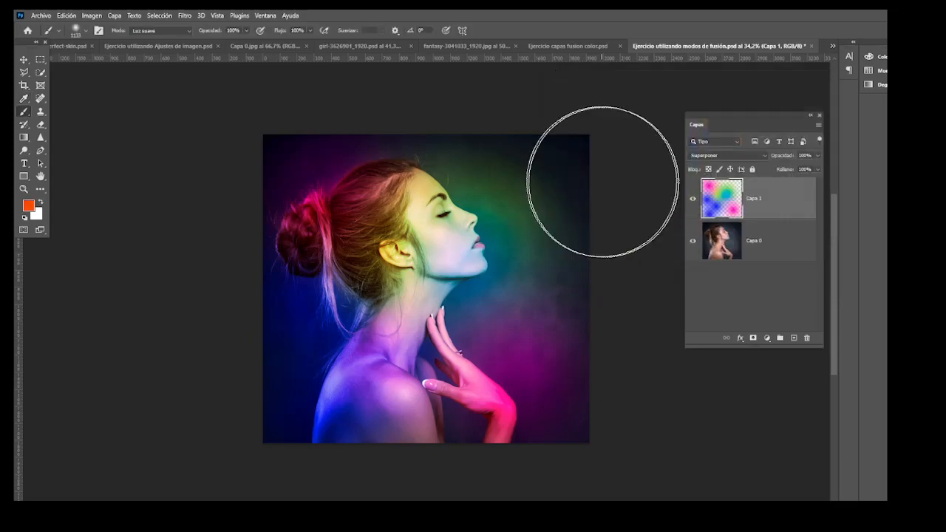
click(454, 224)
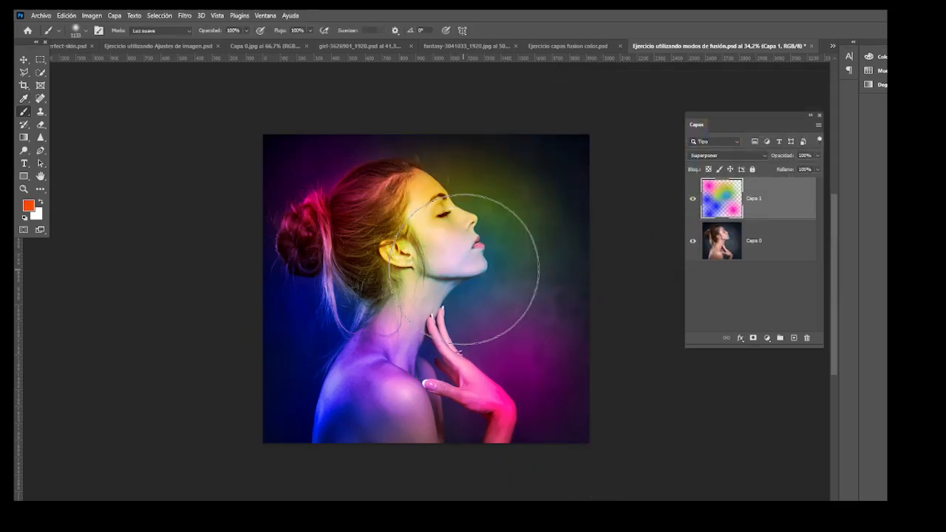
click(475, 228)
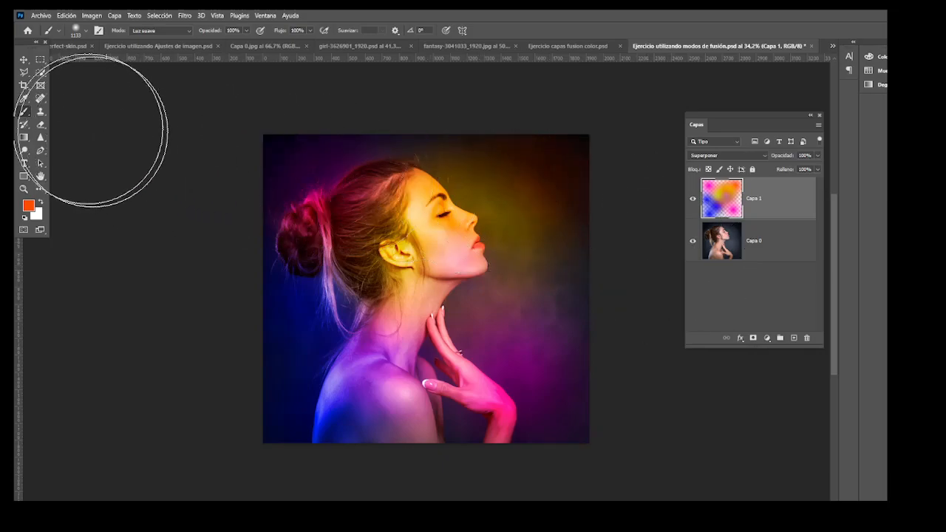
Switch to the Move tool and rename the painted layer as pinceles.
click(23, 60)
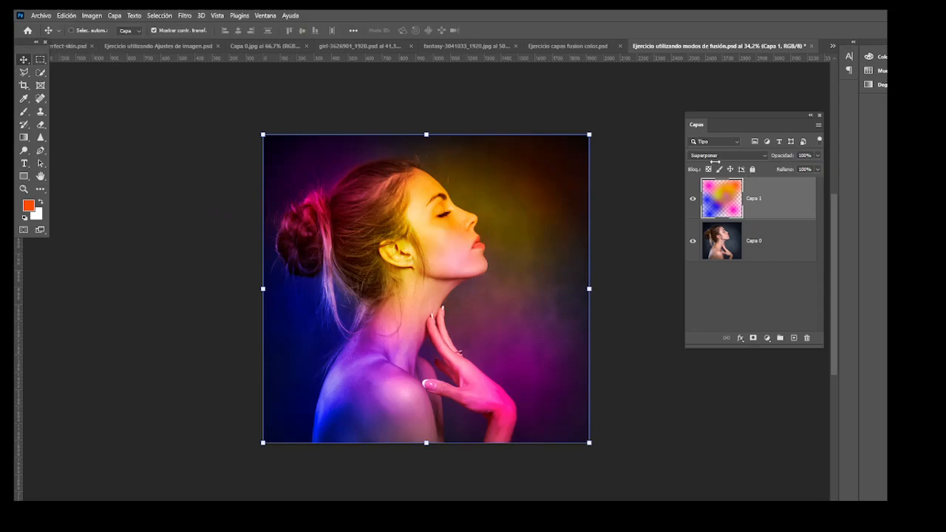
double_click(753, 199)
text(pinceles)
key(Return)
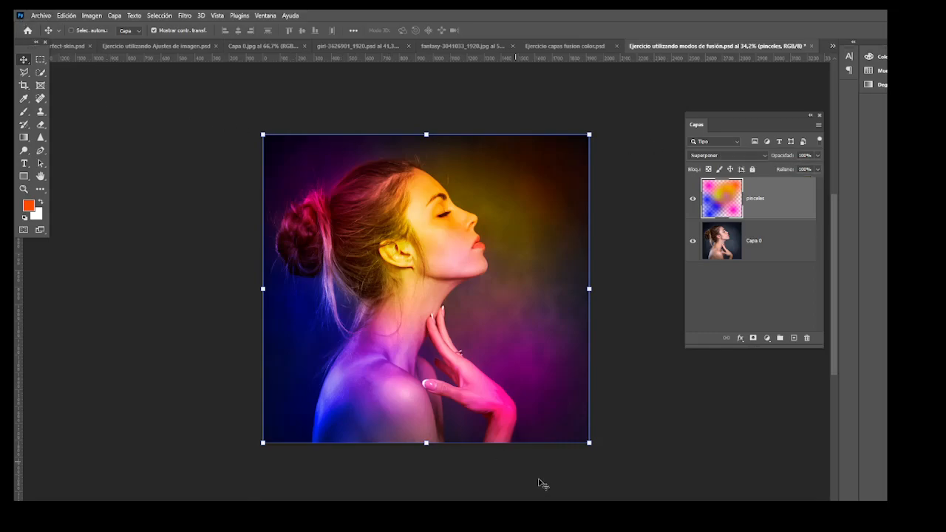
Place the bricks-459299_960_720 image as an embedded element and stretch it vertically to cover the whole canvas.
click(42, 15)
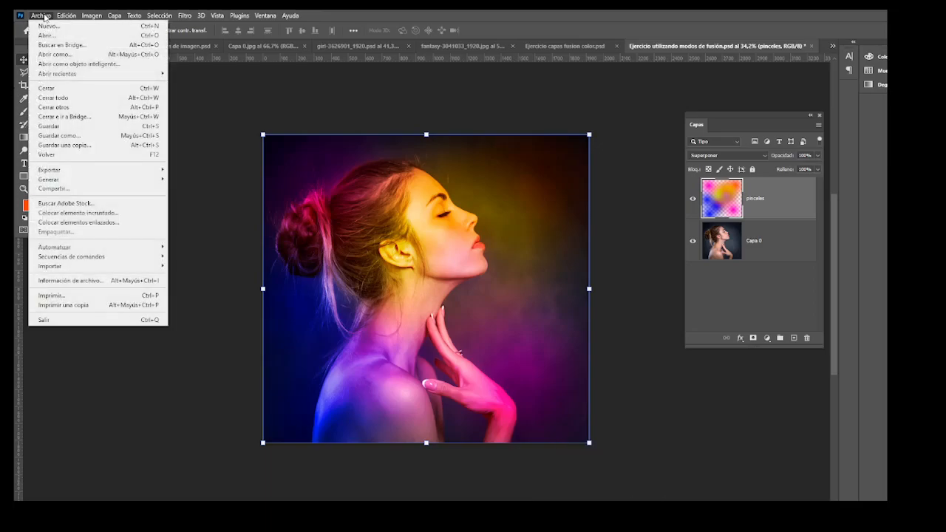
click(74, 213)
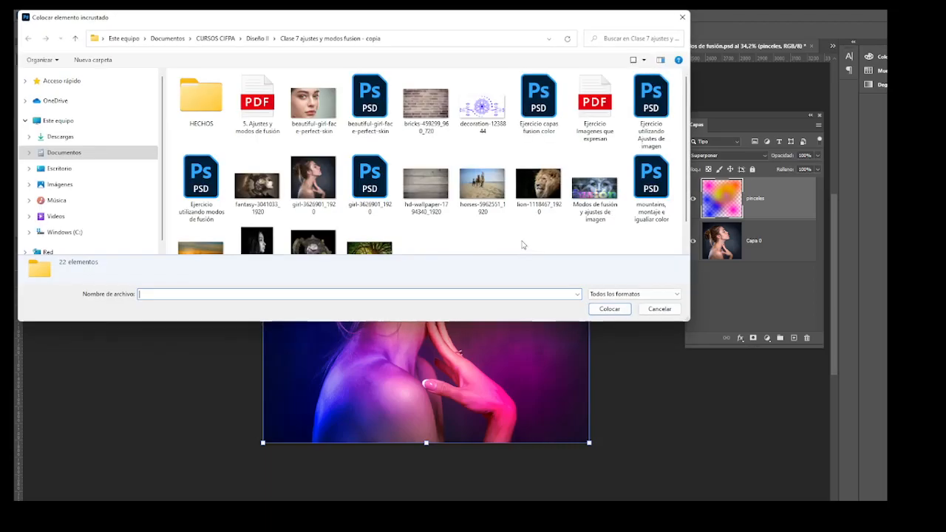
click(431, 104)
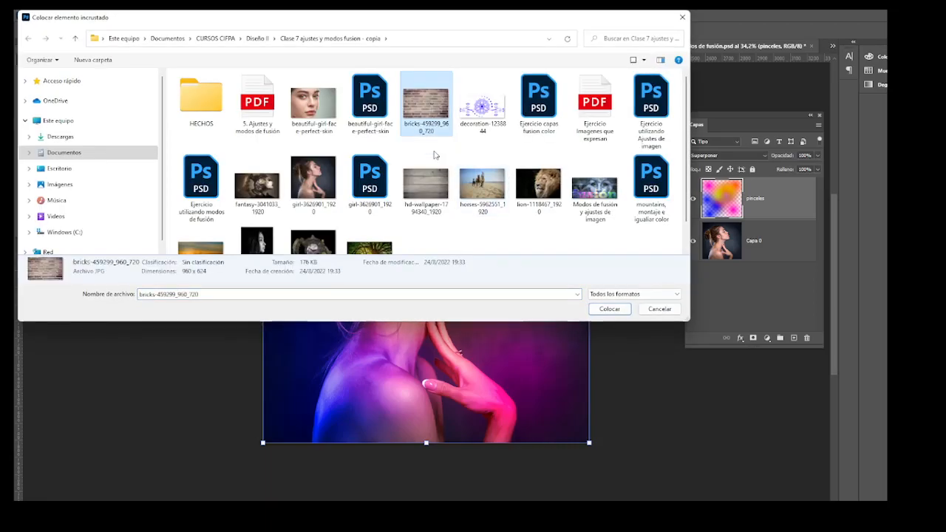
click(610, 309)
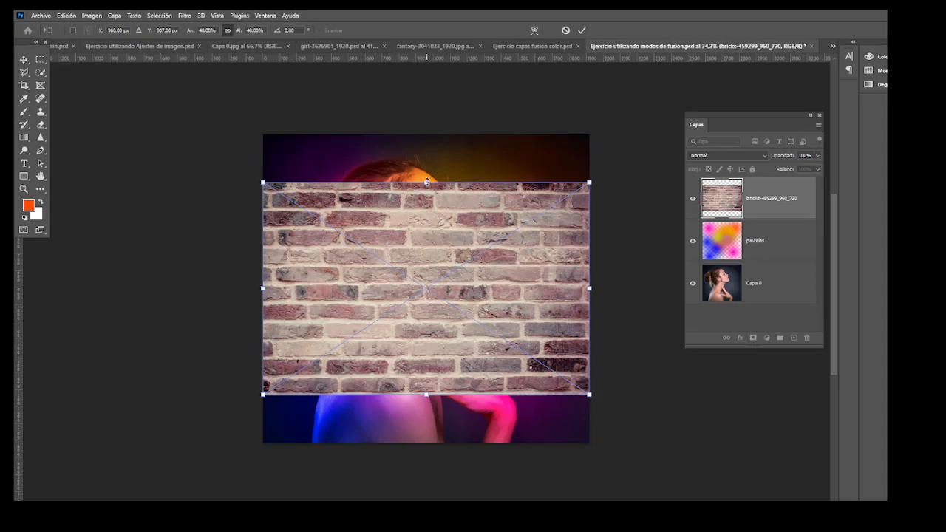
drag(426, 163, 427, 117)
drag(425, 397, 438, 444)
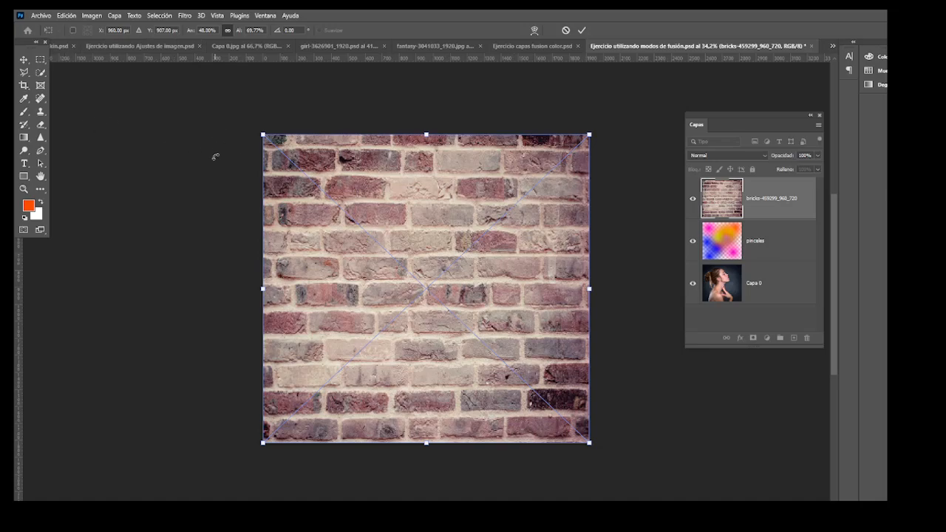
key(Return)
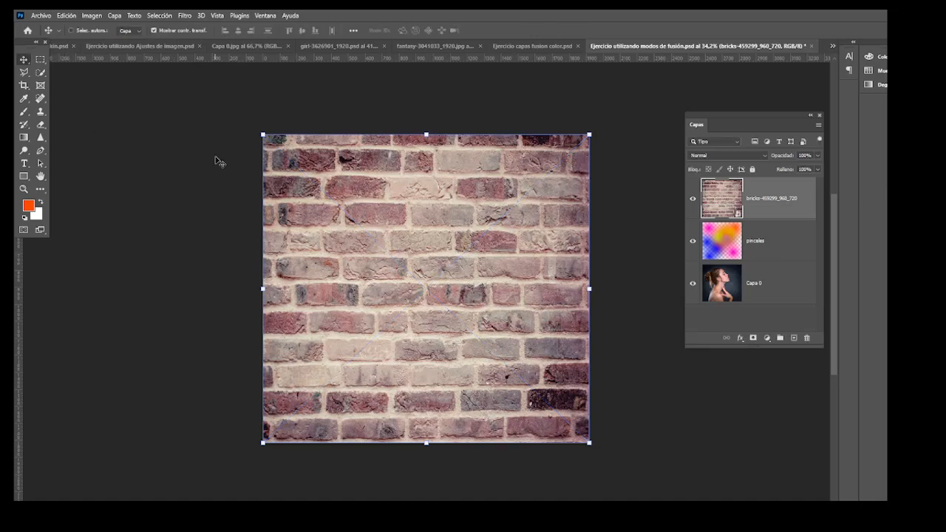
Set the brick layer's blend mode to Multiplicar and its opacity to 71%.
click(732, 155)
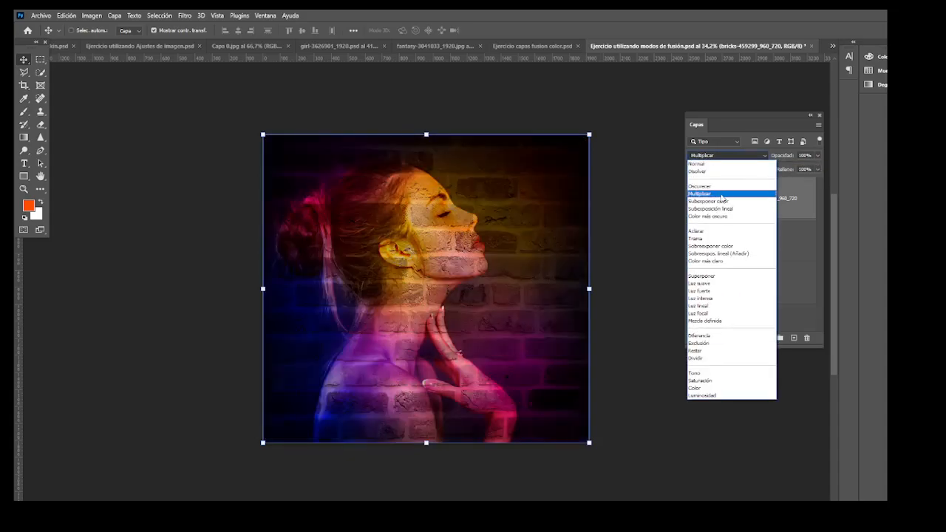
click(722, 194)
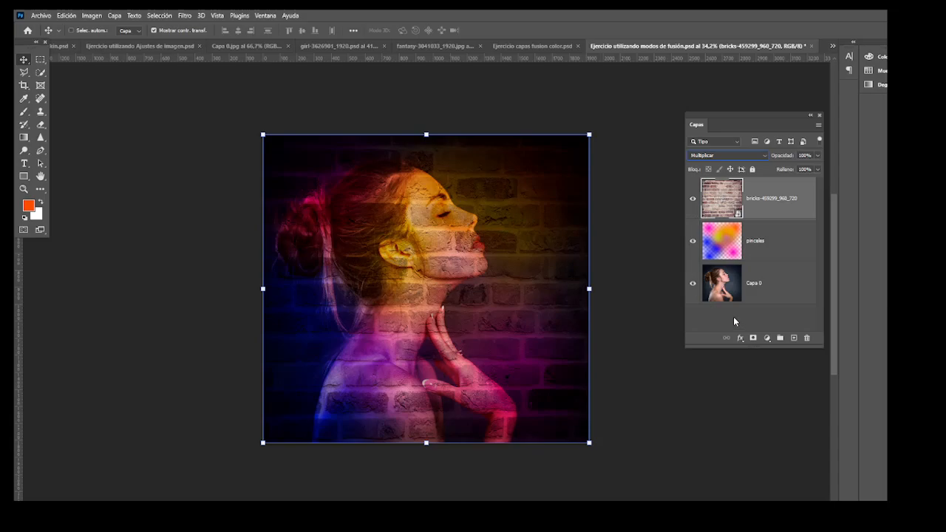
click(40, 60)
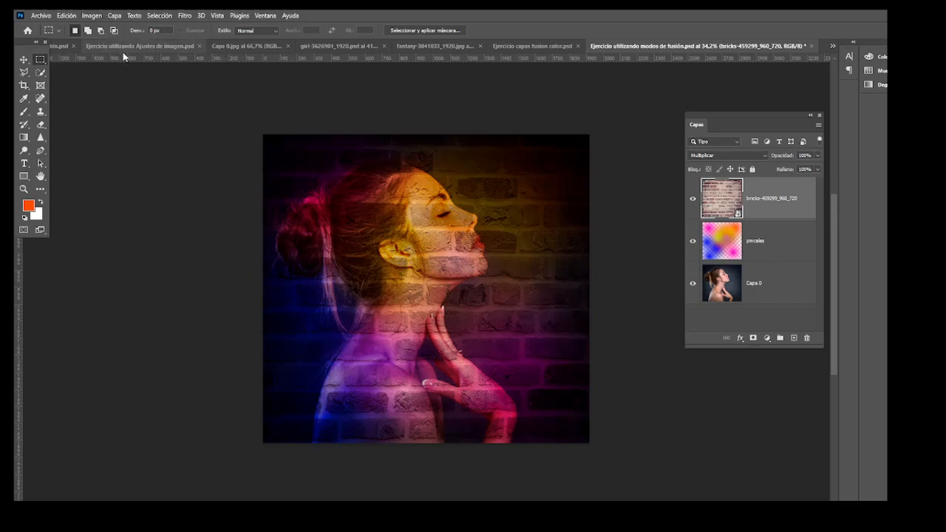
click(817, 156)
mouse_move(811, 169)
mouse_down()
mouse_move(796, 174)
mouse_move(805, 167)
mouse_up()
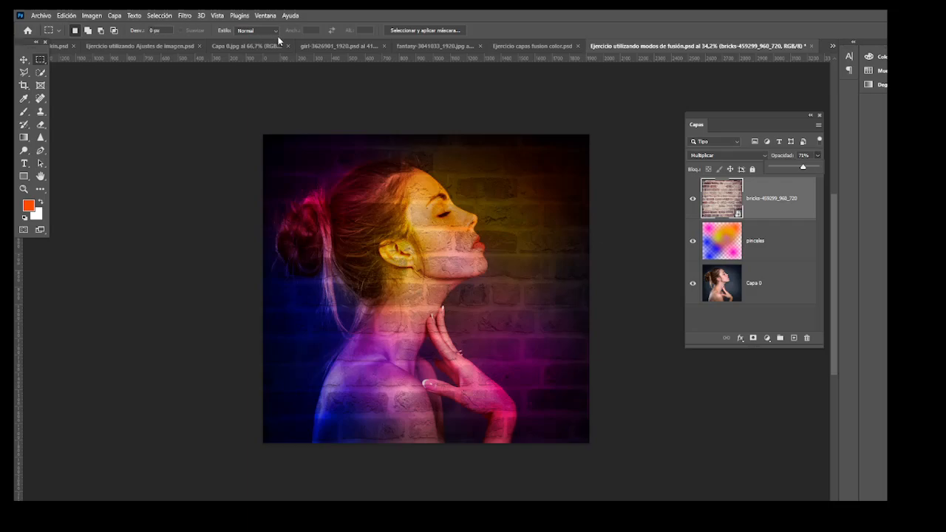
Export the image for web as a Muy alta quality 80 JPEG named Ejercicio-utilizando-modos-de-fusión in the HECHOS folder.
click(40, 15)
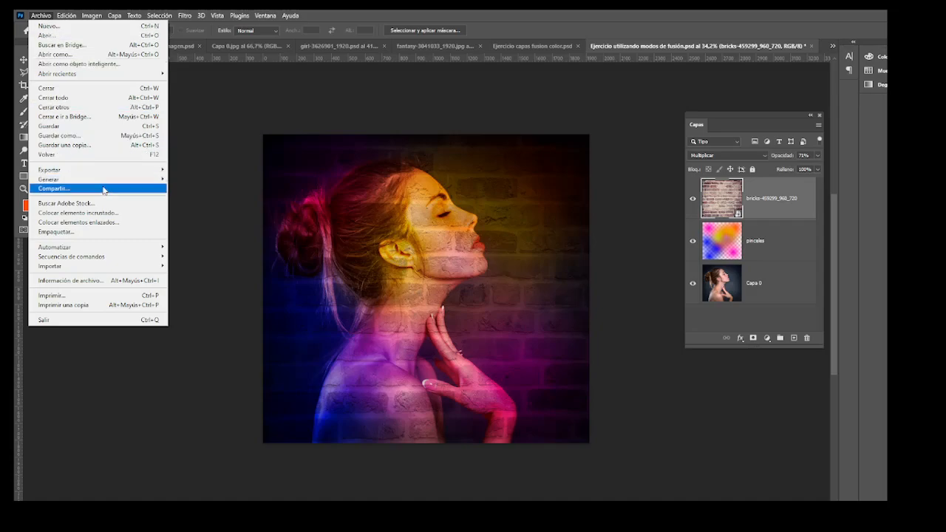
mouse_move(127, 169)
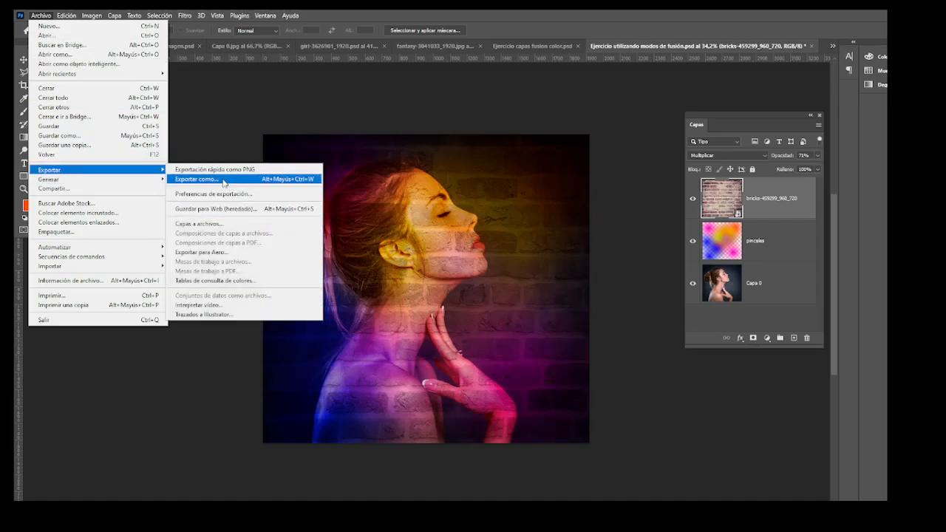
click(246, 210)
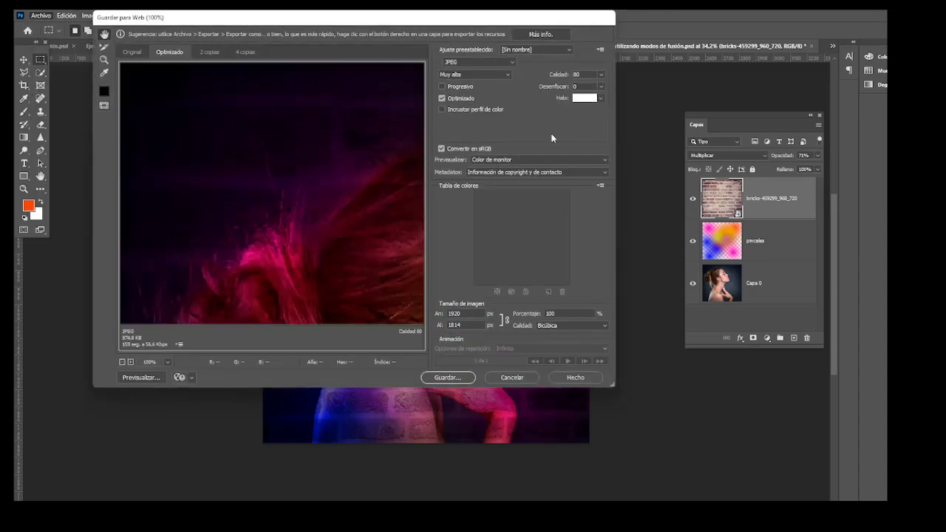
click(122, 362)
click(122, 363)
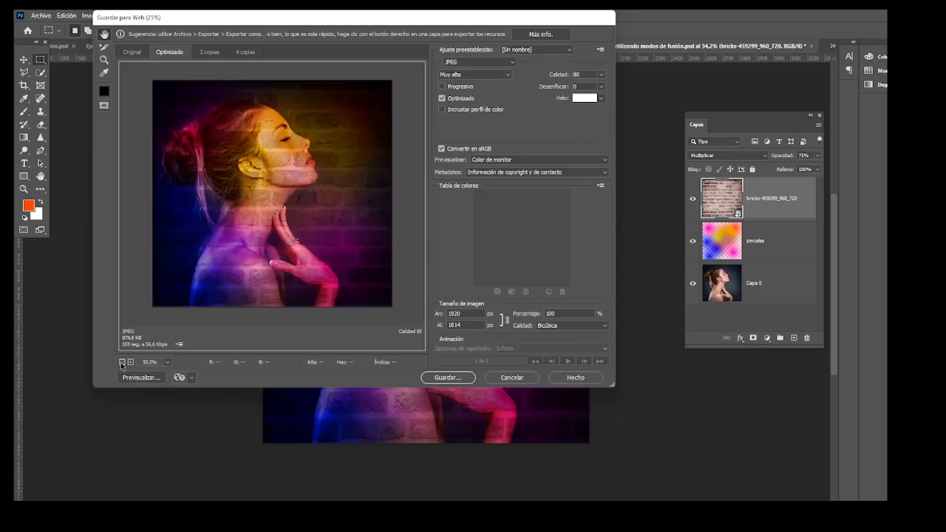
click(439, 377)
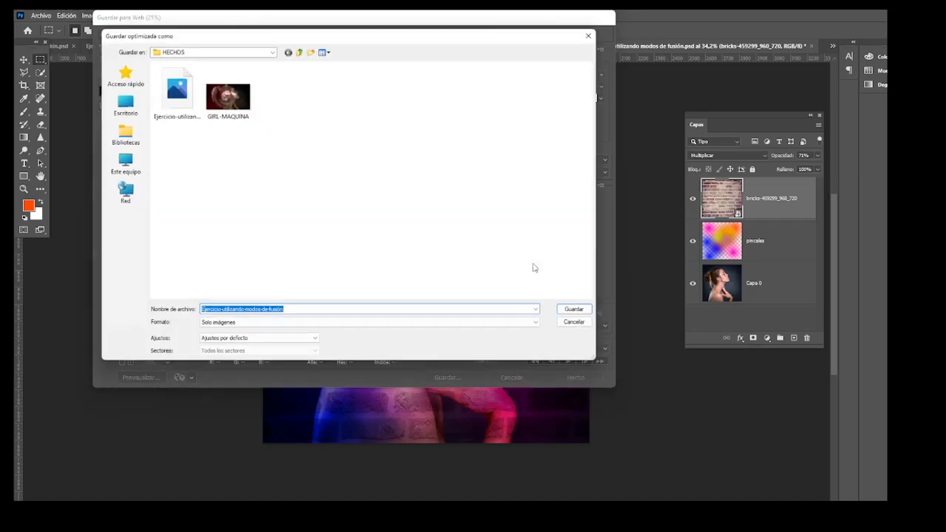
click(578, 312)
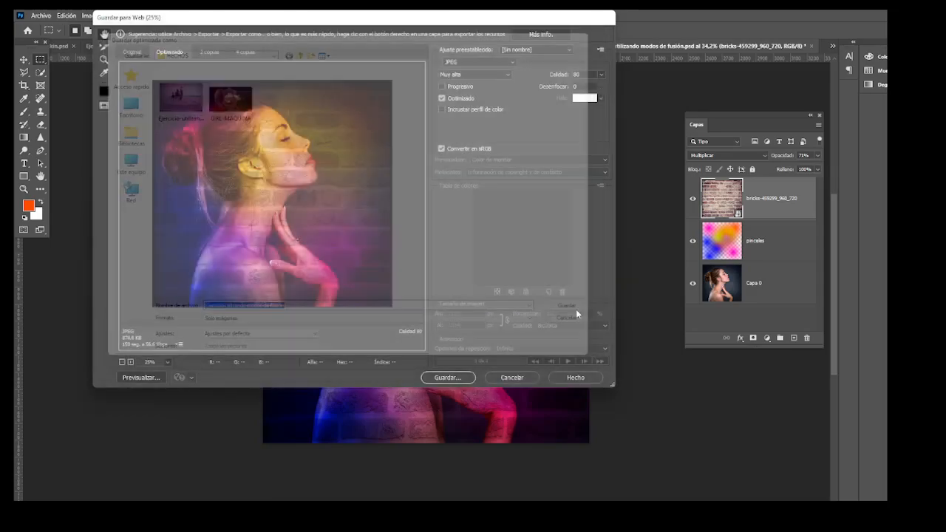
click(519, 224)
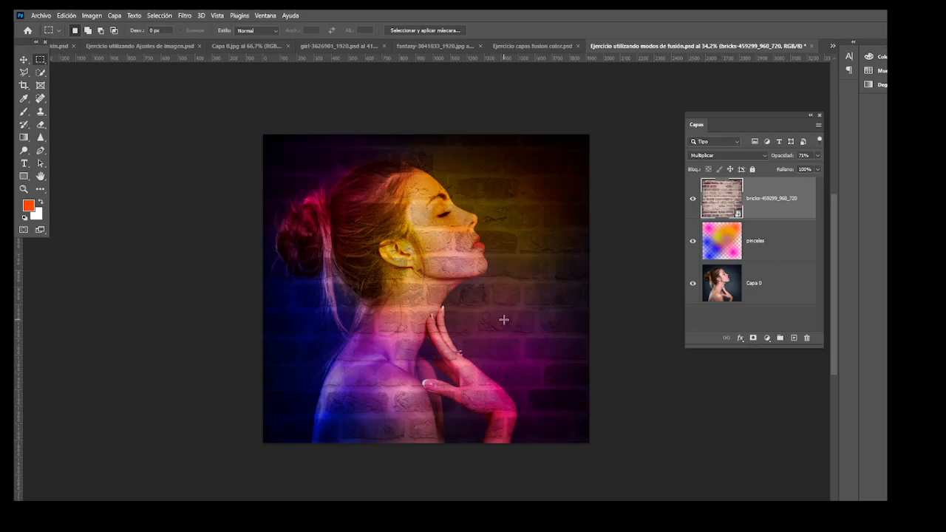
Close the Capa 0.jpg giraffe image and close Ejercicio utilizando Ajustes de imagen.psd without saving its changes.
click(514, 46)
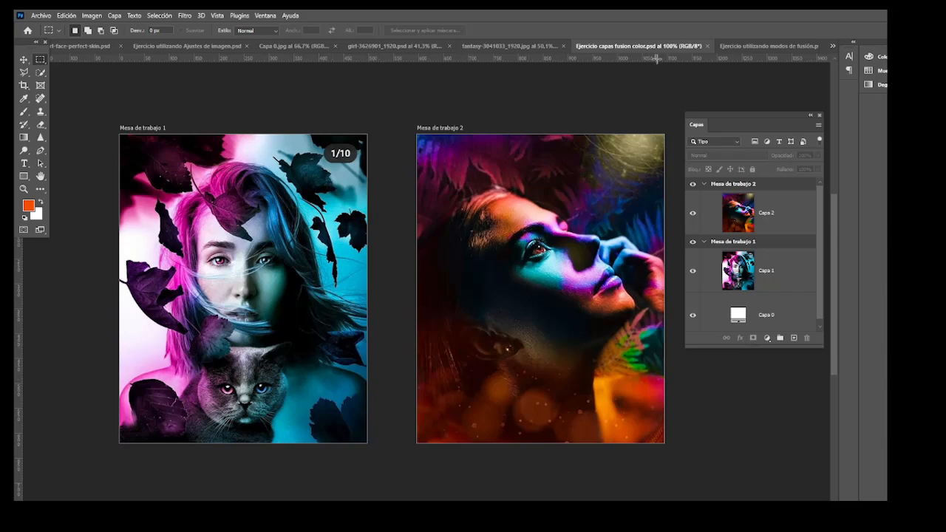
click(528, 46)
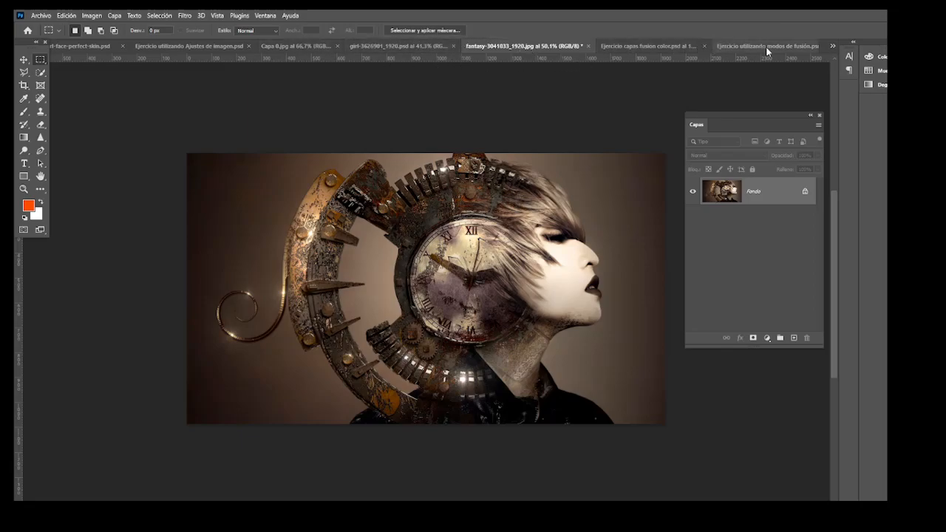
click(93, 46)
click(260, 45)
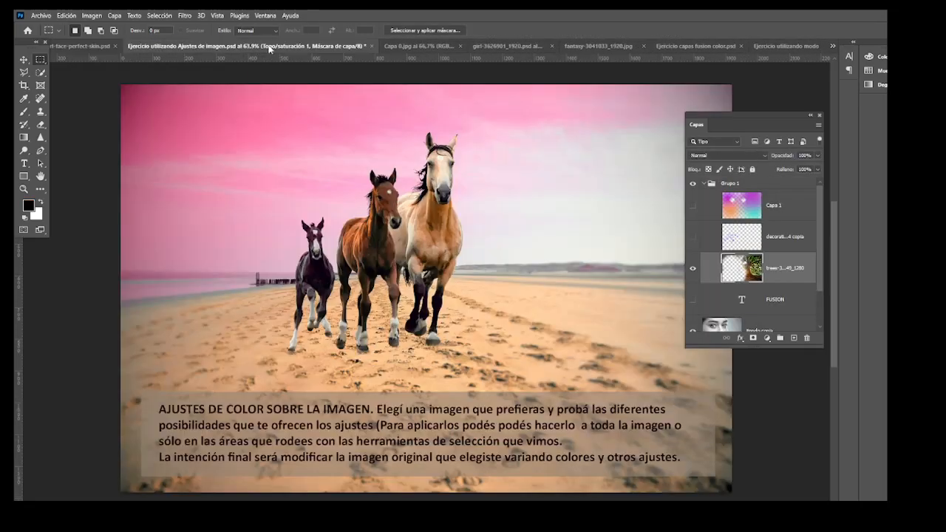
click(416, 45)
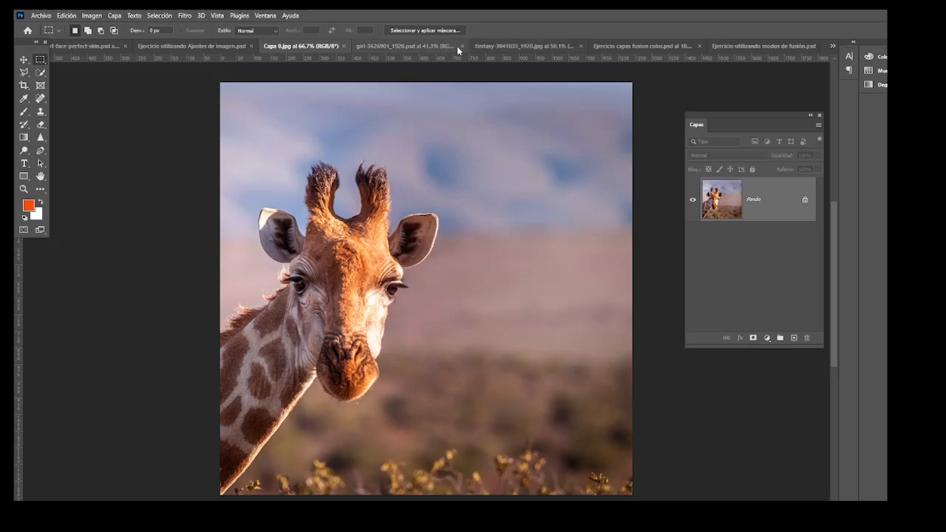
click(344, 45)
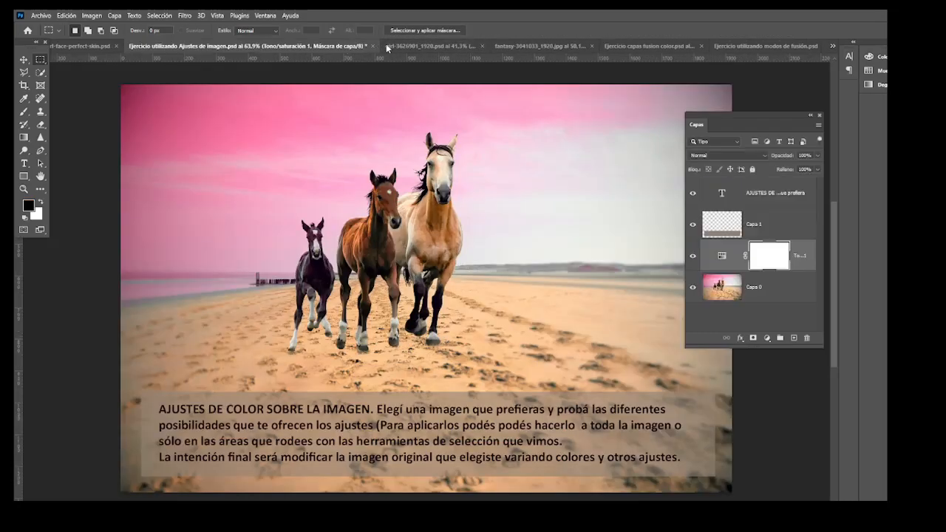
click(372, 46)
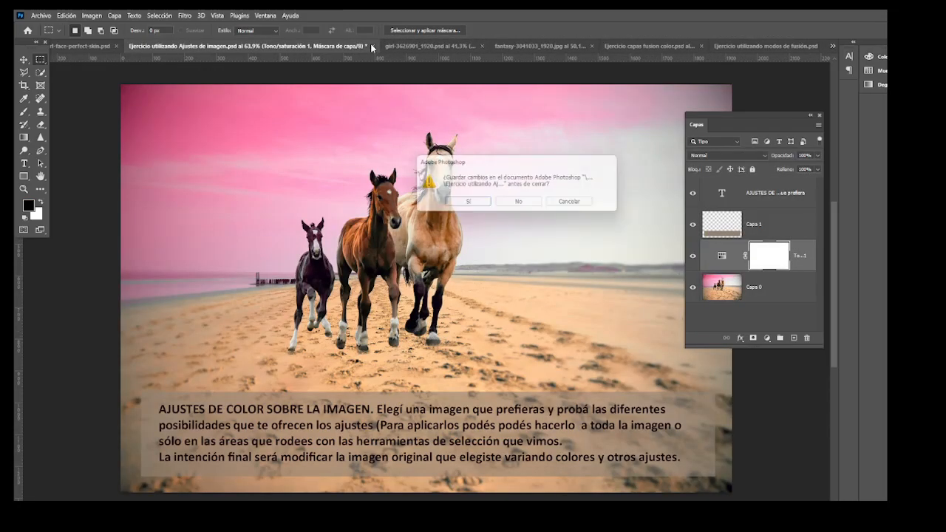
click(515, 206)
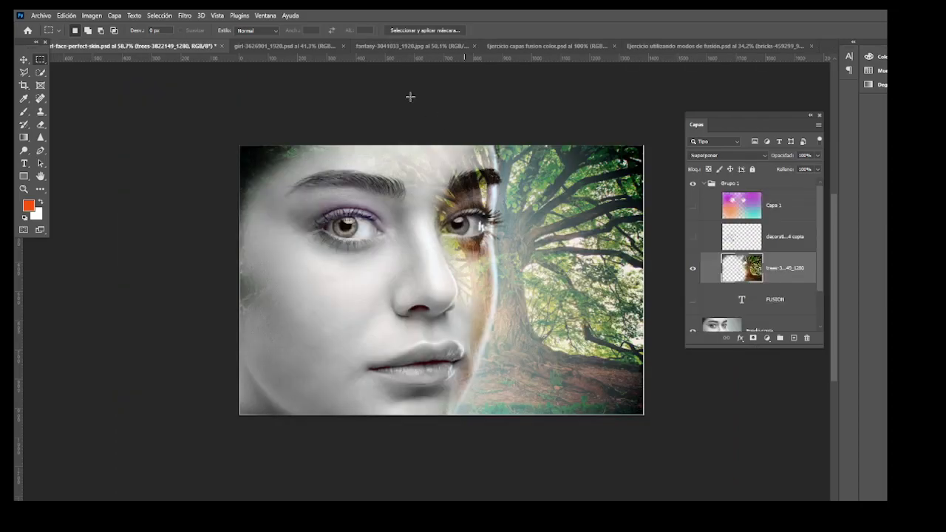
Close the Ejercicio capas fusion color.psd document, keeping the girl and fantasy documents open.
click(299, 47)
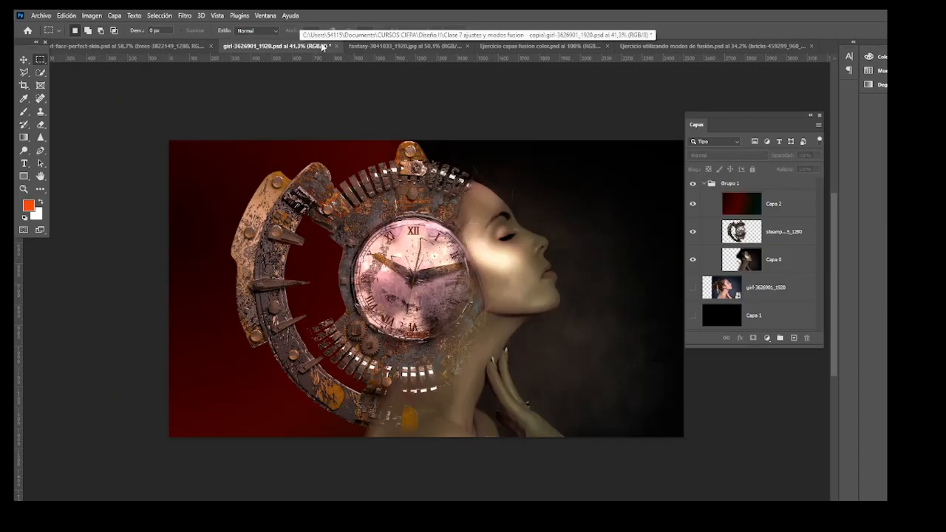
click(377, 48)
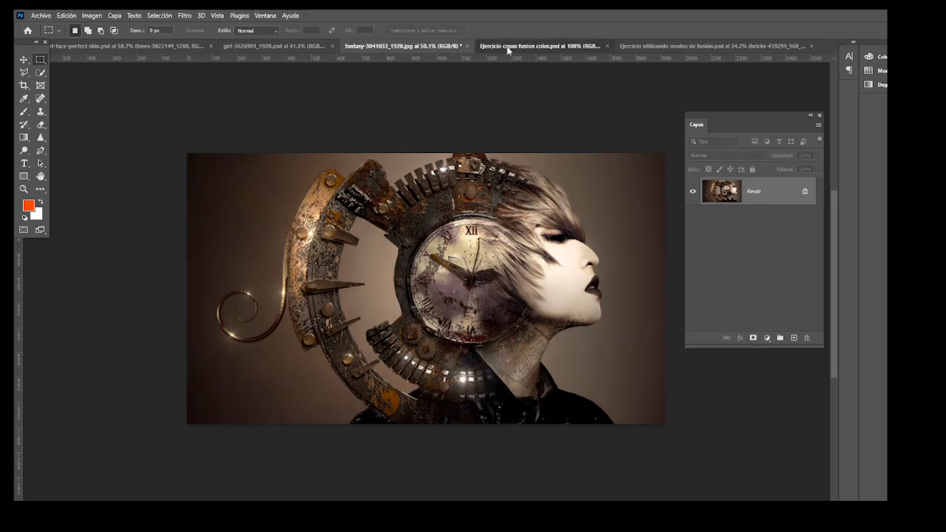
click(584, 47)
click(607, 46)
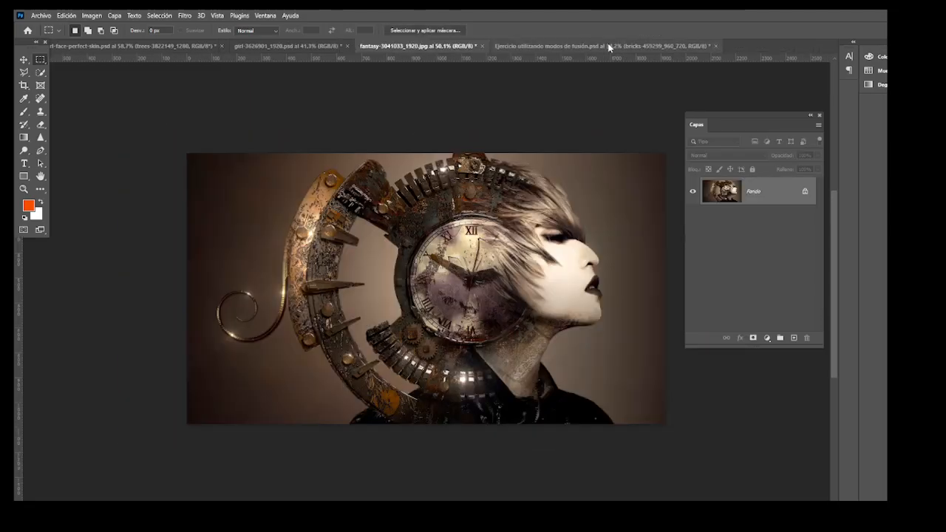
Open the steampunk-1120035_1280 image from the Clase 7 ajustes y modos fusion - copia folder.
click(610, 47)
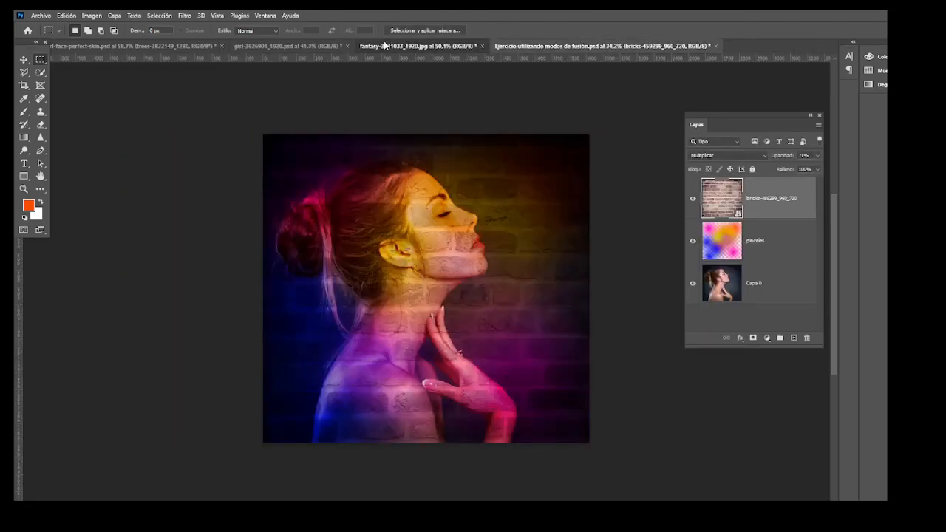
click(253, 46)
click(174, 45)
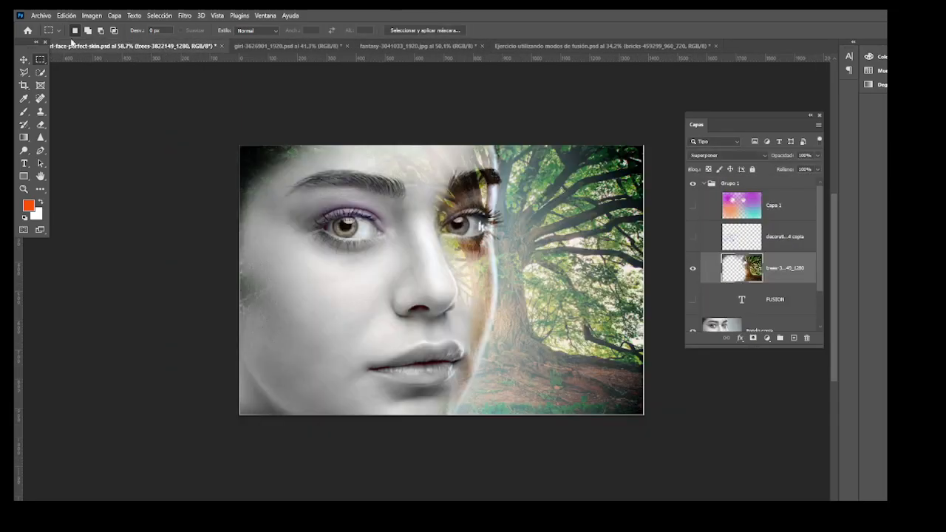
click(267, 15)
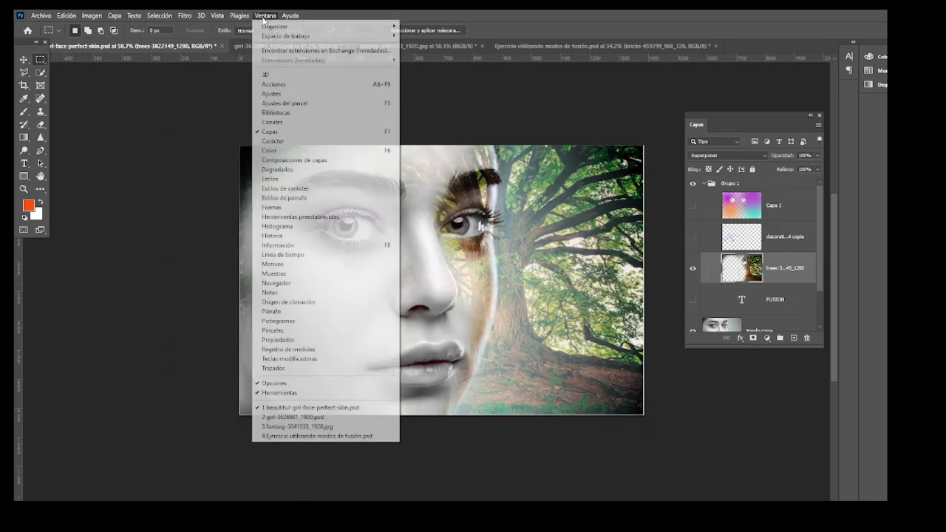
mouse_move(50, 16)
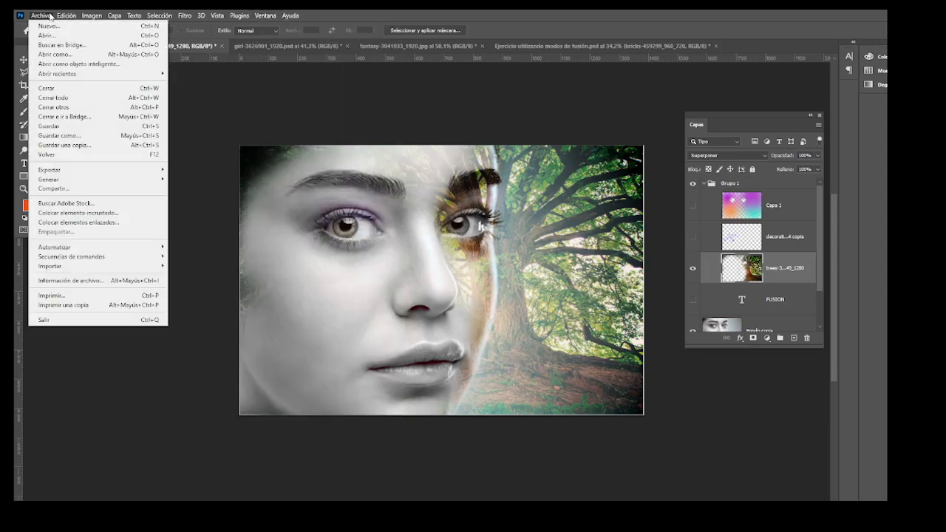
click(50, 35)
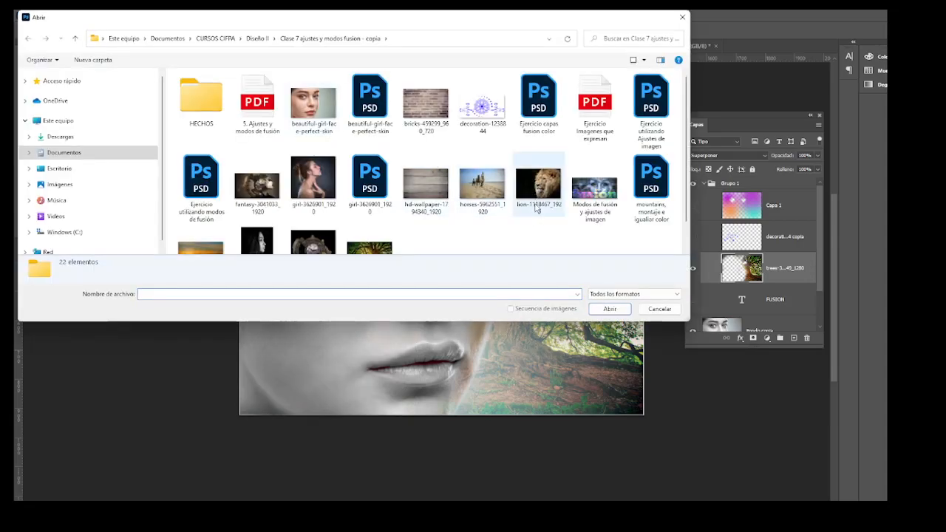
scroll(361, 220, down, 1)
double_click(313, 216)
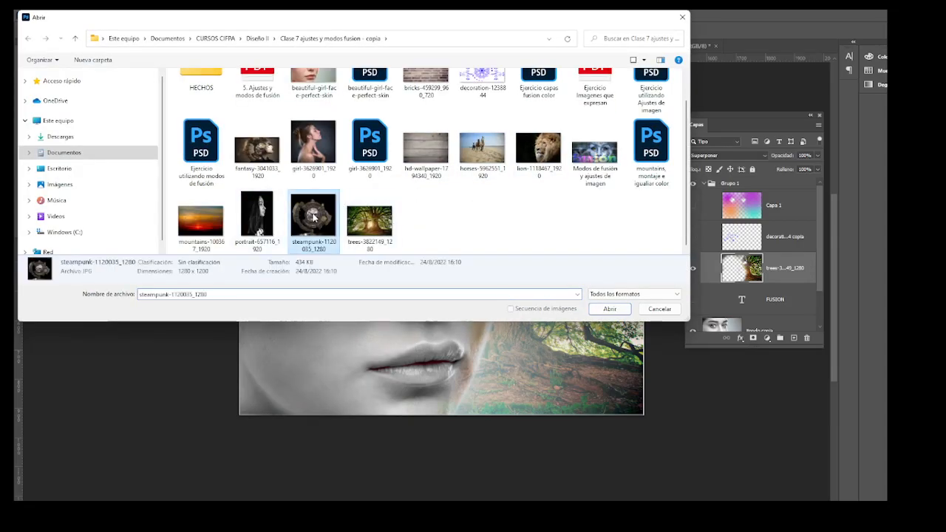
click(416, 188)
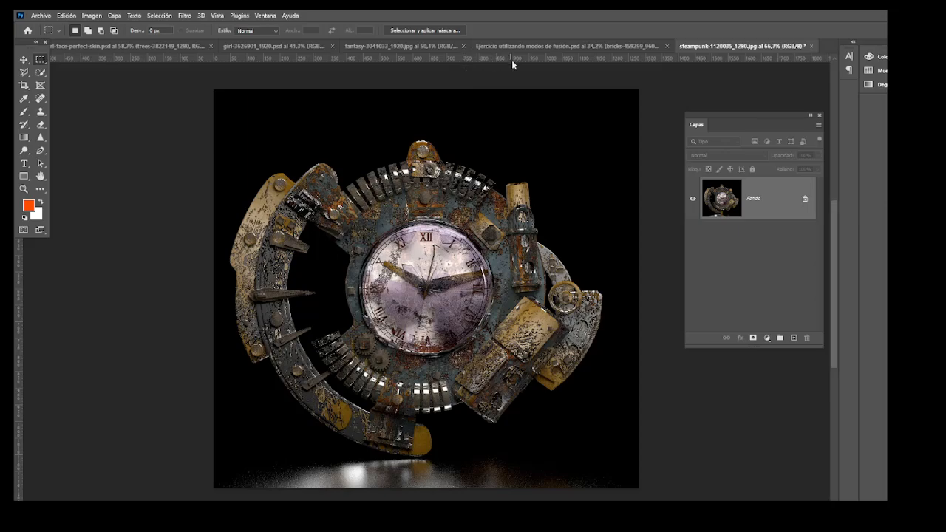
Compare the fantasy-3041033_1920 reference image with the steampunk clock image.
click(397, 46)
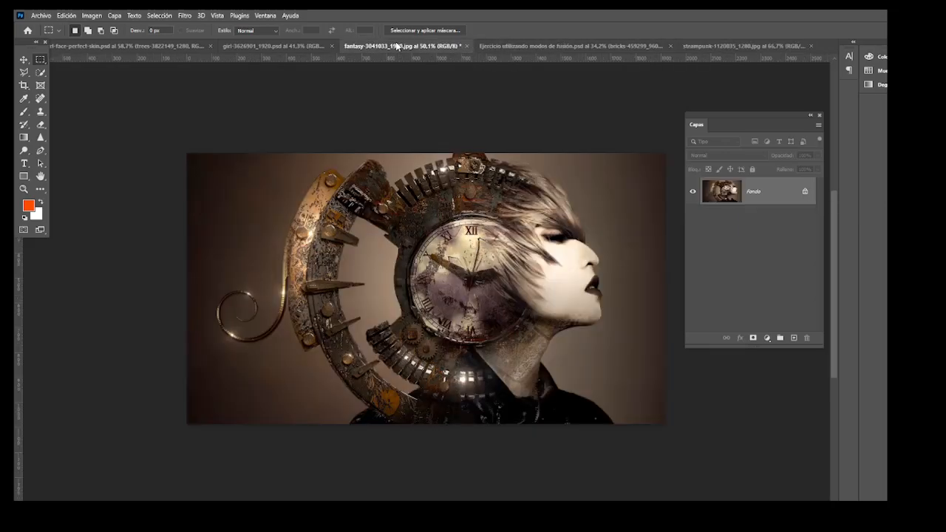
click(716, 45)
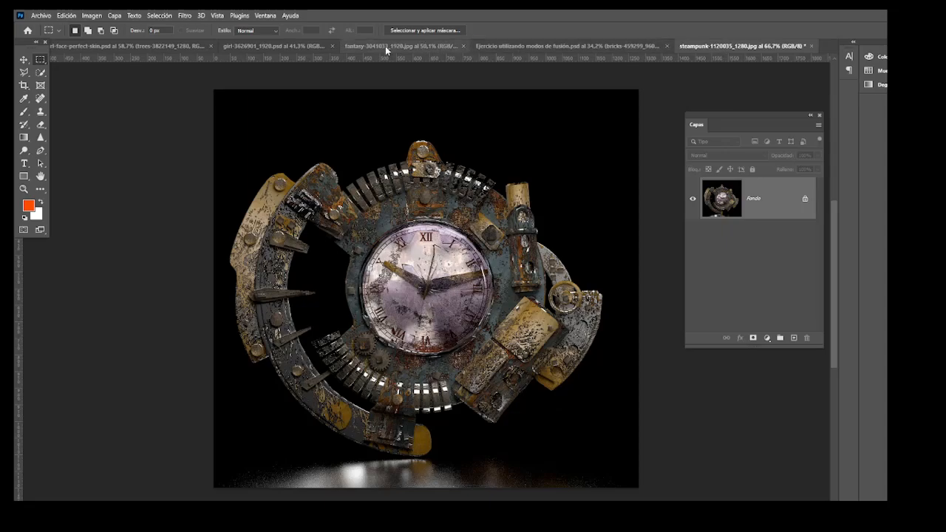
click(385, 45)
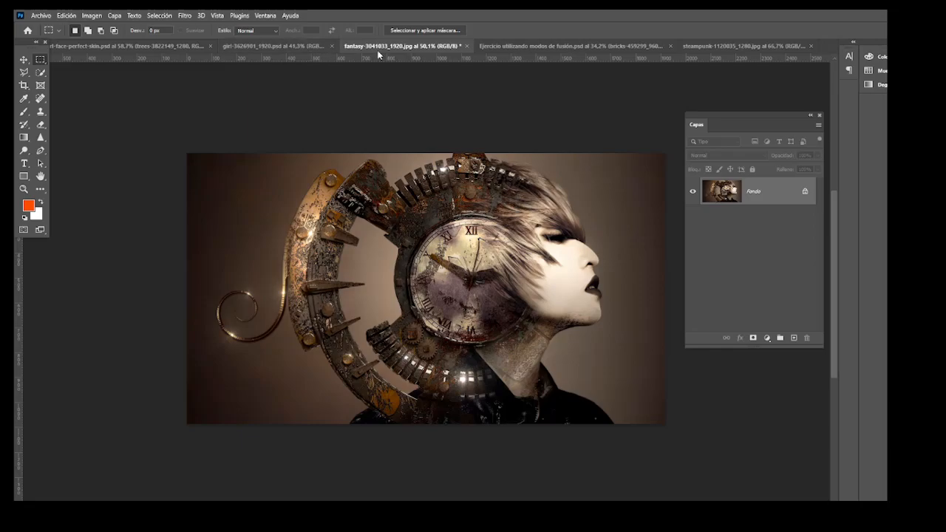
In girl-3626901_1920.psd, view the original girl portrait layer with Grupo 1 hidden, and restore the group's visibility with the portrait hidden.
click(270, 46)
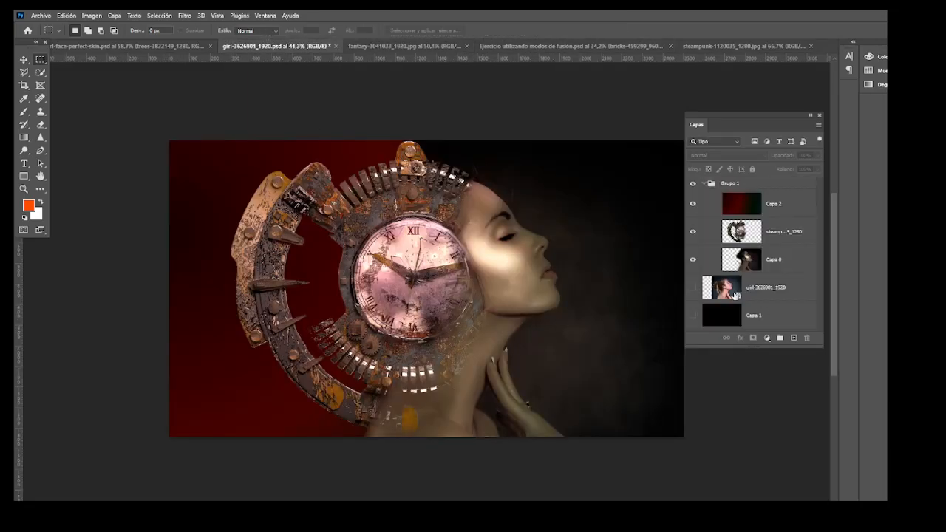
click(694, 185)
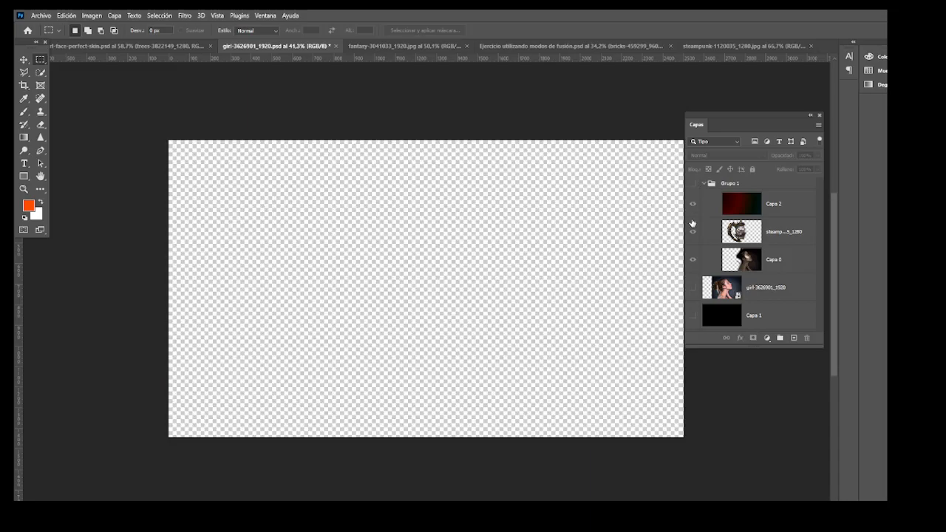
click(692, 289)
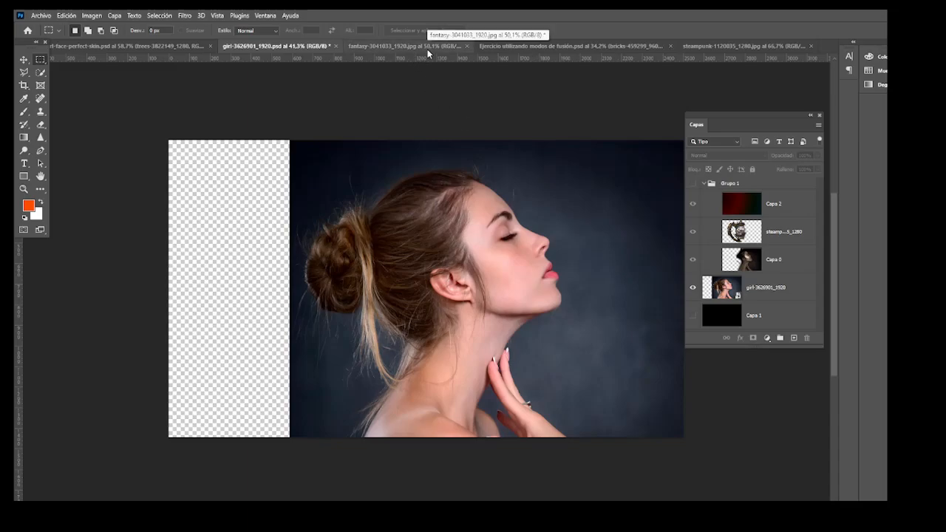
click(569, 47)
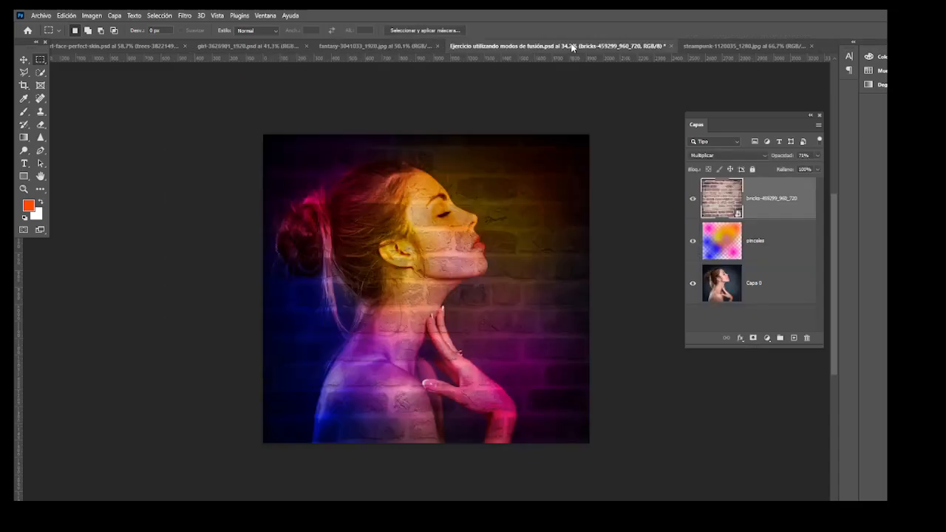
click(235, 47)
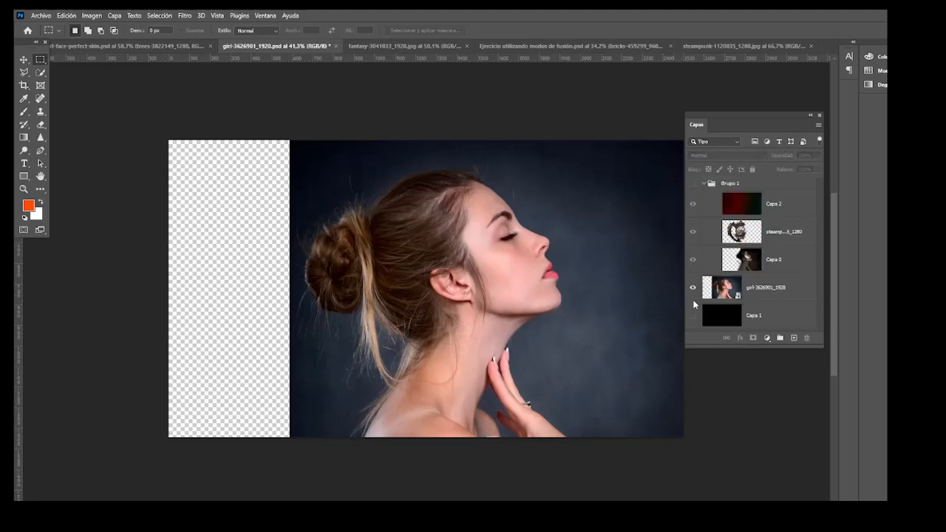
click(693, 288)
click(693, 185)
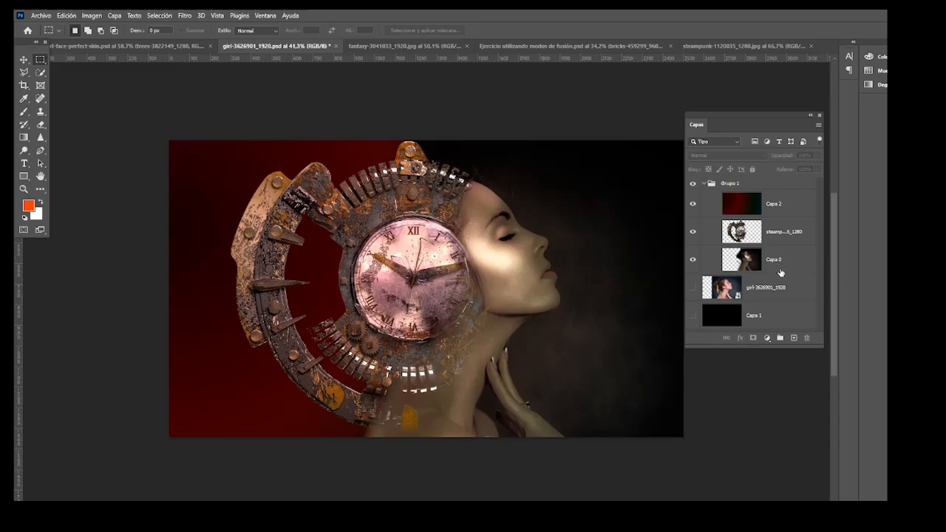
Move the floating layer list closer to the artwork and select the girl-3626901_1920 layer.
scroll(780, 268, up, 1)
drag(746, 116, 662, 90)
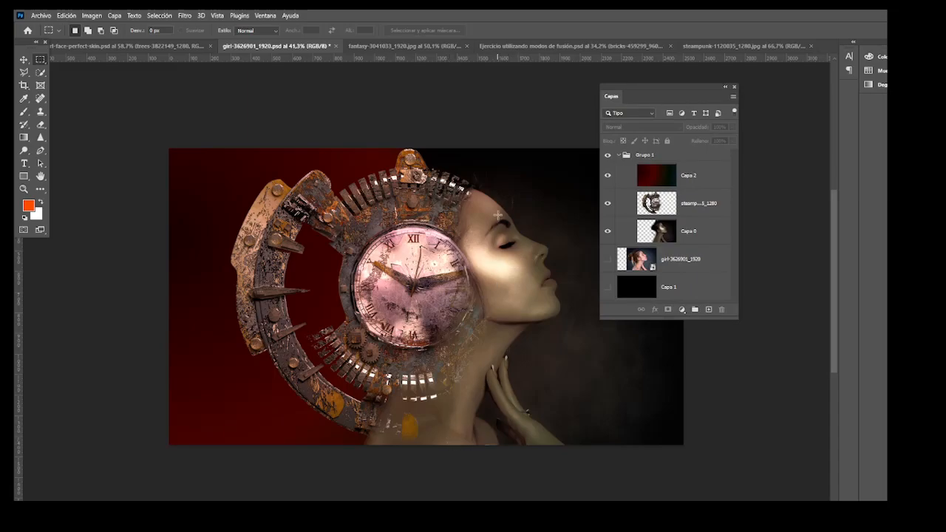
click(691, 261)
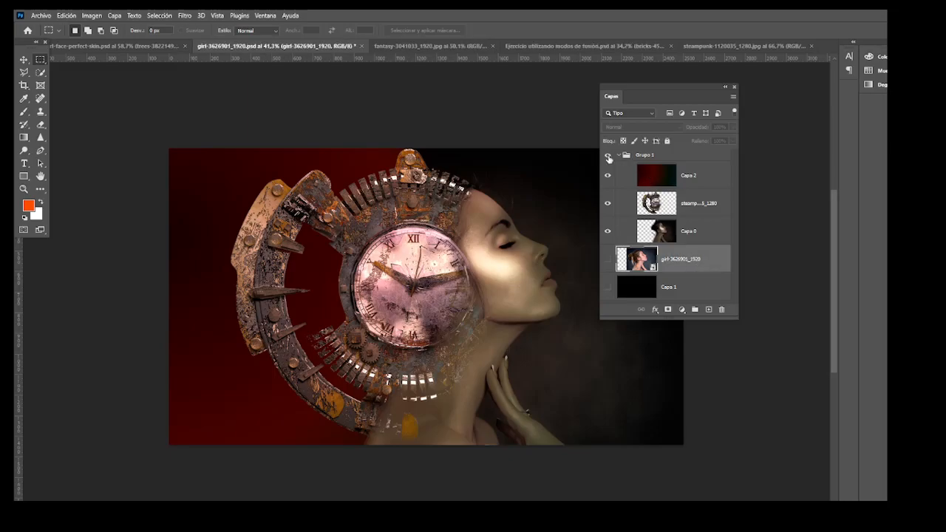
Hide Grupo 1, show the girl-3626901_1920 layer, and make a rectangular selection over the transparent strip, slightly overlapping the portrait's background.
click(608, 155)
click(608, 259)
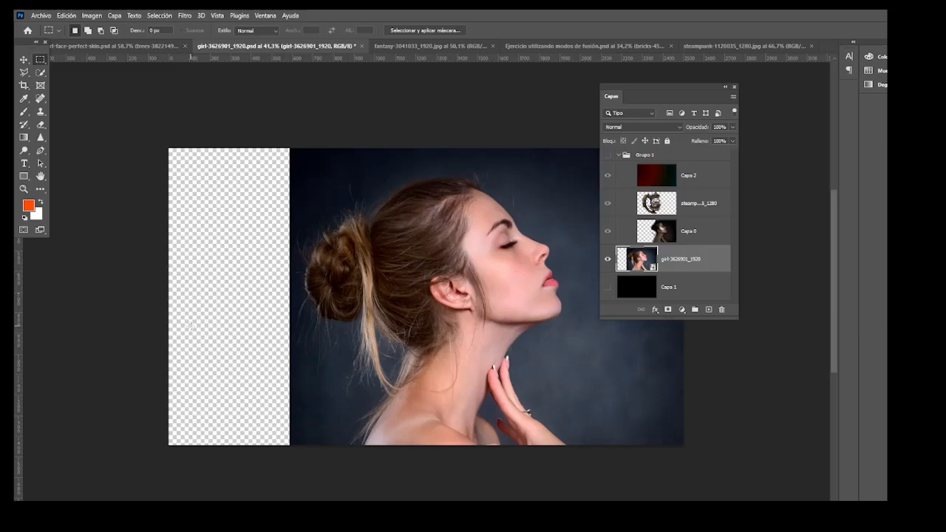
drag(169, 148, 298, 446)
Rasterize the girl-3626901_1920 layer.
right_click(651, 265)
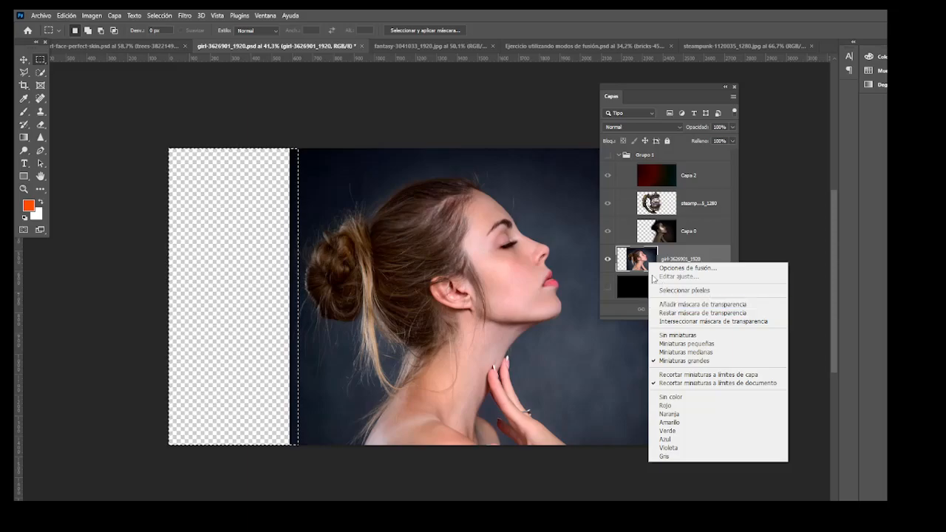
click(632, 261)
right_click(669, 260)
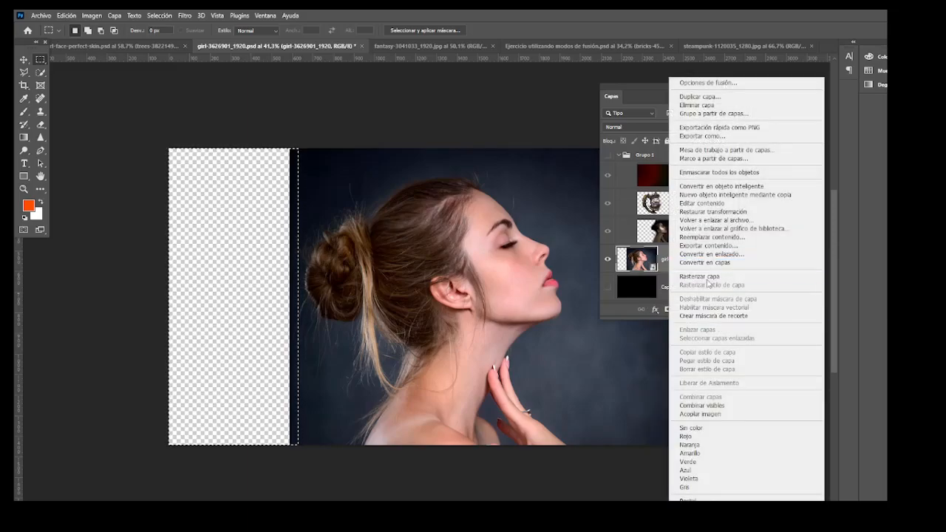
click(695, 276)
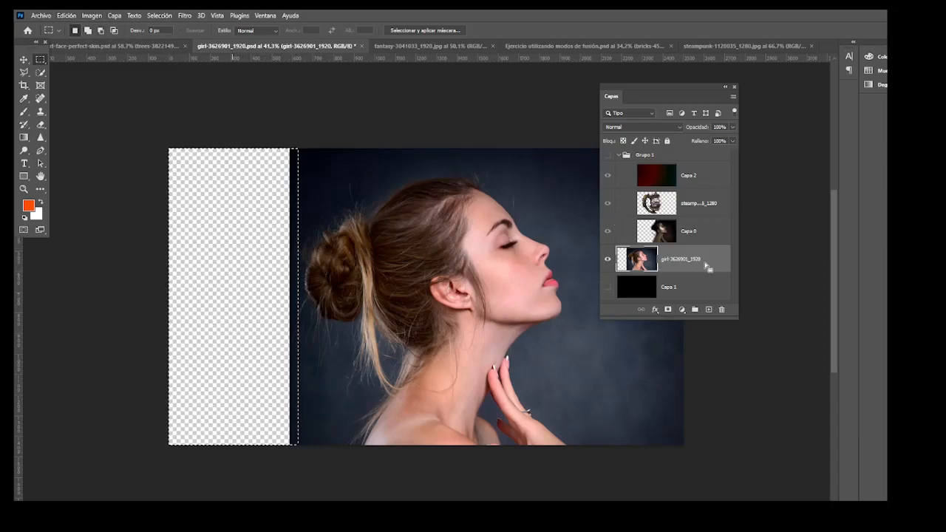
Fill the selected transparent strip beside the portrait with Content-Aware Fill on the current layer, and clear the selection.
right_click(249, 202)
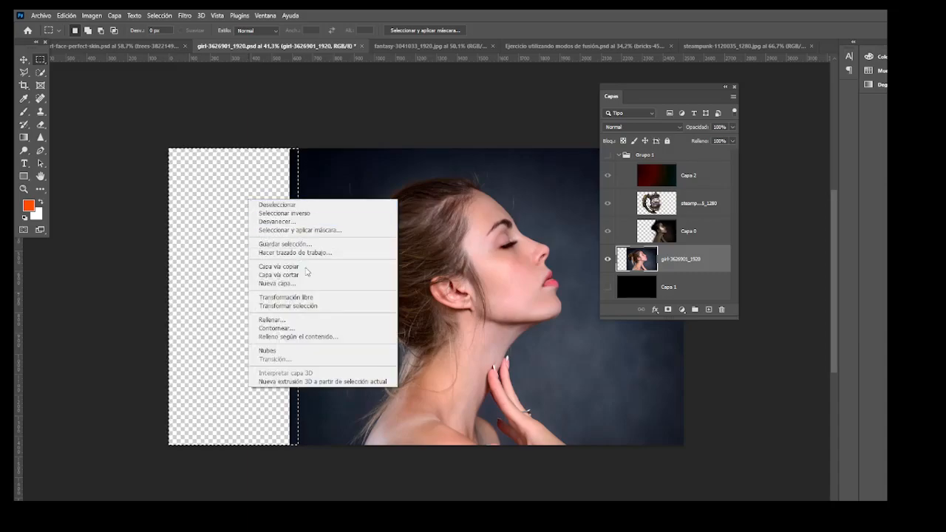
click(306, 337)
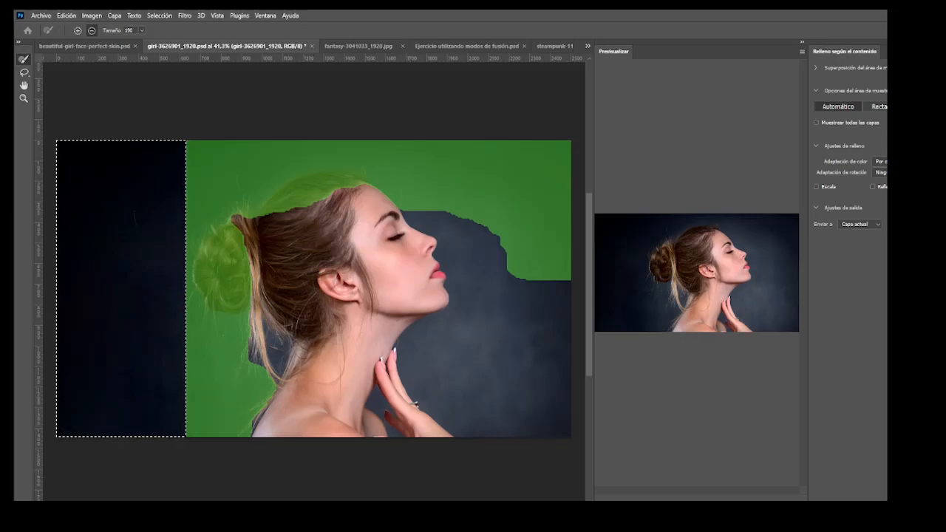
click(853, 501)
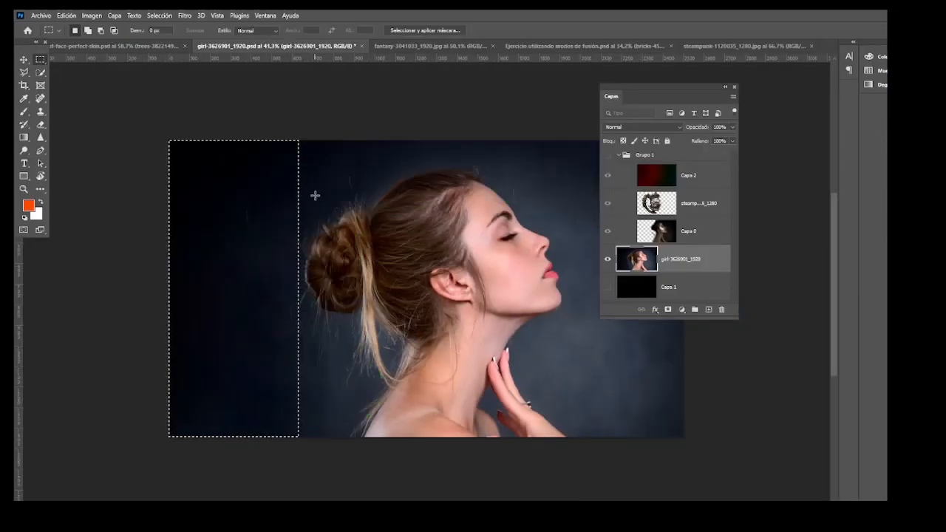
key(ctrl+d)
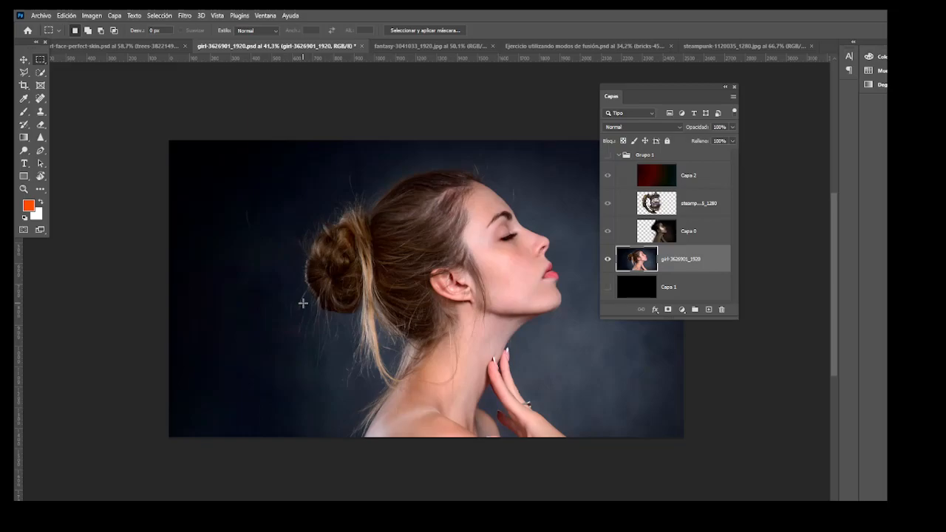
Apply Content-Aware Fill to a small square of dark background near the portrait's upper-left corner, and deselect it.
drag(186, 152, 250, 221)
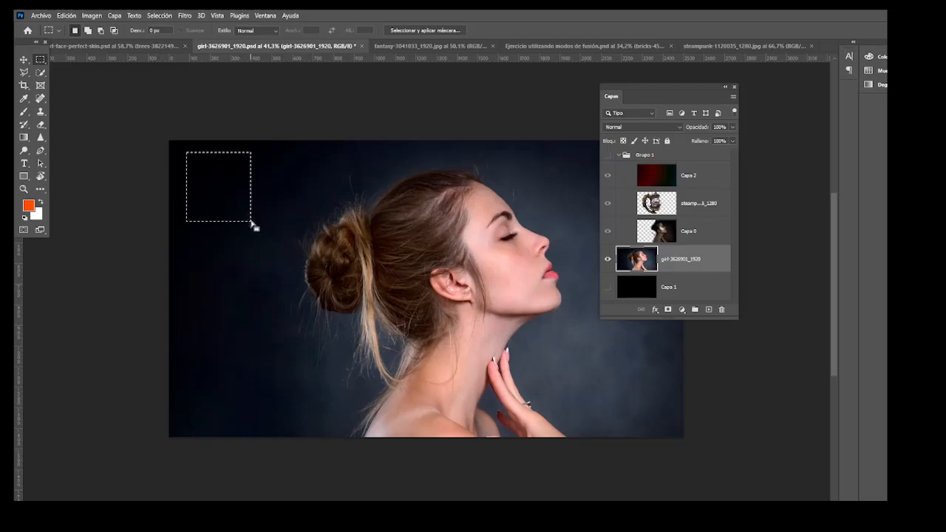
right_click(237, 189)
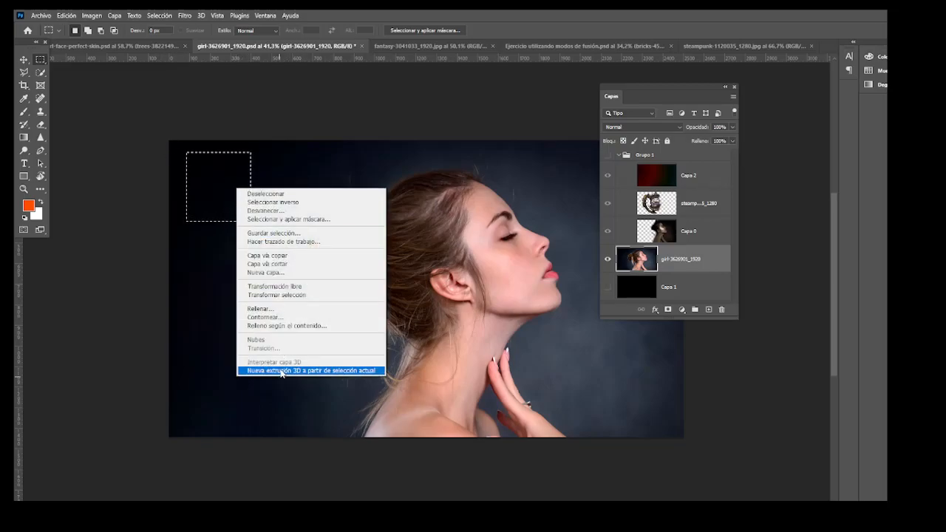
click(275, 325)
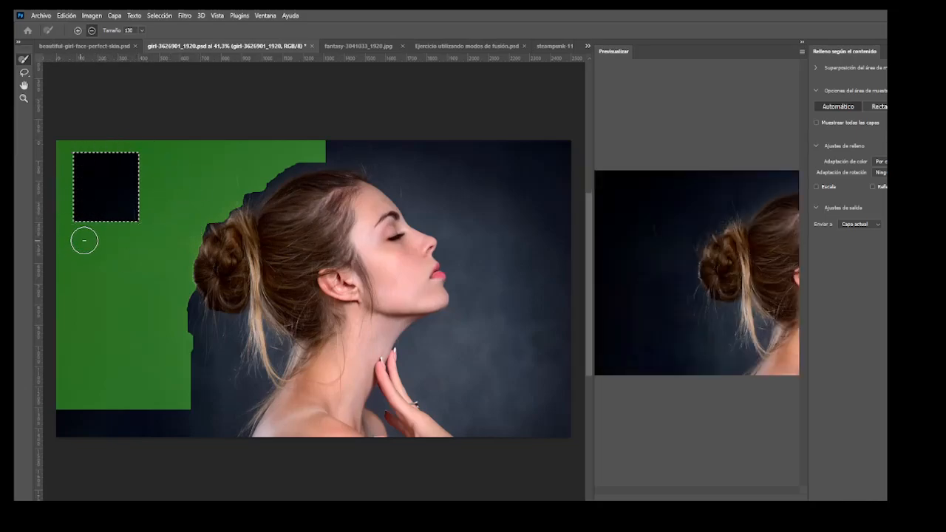
key(Return)
click(179, 197)
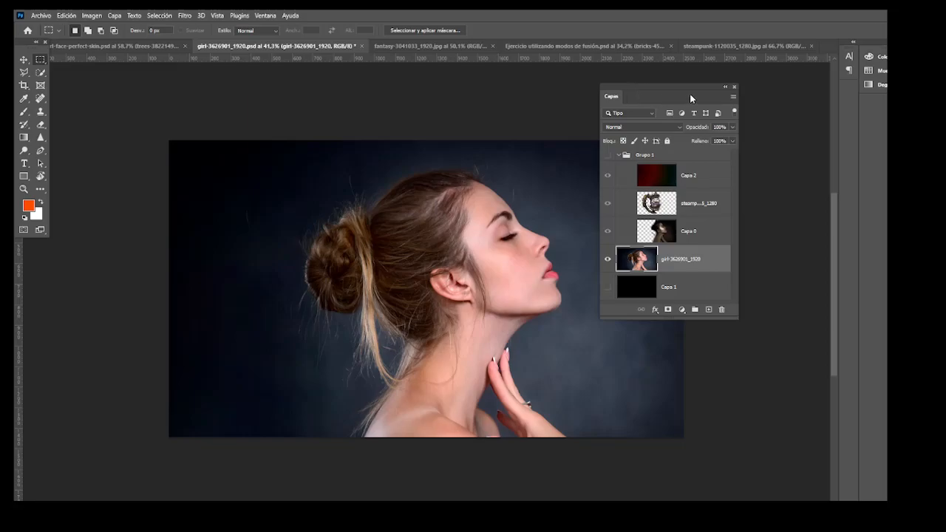
Start Match Color (Igualar color) on the girl-3626901_1920 layer with steampunk-1120035_1280.jpg as the source, keeping the portrait in view.
drag(618, 91, 696, 78)
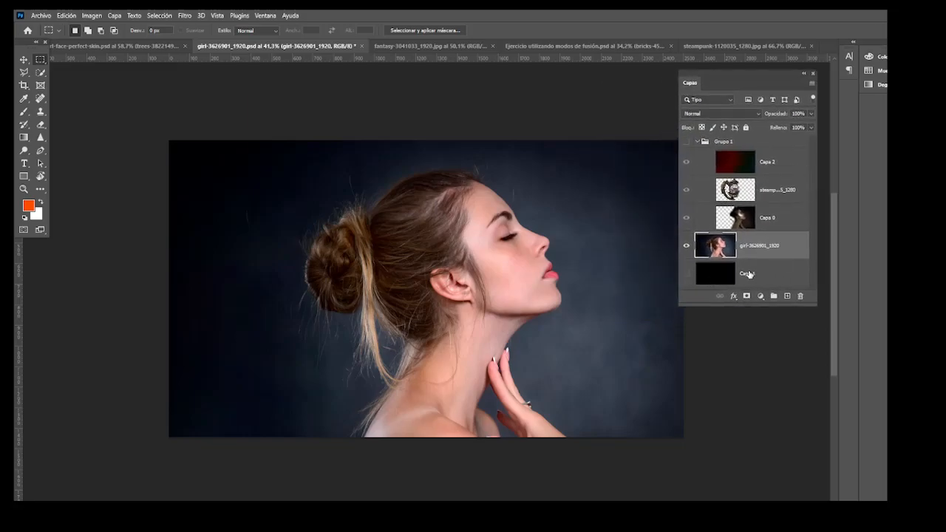
click(788, 217)
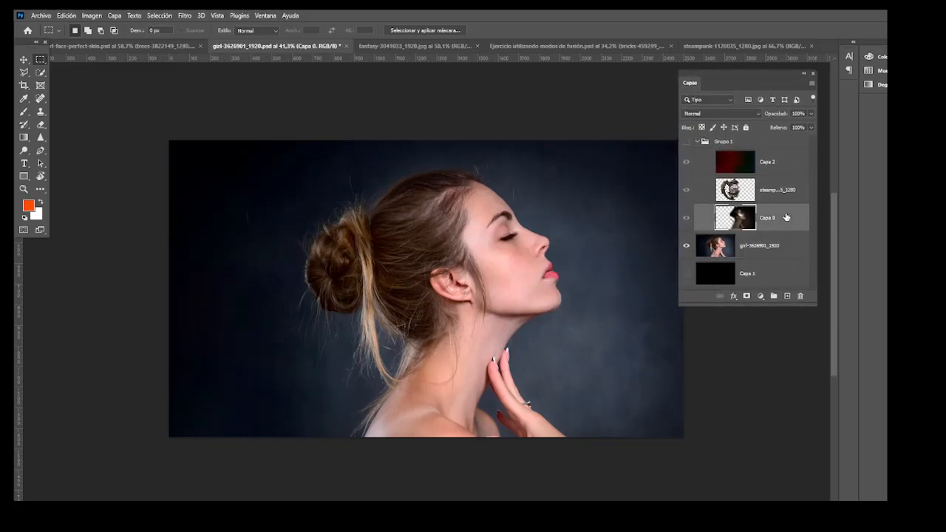
click(713, 250)
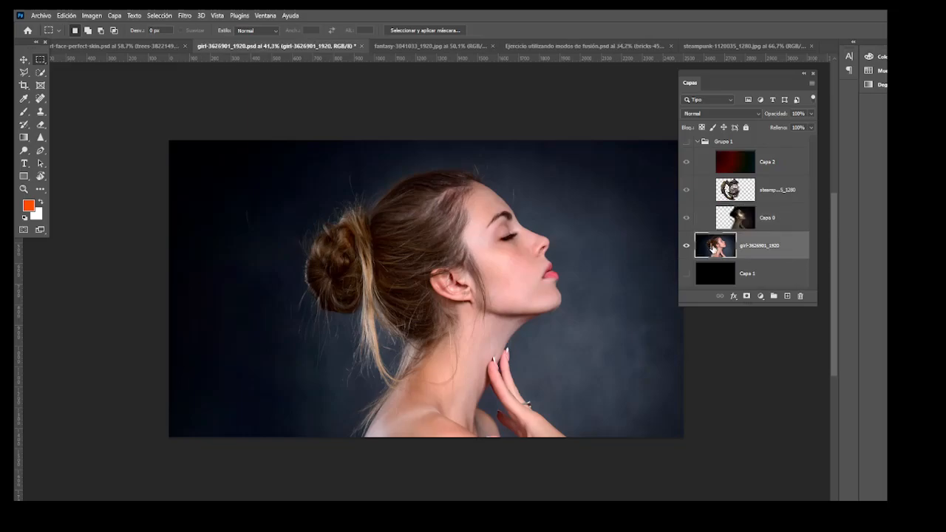
click(90, 14)
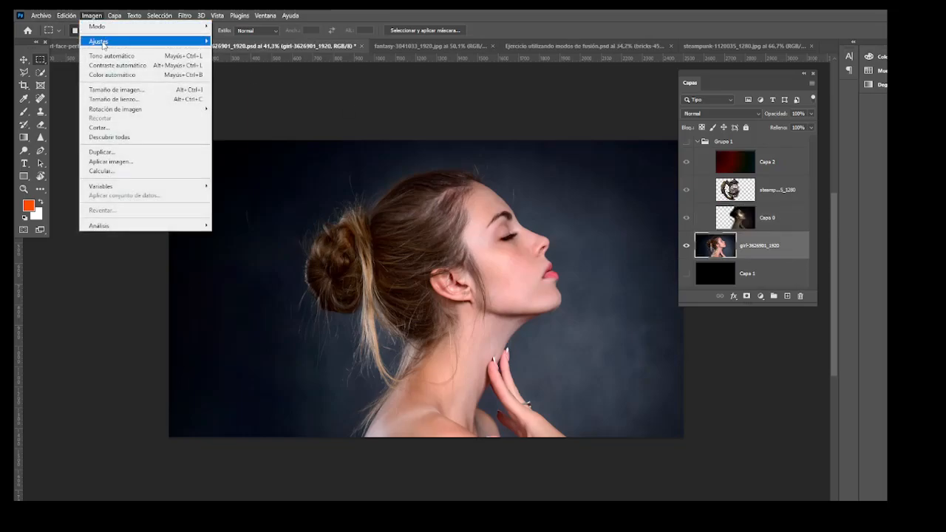
mouse_move(104, 45)
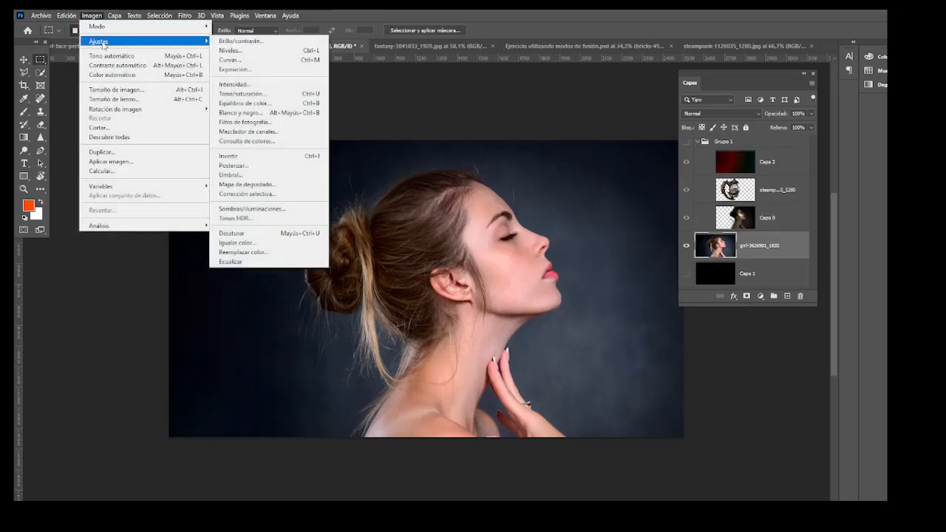
click(265, 242)
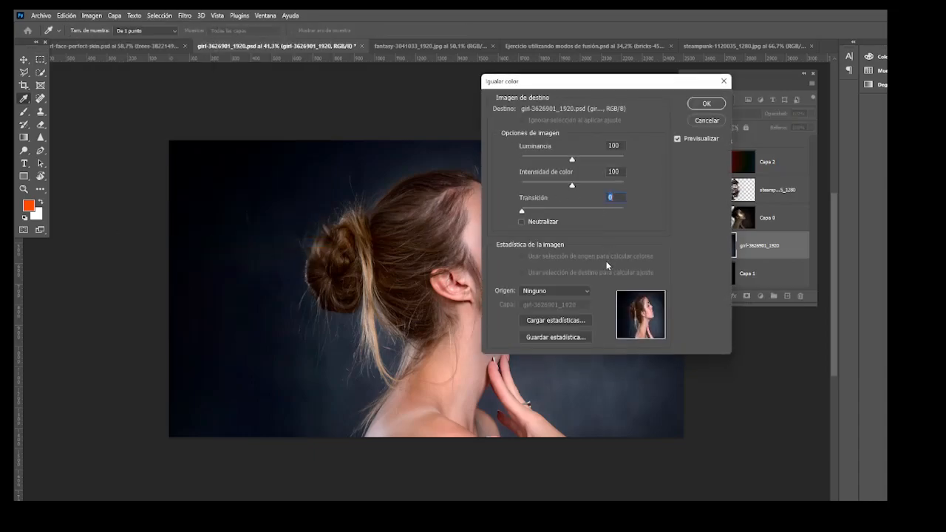
click(529, 290)
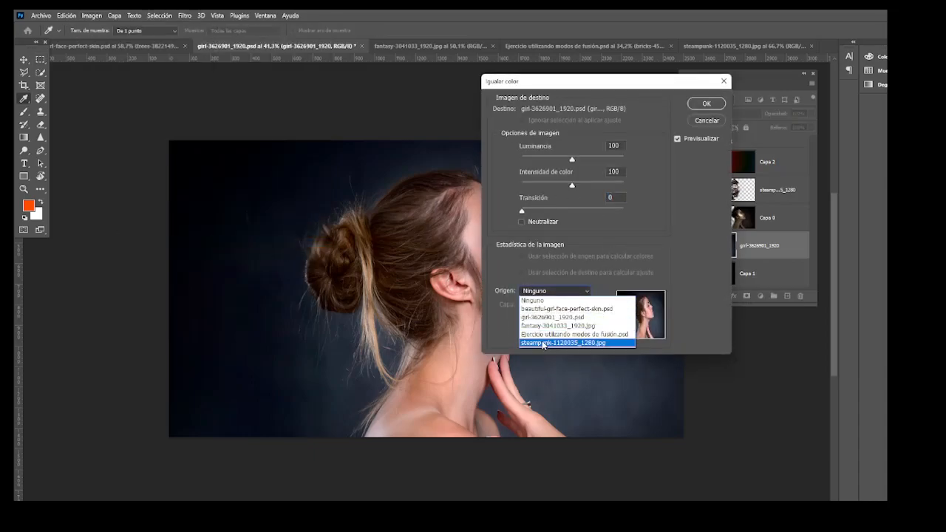
click(548, 340)
drag(546, 86, 655, 220)
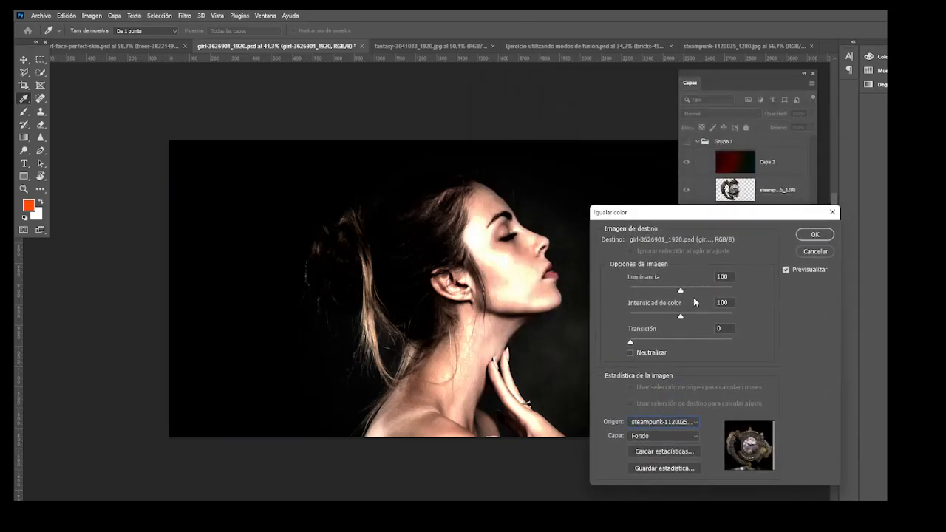
Apply the color match with luminance 93, color intensity 72 and transition 30.
drag(657, 290, 653, 291)
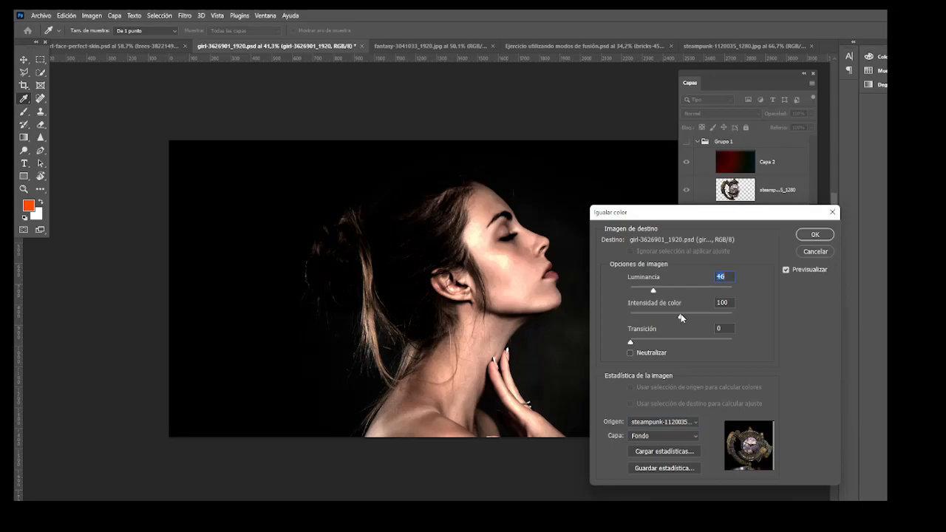
drag(630, 343, 661, 343)
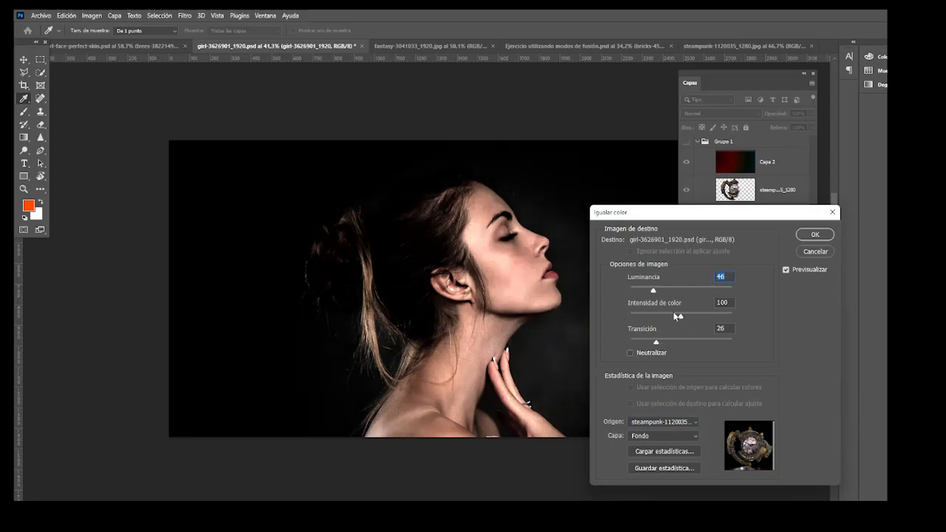
drag(655, 293, 669, 319)
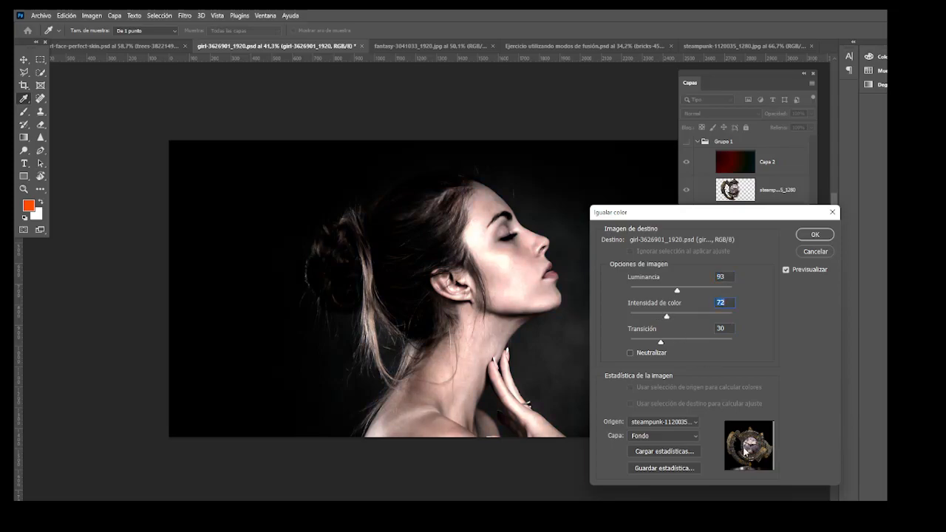
click(815, 235)
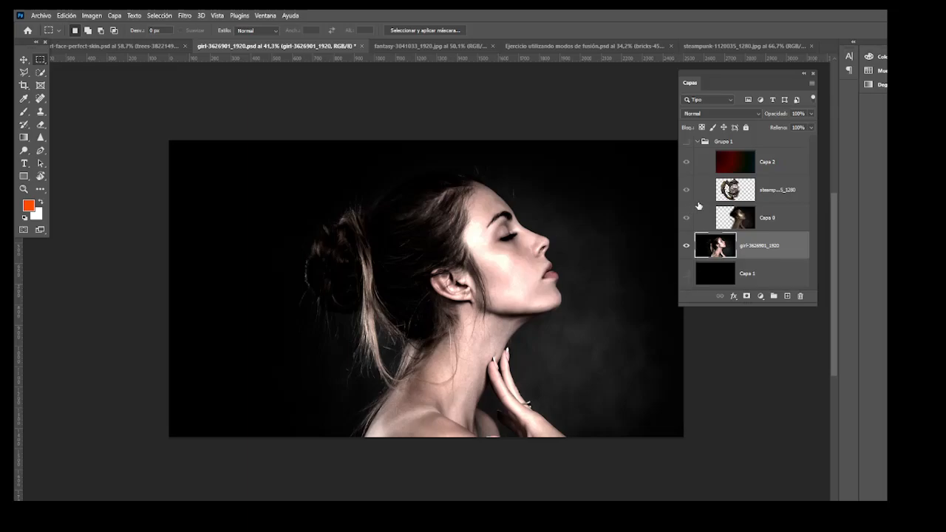
Hide the girl-3626901_1920 layer, show Grupo 1, and compare the montage with and without Capa 2.
click(687, 245)
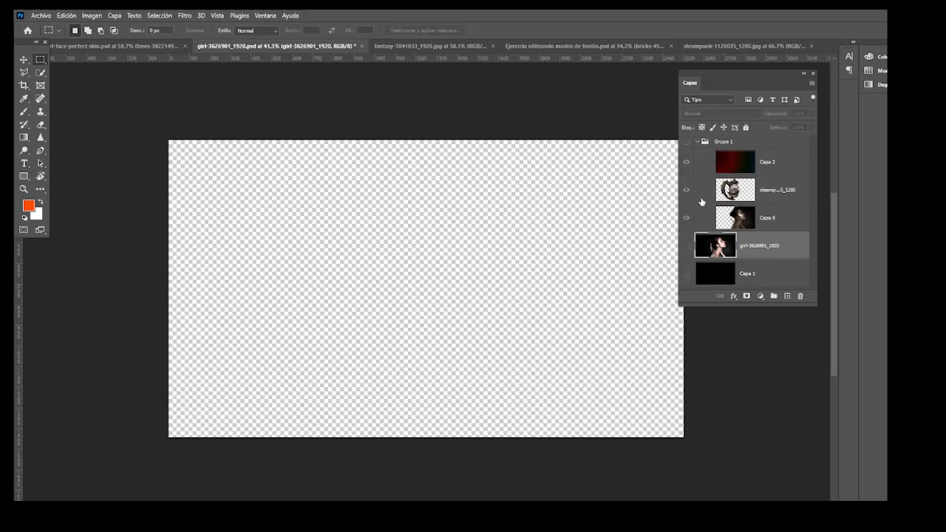
click(778, 190)
click(780, 173)
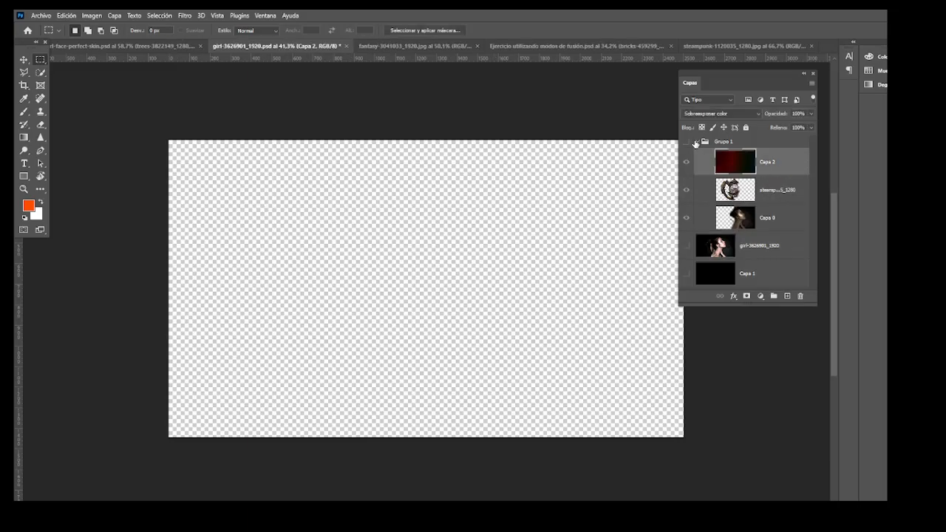
click(686, 141)
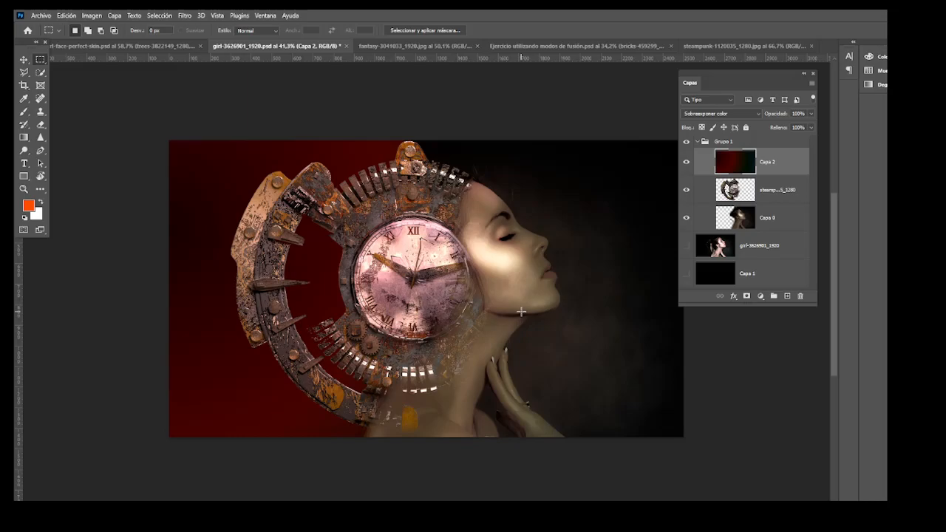
click(687, 161)
click(687, 161)
Try the Sobreexpos. lineal (Añadir) and Normal blend modes on Capa 2, and return it to Sobreexponer color.
drag(717, 71, 661, 101)
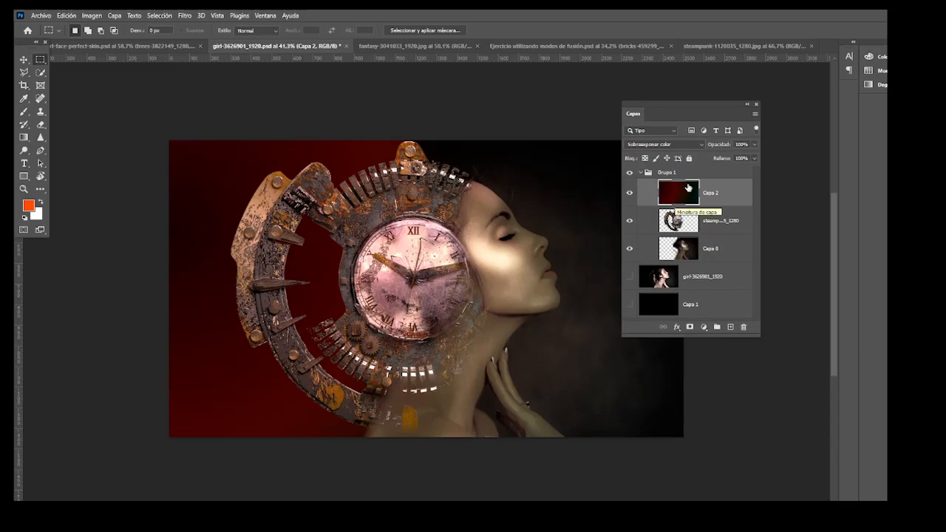
click(700, 144)
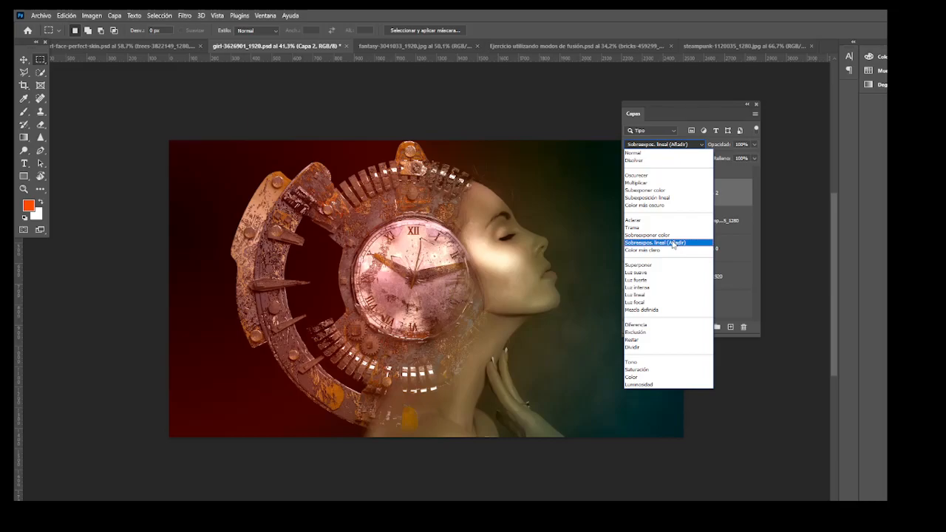
click(673, 243)
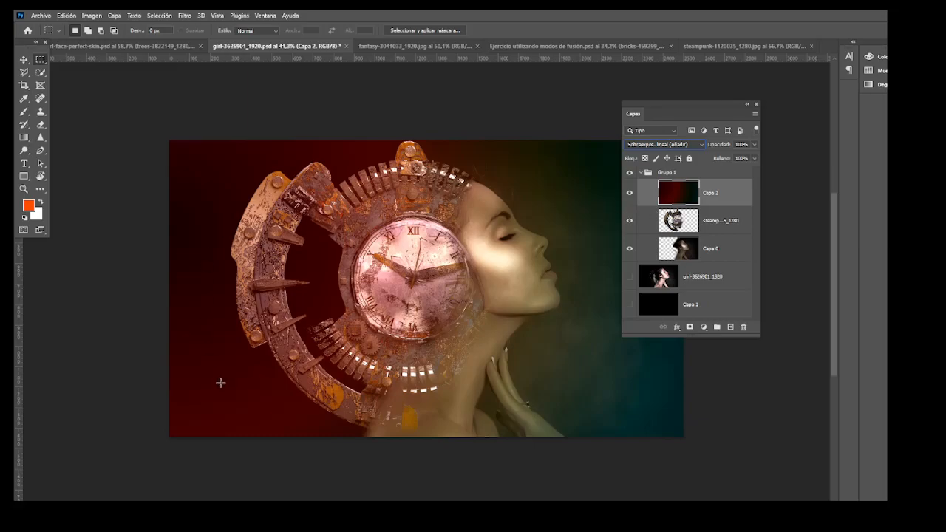
drag(662, 103, 681, 100)
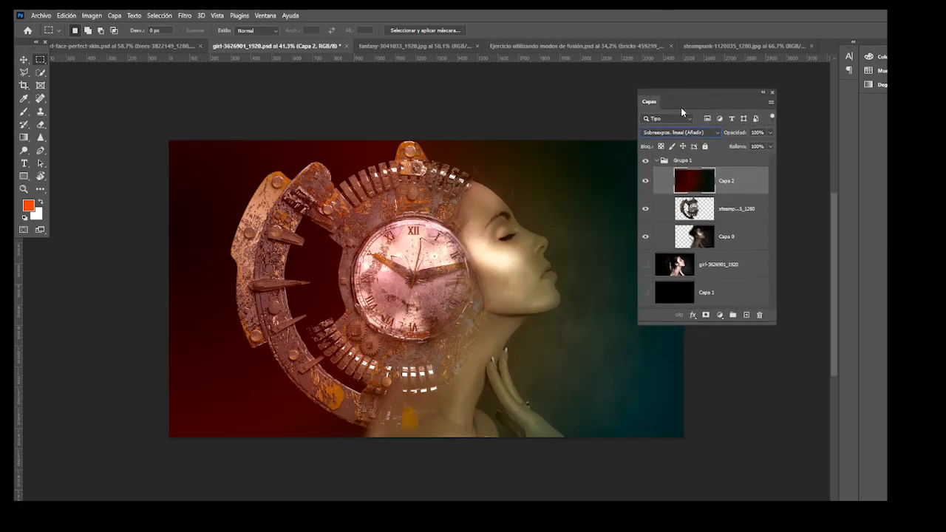
click(714, 131)
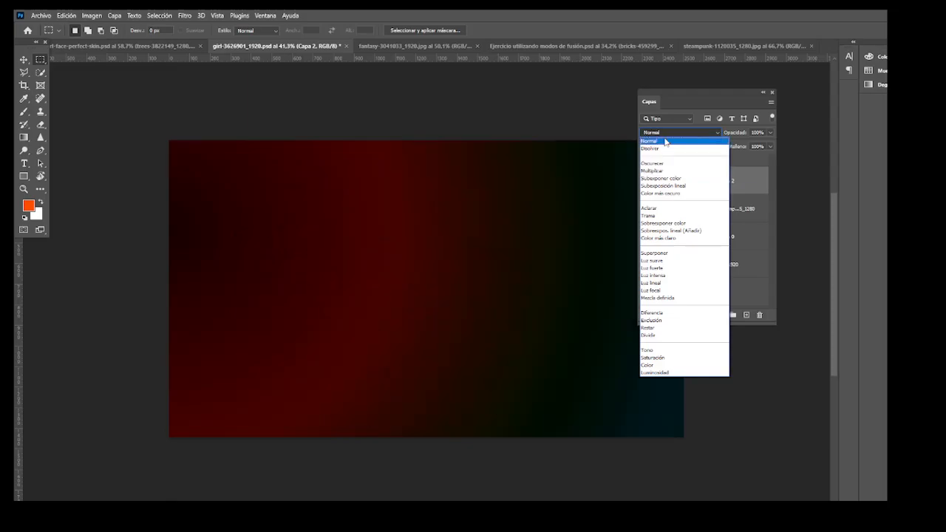
click(667, 224)
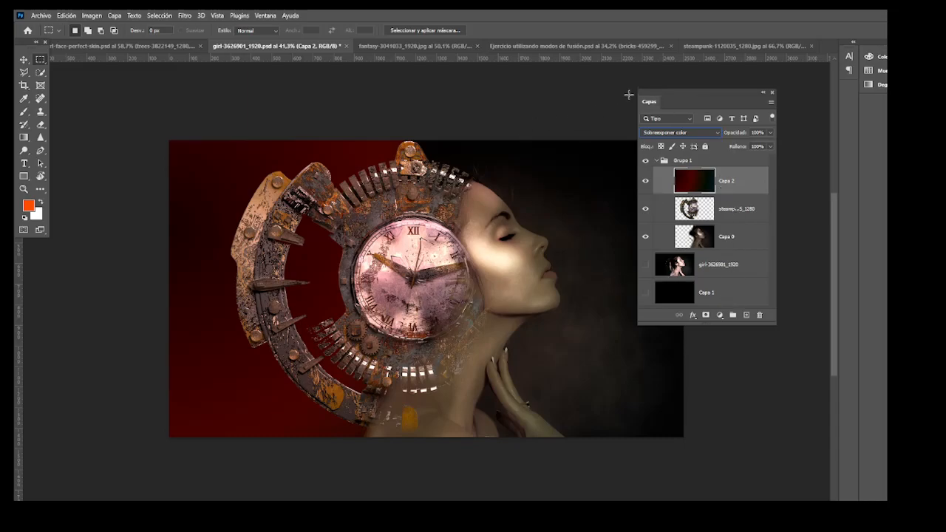
Move the floating layer list away from the artwork and view the fantasy-3041033_1920 reference image.
drag(692, 90, 731, 79)
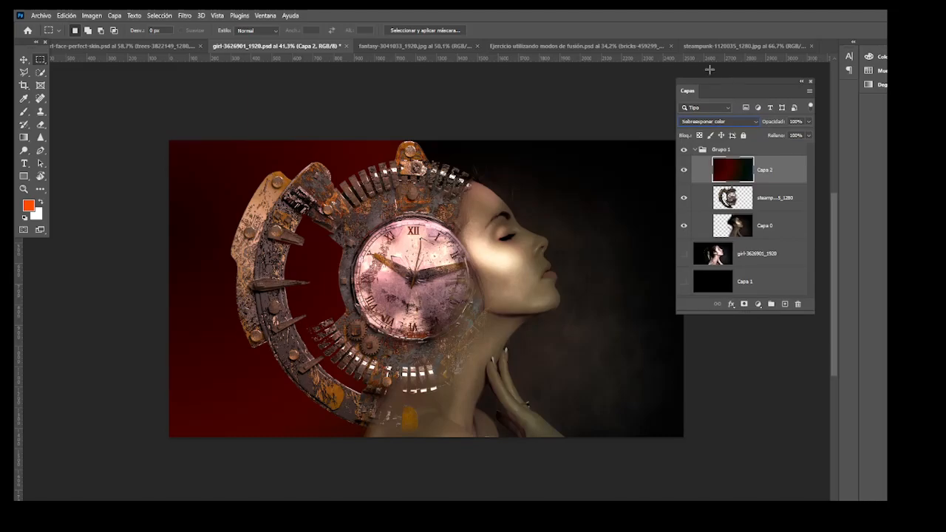
click(403, 46)
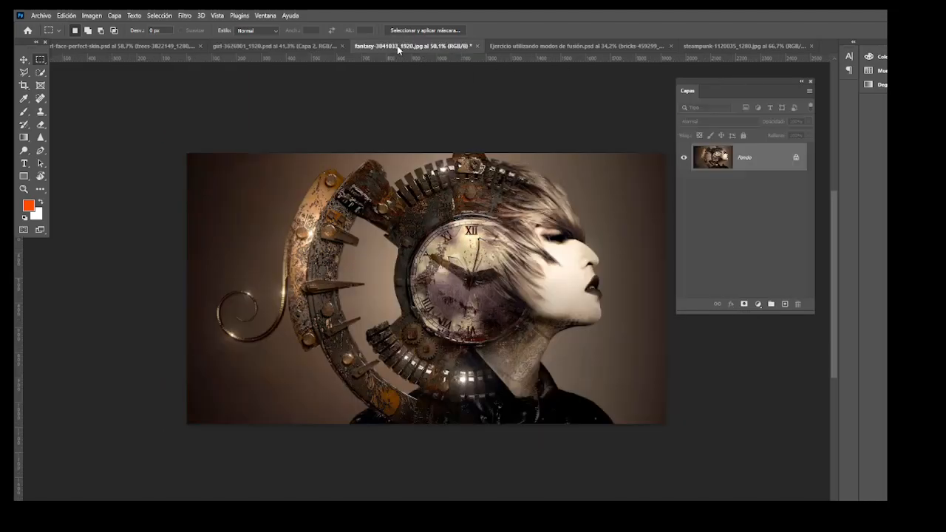
Review the open face, girl montage, fantasy, blend-mode exercise and steampunk clock documents, and move the floating layer list farther off the artwork.
click(163, 46)
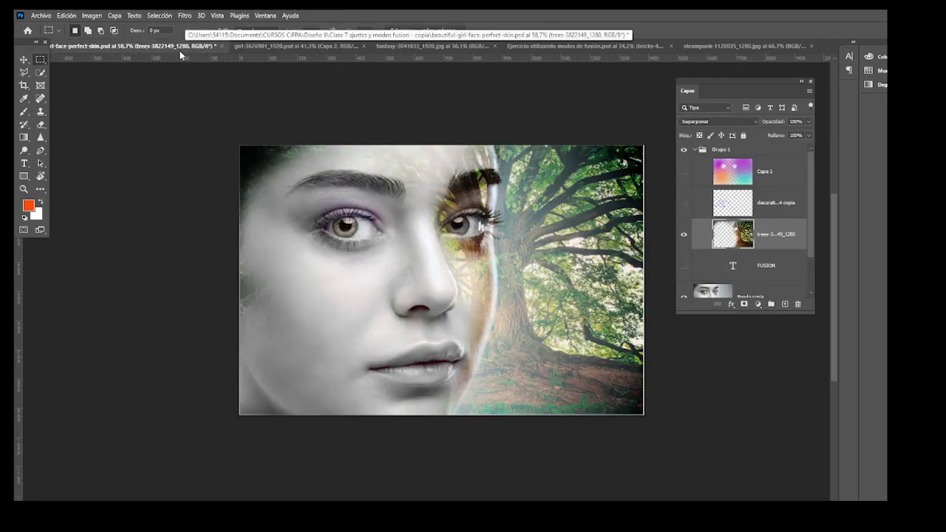
click(280, 46)
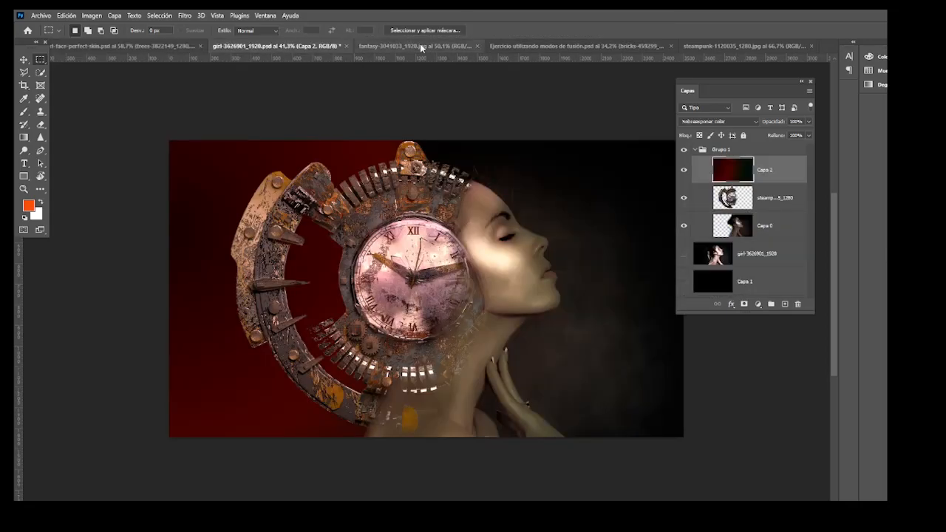
click(421, 47)
click(516, 46)
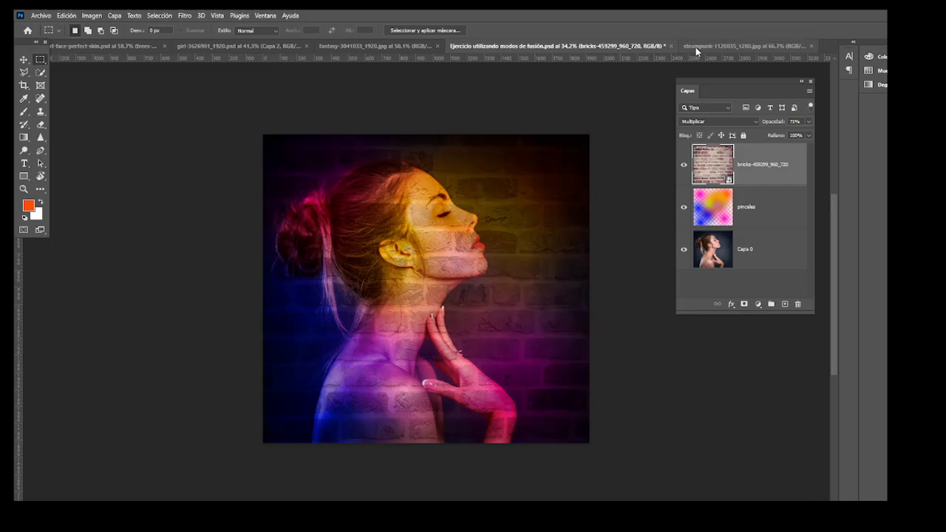
click(712, 46)
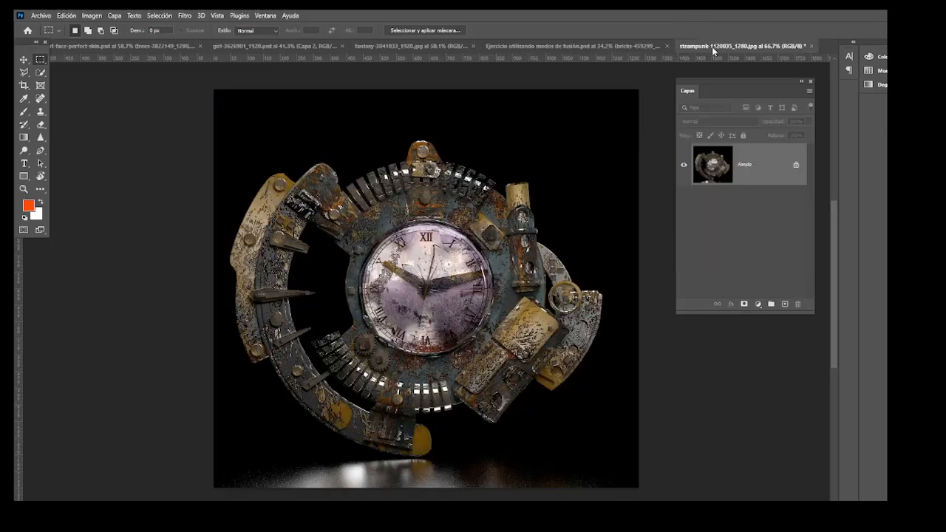
drag(699, 81, 745, 86)
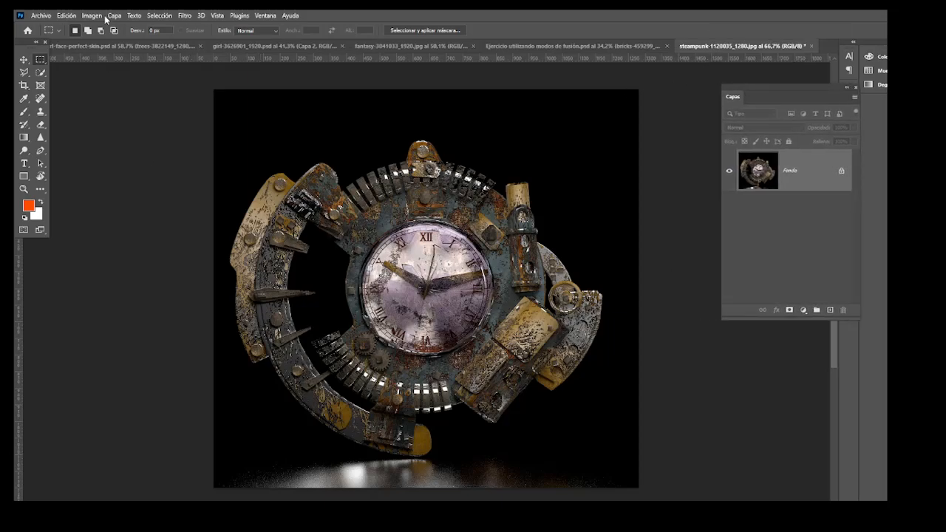
click(117, 45)
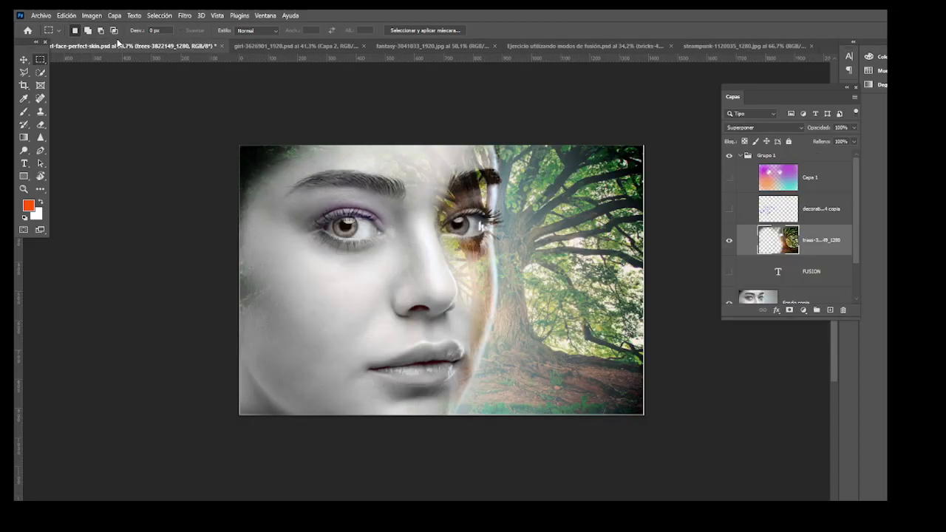
Open the file Remuestrear una imagen 2 from the Remuestrear folder inside Clase 6 tecnica del collage.
click(42, 16)
click(47, 36)
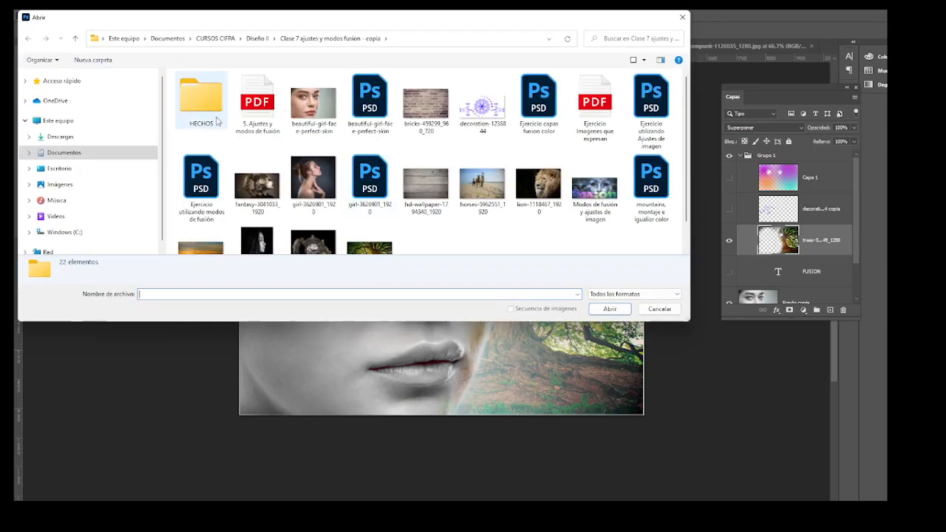
click(255, 39)
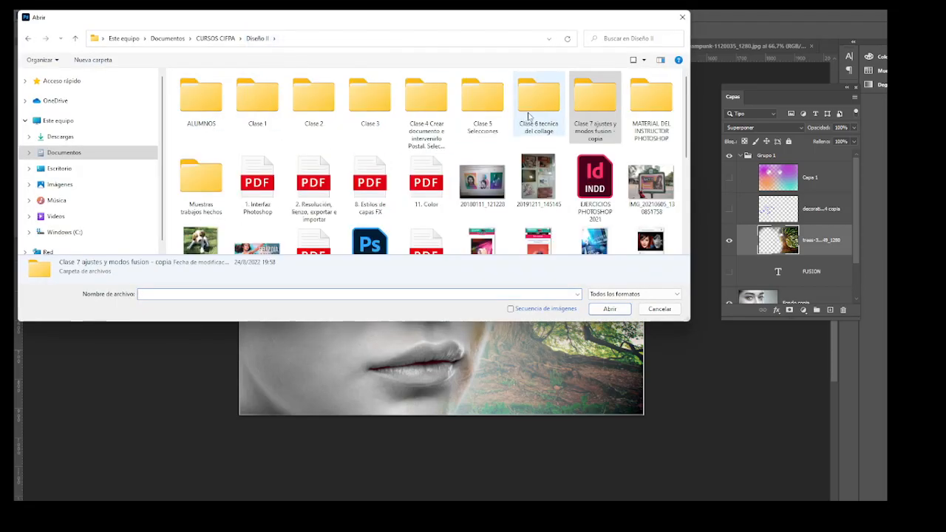
double_click(529, 100)
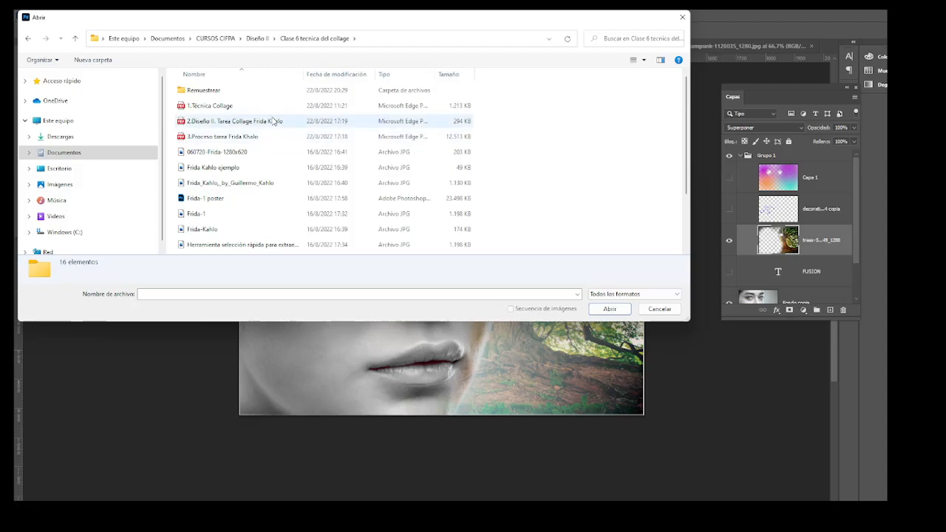
double_click(213, 89)
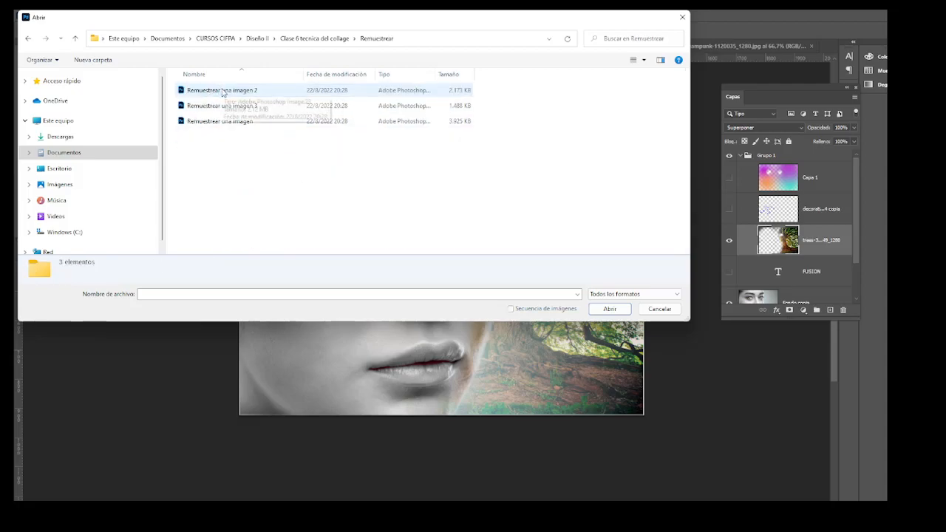
double_click(219, 89)
click(413, 188)
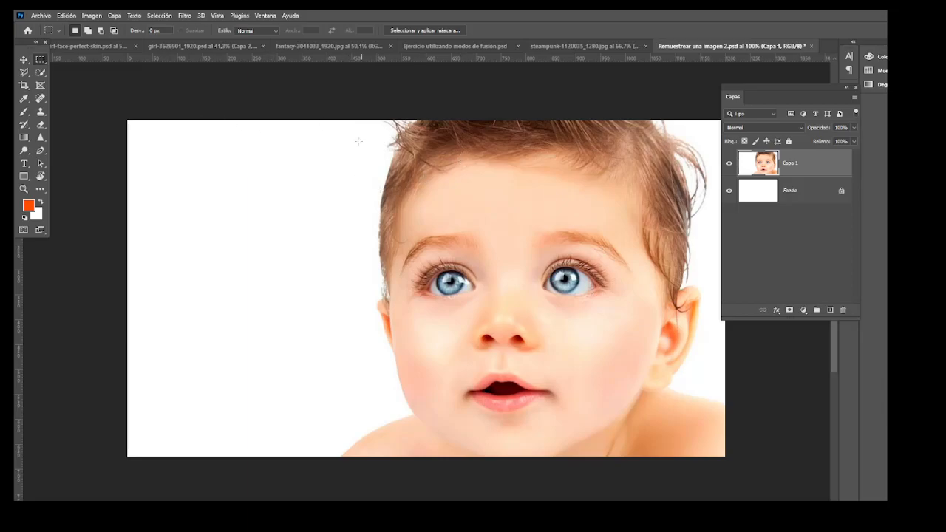
Open the image size settings for the baby picture and move the dialog away from the face.
click(92, 15)
click(123, 90)
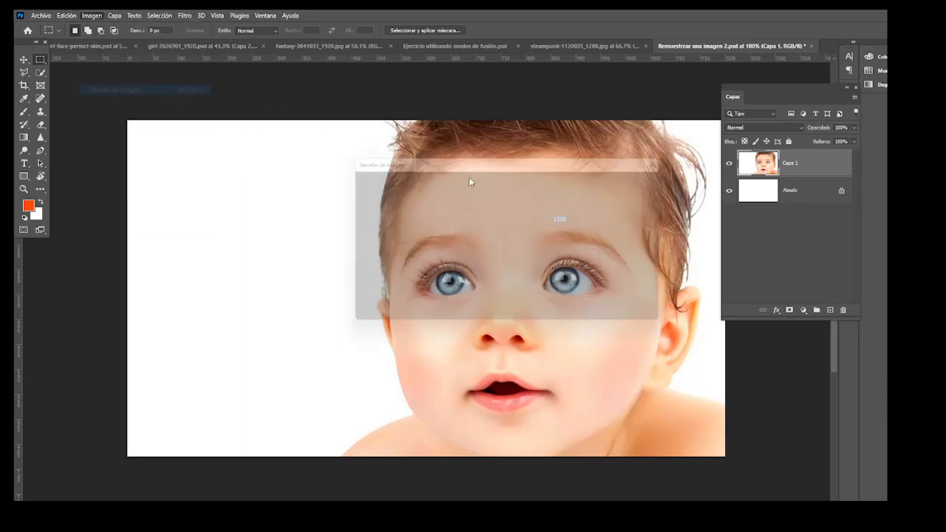
click(577, 218)
click(556, 233)
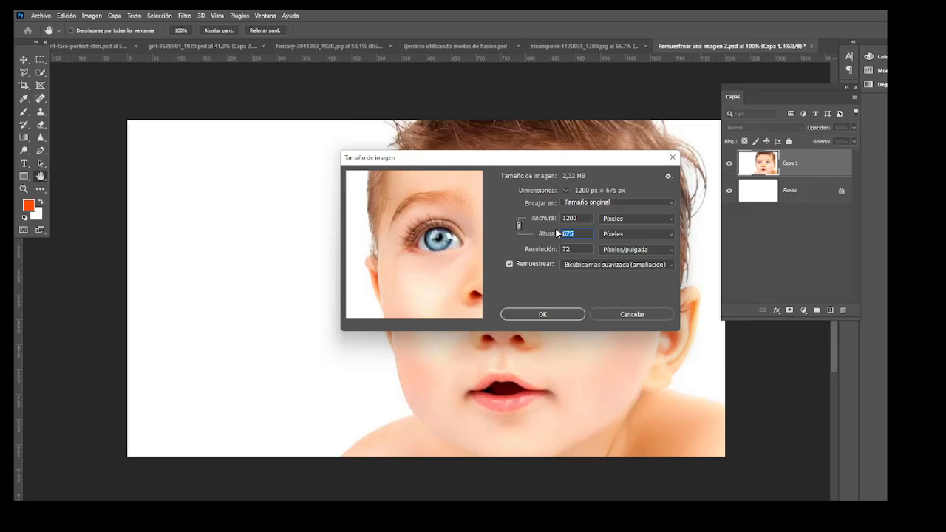
drag(607, 164, 398, 113)
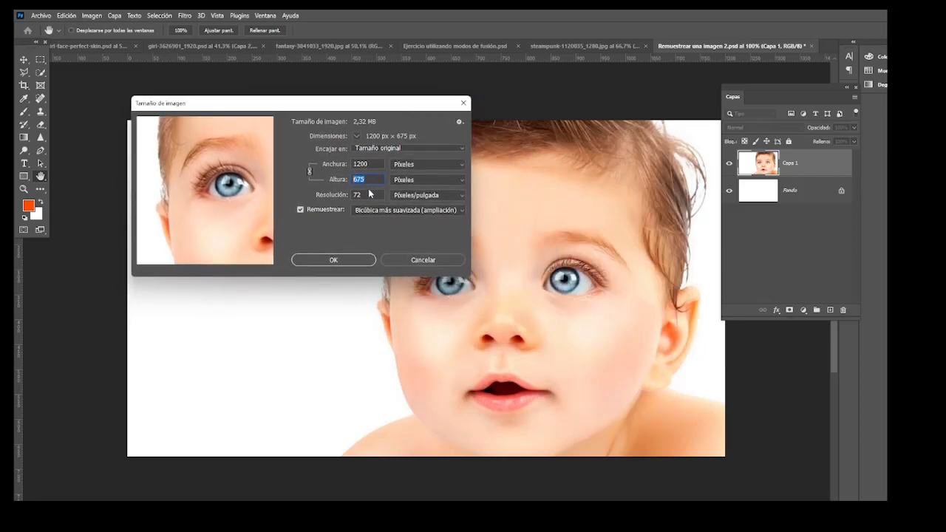
View the image dimensions in centimetres and return the width unit to pixels.
key(shift+Tab)
click(409, 164)
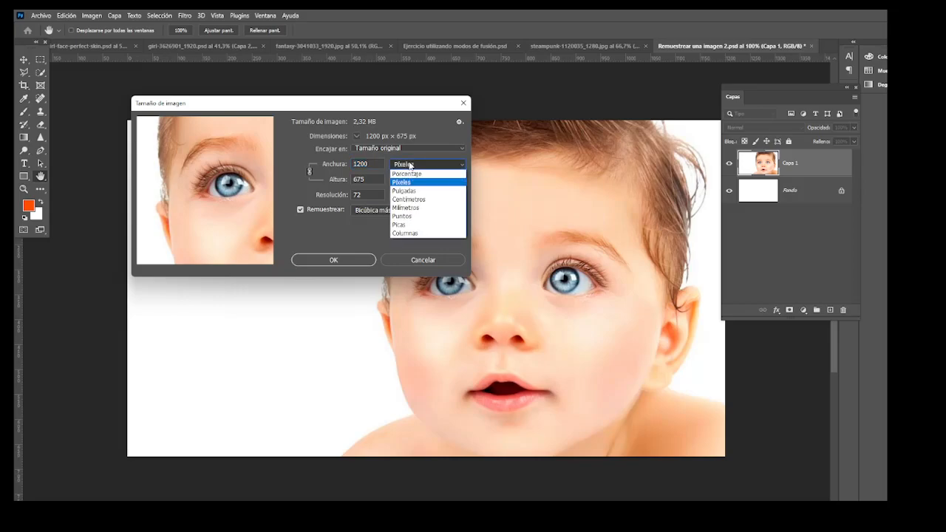
click(407, 199)
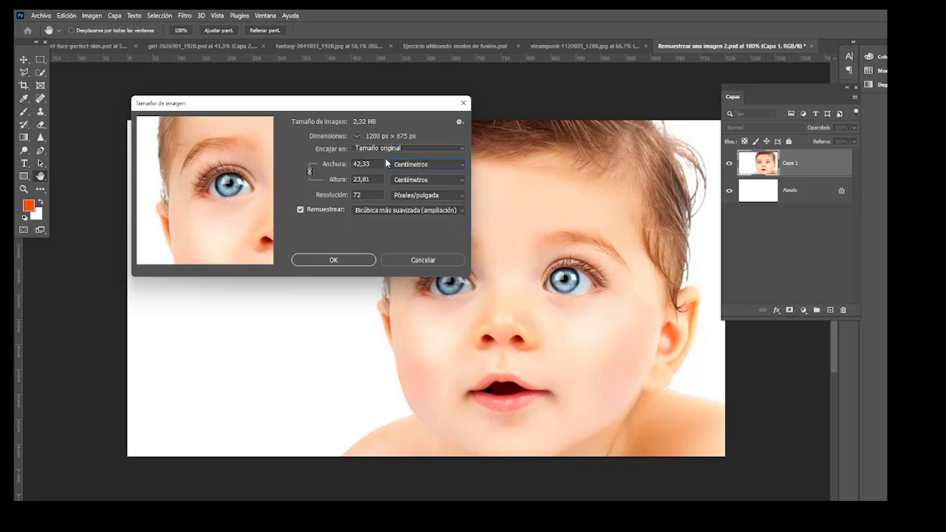
click(400, 164)
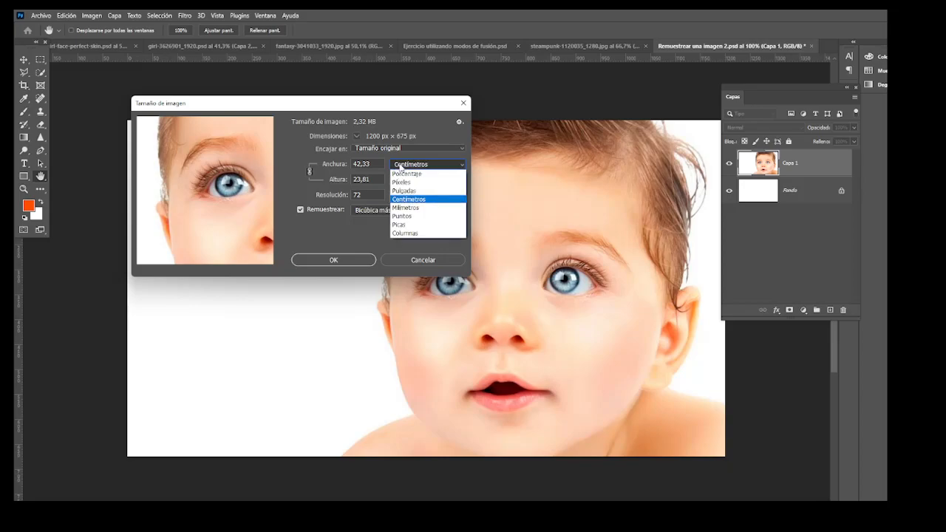
click(414, 182)
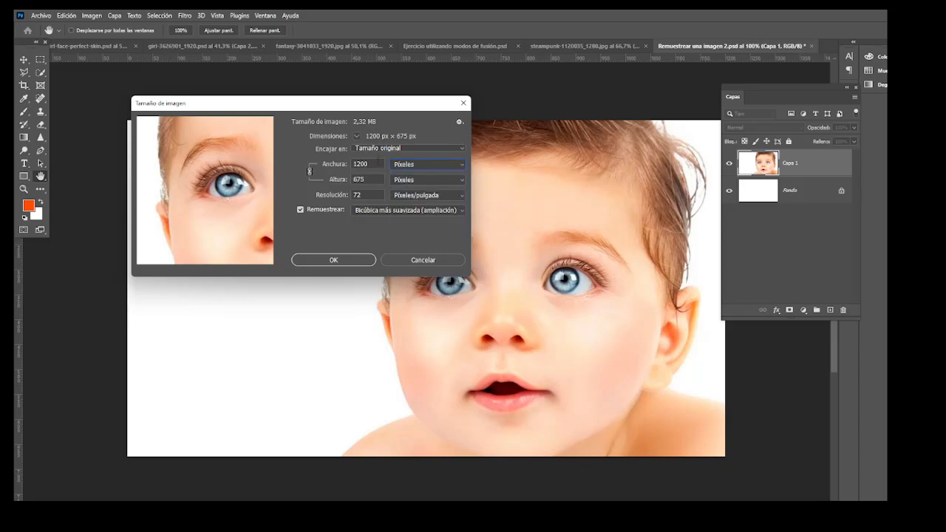
Set the image width to 1500 px and examine the eye in the preview with Bicúbica más suavizada (ampliación) resampling.
double_click(374, 163)
text(1500)
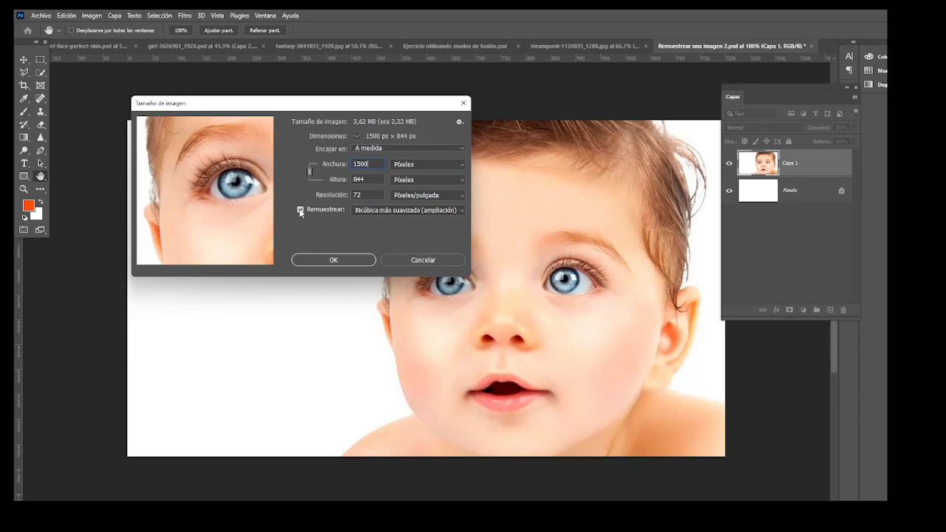
drag(328, 105, 352, 77)
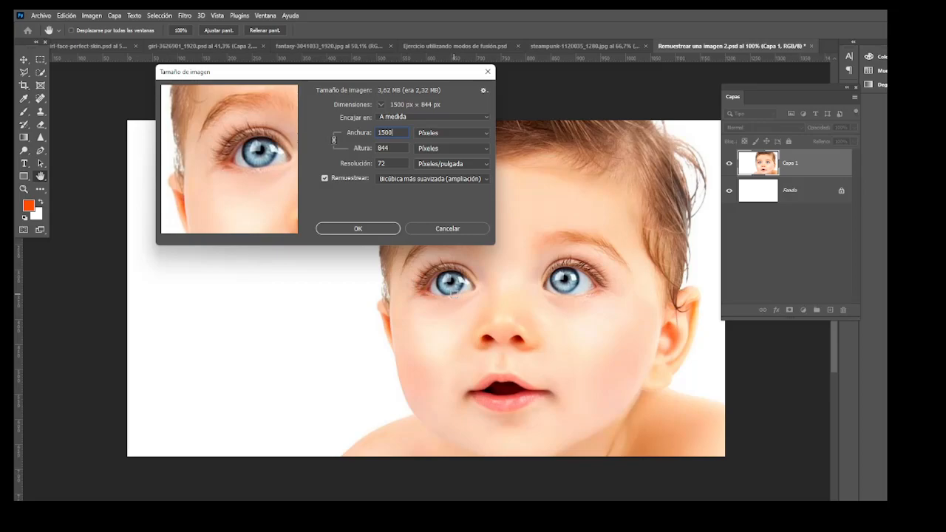
mouse_move(265, 135)
click(264, 161)
mouse_move(256, 180)
mouse_down()
mouse_move(249, 173)
mouse_move(244, 192)
mouse_up()
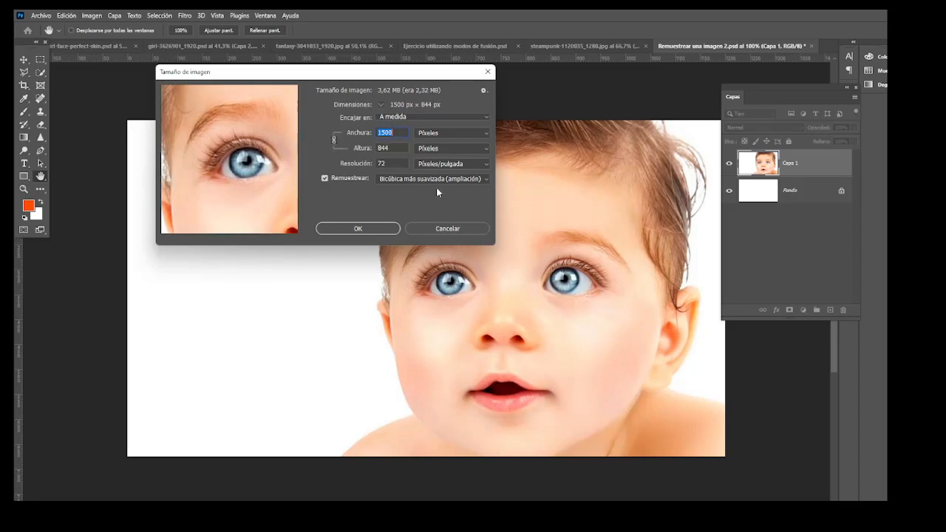
click(486, 179)
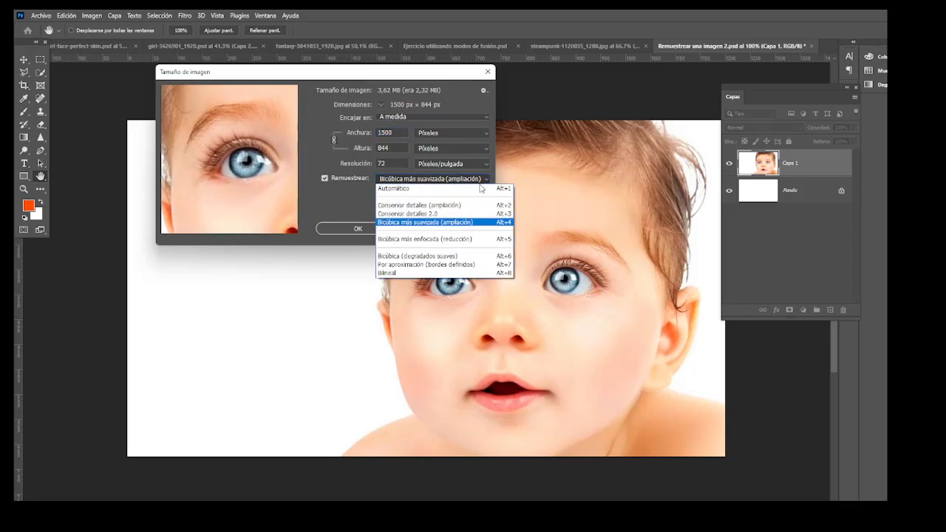
click(448, 222)
mouse_move(245, 169)
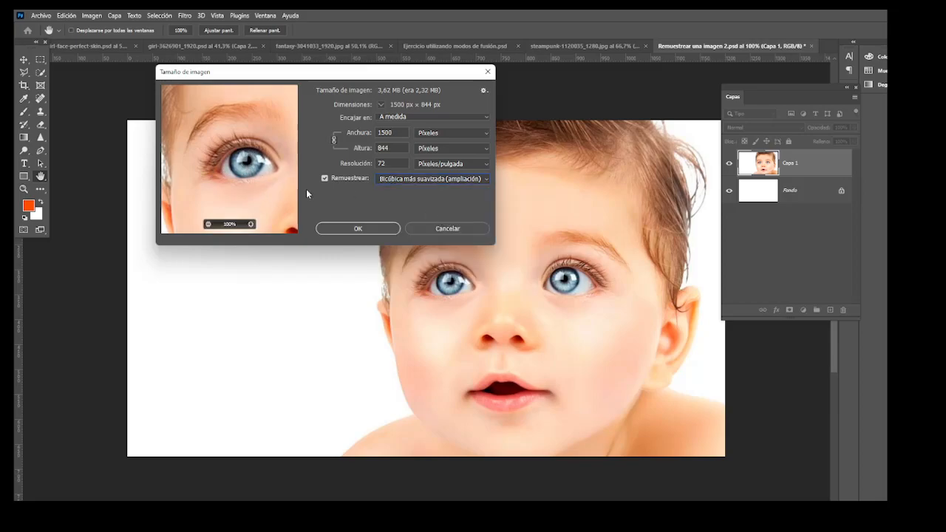
Try Conservar detalles 2.0 resampling with noise reduction at 14%.
click(487, 181)
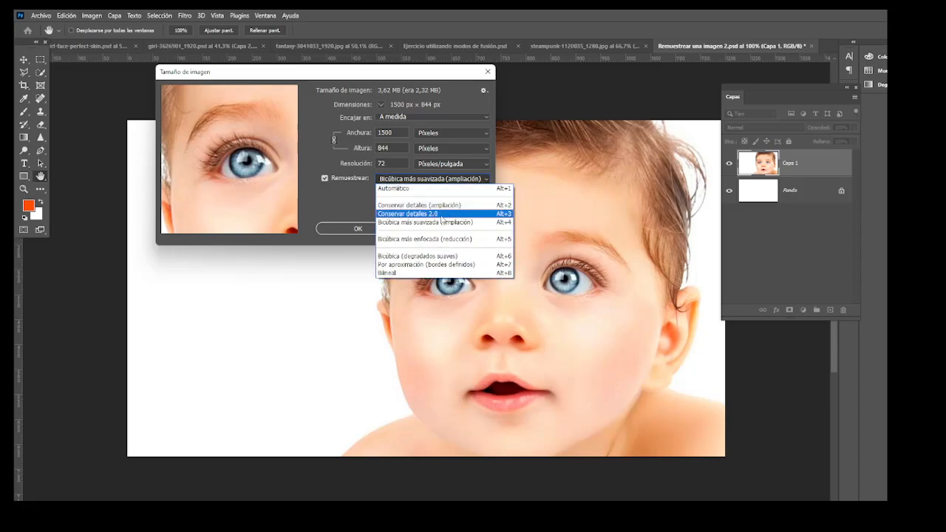
click(441, 214)
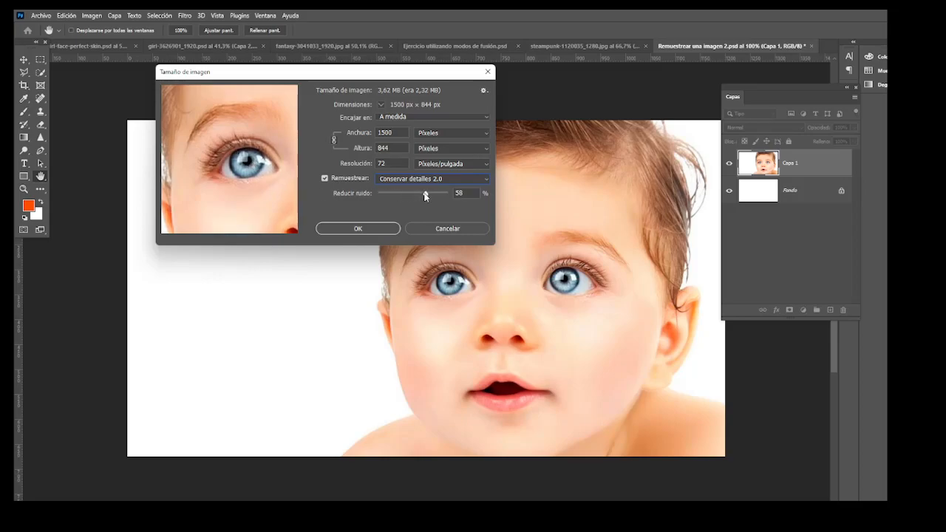
drag(426, 195, 397, 198)
drag(448, 196, 401, 194)
Try an image width of 2000 px, examine the eye in the preview and slightly lower the noise reduction.
double_click(385, 130)
text(200)
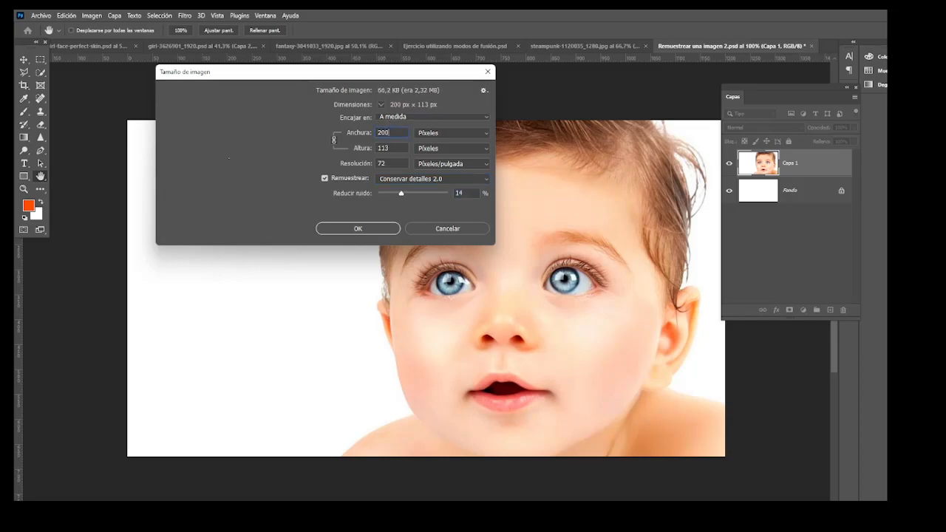
text(0)
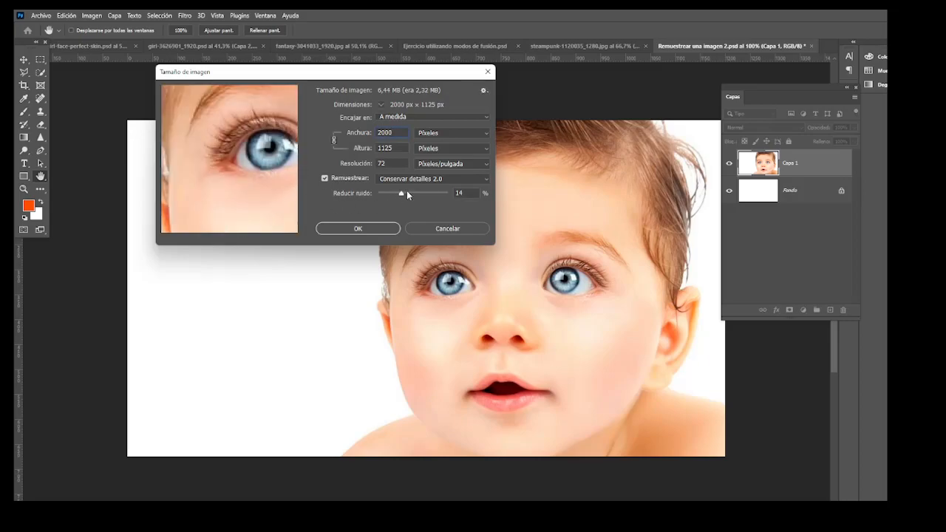
click(263, 165)
drag(263, 166, 256, 196)
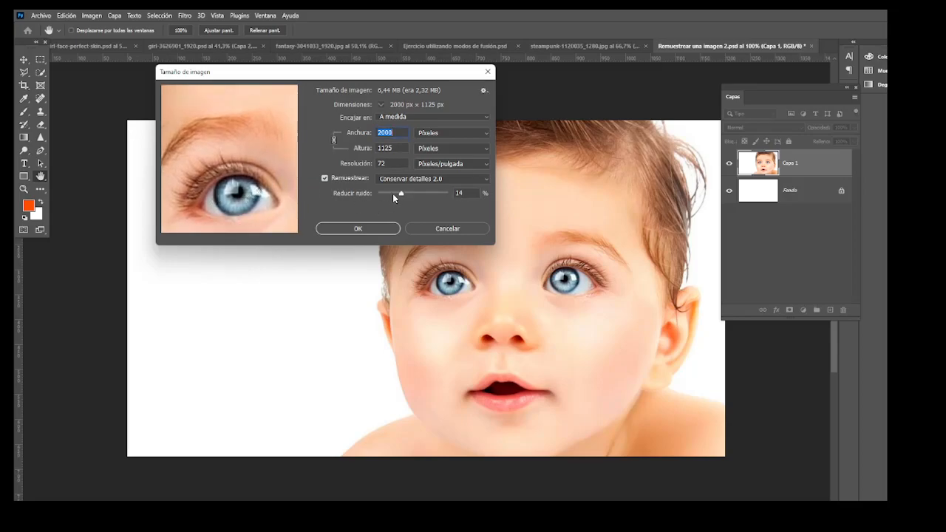
drag(402, 194, 397, 194)
Set the resampling to Bicúbica más suavizada (ampliación) and the width to 1500 px, checking the eye preview, and apply the image size.
click(407, 178)
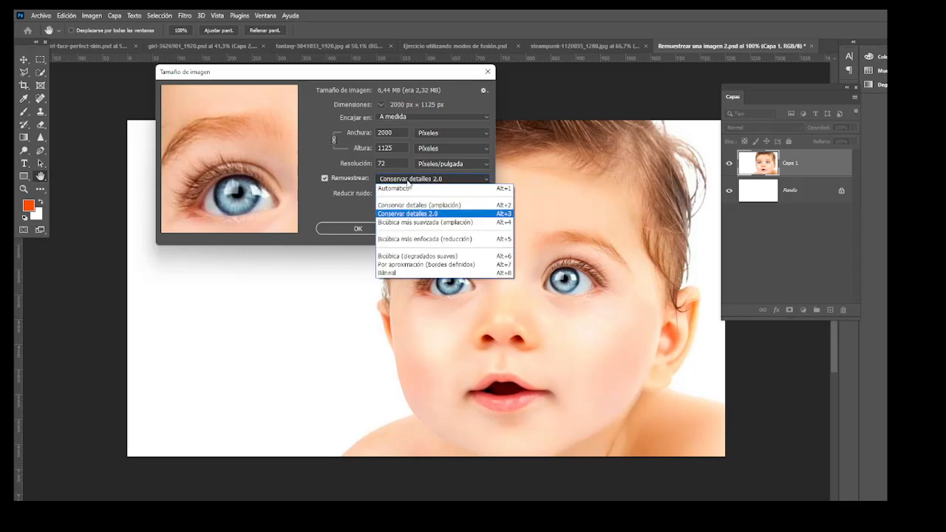
click(409, 228)
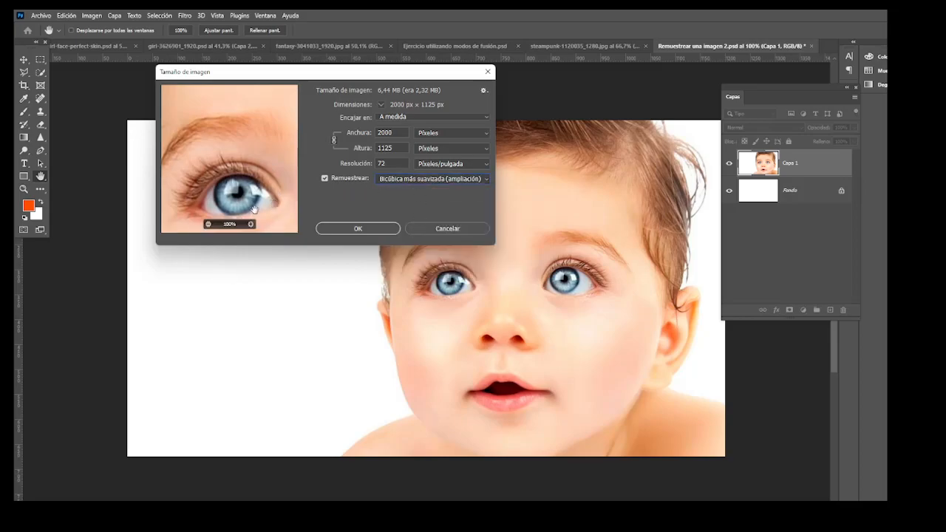
drag(254, 207, 256, 162)
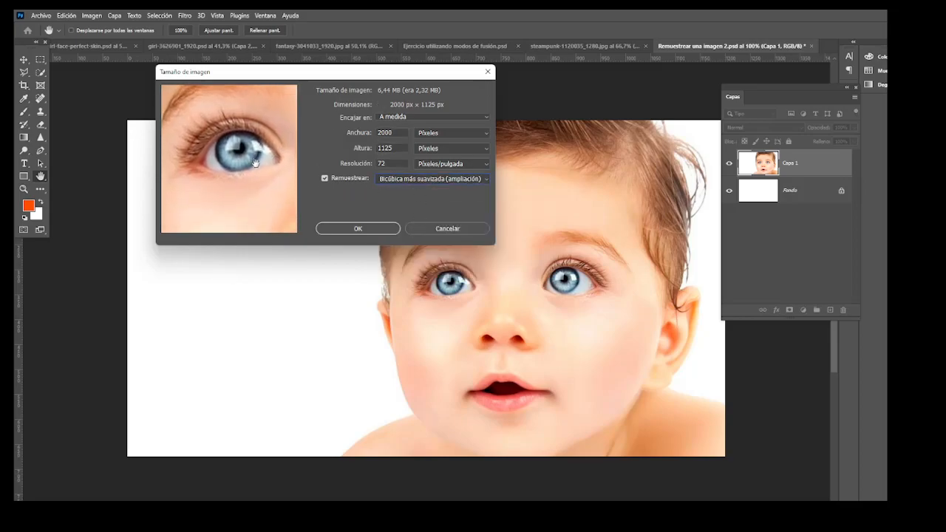
double_click(392, 132)
text(15)
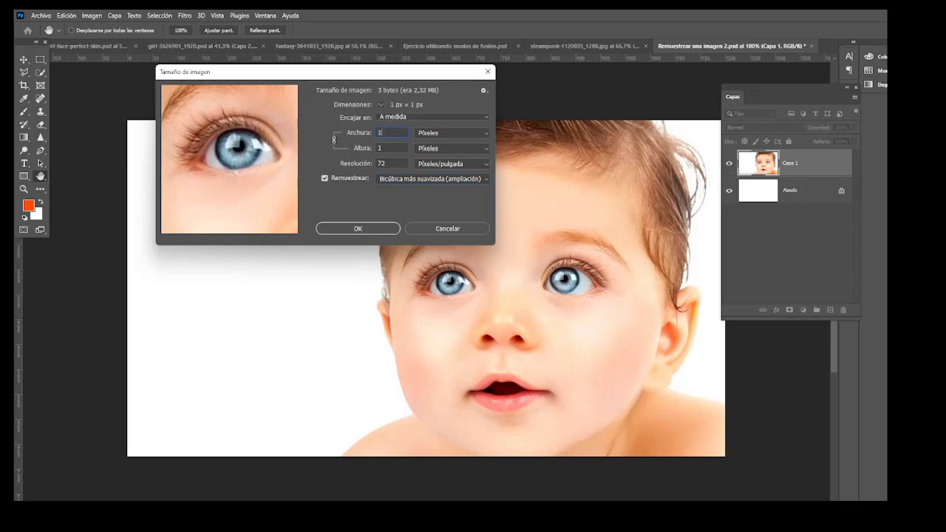
text(00)
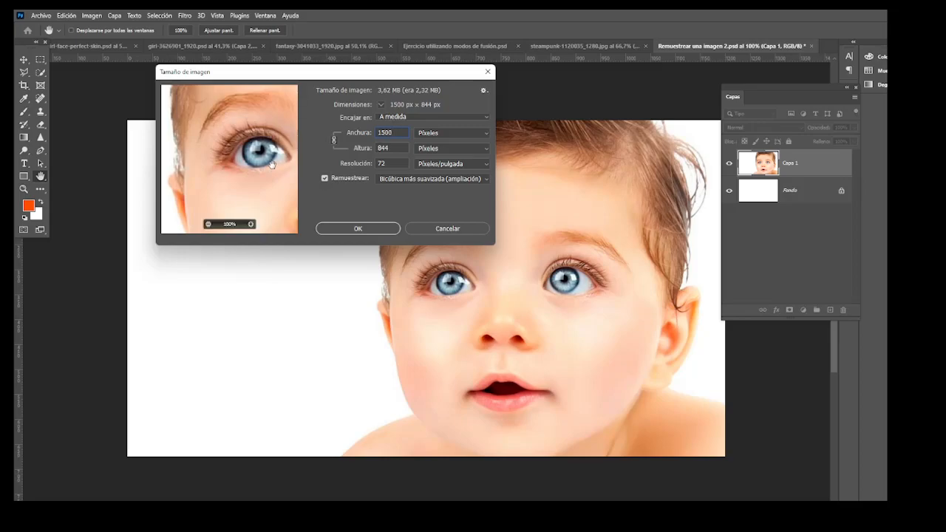
key(Tab)
drag(273, 153, 264, 185)
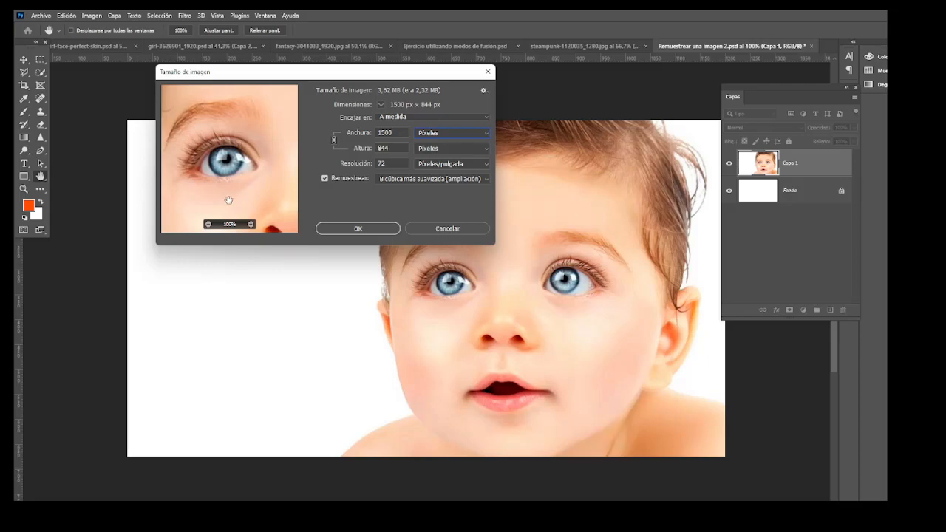
double_click(382, 133)
click(358, 229)
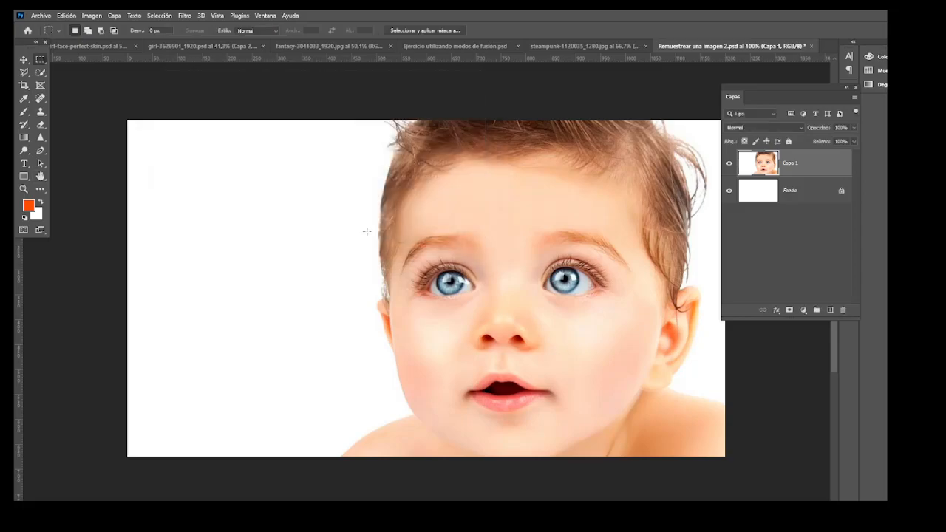
Set the baby picture's image width to 1600 px and centre the eye in the resize preview.
click(91, 16)
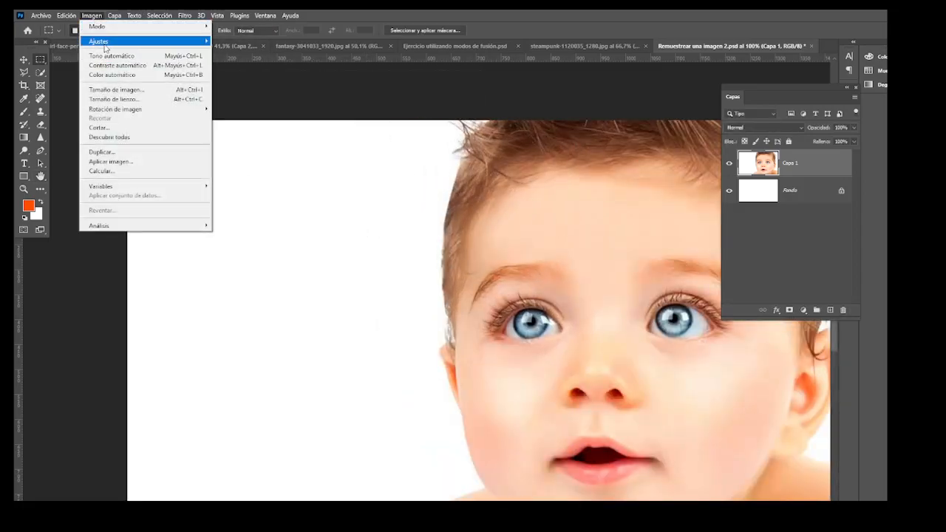
mouse_move(125, 42)
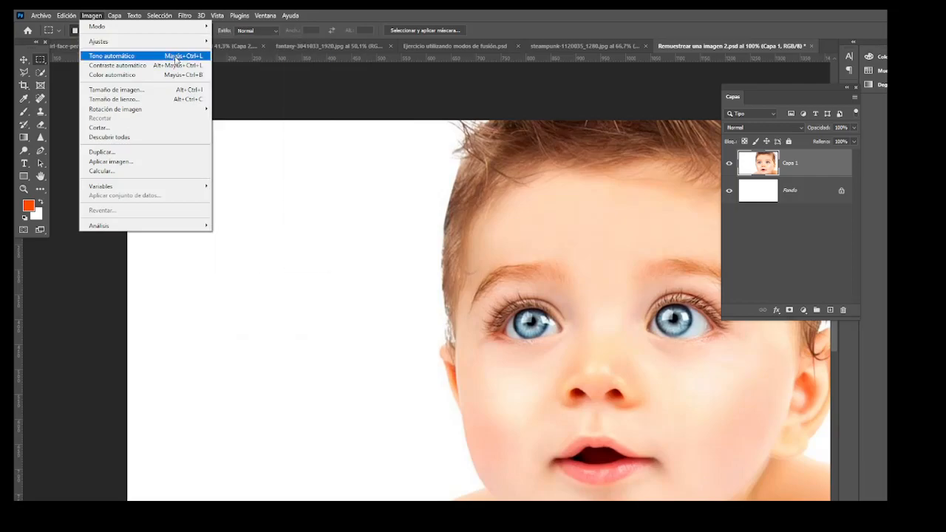
click(158, 90)
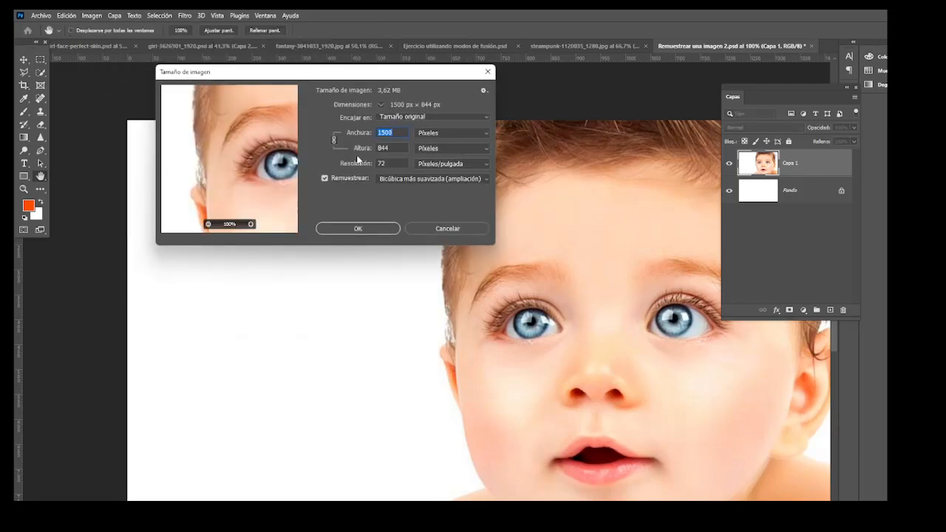
text(1600)
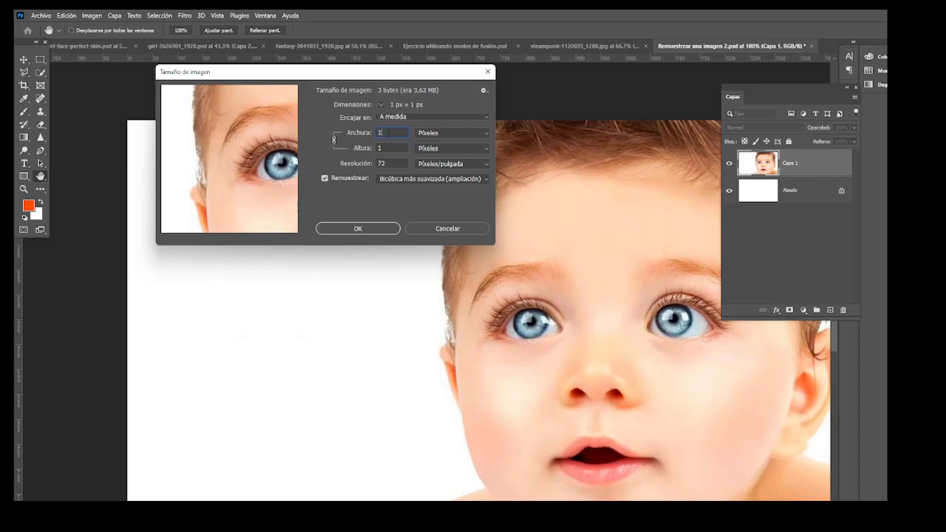
drag(249, 178, 221, 180)
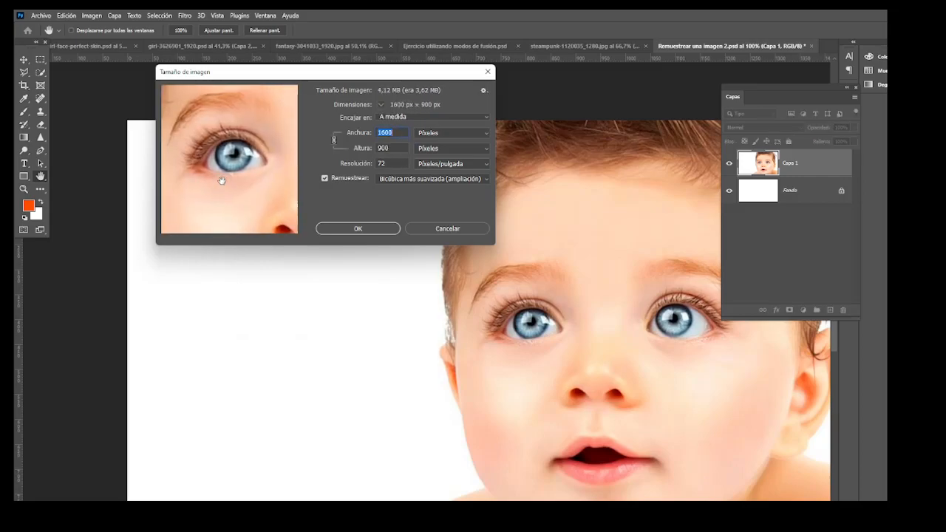
Choose Conservar detalles 2.0 as the resampling method, check the eye in the preview and apply the image size.
click(395, 178)
click(404, 214)
mouse_move(232, 174)
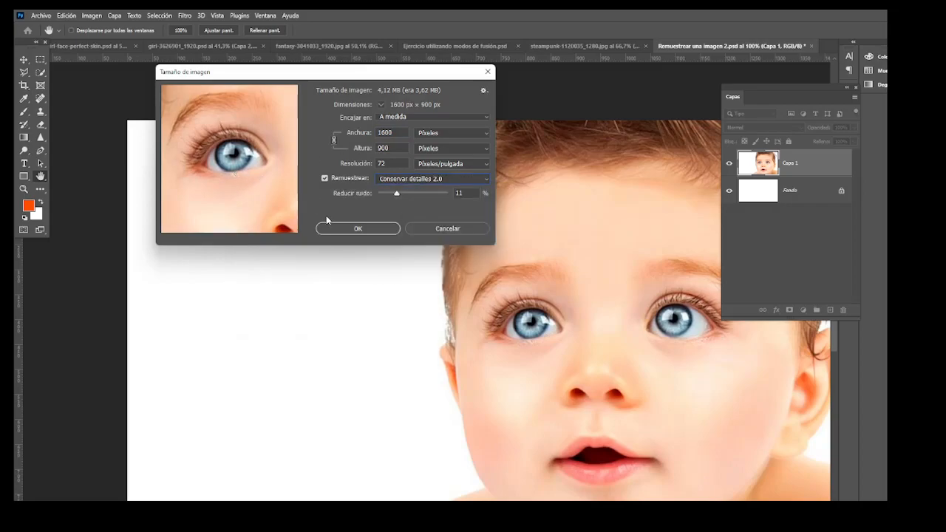
click(370, 227)
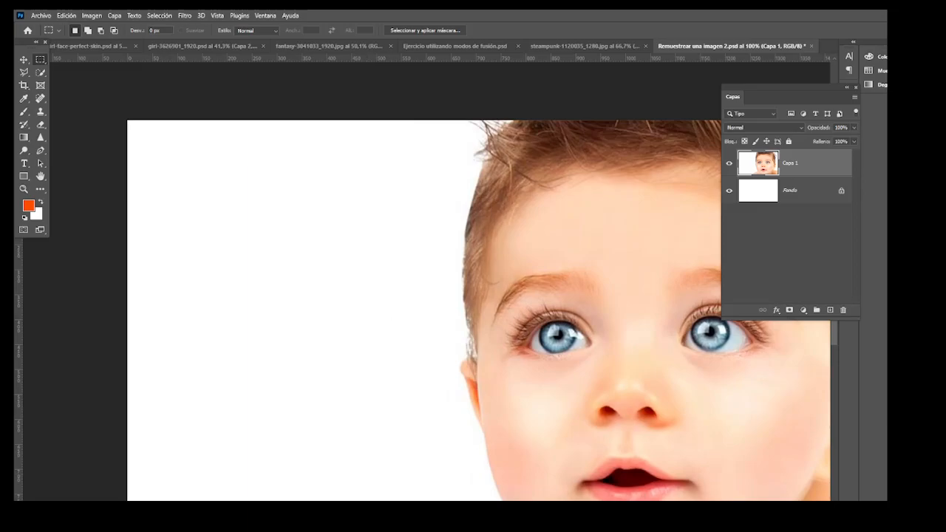
mouse_move(634, 522)
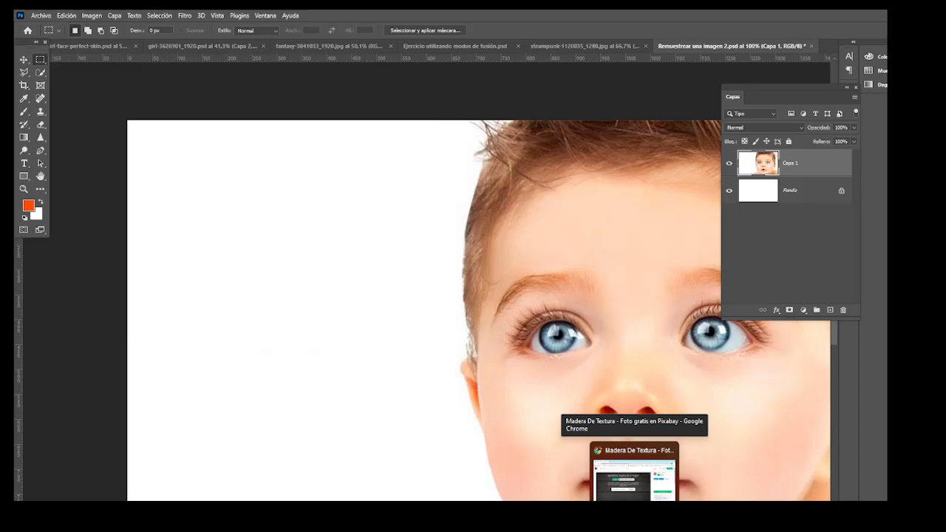
mouse_move(480, 522)
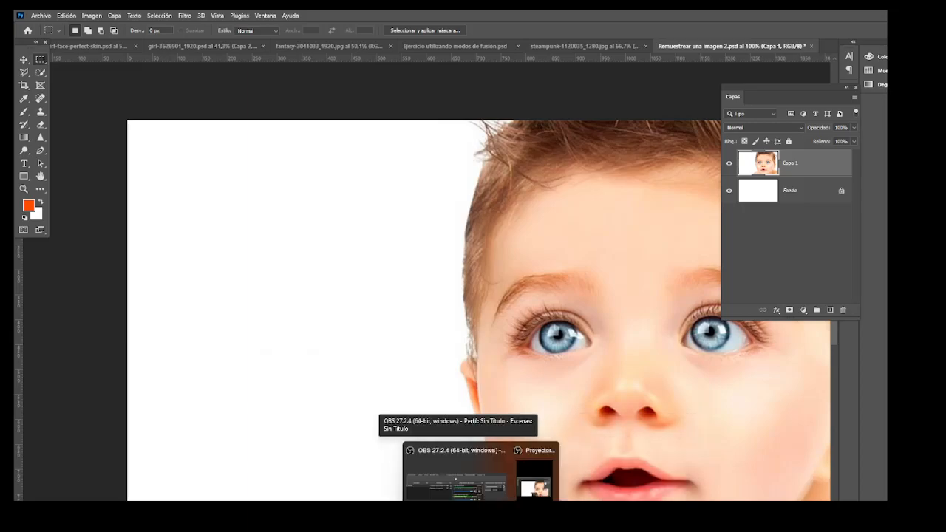